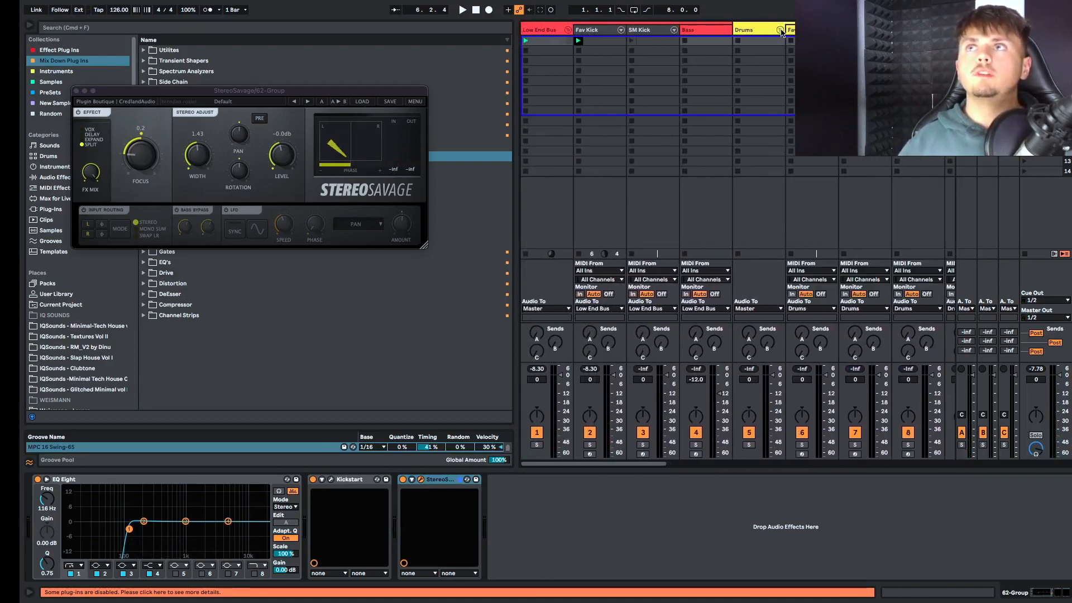
Audition the first six loops on the Drums audio track and leave the sixth one launched.
scroll(779, 44, right, 15)
scroll(774, 56, right, 5)
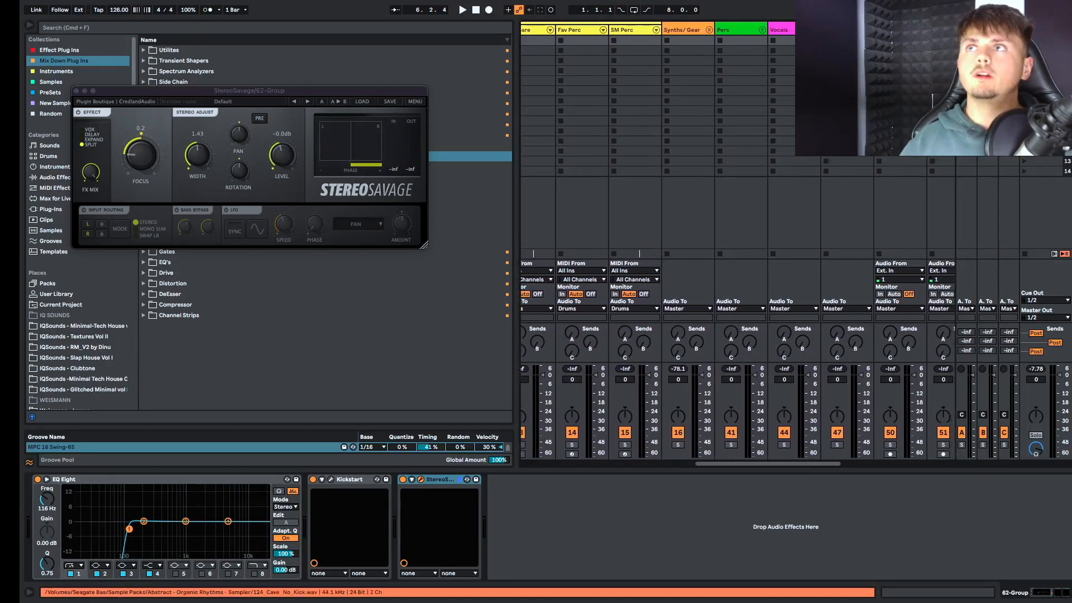
key(space)
click(772, 40)
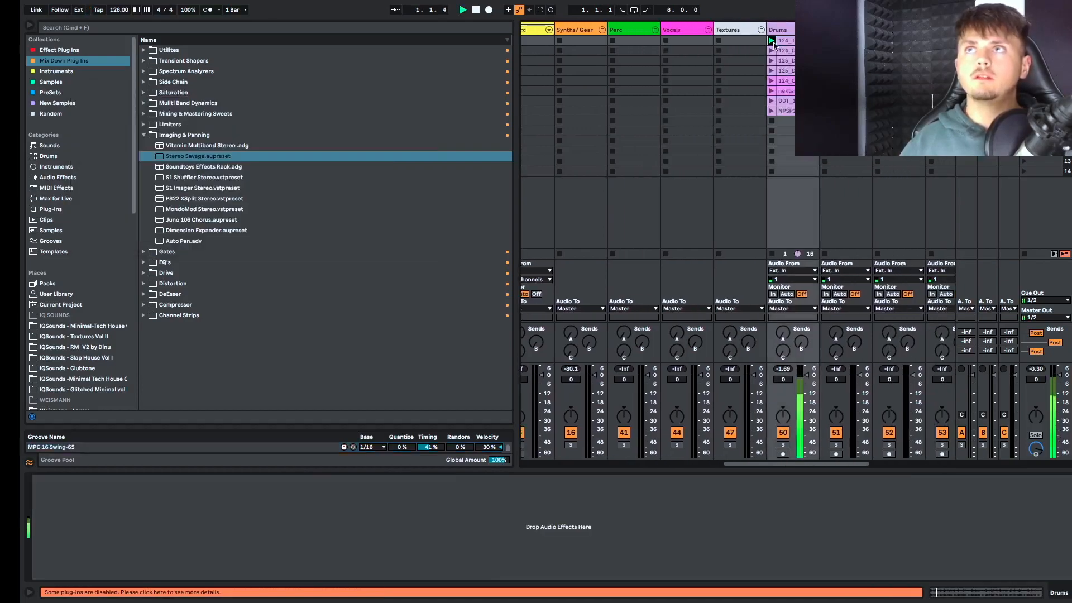
click(771, 50)
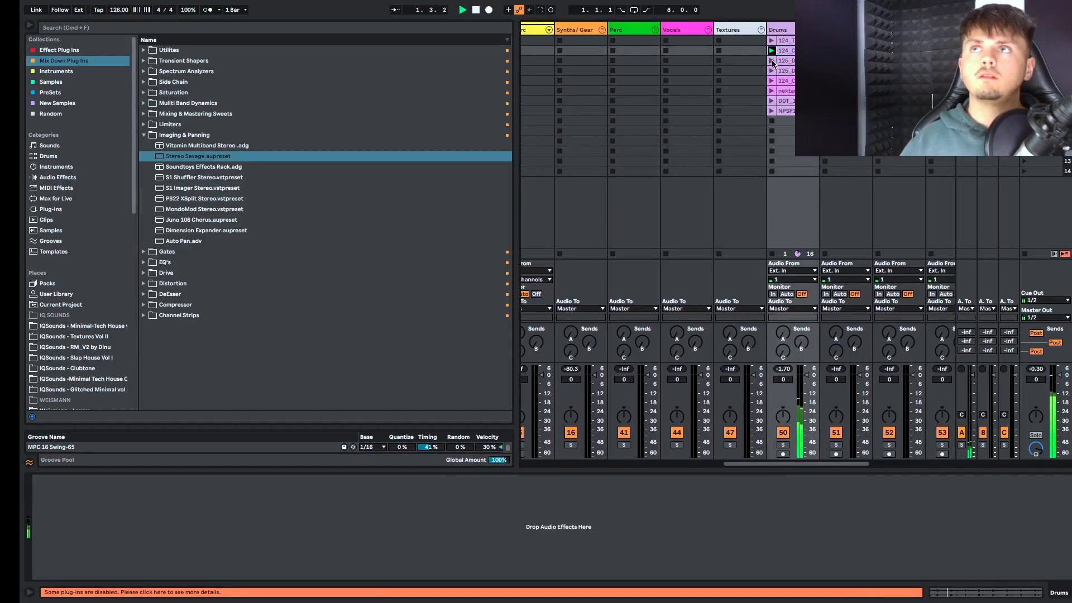
click(772, 60)
click(772, 70)
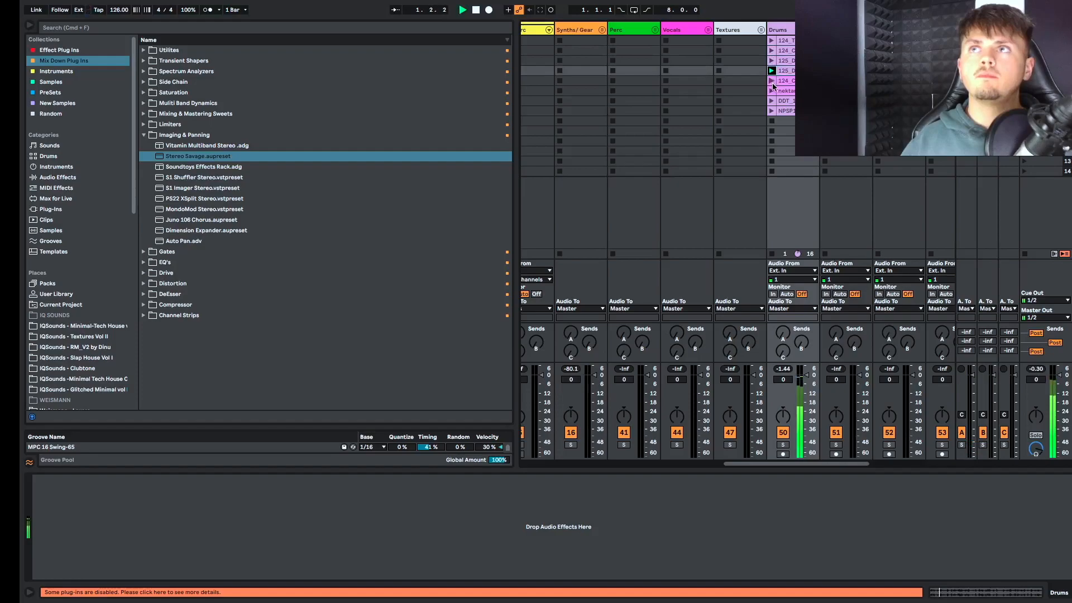
click(771, 81)
click(771, 91)
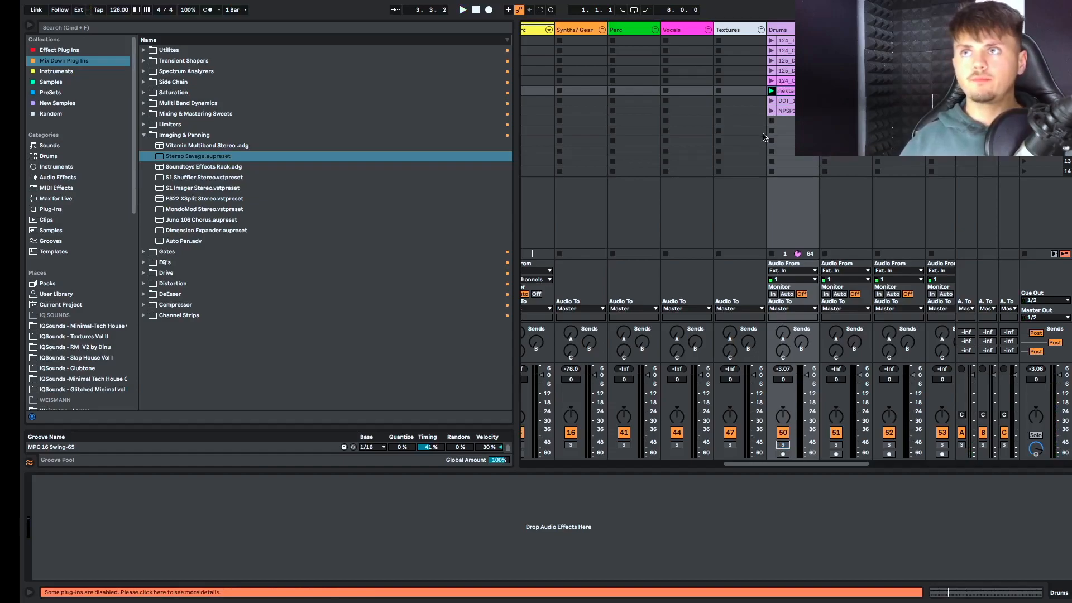
Record a closed hat pattern with the SM_CS_Hat_08 sample into the sixth clip slot of the Fav ClosedHat track.
scroll(773, 135, left, 6)
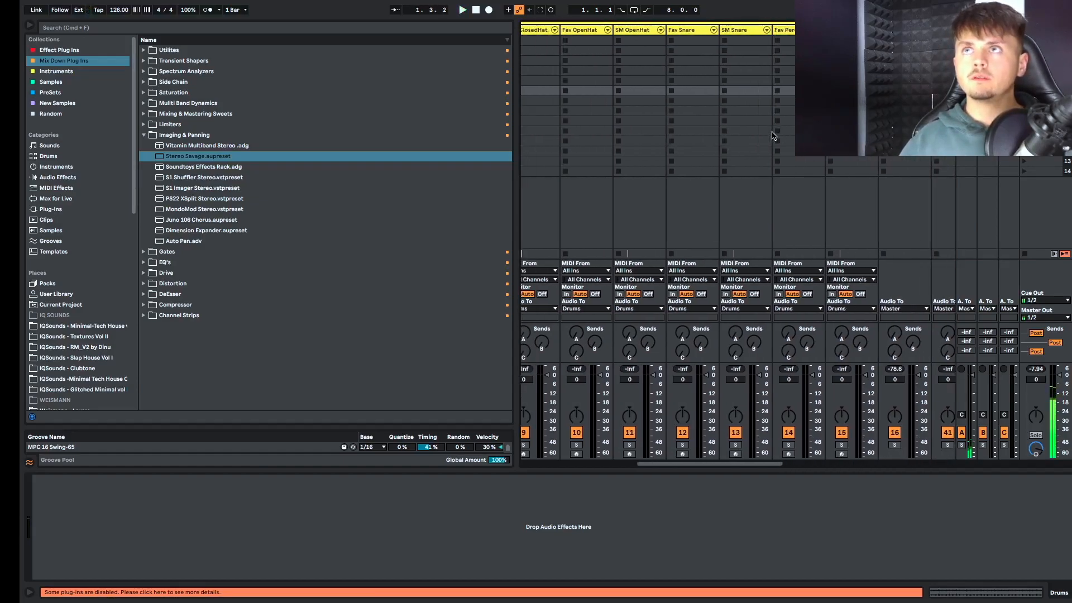
scroll(773, 135, left, 4)
click(724, 30)
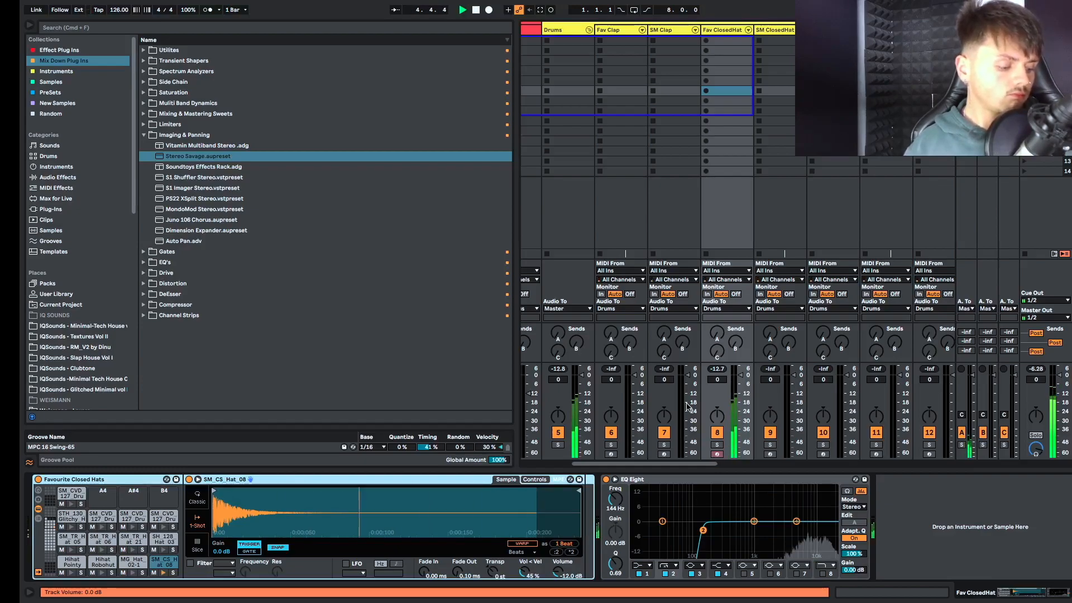
key(Return)
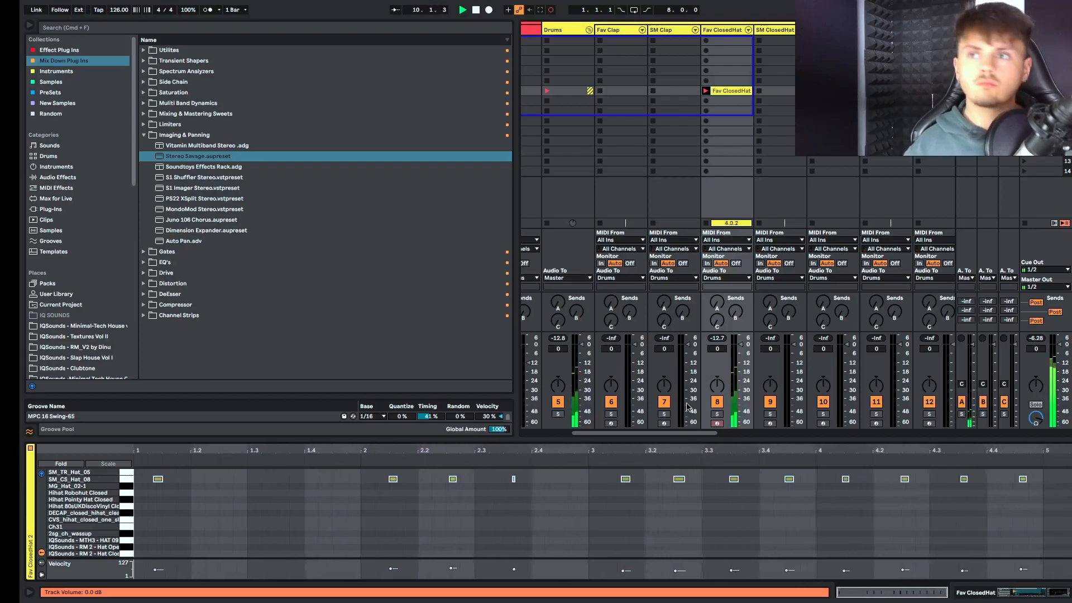
Set the closed hat clip to loop the two bars from 3.1.1 to 5.1.1.
key(space)
key(space)
key(space)
drag(324, 475, 702, 478)
key(space)
Set the velocity of all notes in the closed hat clip to 84.
key(ctrl+a)
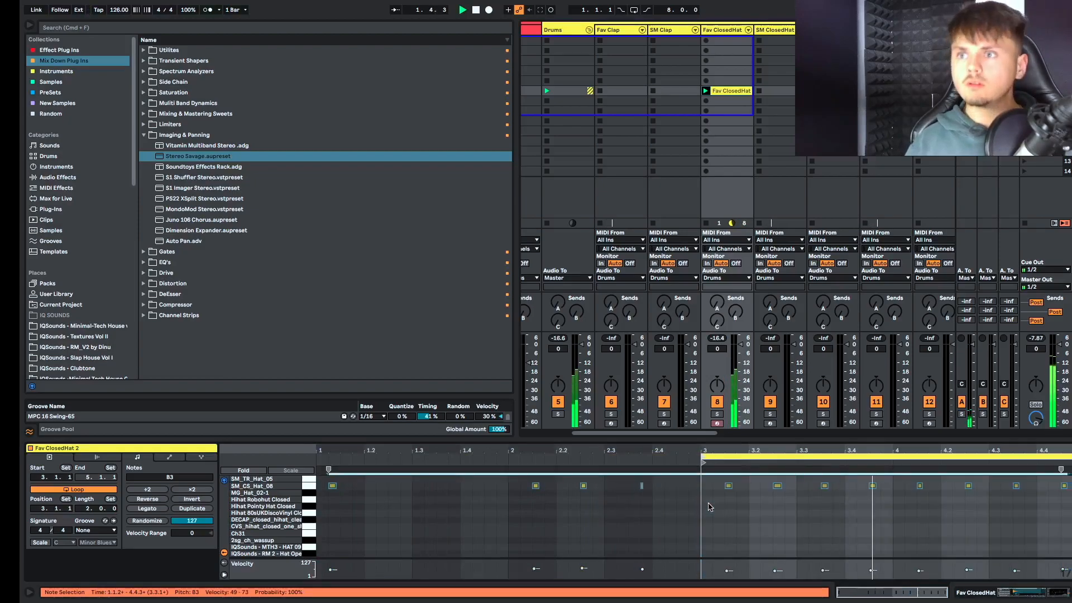
drag(728, 570, 727, 566)
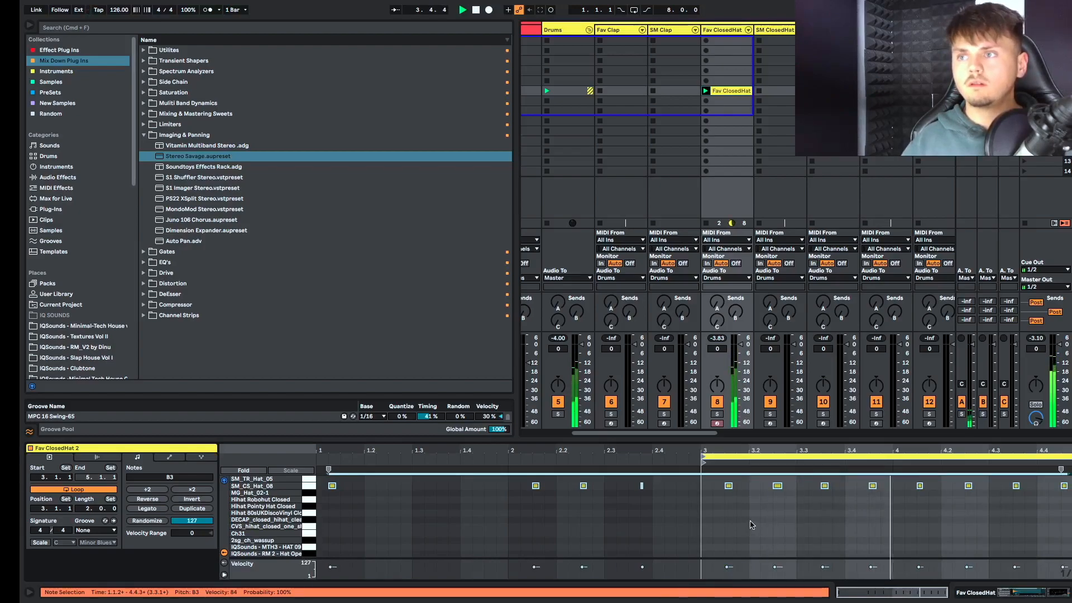
click(773, 522)
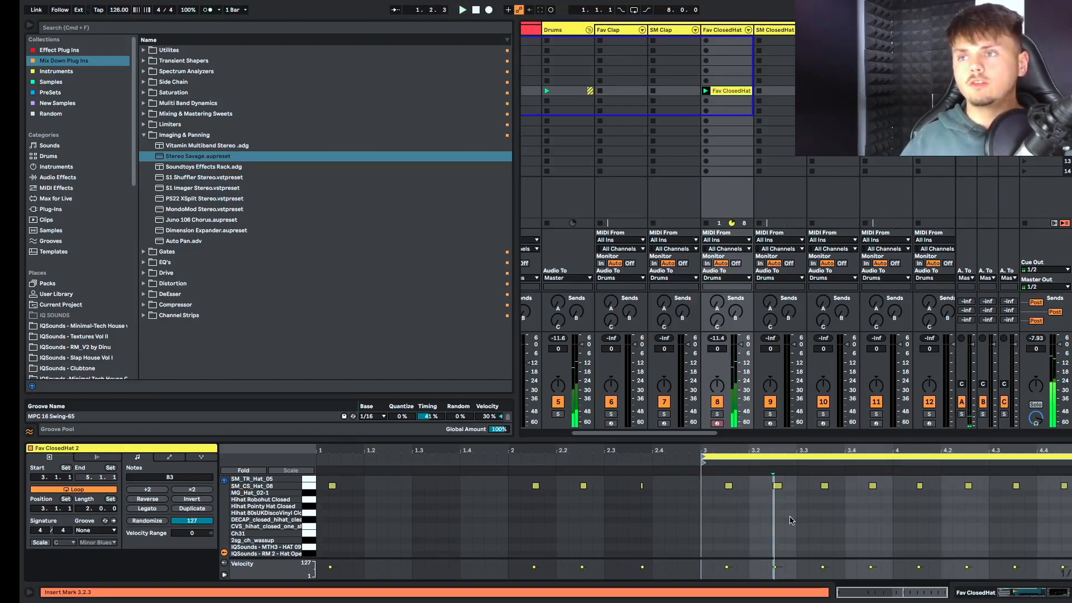
Add a short ghost note at 3.2.2 on the Hihat Pointy Hat Closed row and lower its velocity to 1.
double_click(762, 487)
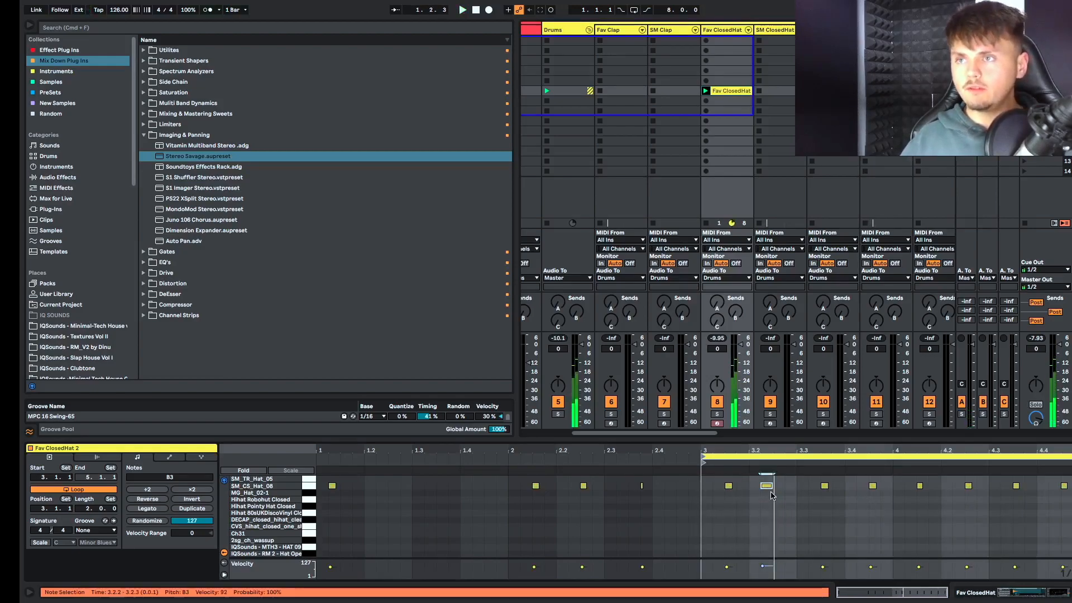
drag(771, 486, 766, 490)
key(Down)
key(space)
drag(763, 566, 765, 578)
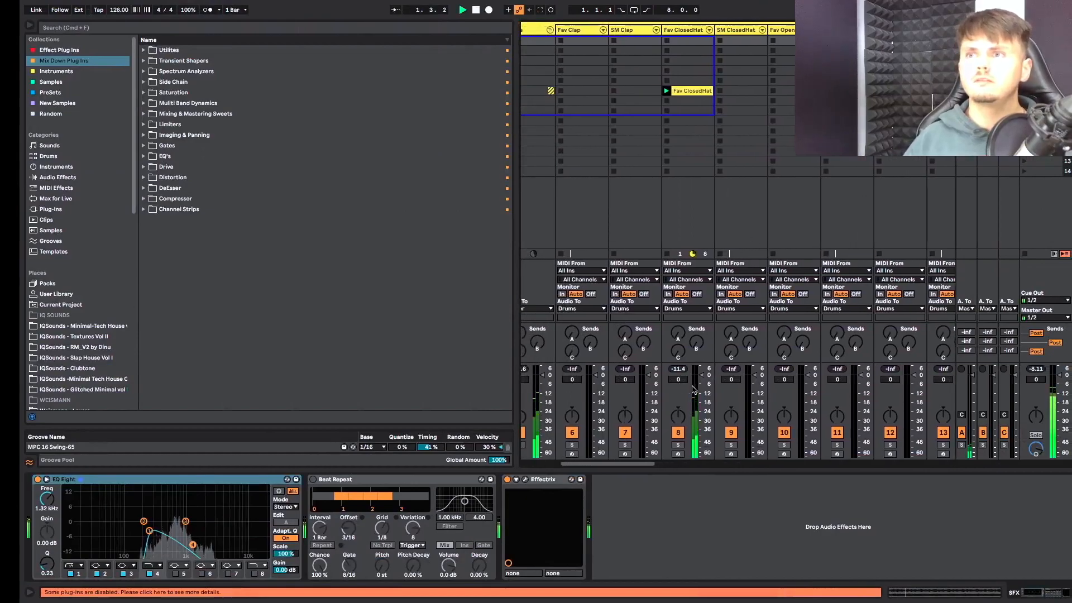
Pan the Fav ClosedHat track to 10L.
drag(673, 419, 673, 430)
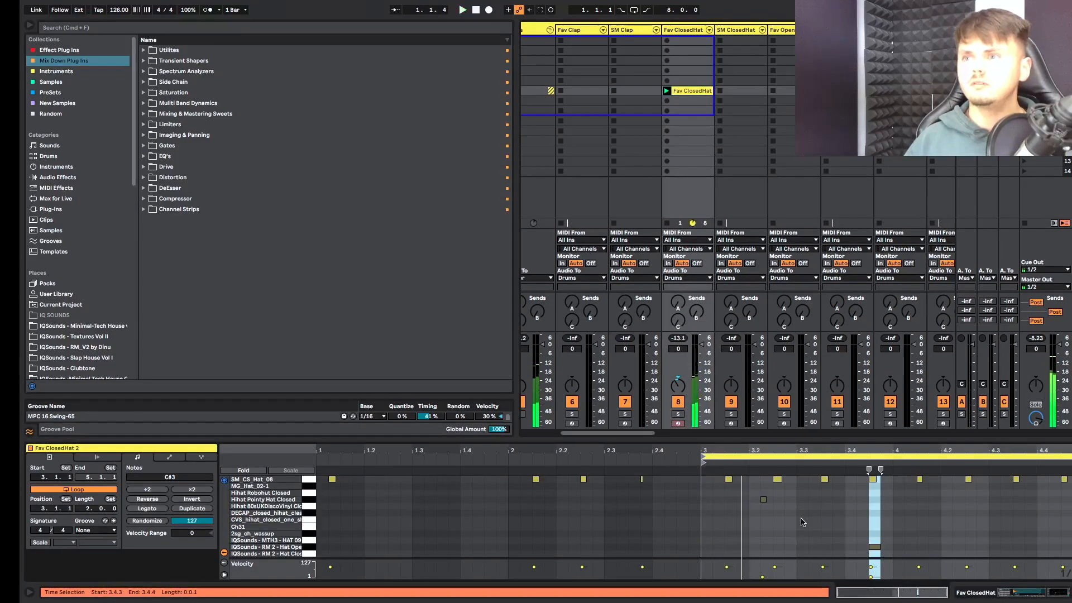
key(space)
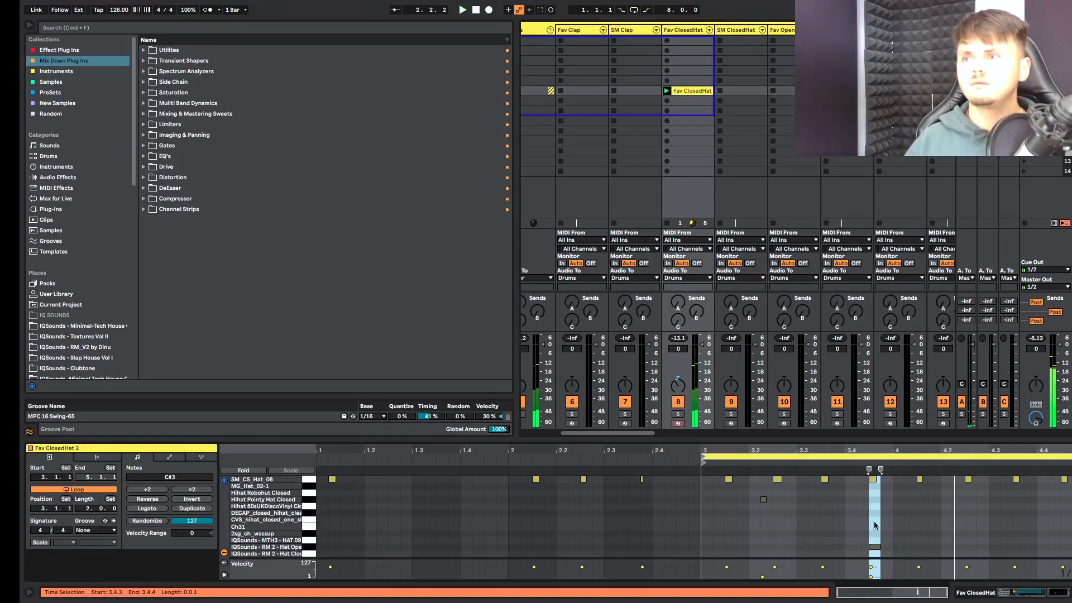
Duplicate the two ghost hat notes of bar 3 into bar 4.
click(875, 547)
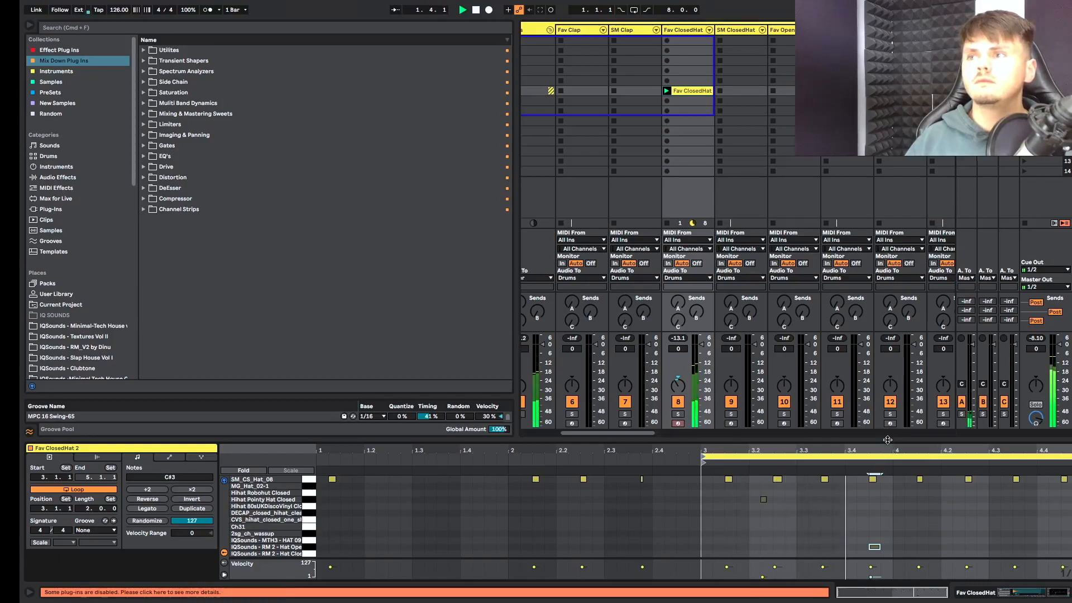
drag(888, 439, 890, 415)
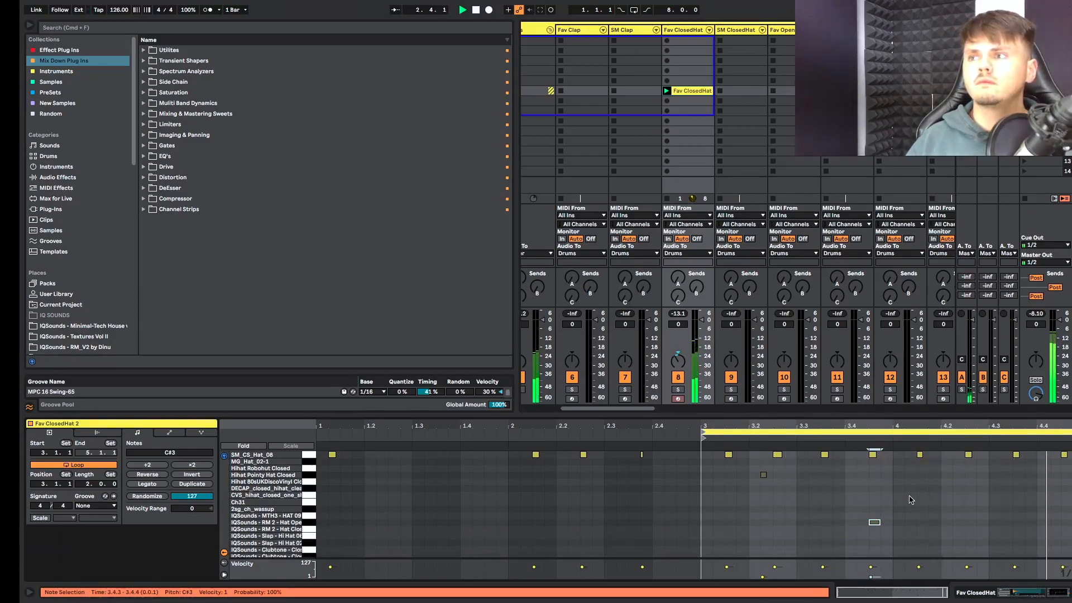
drag(886, 544, 662, 473)
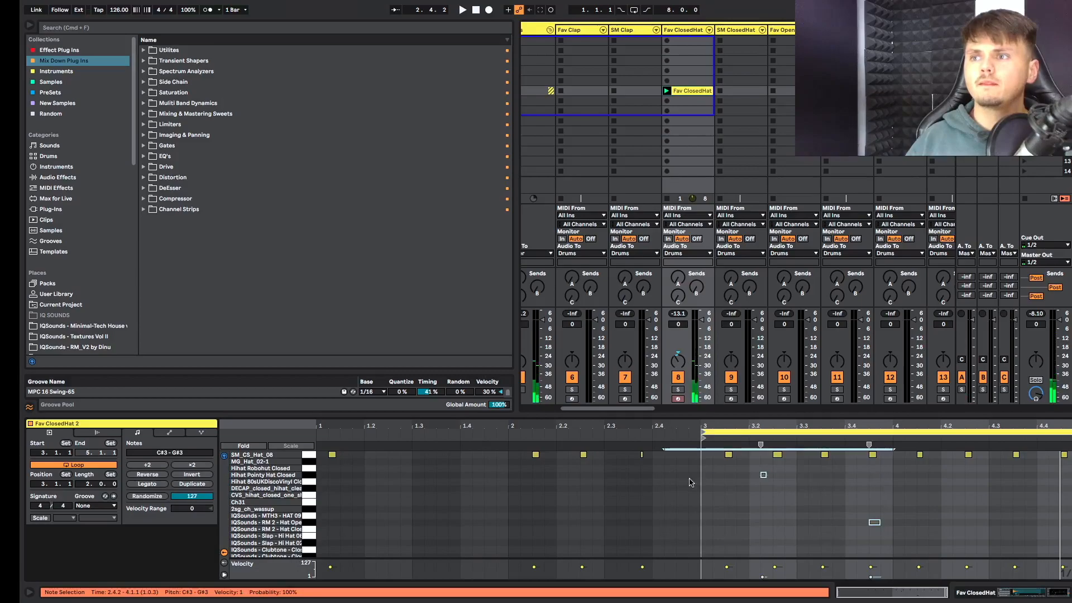
drag(897, 529, 702, 469)
key(ctrl+d)
key(space)
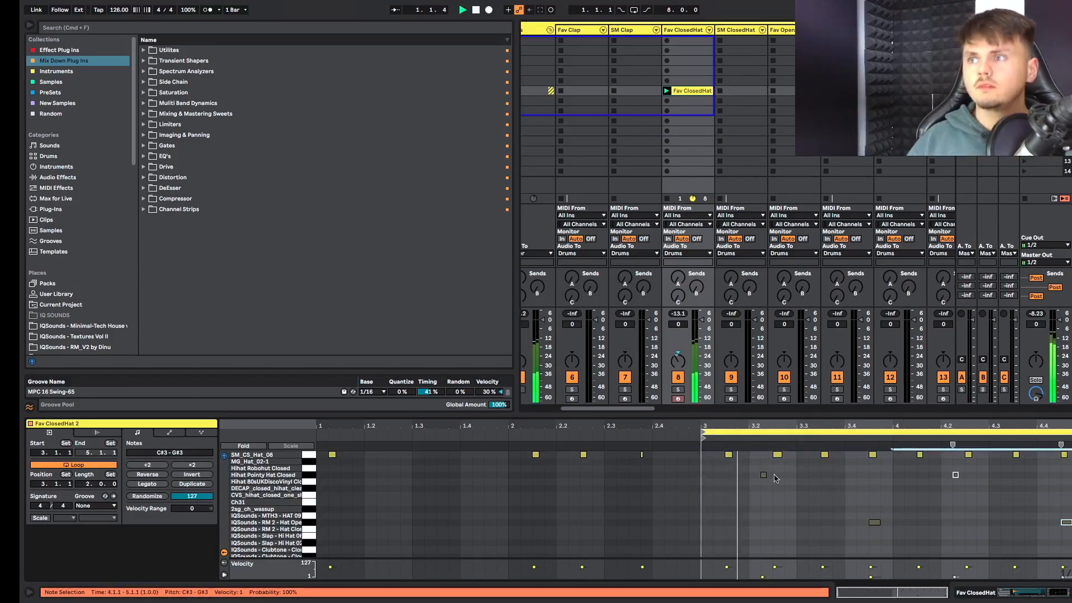
Add a ghost note at 4.2.4 on the Hihat Pointy Hat Closed row and reduce its velocity to the ghost-note level.
double_click(981, 475)
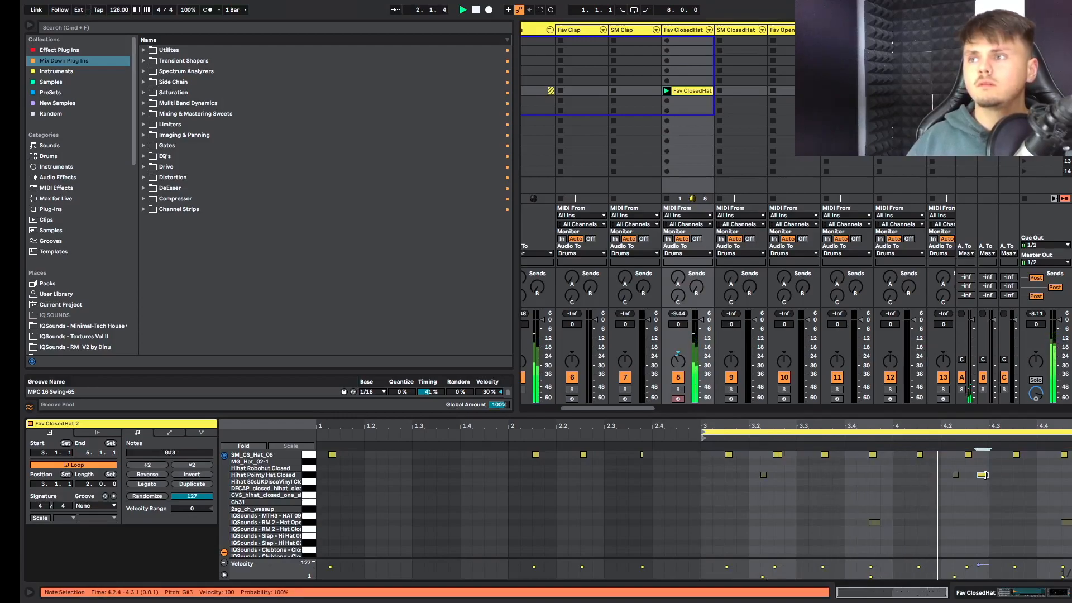
drag(979, 565, 980, 578)
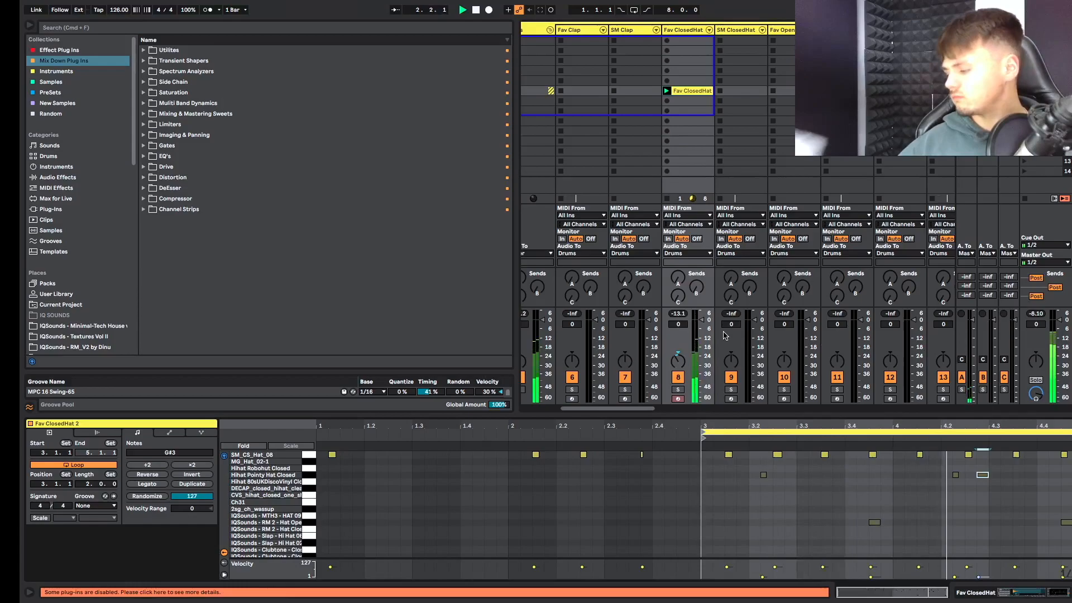
scroll(703, 384, left, 3)
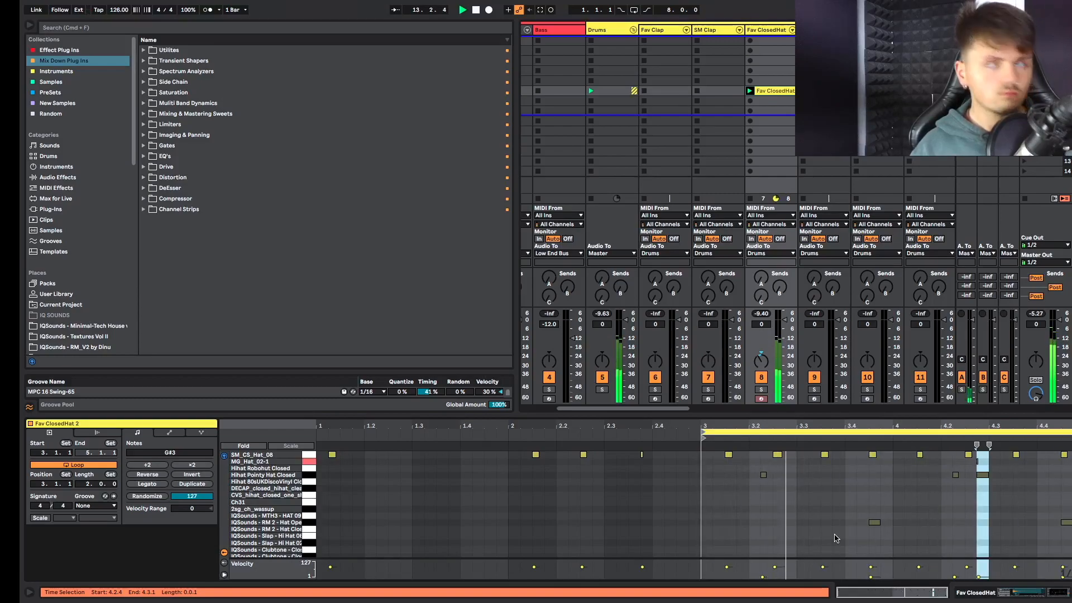
Layer the SM_CS_Hat_08 hits in bars 3 and 4 with matching notes on the MG_Hat_02-1 row and play the result.
scroll(747, 470, up, 3)
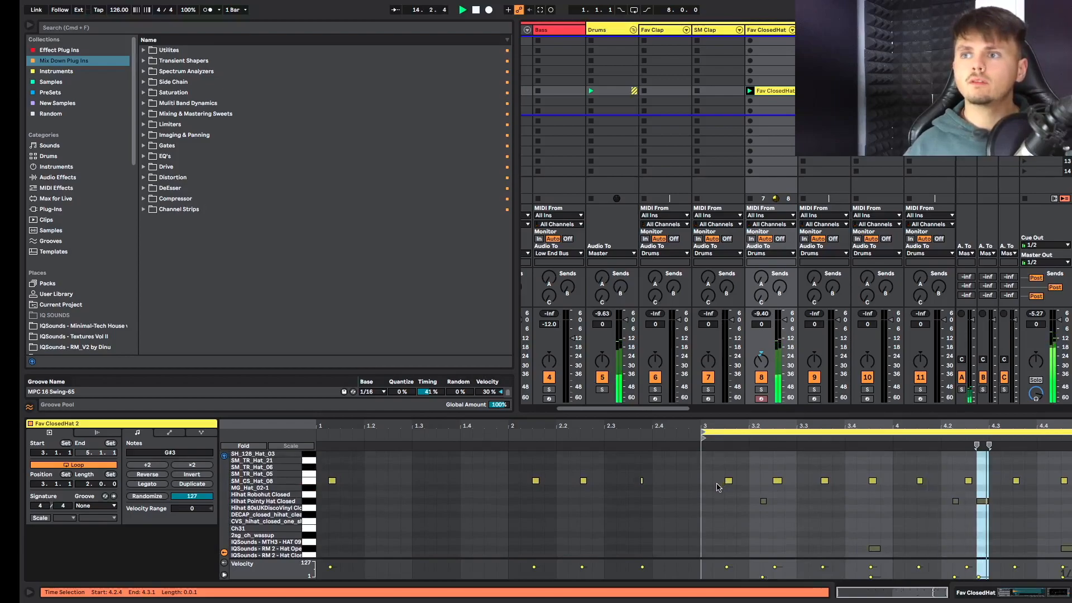
key(space)
drag(712, 490, 1064, 488)
key(space)
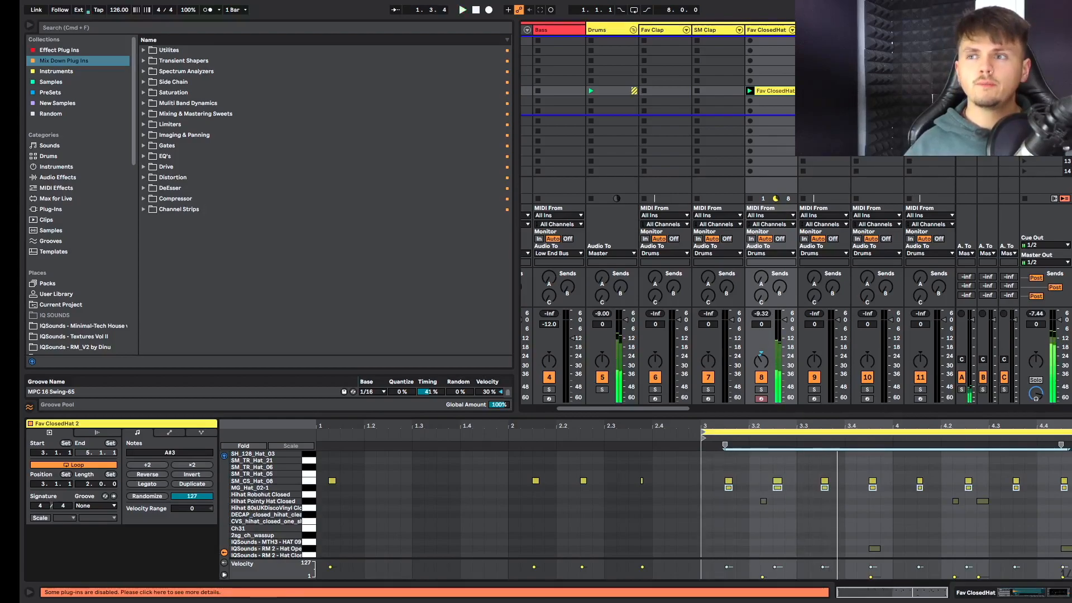
drag(714, 481, 779, 489)
drag(705, 499, 734, 493)
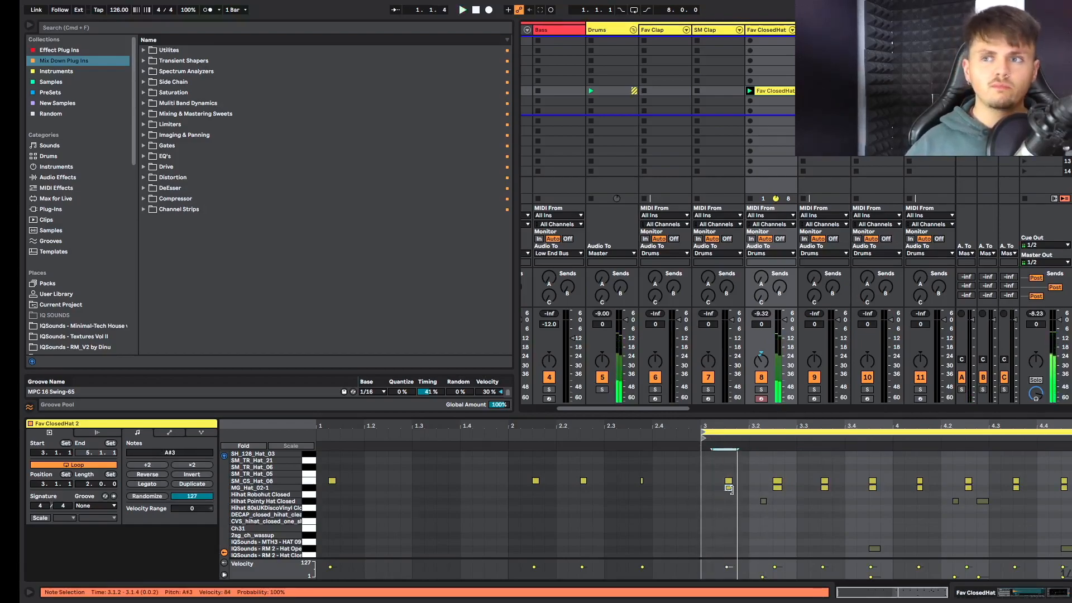
key(space)
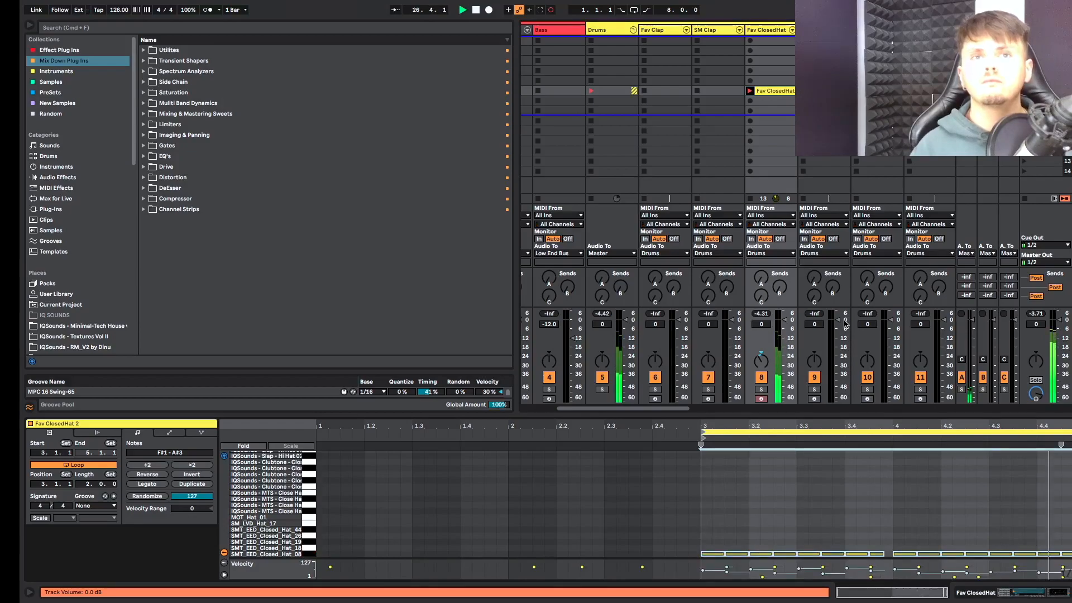
Solo the Fav ClosedHat track and listen to the hat pattern on its own.
click(759, 389)
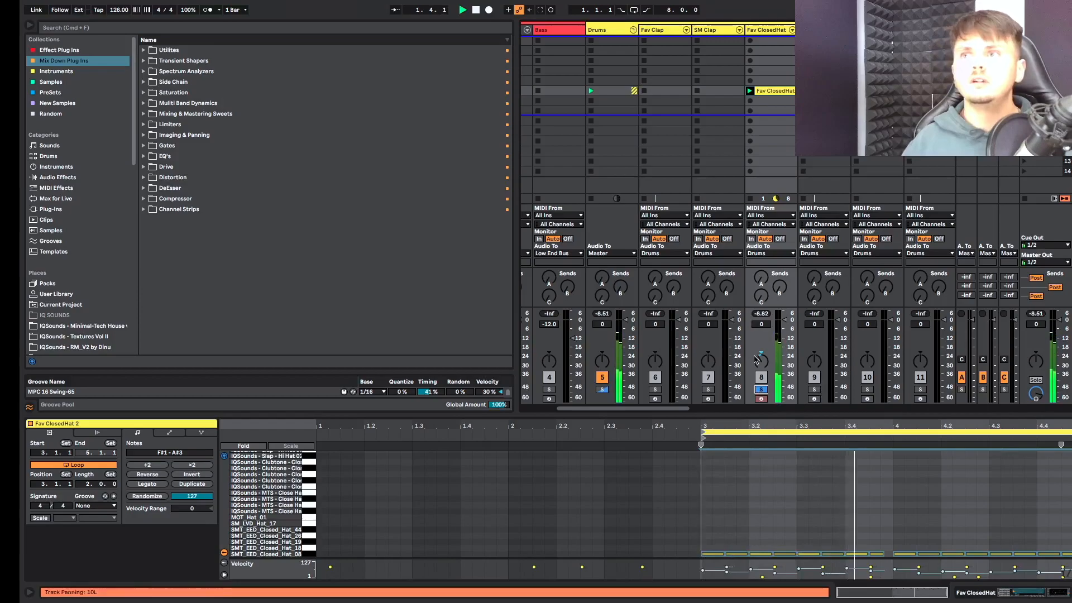
key(space)
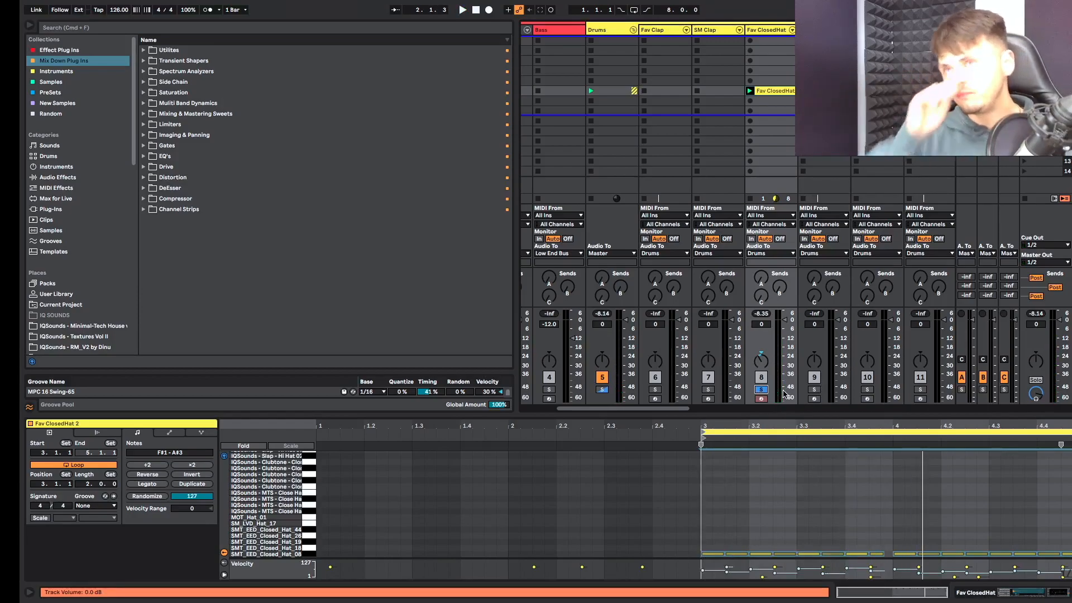
key(space)
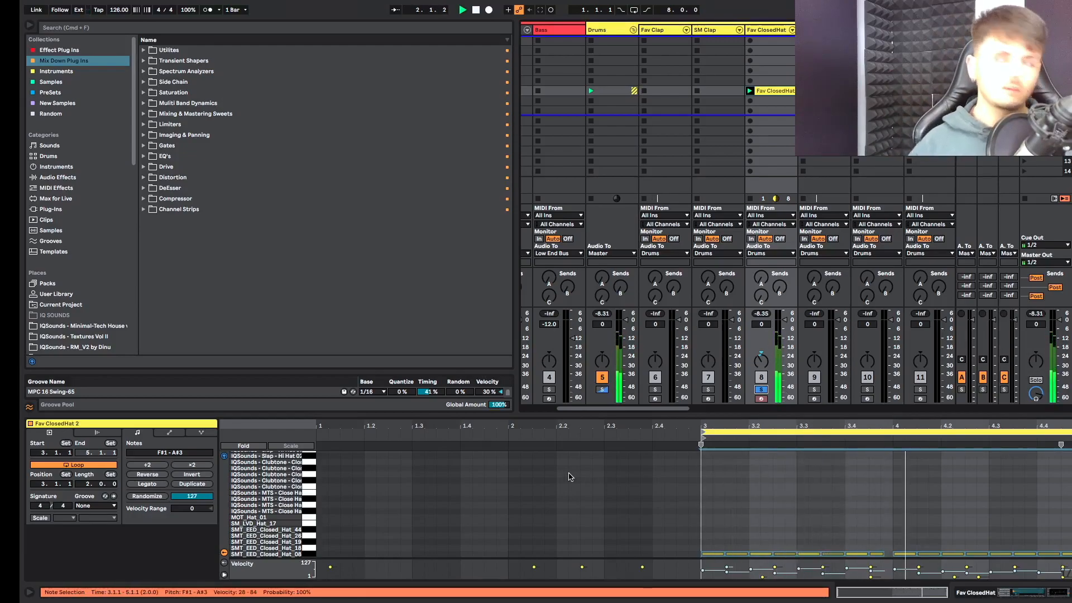
Duplicate the closed hat loop to four bars, then take the track out of solo and resume playback.
scroll(571, 477, up, 2)
click(202, 484)
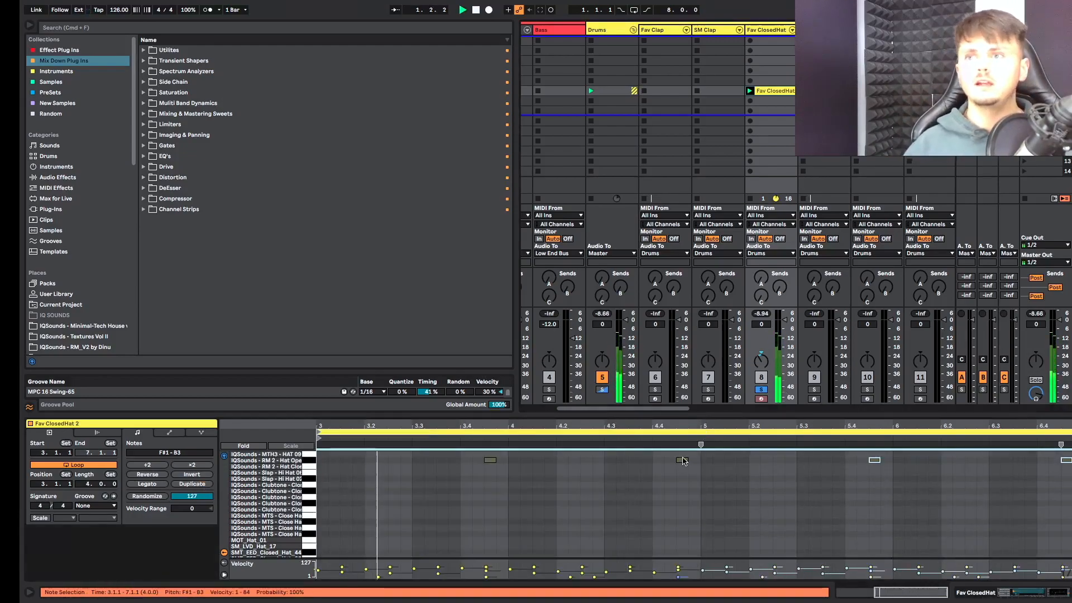
click(760, 389)
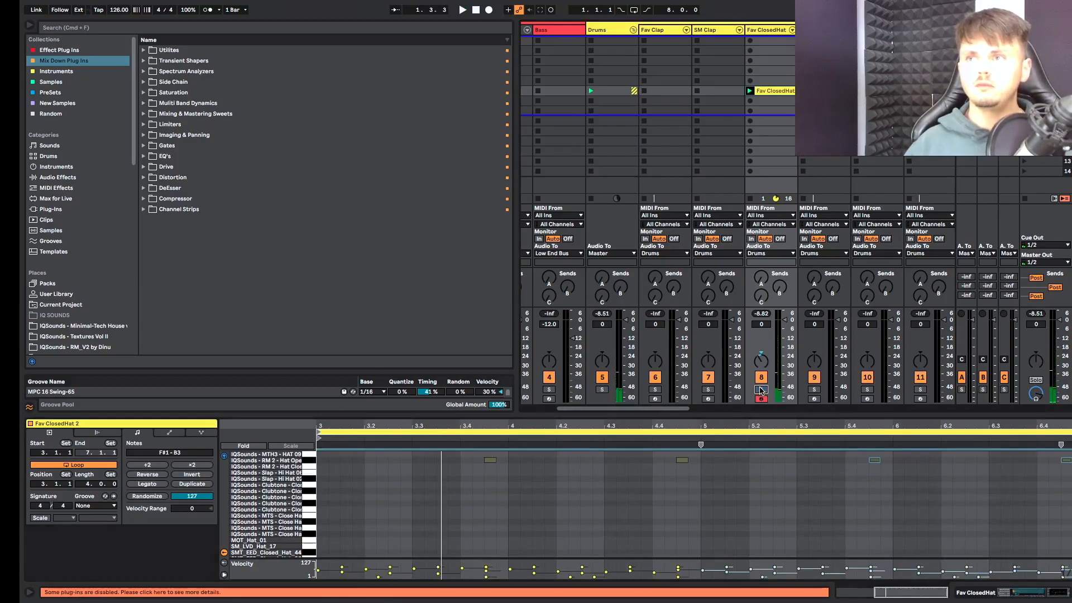
key(space)
Select all notes and apply the MPC 16 Swing-65 groove to the closed hat clip.
scroll(791, 474, down, 2)
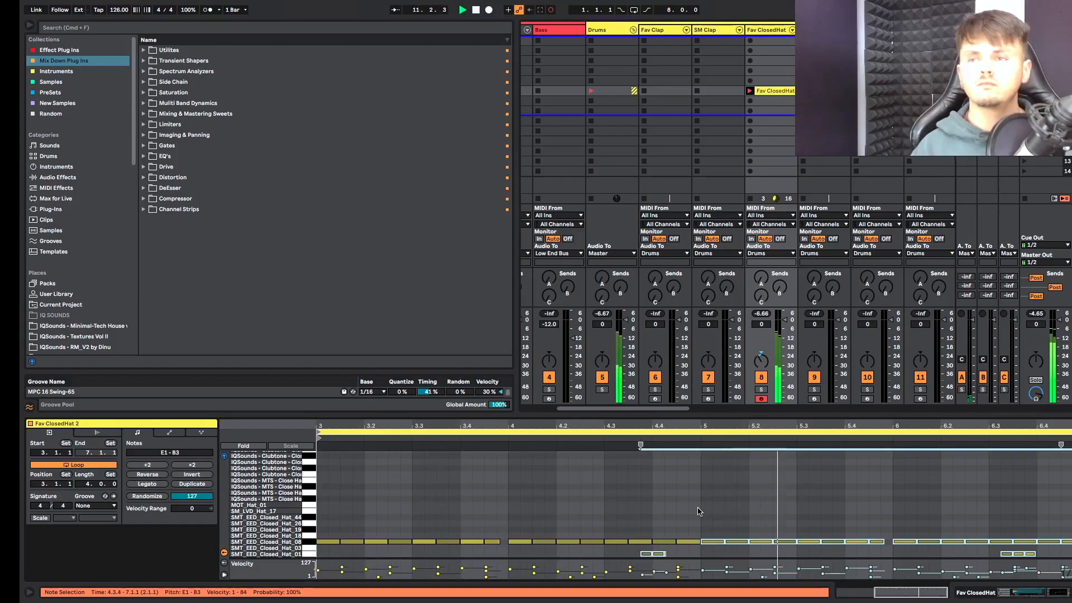
key(ctrl+a)
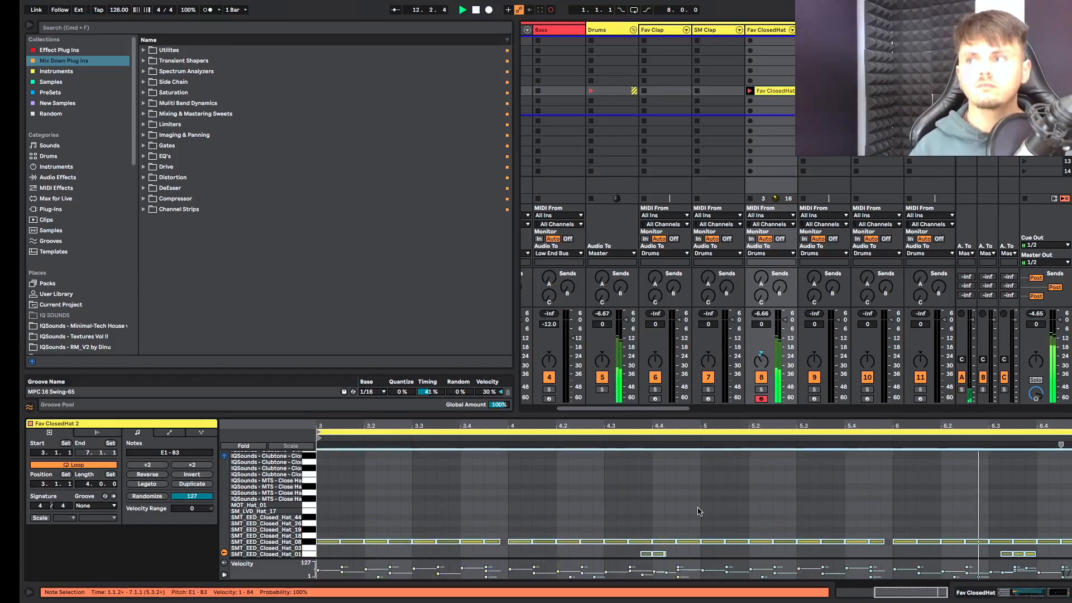
click(96, 505)
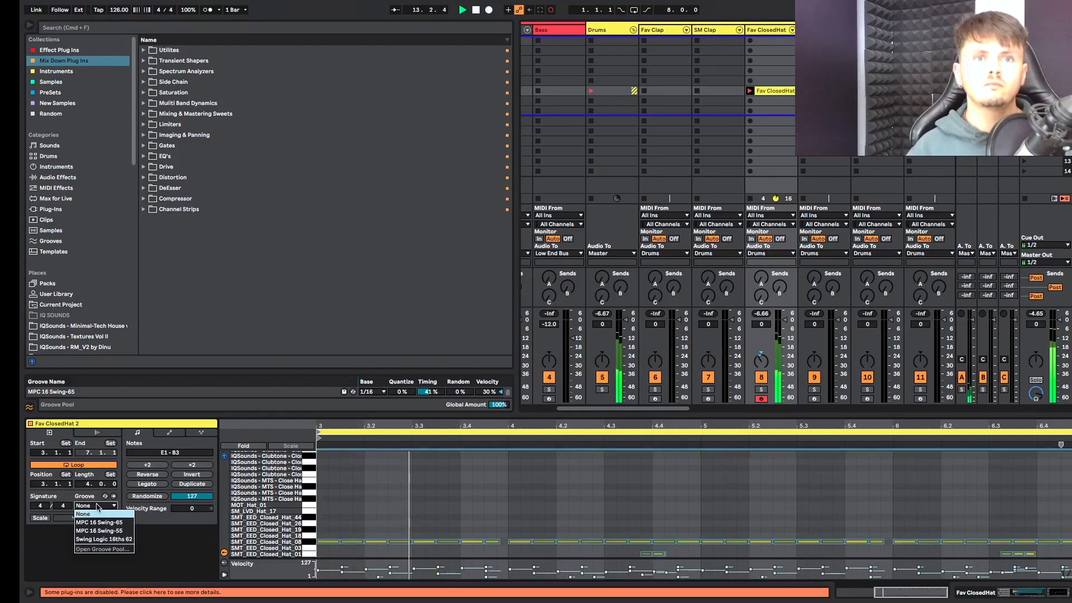
click(98, 522)
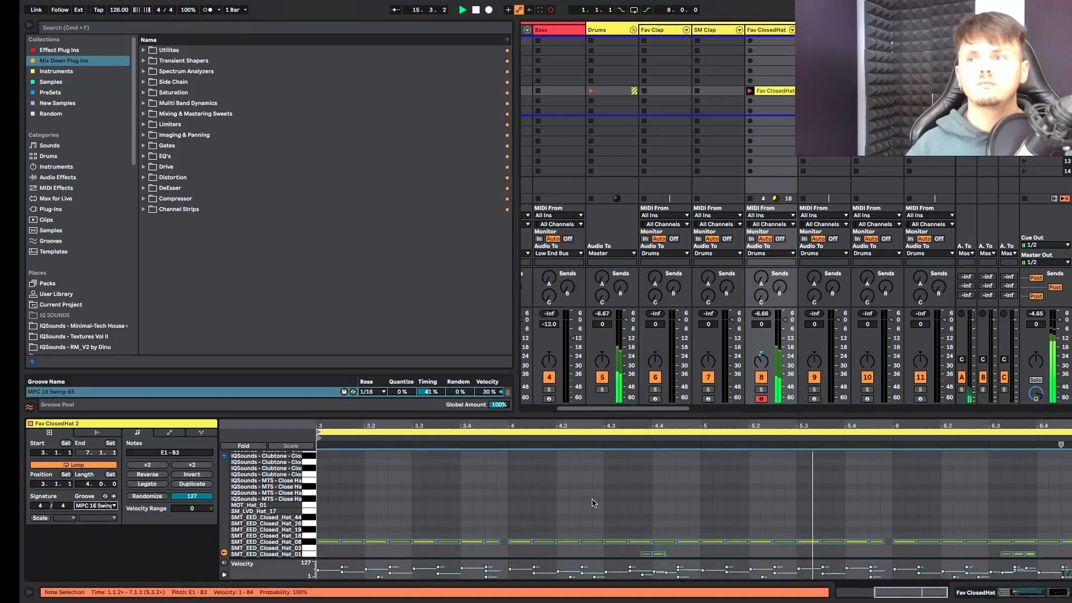
Lower the velocity of all SMT_EED_Closed_Hat_01 notes near the ends of bars 4 and 6 to 1 during playback.
drag(623, 558, 1029, 574)
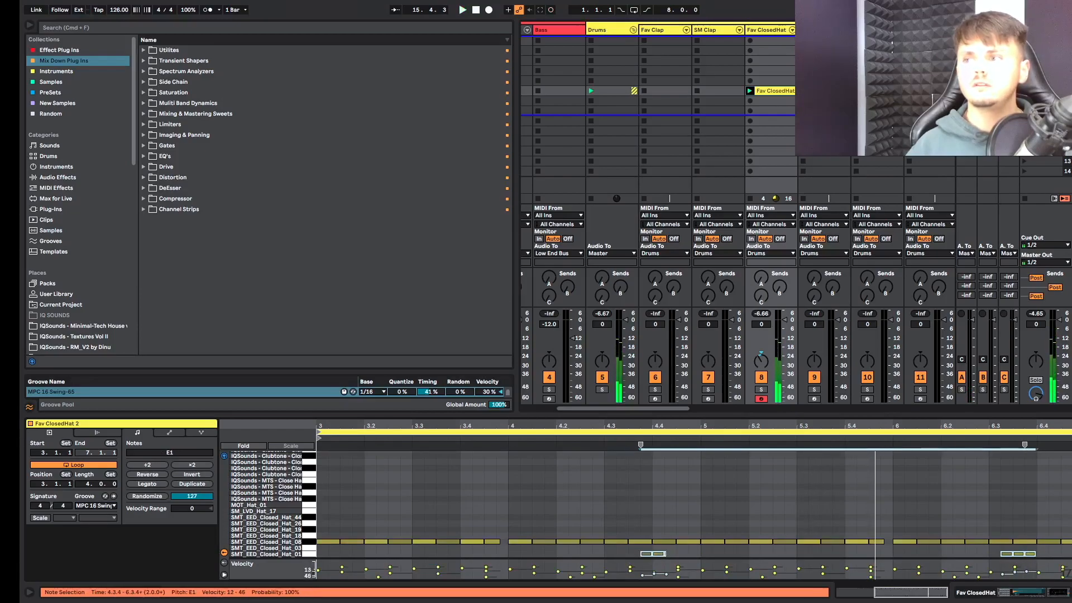
key(space)
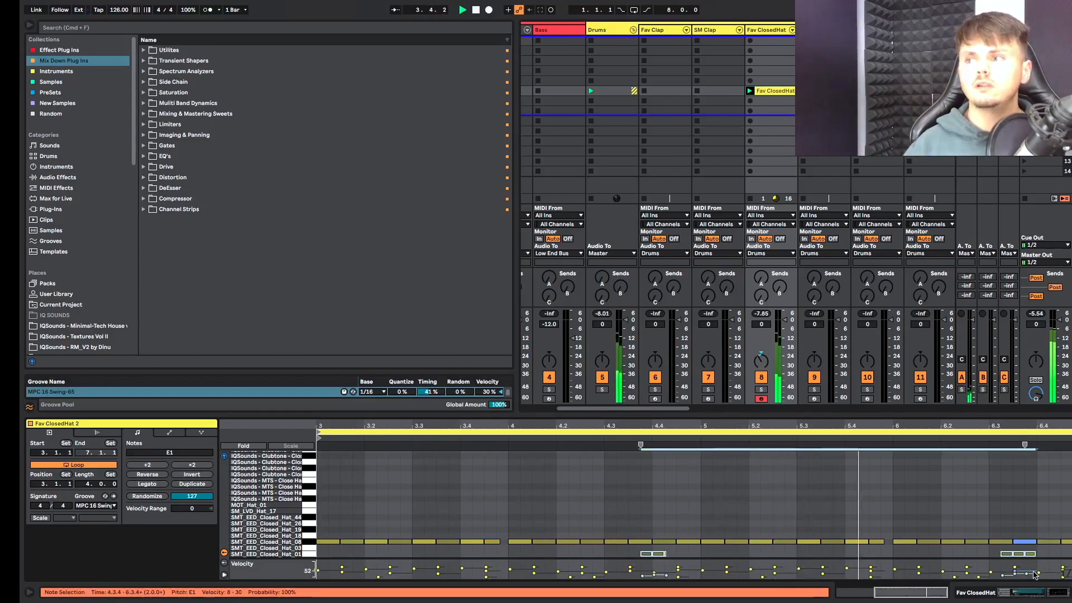
drag(1027, 574, 1031, 579)
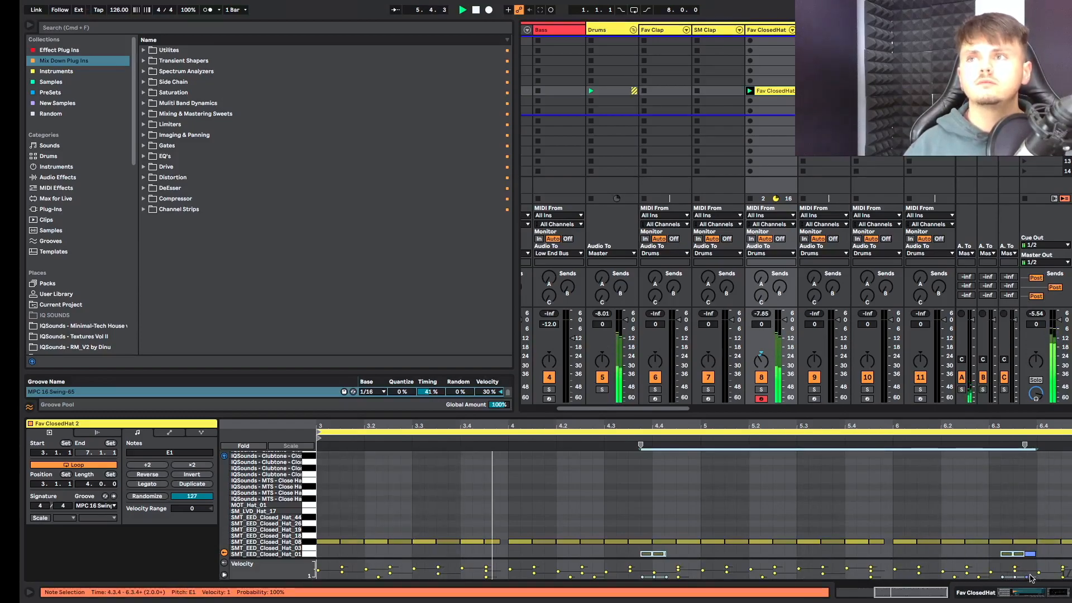
Capture the CH 909 B MPC60 15 hits played on the SM ClosedHat track into a two-bar clip and quantize them.
scroll(846, 314, right, 2)
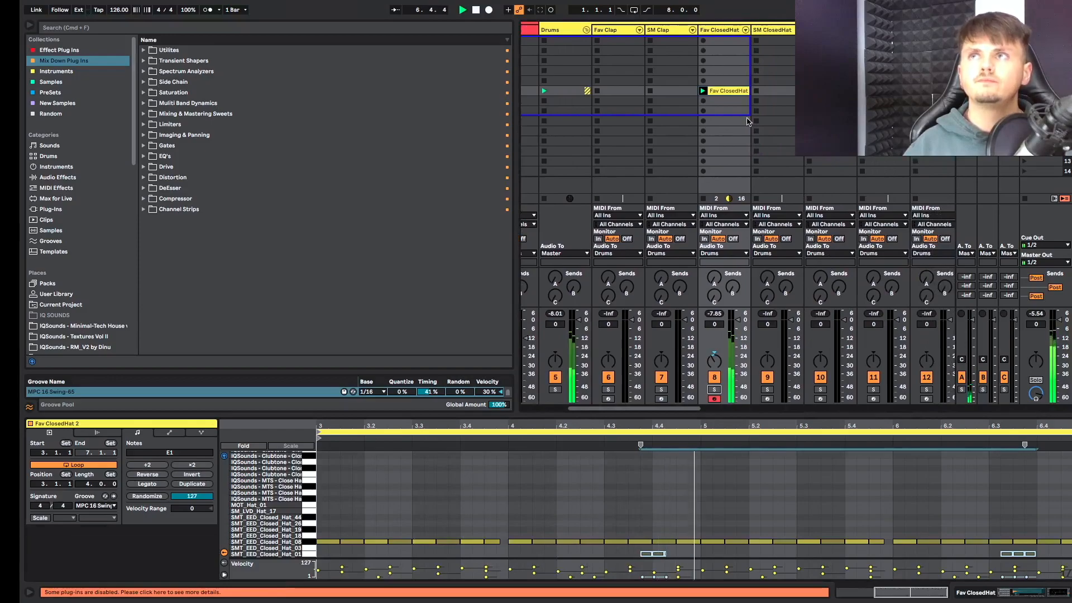
click(778, 30)
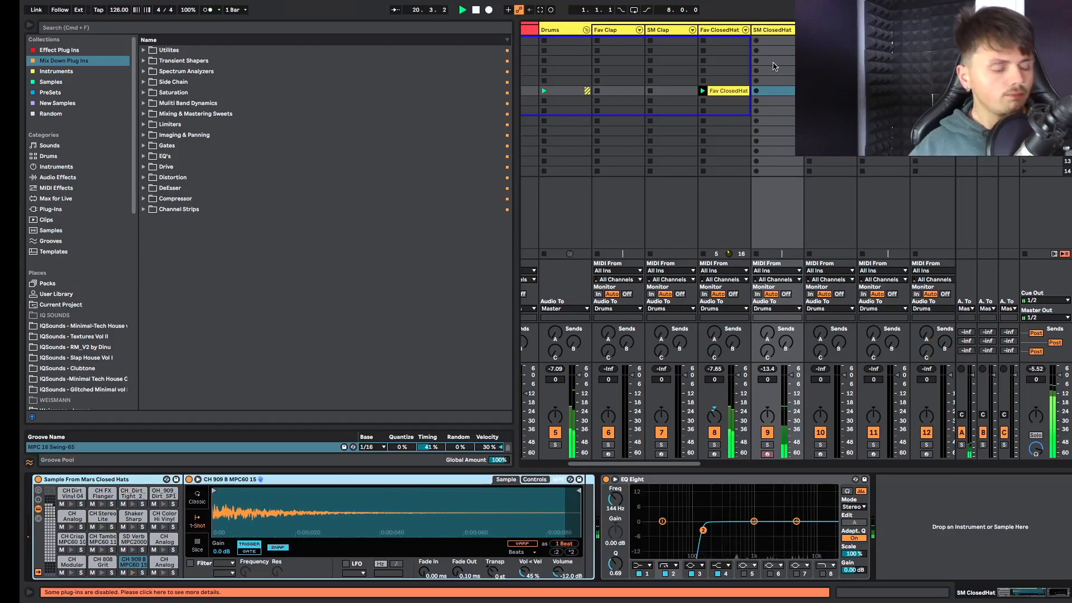
key(super+shift+m)
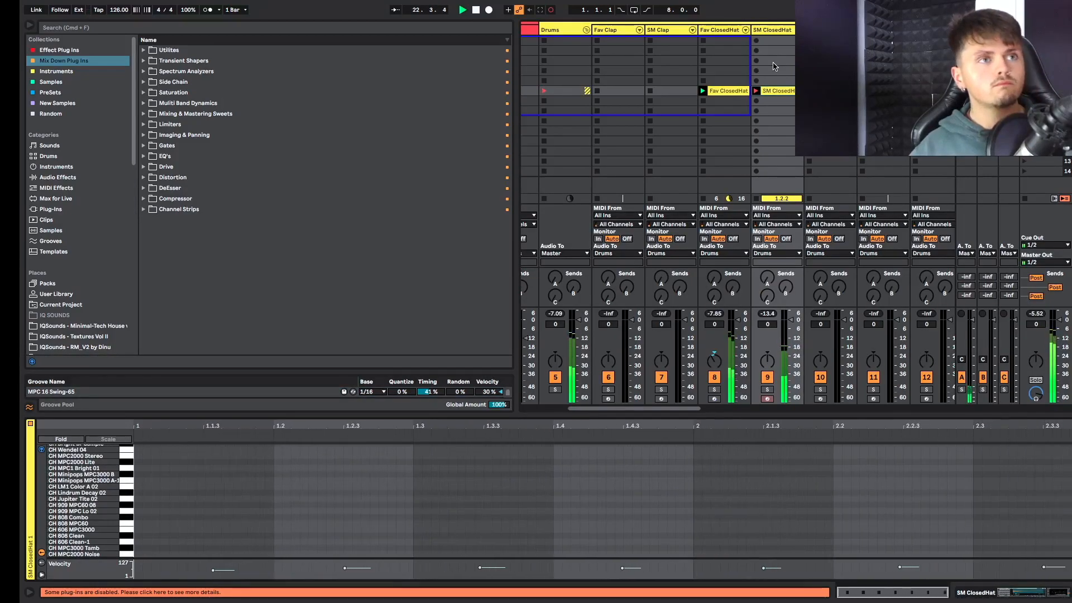
key(super+u)
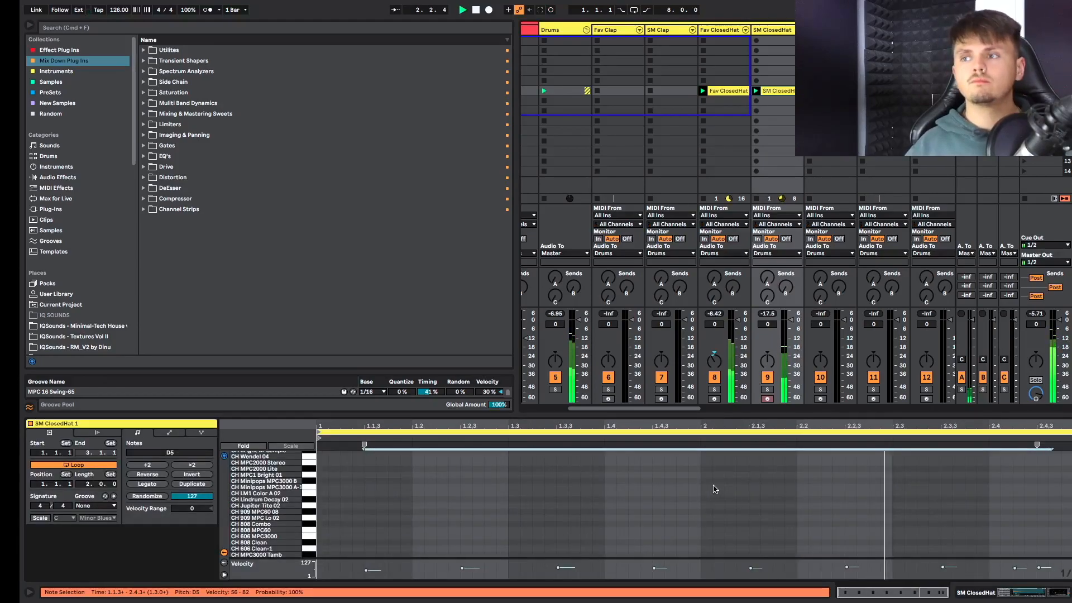
Move the late hit after 2.4 in the SM ClosedHat clip onto the beat, and raise all notes to maximum velocity.
drag(754, 413, 753, 302)
drag(1007, 492, 1040, 417)
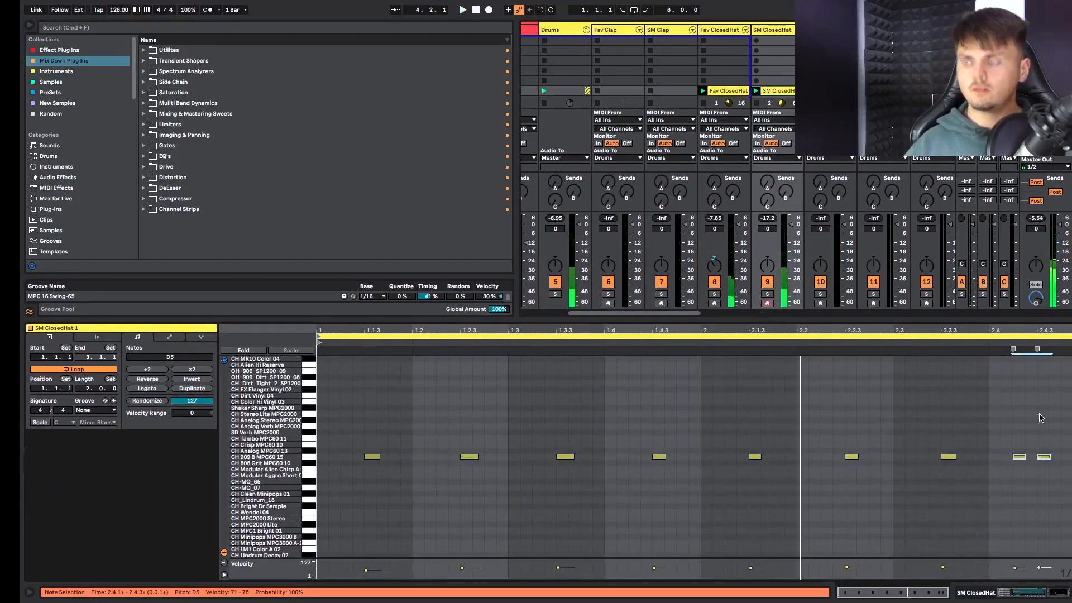
click(1019, 457)
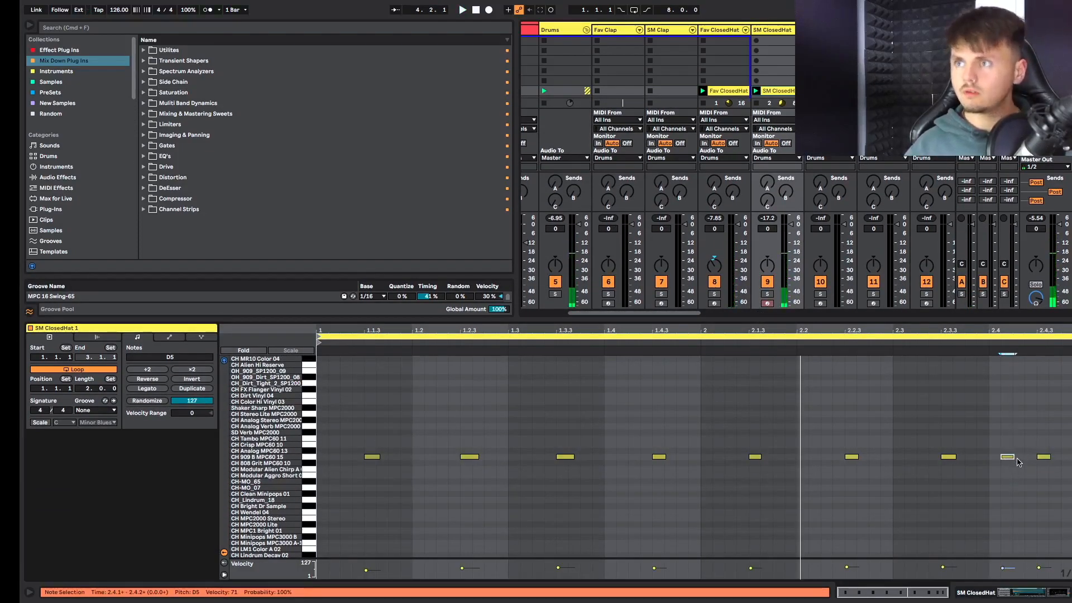
drag(1017, 458, 1005, 458)
drag(361, 503, 1069, 413)
drag(992, 568, 994, 563)
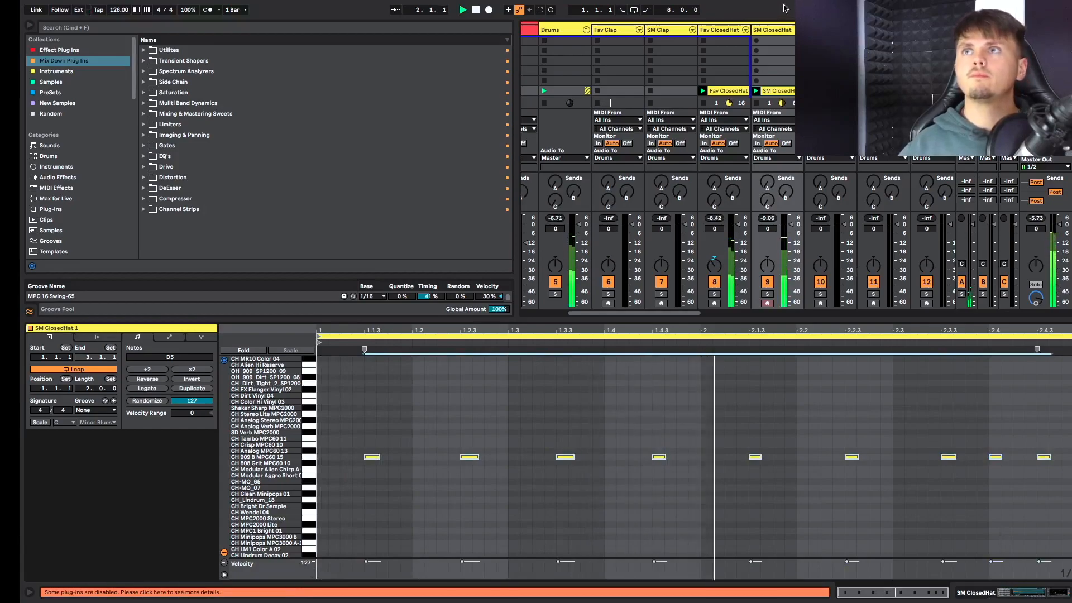
Move the SM ClosedHat and Fav ClosedHat clips up to the first scene.
drag(784, 90, 784, 45)
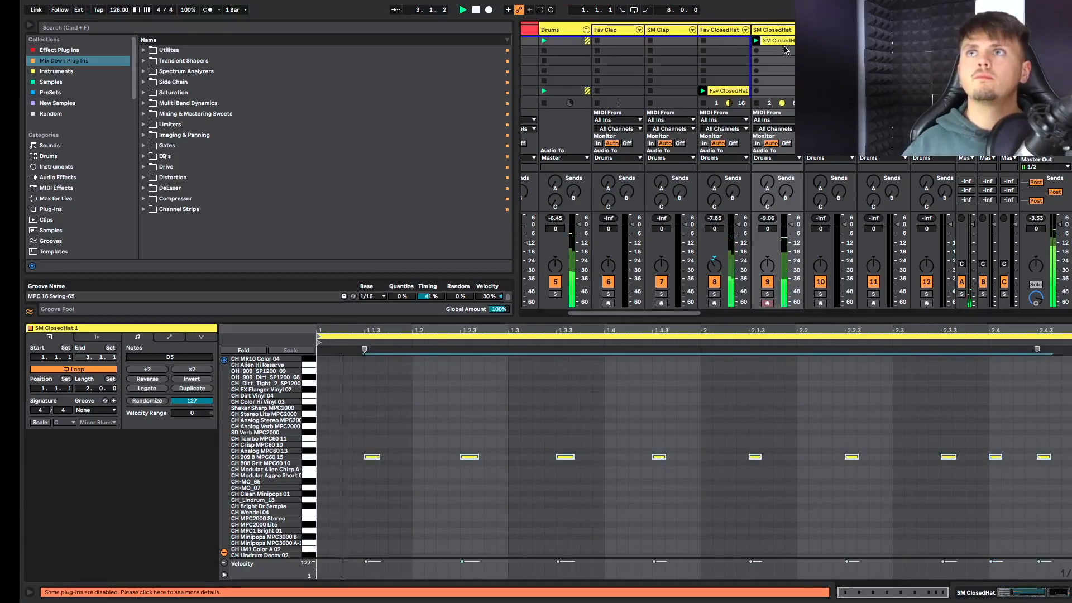
drag(724, 90, 724, 41)
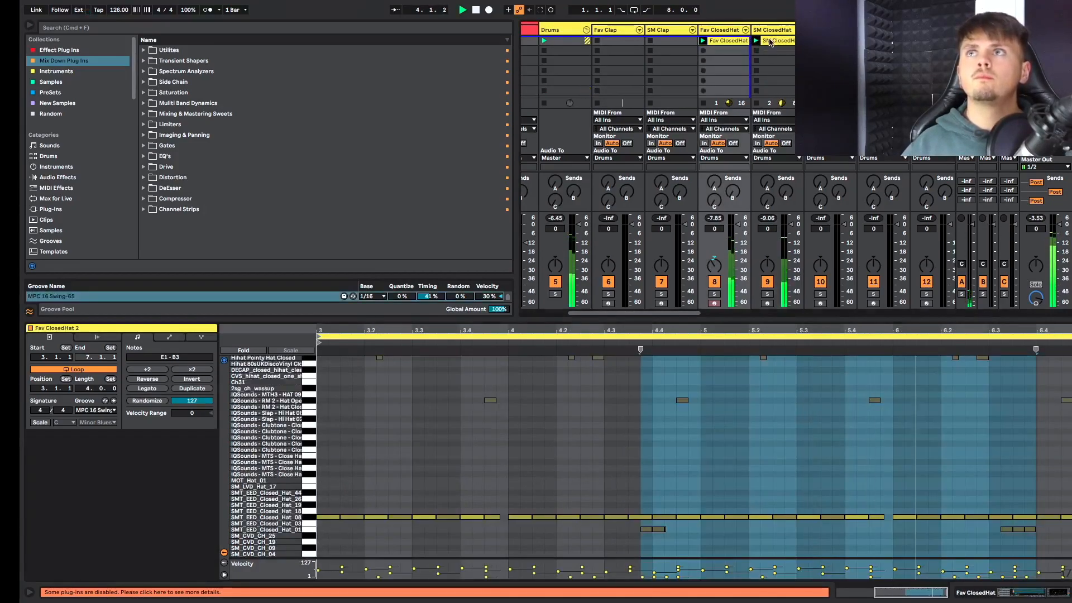
Set the velocity of the SM ClosedHat hit at 2.4 to 29.
click(769, 41)
click(993, 562)
drag(993, 561, 991, 577)
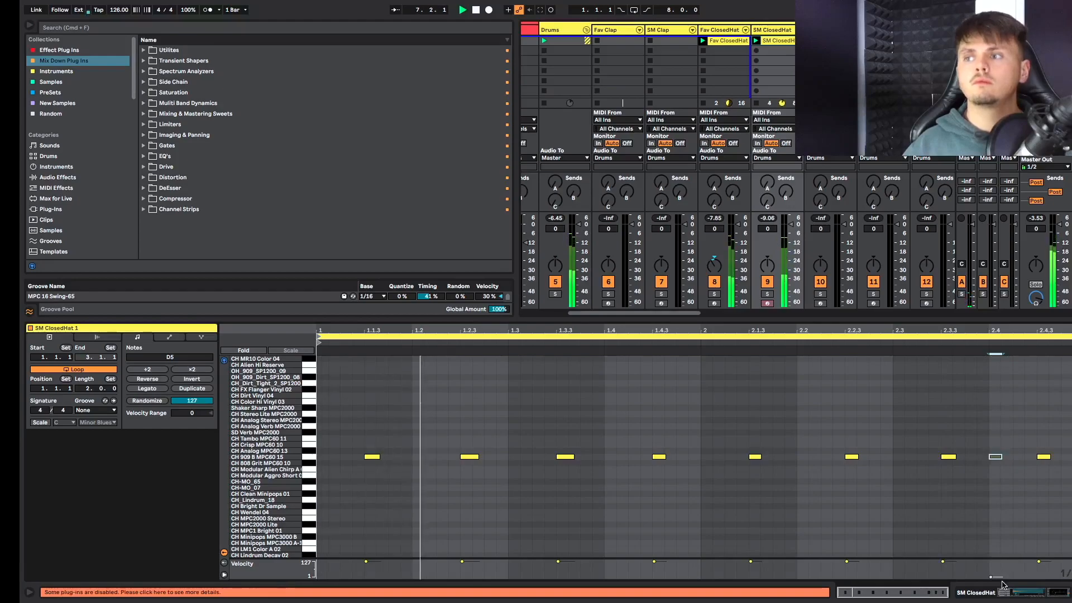
drag(992, 577, 994, 574)
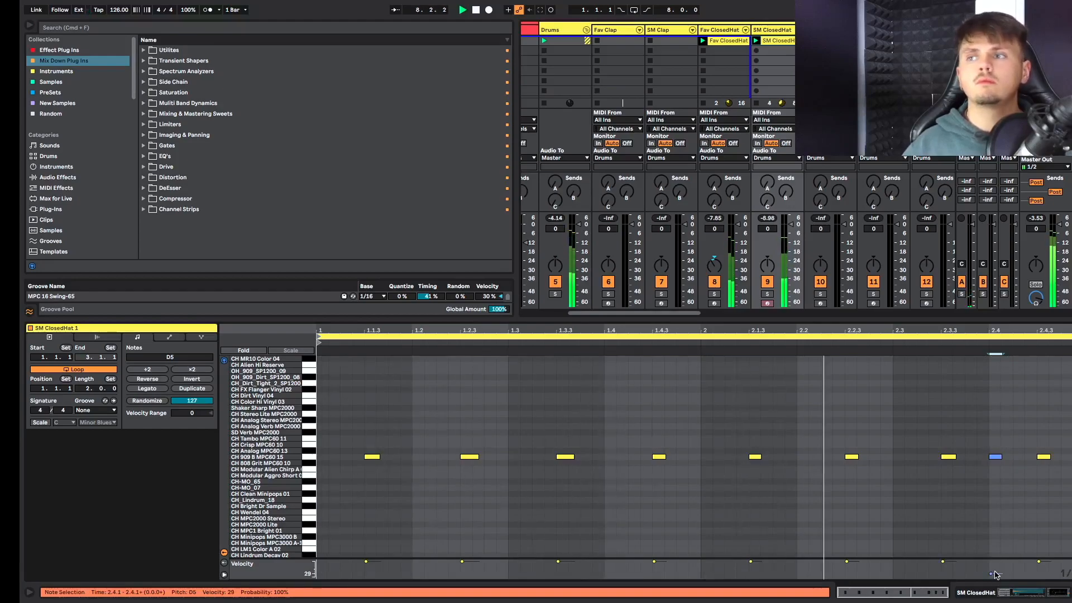
Switch the CH 909 B MPC60 15 sample to Classic mode with a decay of 158 ms and a sustain of -69 dB.
key(shift+Tab)
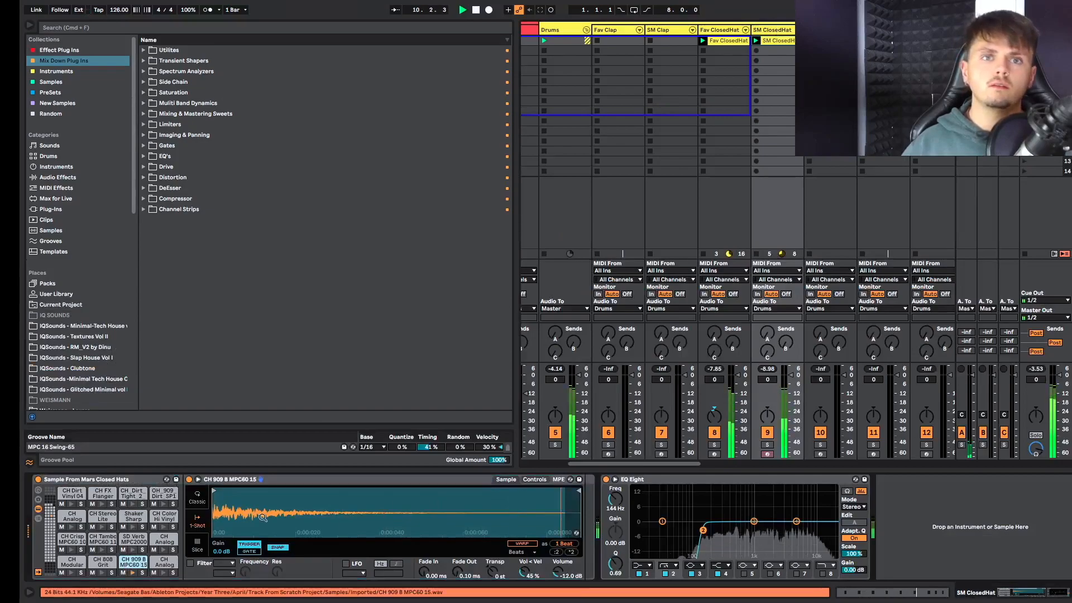
click(197, 496)
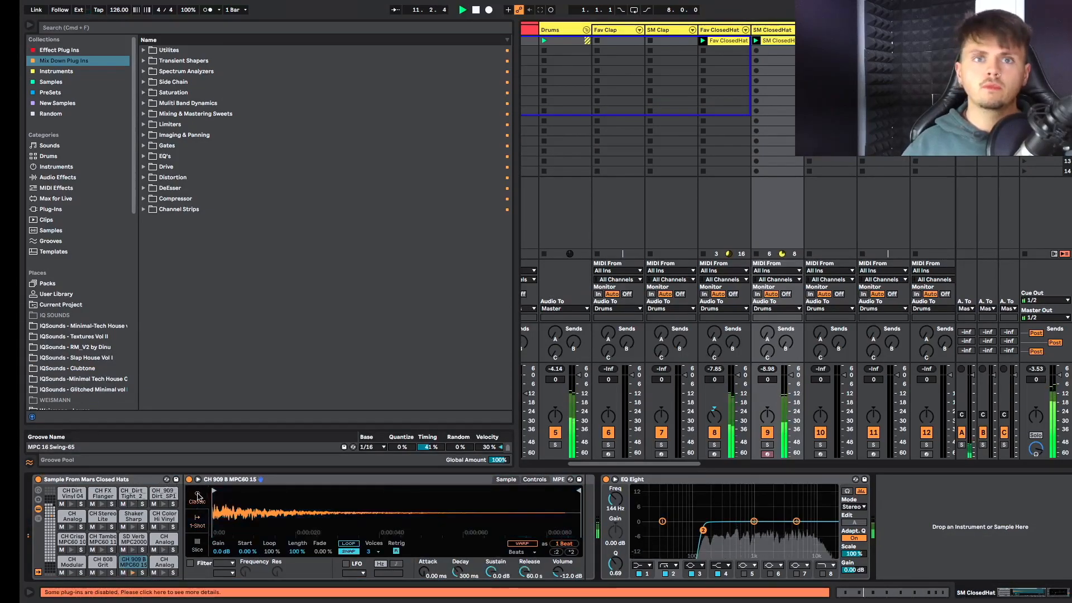
drag(471, 579, 470, 598)
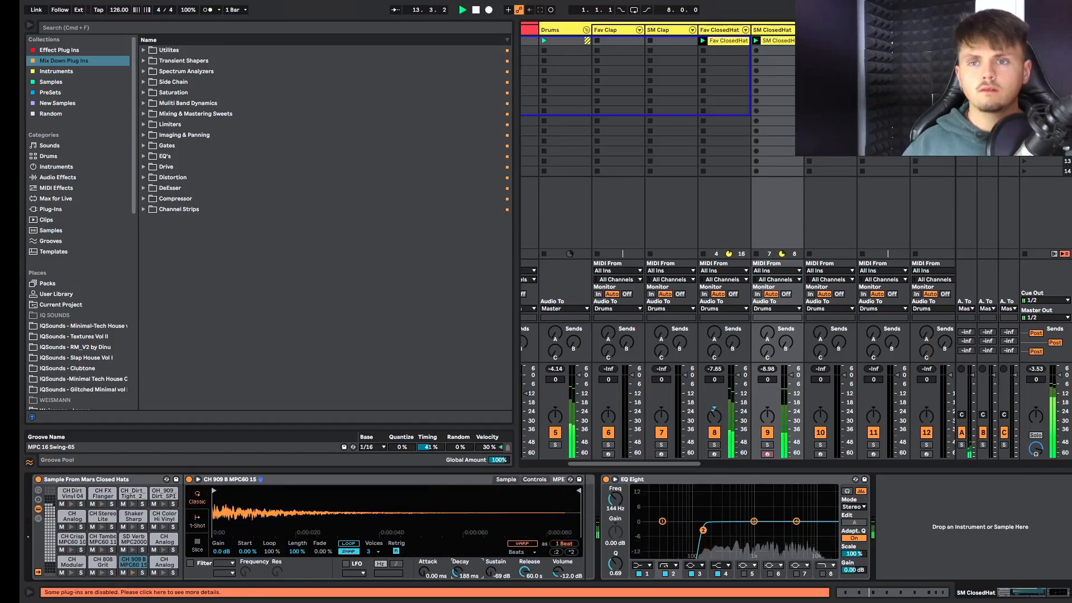
drag(471, 579, 471, 539)
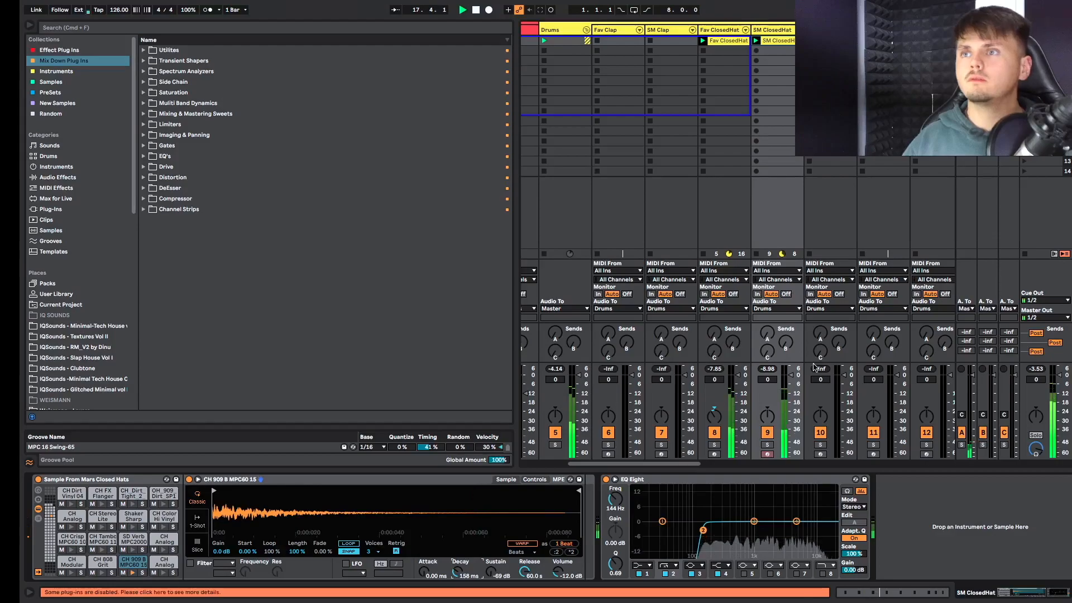
Lower the SM ClosedHat track volume to -2.7 dB and listen to the combined hat groove.
drag(790, 376, 792, 384)
scroll(793, 384, right, 3)
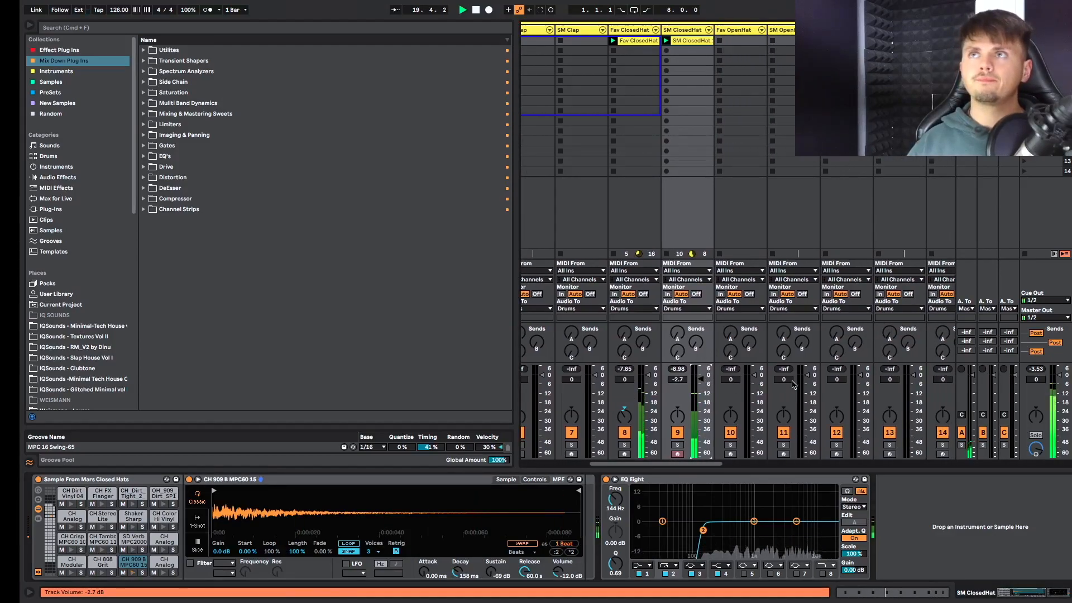
scroll(793, 383, right, 3)
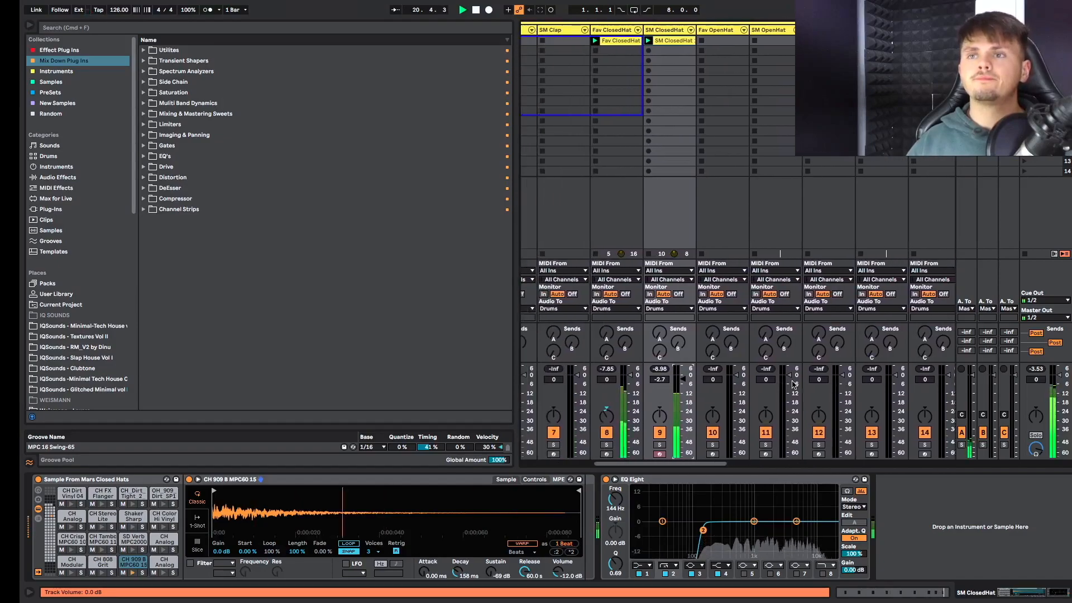
scroll(793, 384, left, 3)
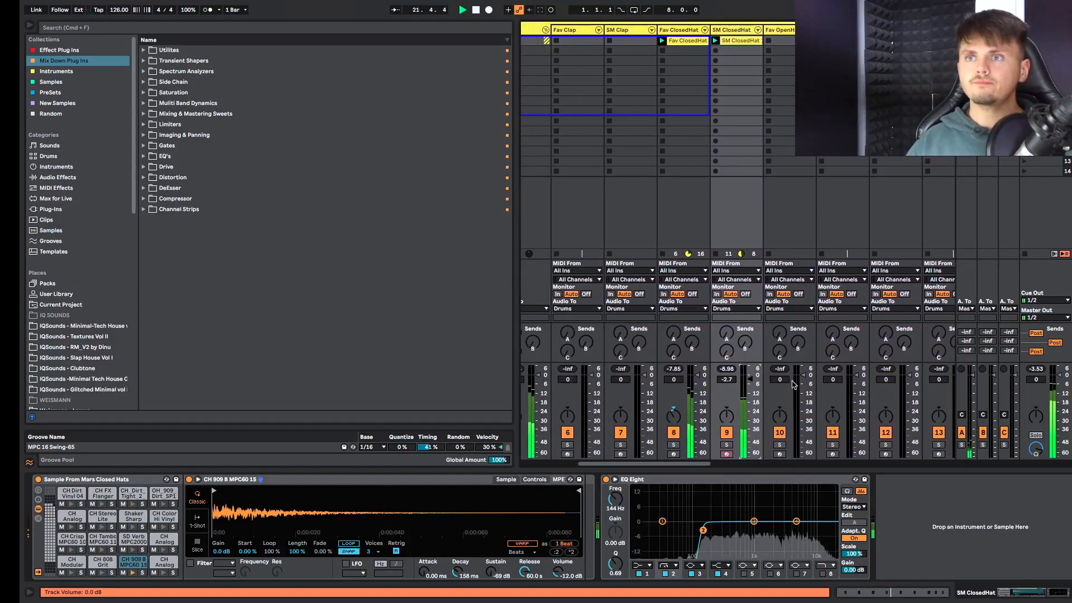
scroll(793, 384, right, 5)
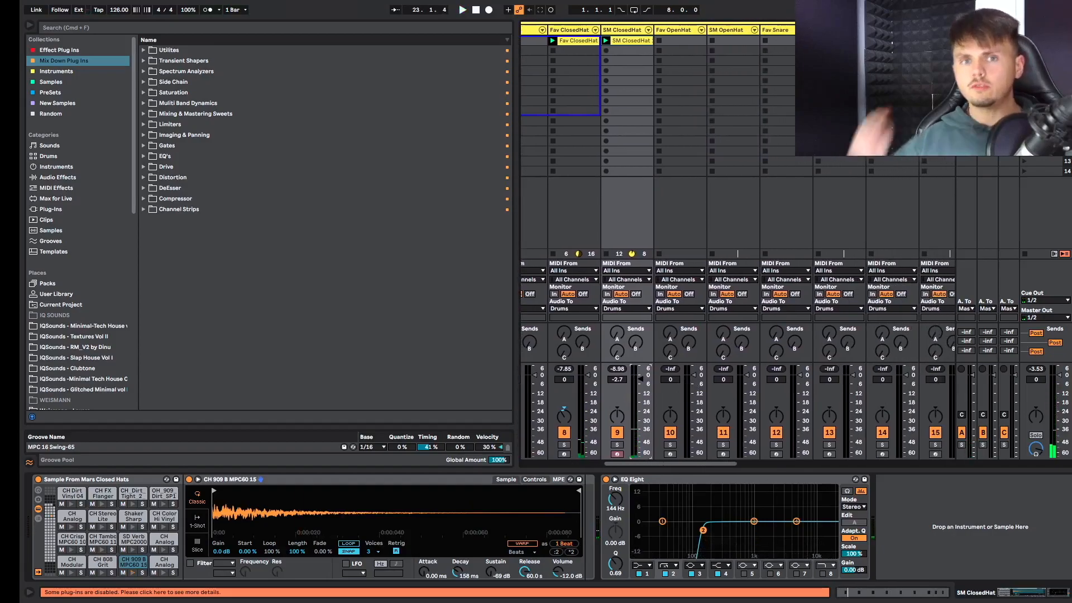
key(space)
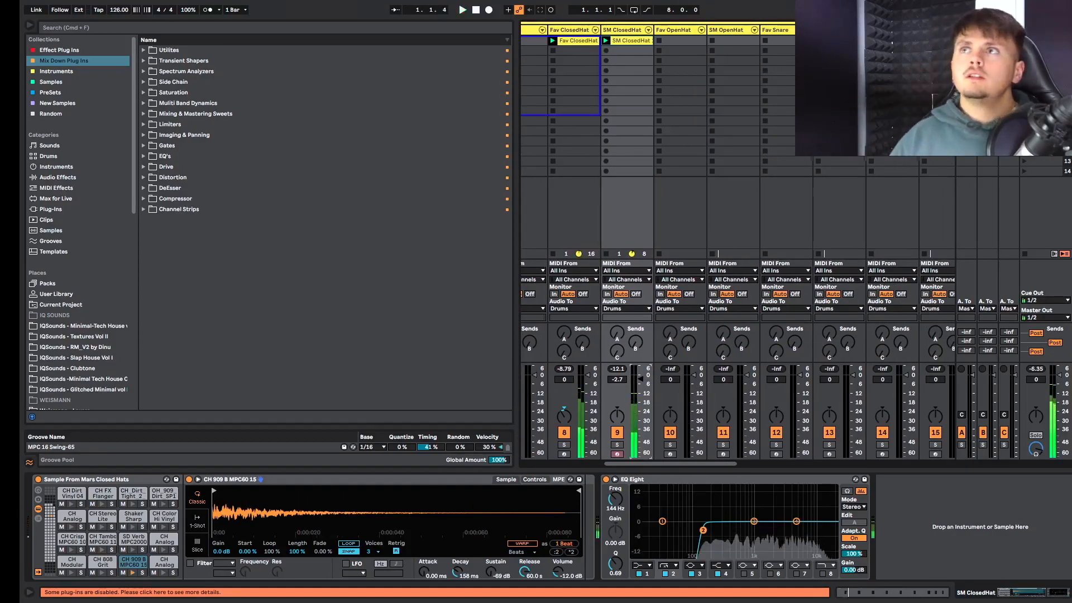
Play a Cabassa SP percussion pattern on the Fav Perc track over the beat and capture it as a MIDI clip.
scroll(737, 358, right, 3)
double_click(828, 30)
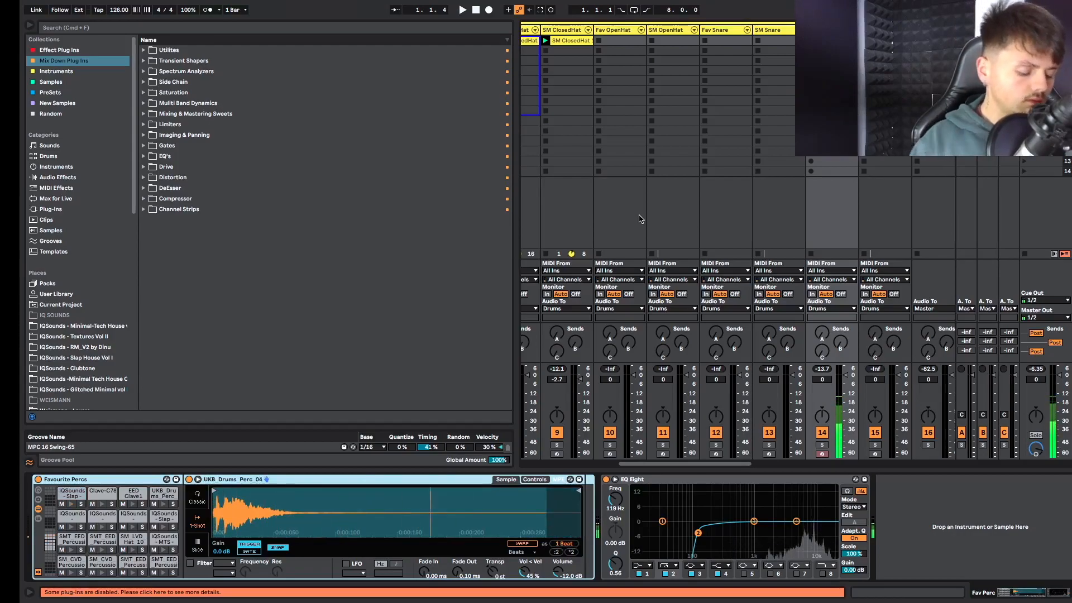
key(space)
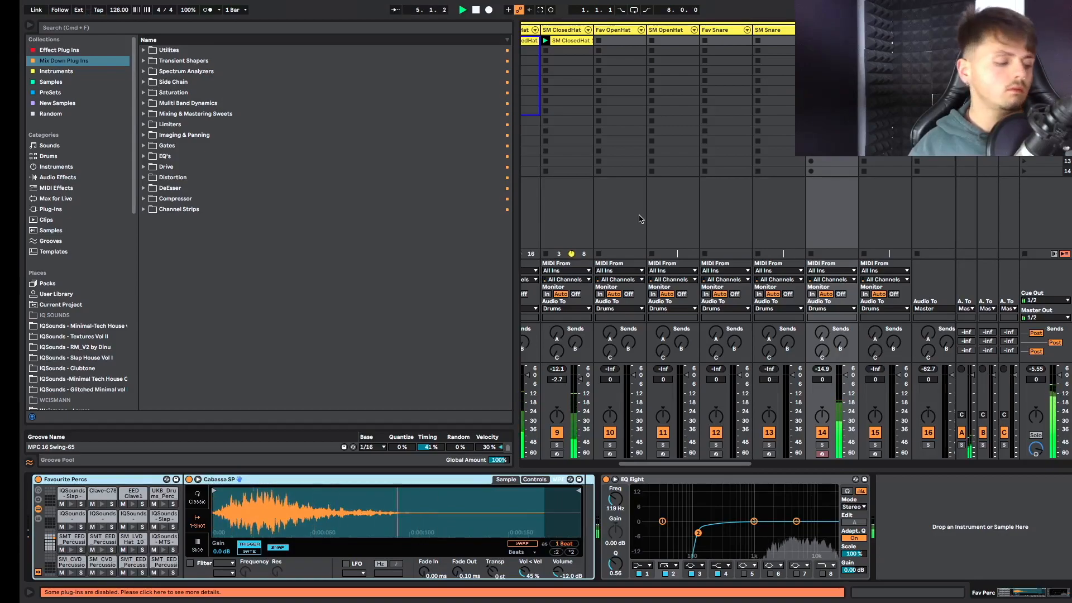
key(shift+super+F9)
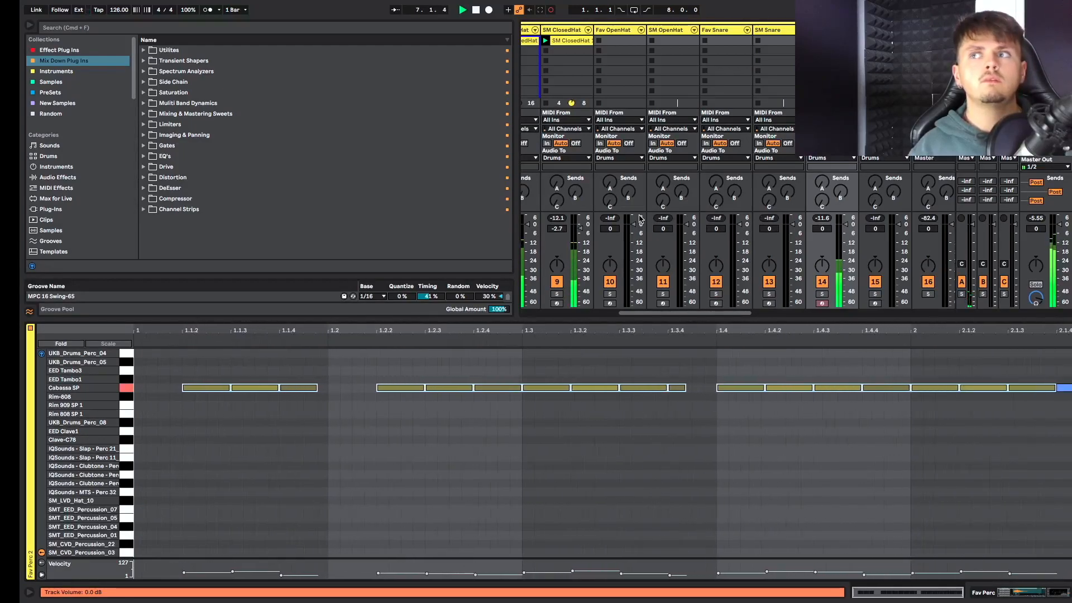
Replay the Fav Perc clip and set its loop to one bar, from 1.4.1 to 2.4.1.
key(space)
key(space)
drag(317, 336, 604, 337)
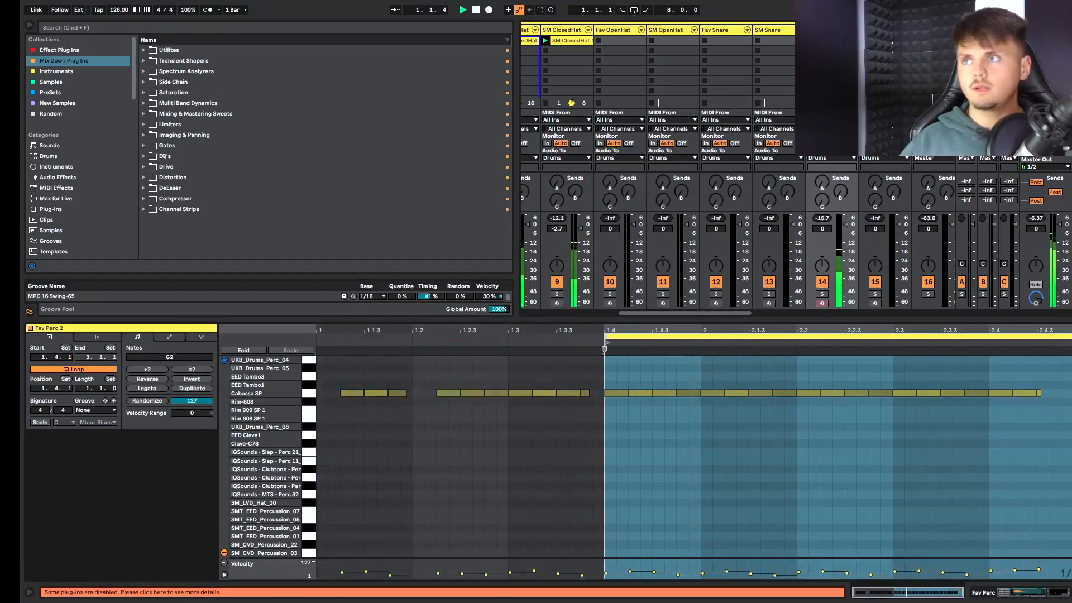
drag(1066, 342, 988, 342)
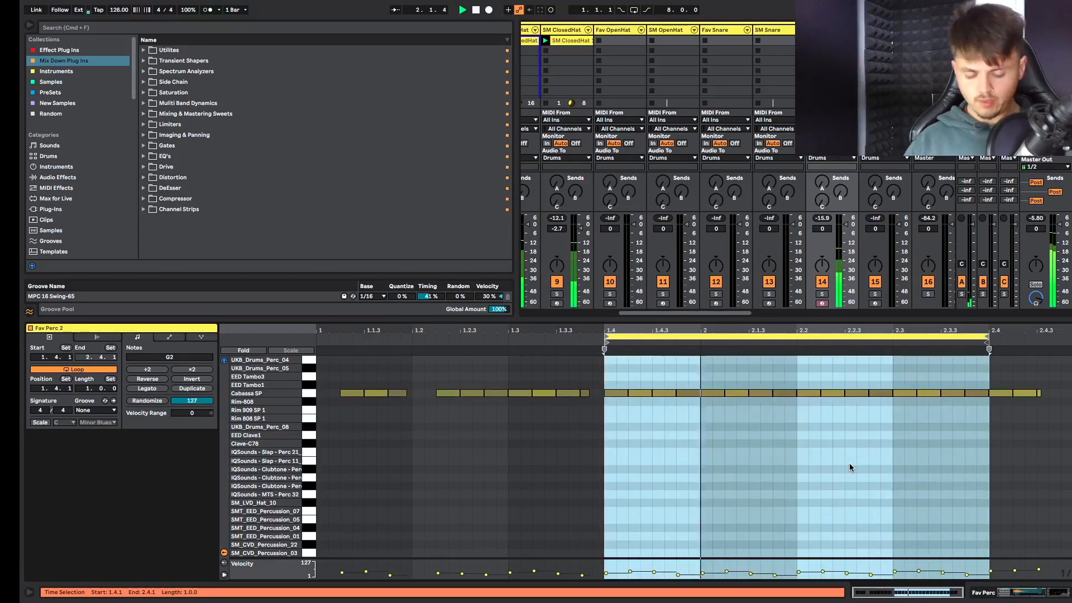
Select all notes in the Fav Perc clip, apply the MPC 16 Swing-65 groove and play the result.
key(super+a)
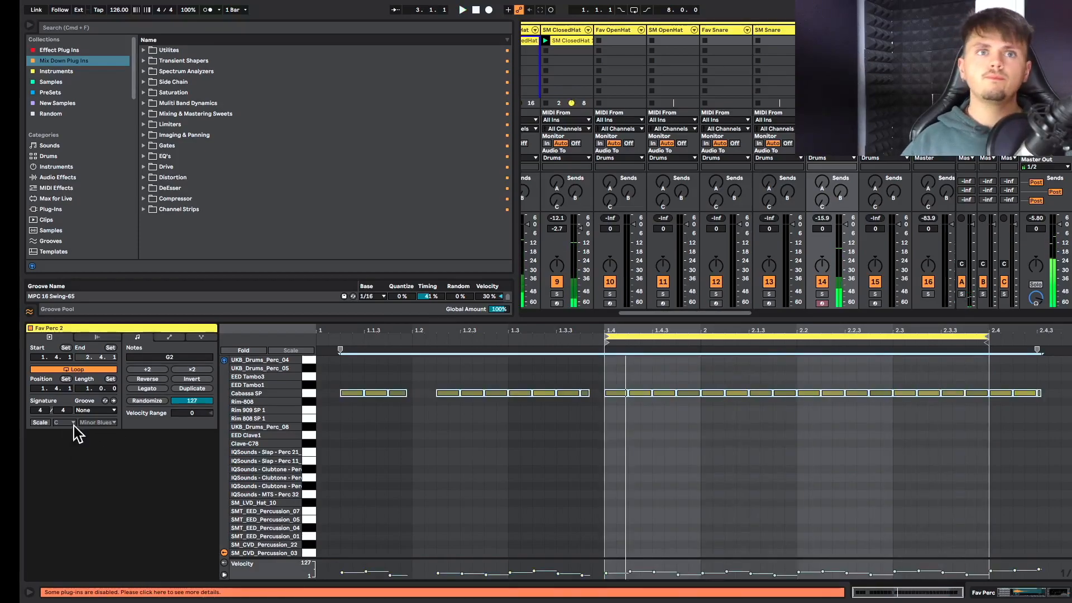
click(92, 410)
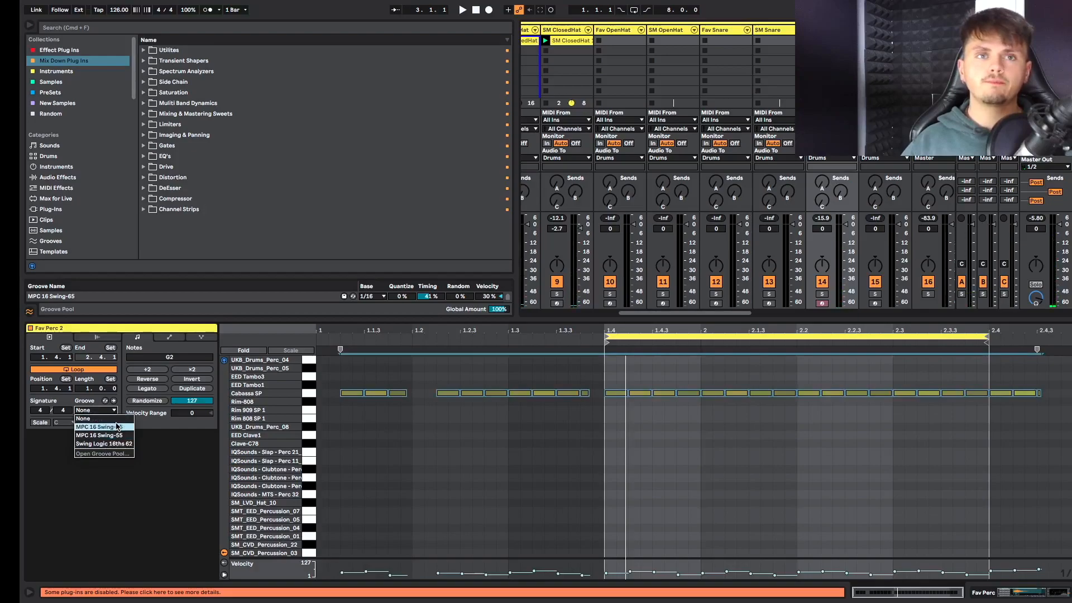
click(99, 426)
key(space)
key(space)
drag(608, 410, 616, 399)
click(617, 385)
key(Right)
key(Delete)
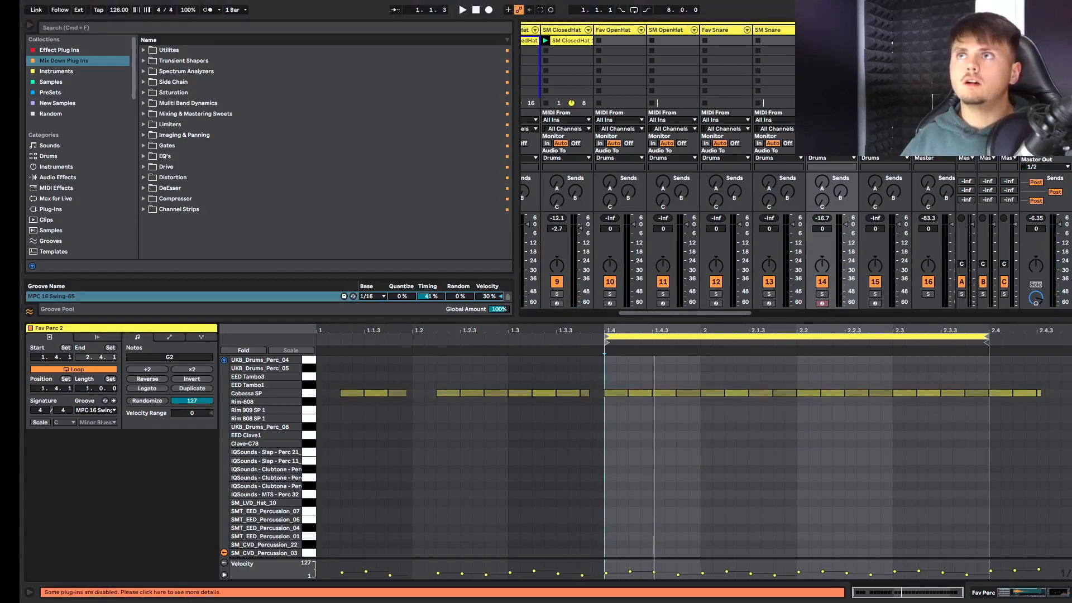
Insert a new MIDI track after the Fav Perc track and open its empty device chain.
right_click(830, 30)
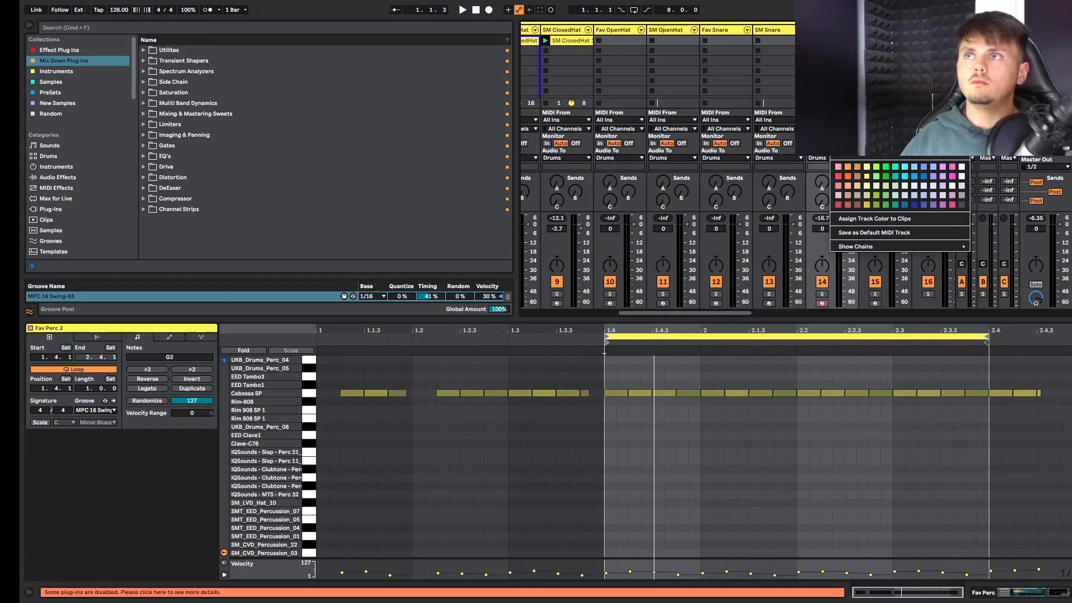
click(860, 141)
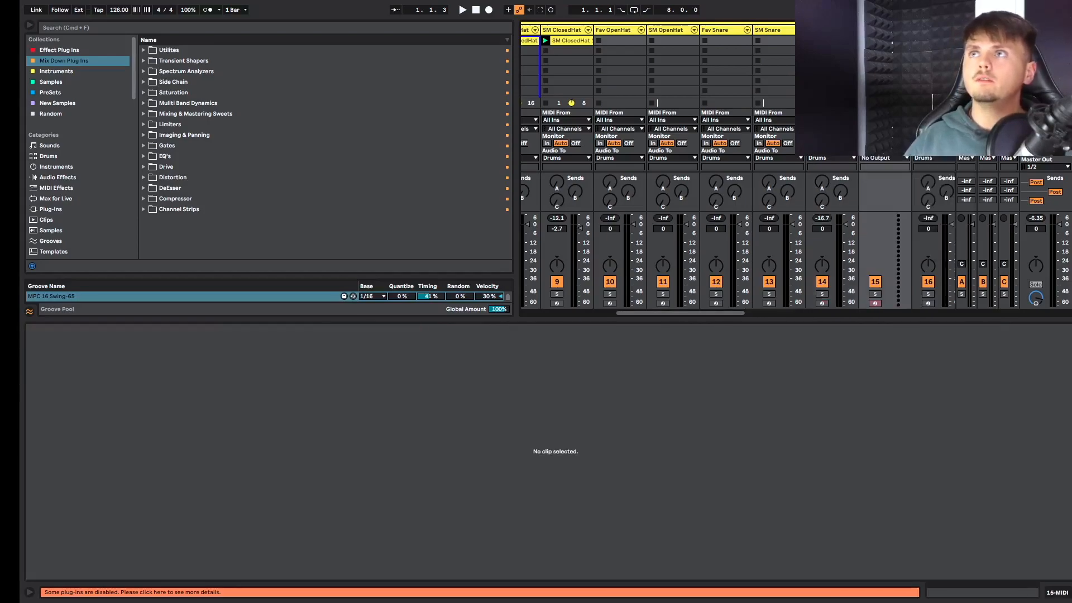
double_click(881, 30)
Load an empty Drum Rack from the drum devices onto the new MIDI track.
click(50, 72)
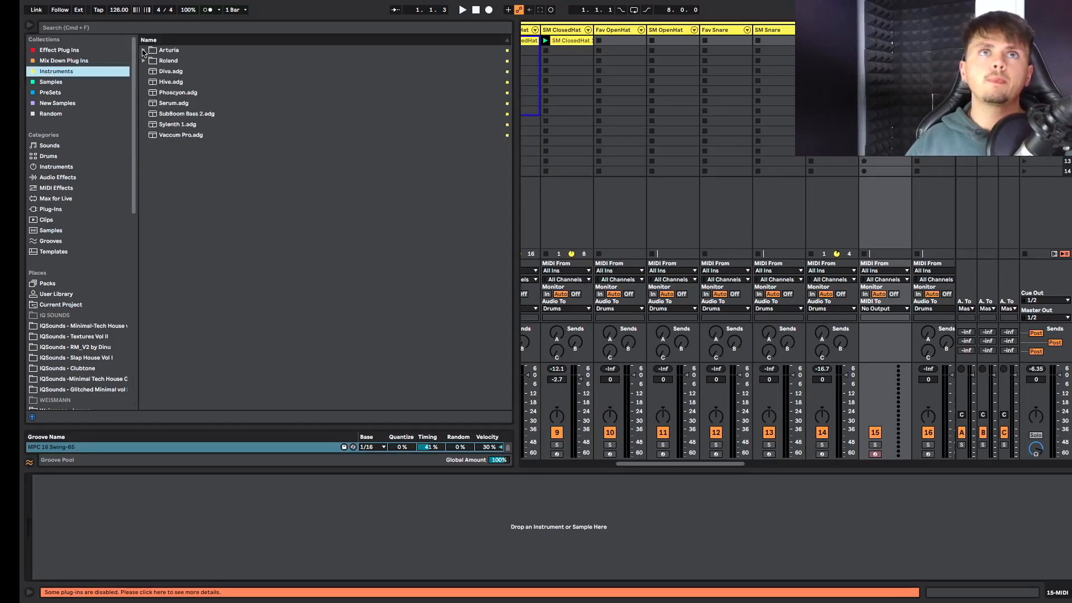
click(47, 156)
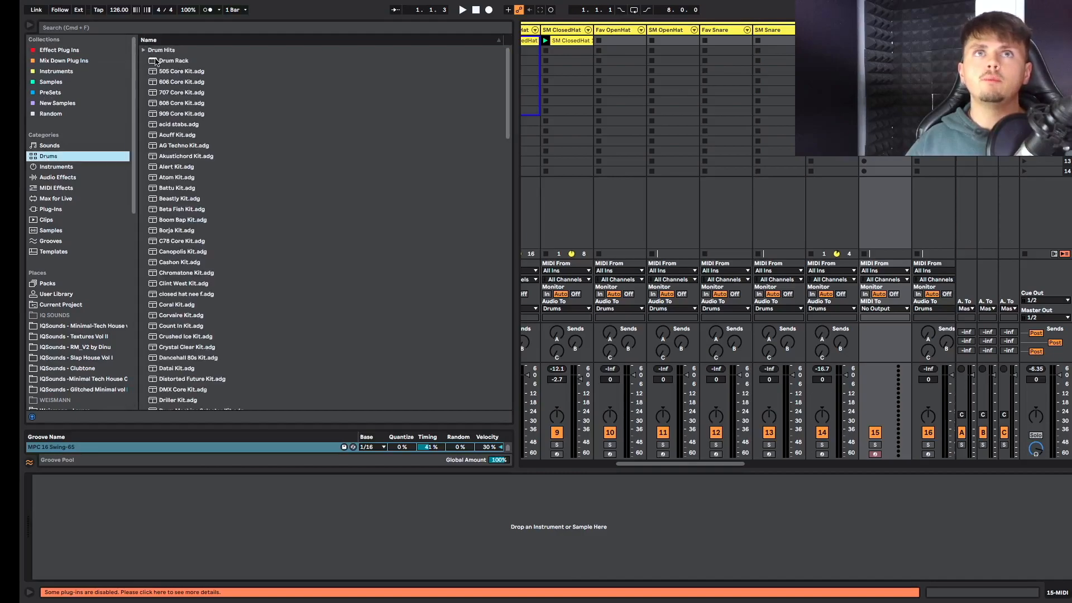
drag(156, 62, 612, 57)
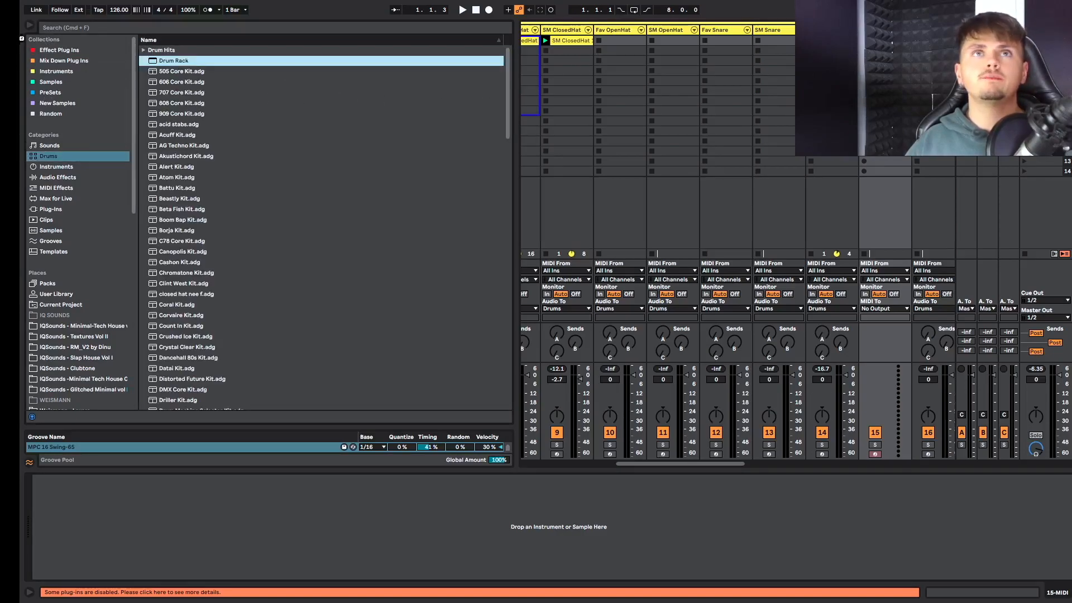
Search the whole library for "shaker" and preview the first loops and one-shots found.
click(60, 28)
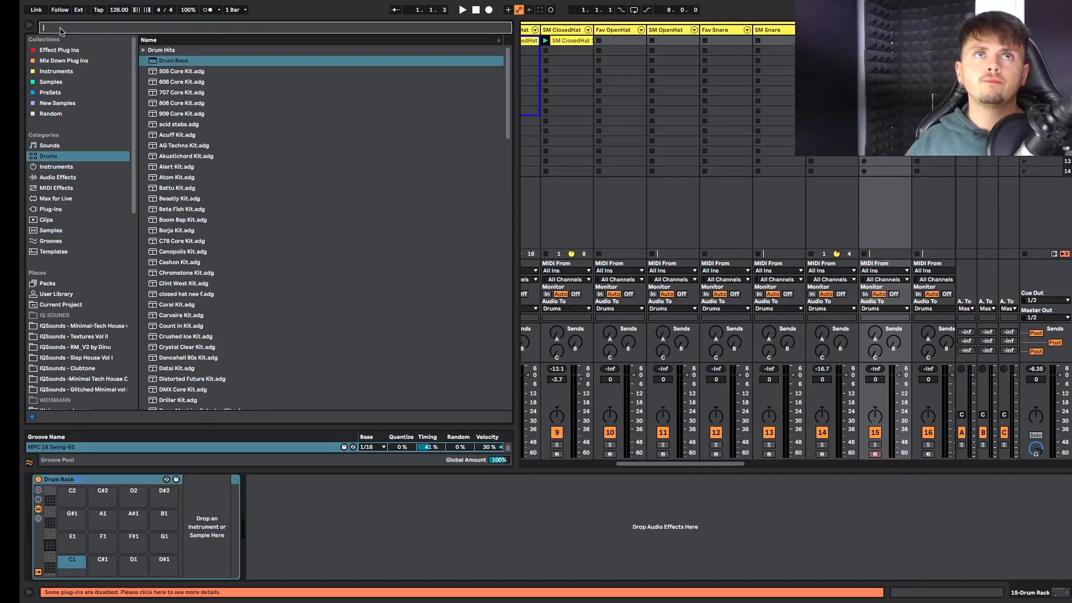
text(shaker)
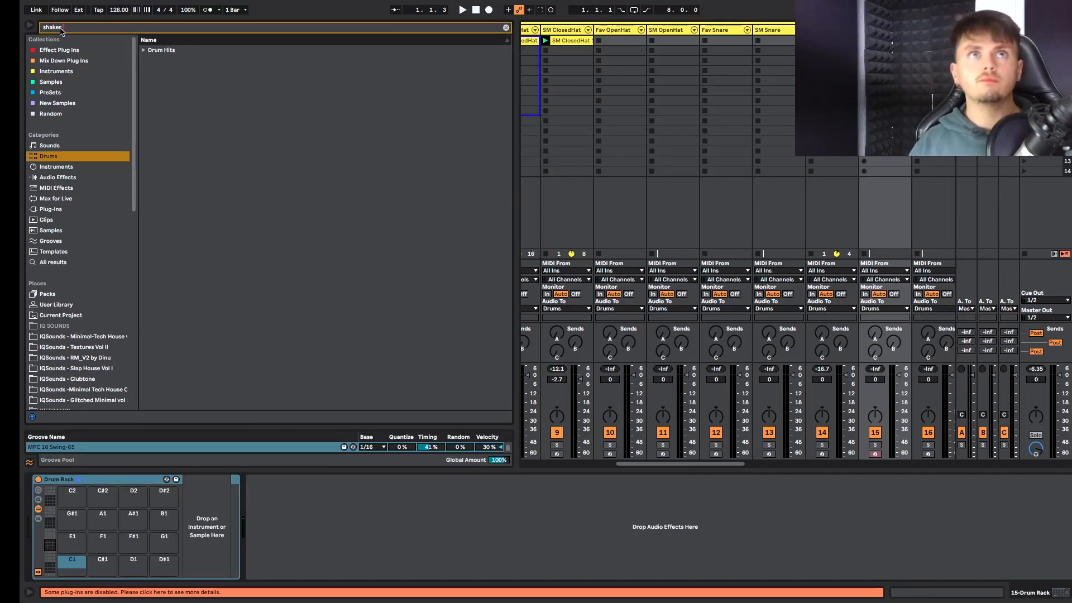
click(55, 263)
click(194, 53)
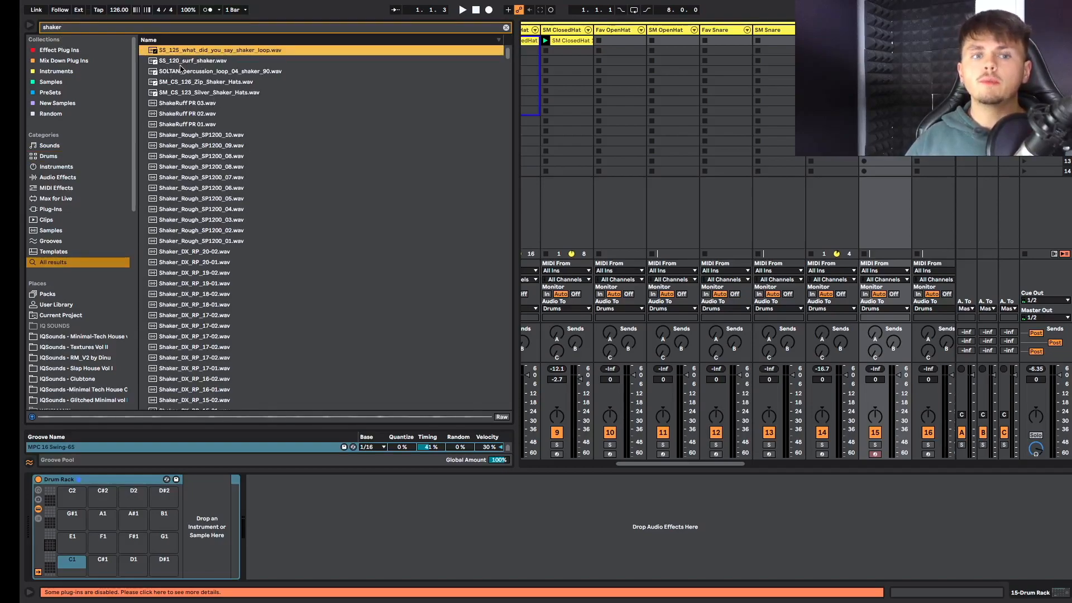
click(180, 71)
click(185, 82)
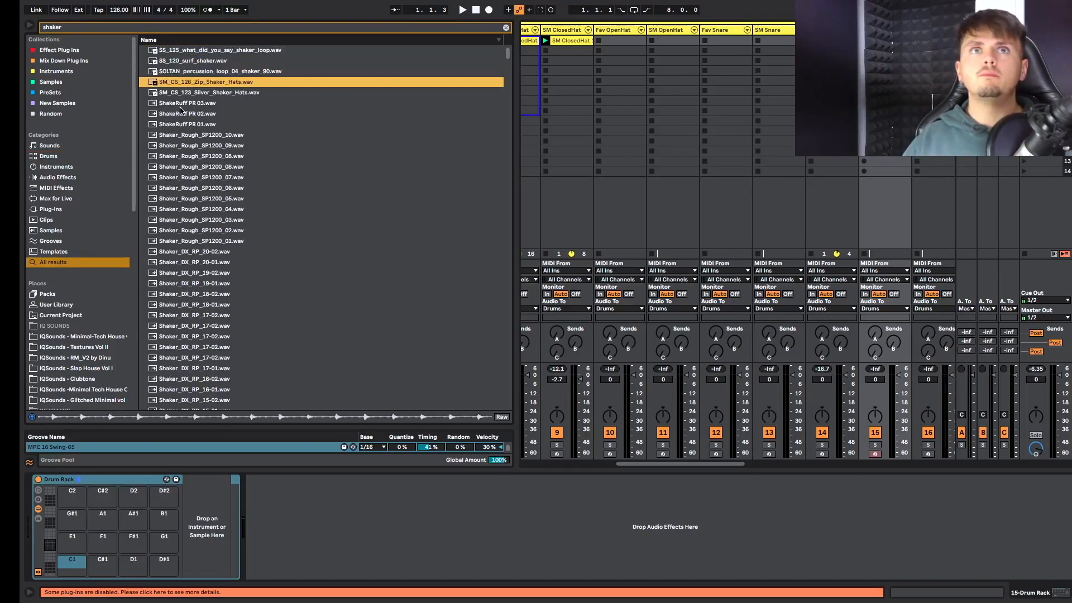
click(187, 102)
Preview shaker samples and load Shaker_2_DX_22, Shaker_DX_RP2_4-01, Shaker Vari Tape Vinyl 07, Shaker Sad and shaker oats 2 onto Drum Rack pads C1 to F1.
click(197, 147)
scroll(201, 145, down, 10)
click(203, 150)
scroll(204, 153, down, 10)
click(207, 158)
scroll(208, 159, down, 10)
click(209, 159)
click(191, 136)
scroll(191, 136, up, 2)
click(190, 132)
scroll(190, 133, up, 3)
scroll(190, 135, up, 1)
drag(190, 134, 77, 560)
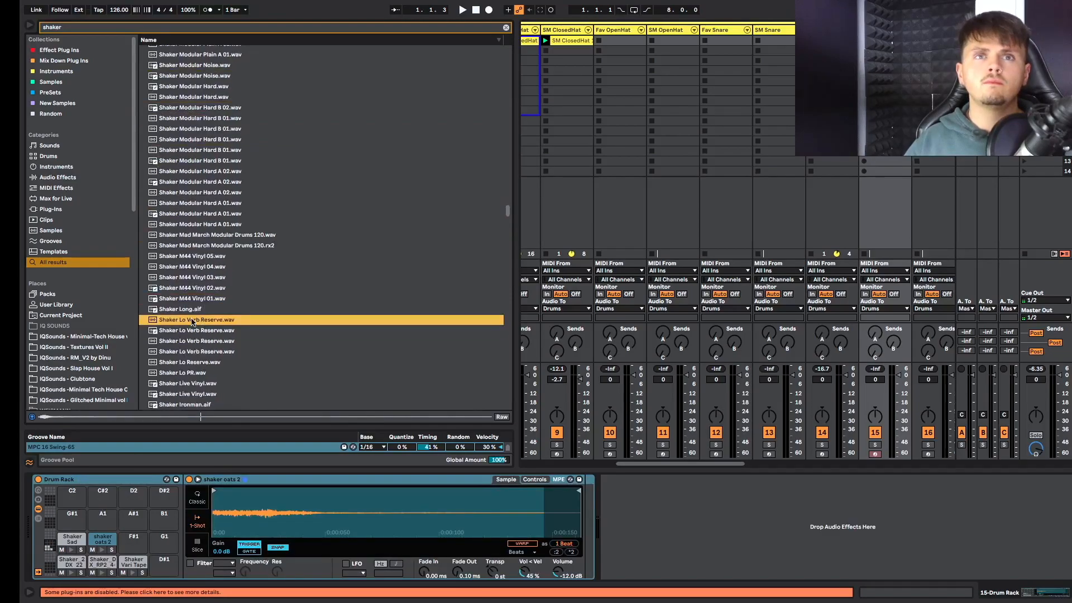
Preview more shaker samples and load Shaker Live Vinyl onto the Drum Rack's F#1 pad.
click(198, 372)
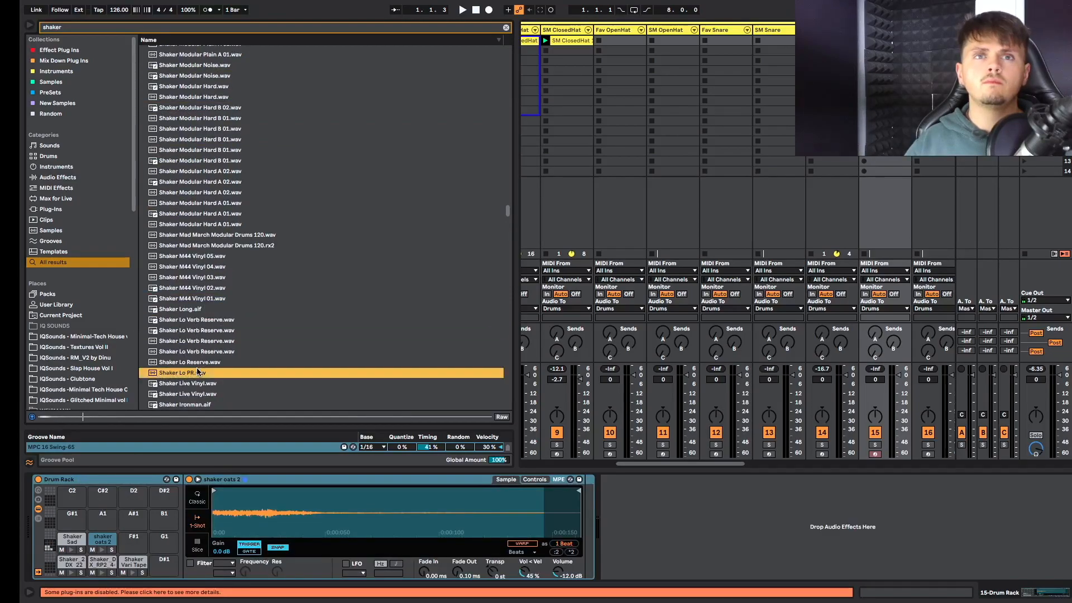
click(198, 386)
scroll(198, 387, down, 2)
click(197, 390)
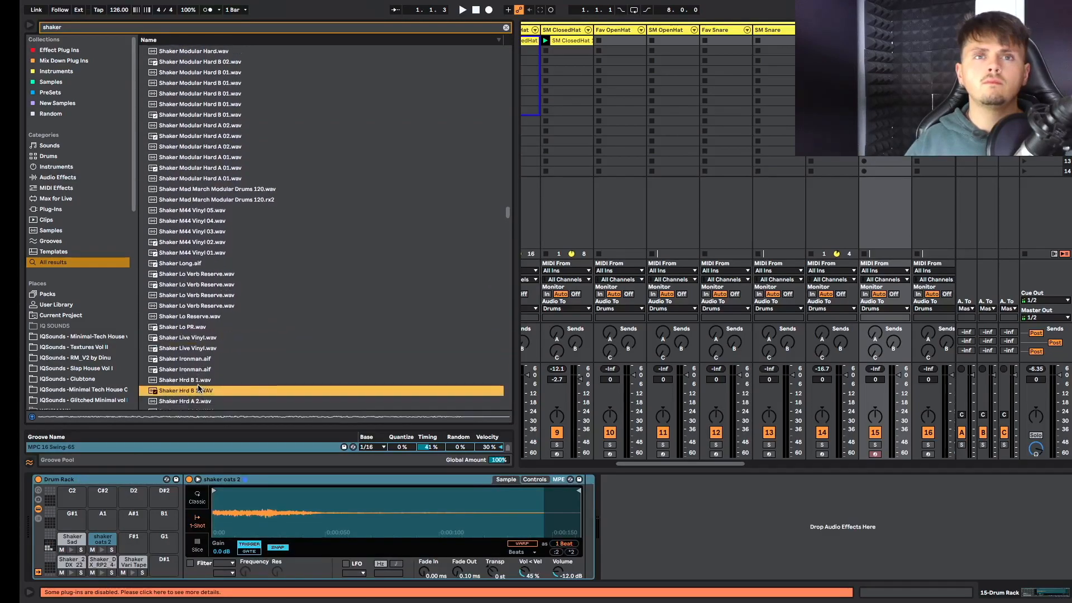
click(191, 350)
drag(193, 349, 133, 547)
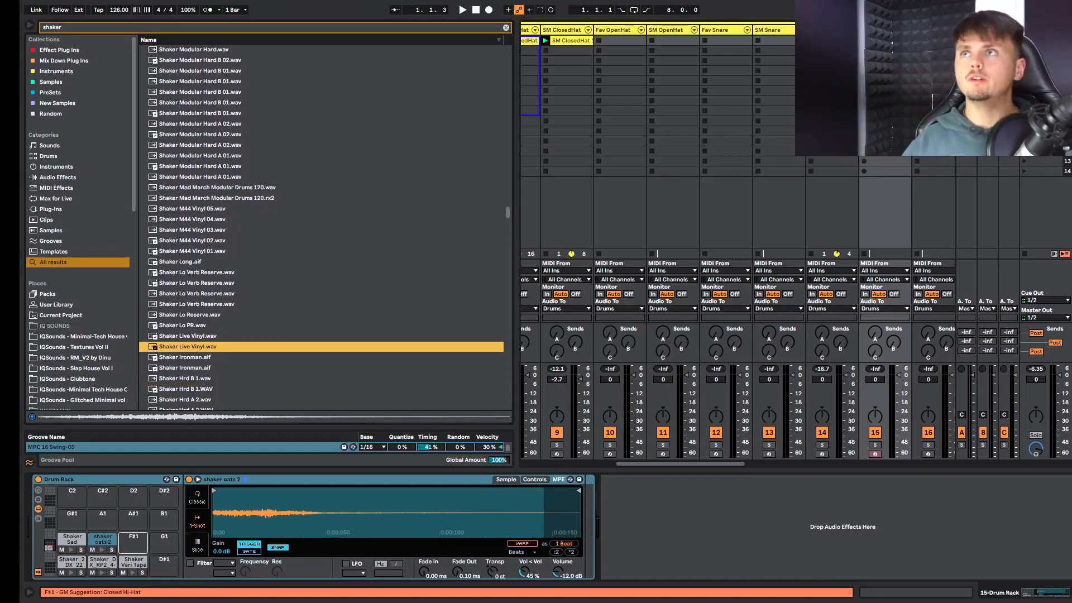
Create a one-bar MIDI clip in the shaker track's first slot and add a sixteenth Shaker Sad note at 1.1.1.
double_click(885, 40)
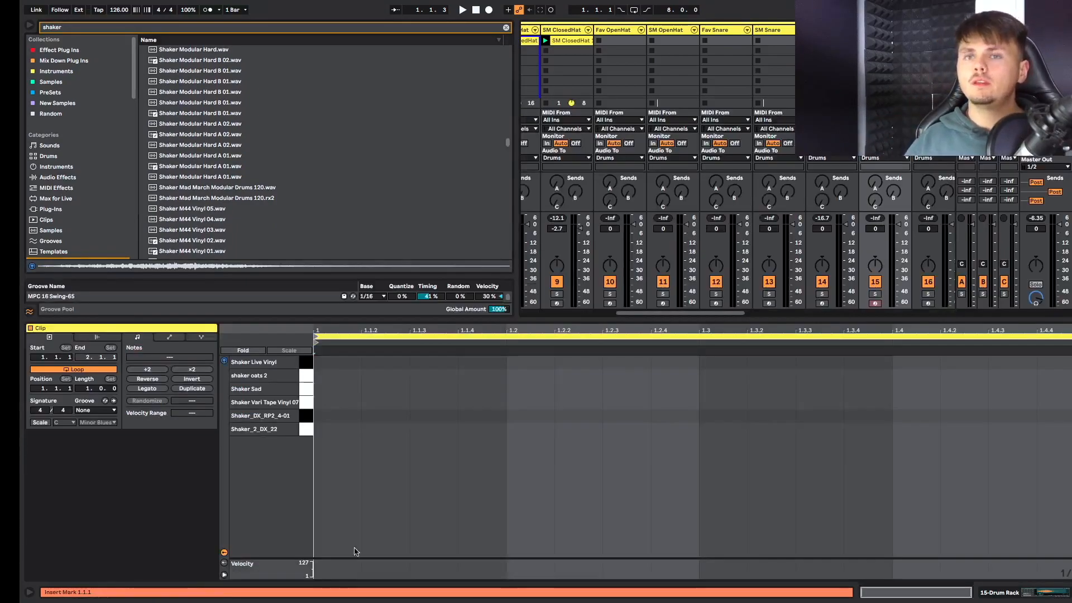
click(304, 390)
double_click(359, 387)
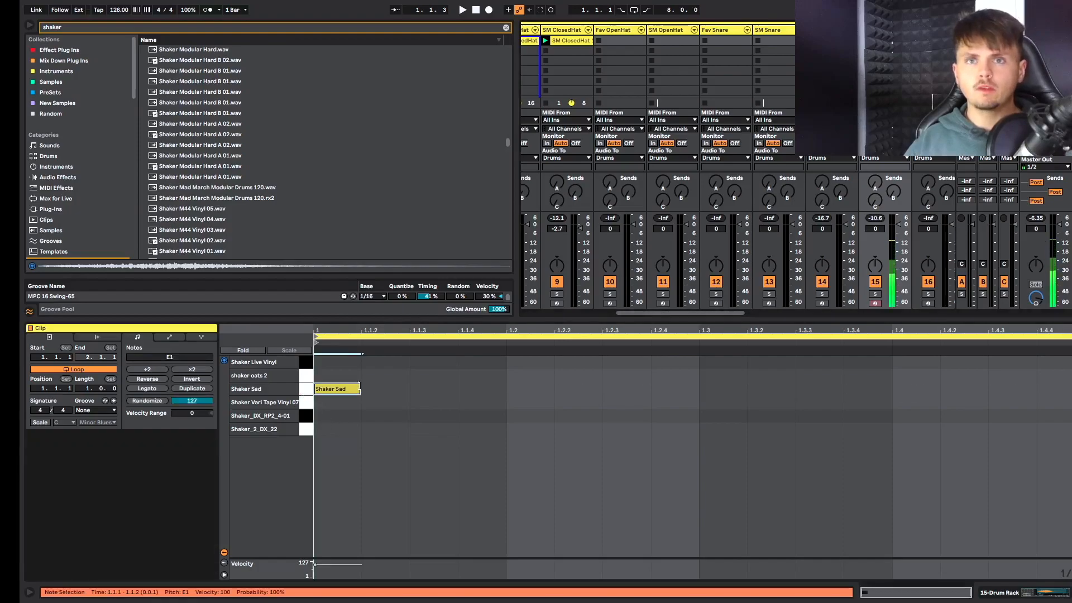
Duplicate the Shaker Sad note along its row until sixteenth notes fill the whole bar.
key(ctrl+d)
key(ctrl+d)
key(ctrl+d)
key(ctrl+d)
key(ctrl+d)
key(ctrl+d)
key(ctrl+d)
key(ctrl+d)
key(ctrl+d)
key(ctrl+d)
key(ctrl+d)
key(ctrl+d)
key(ctrl+d)
key(ctrl+d)
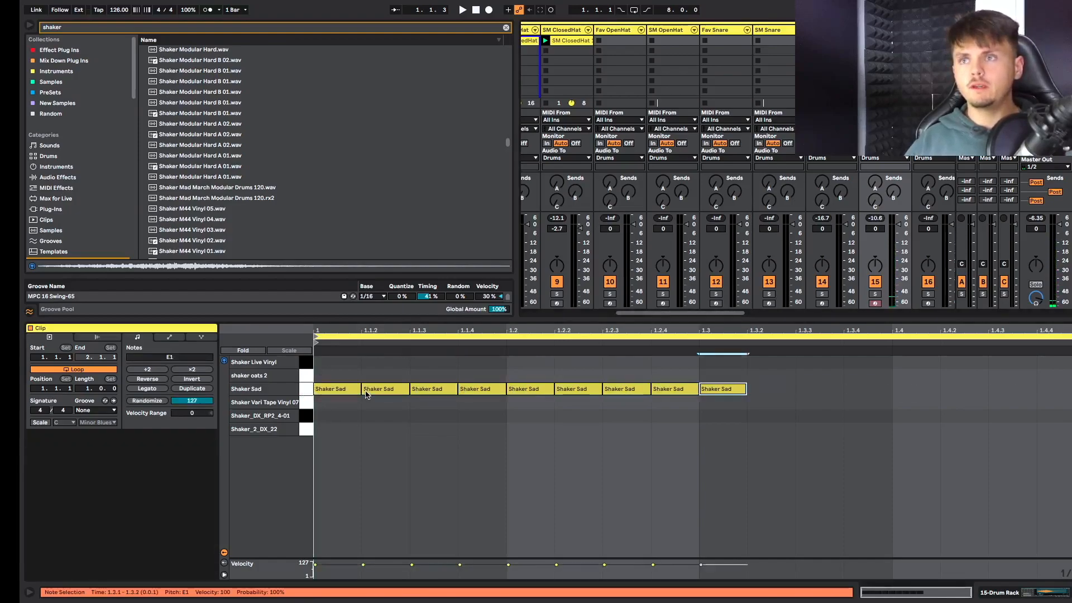
key(ctrl+d)
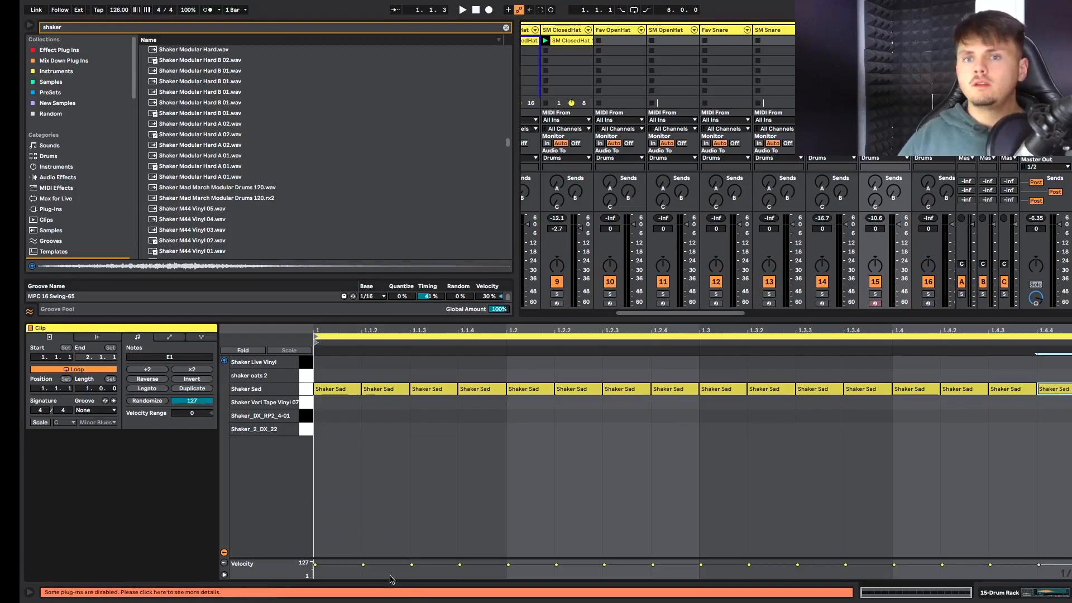
Lower the velocity of every second Shaker Sad note to about 63 and listen to the shaker with the beat.
drag(389, 566, 390, 570)
drag(481, 565, 481, 570)
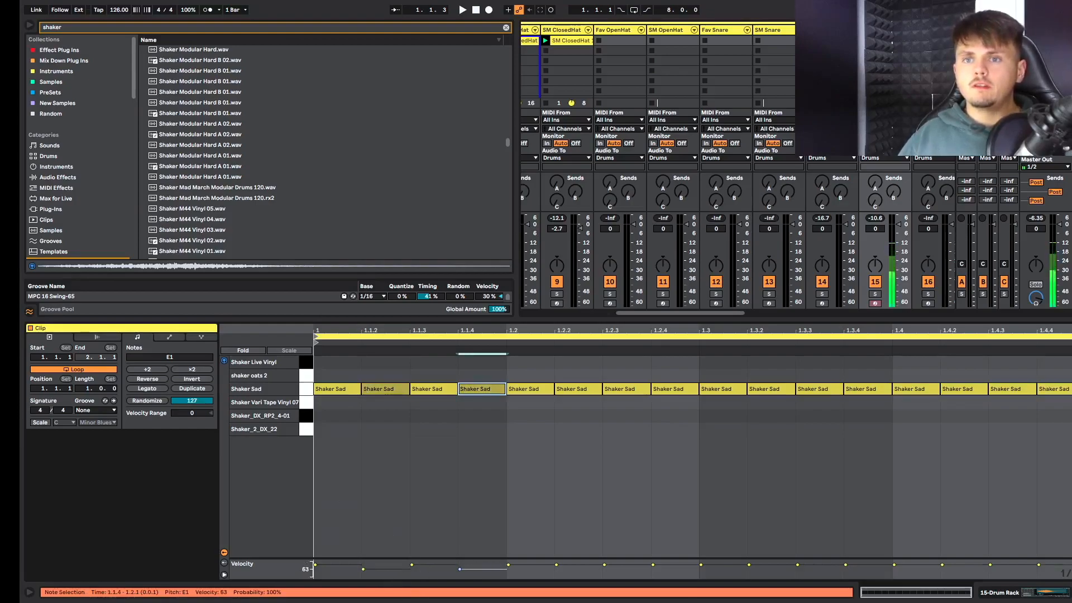
drag(556, 565, 556, 569)
drag(653, 564, 652, 569)
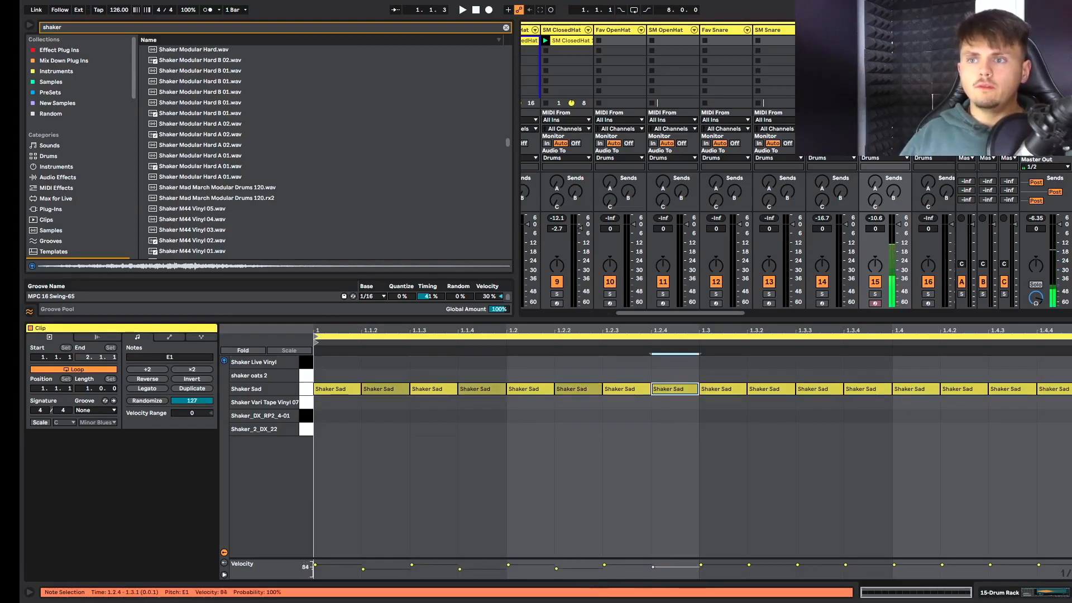
drag(749, 564, 749, 570)
drag(845, 564, 846, 568)
drag(942, 564, 942, 569)
drag(1039, 565, 1038, 569)
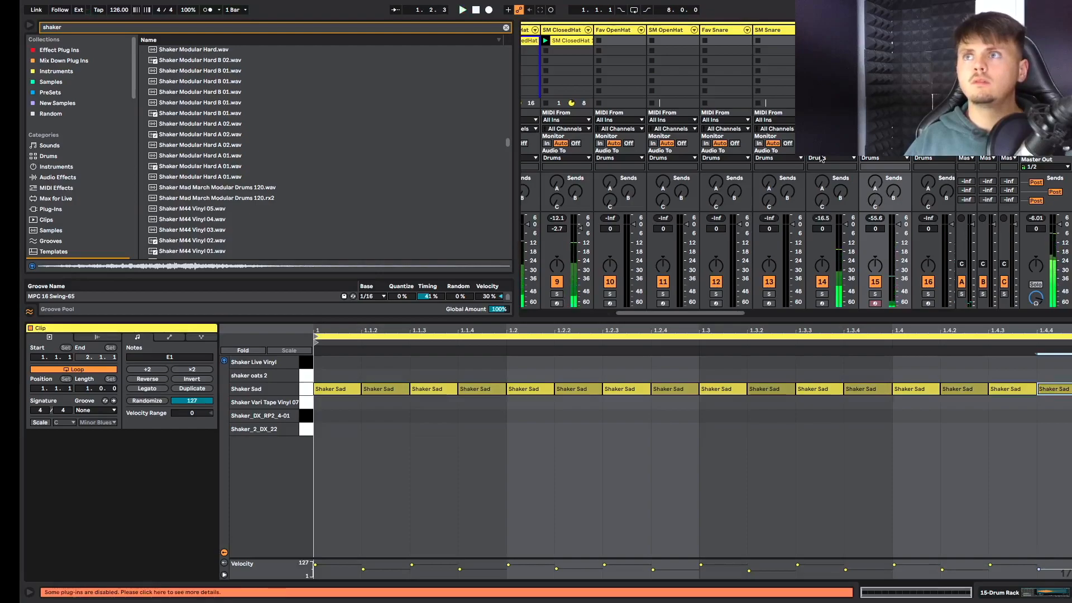
key(space)
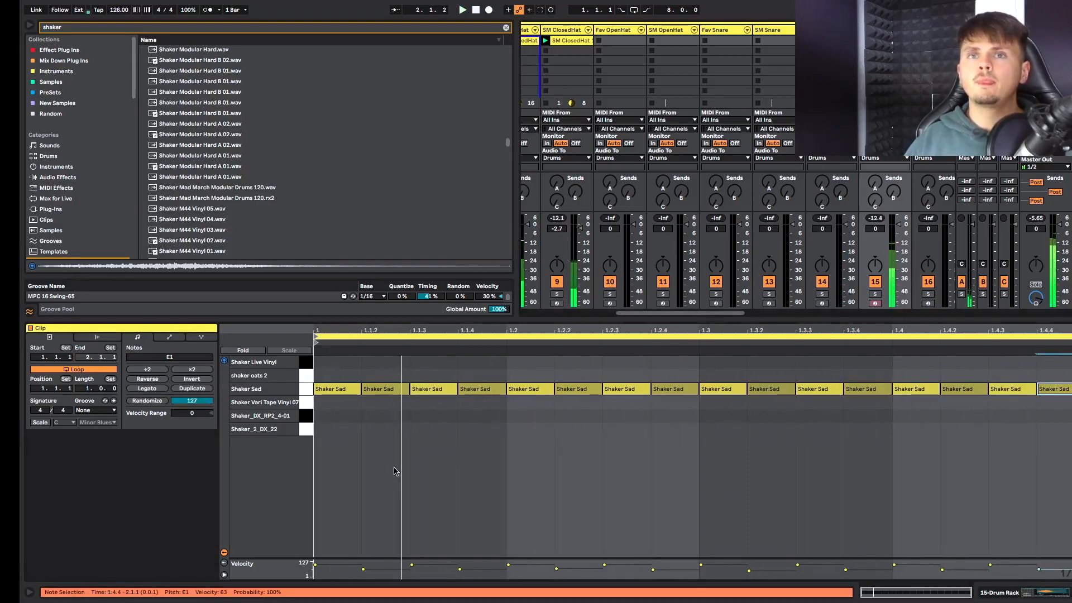
Shift the 1.1.2 note from Shaker Sad up to shaker oats 2 and play the beat.
click(390, 388)
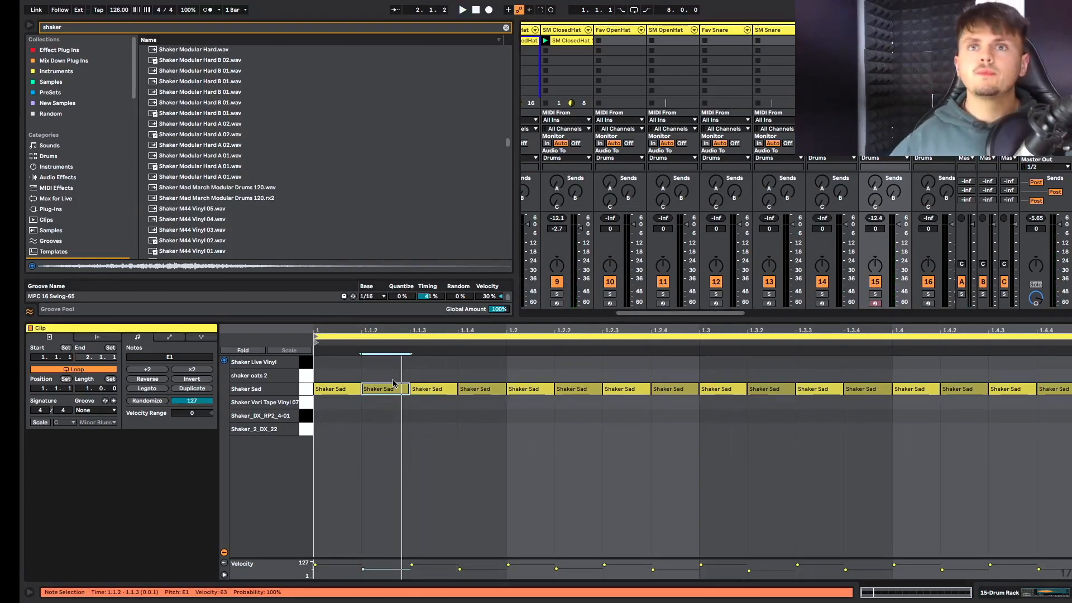
key(Up)
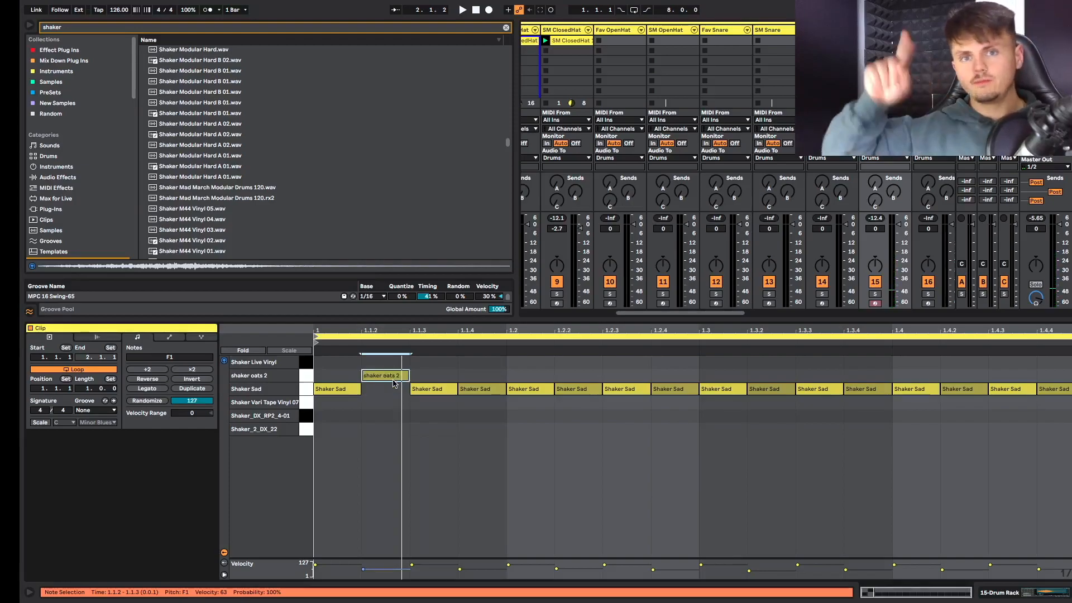
key(space)
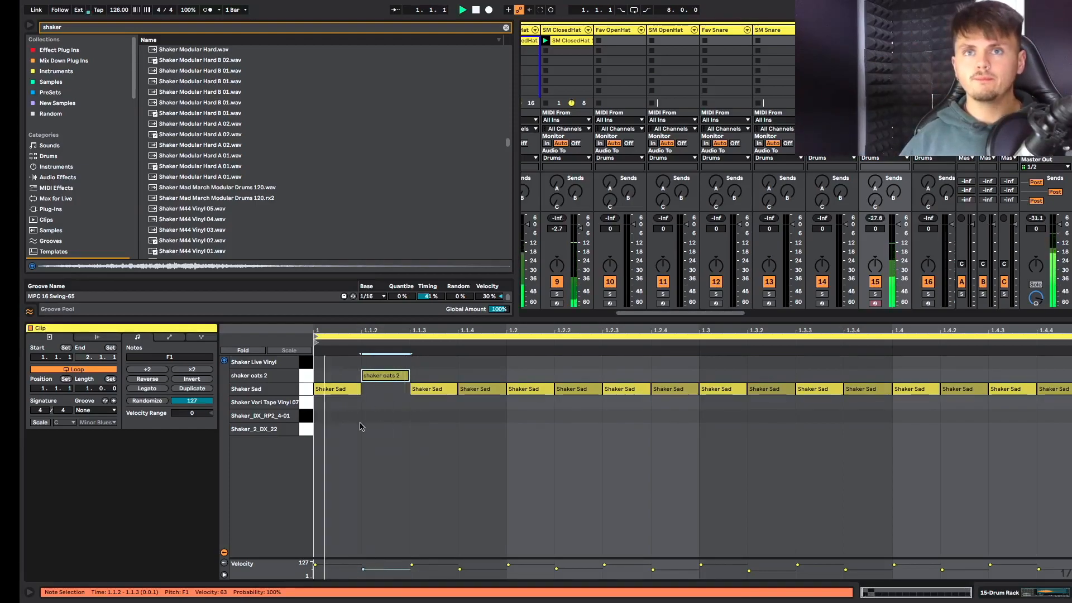
Try the 1.1.3 note on Shaker Vari Tape Vinyl 07 while the beat plays, and return it to Shaker Sad.
click(431, 389)
key(Down)
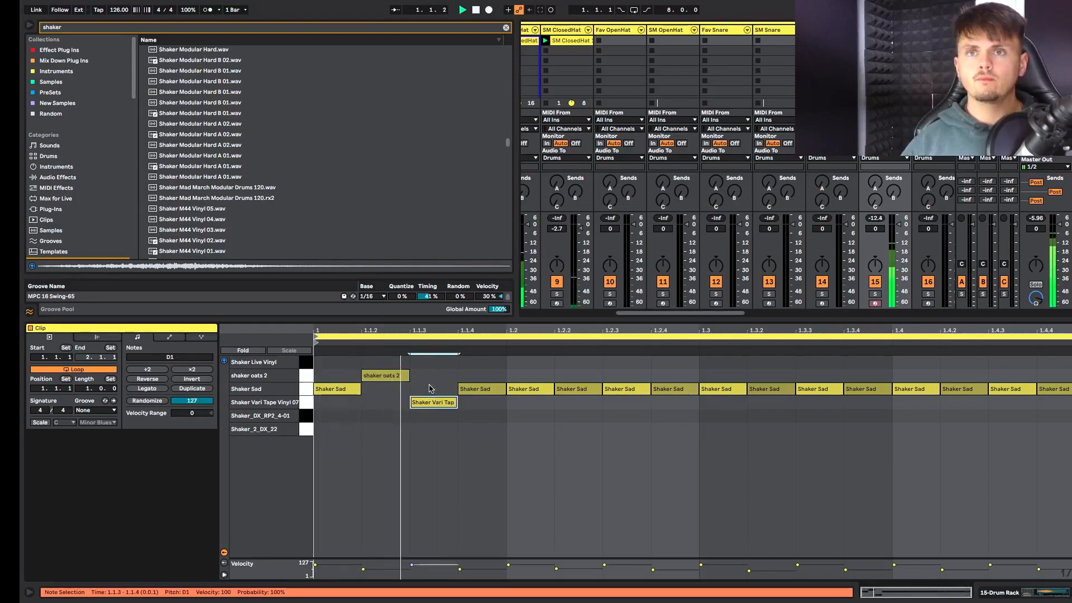
key(Up)
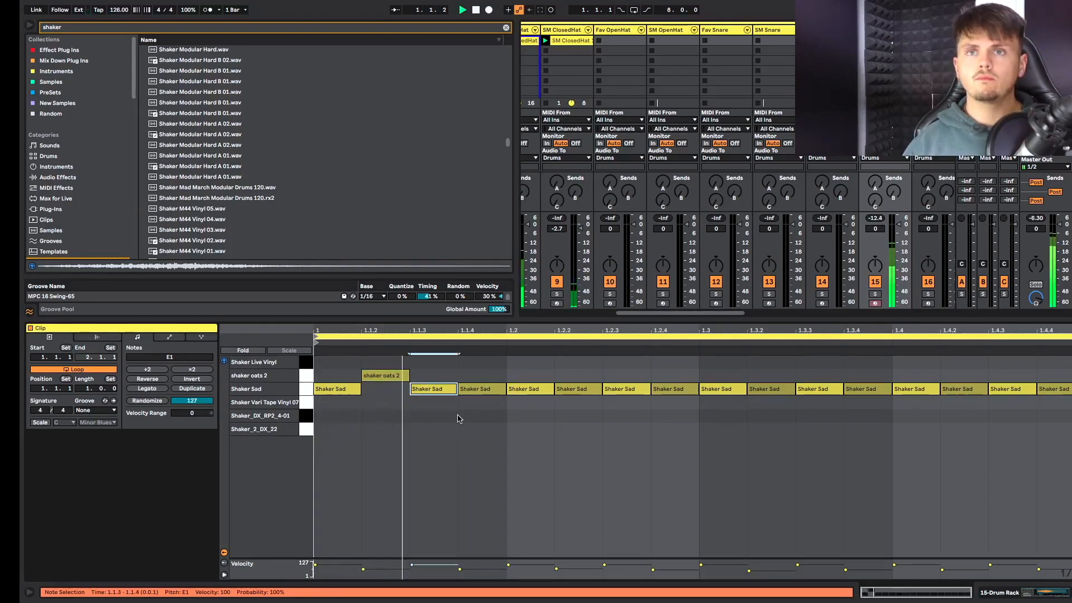
Move the 1.1.2 note to Shaker Live Vinyl and the 1.1.4 note to Shaker_DX_RP2_4-01.
click(391, 375)
key(Up)
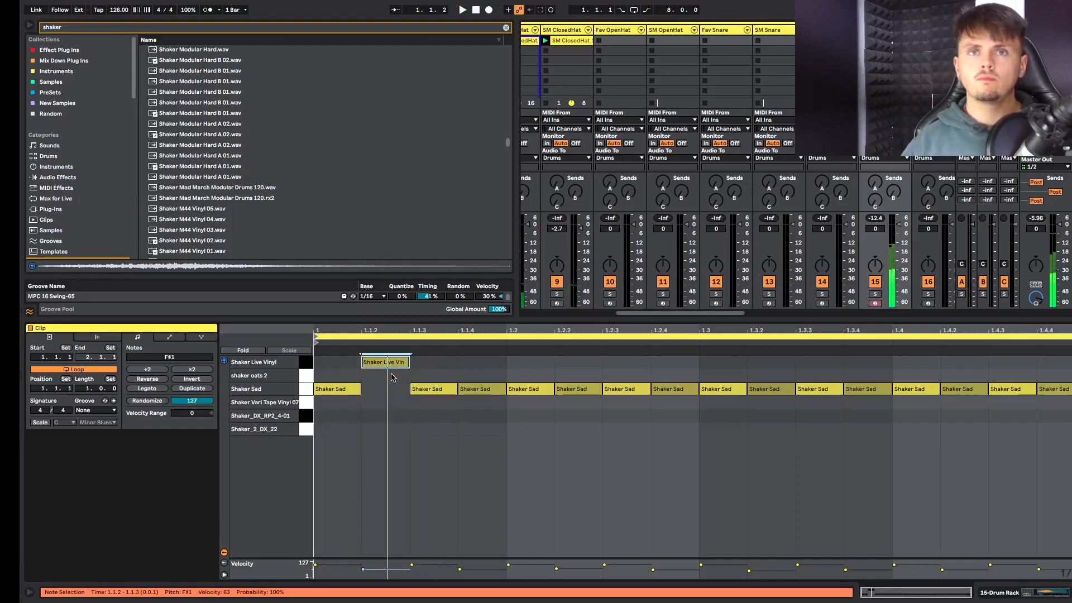
click(483, 388)
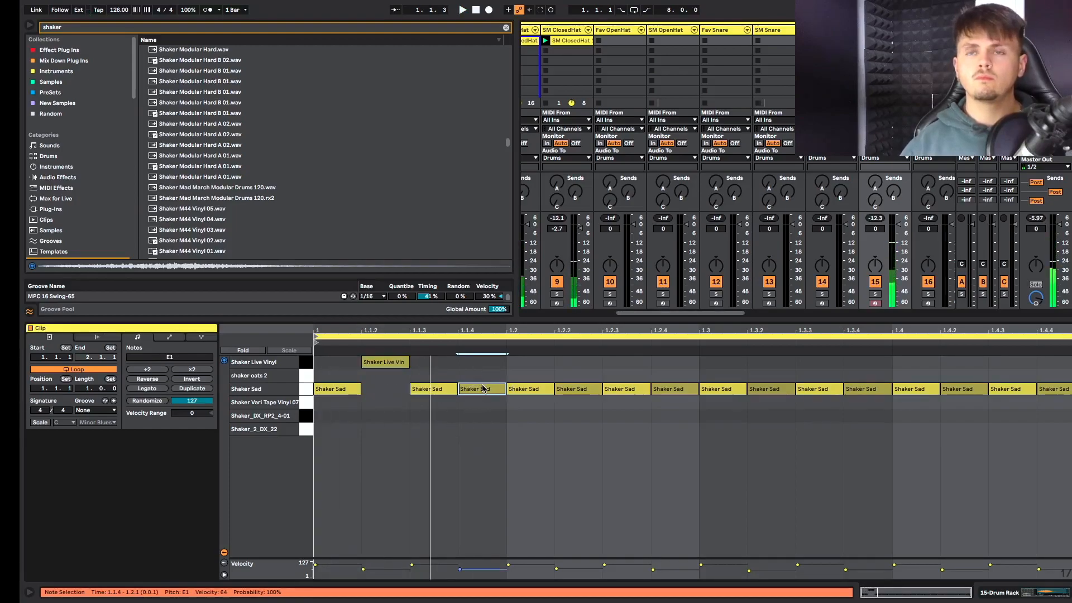
key(Down)
key(Down)
Try the 1.1.3 note on the lower shaker sounds down to Shaker_2_DX_22, and return it to Shaker Sad.
click(432, 386)
key(Down)
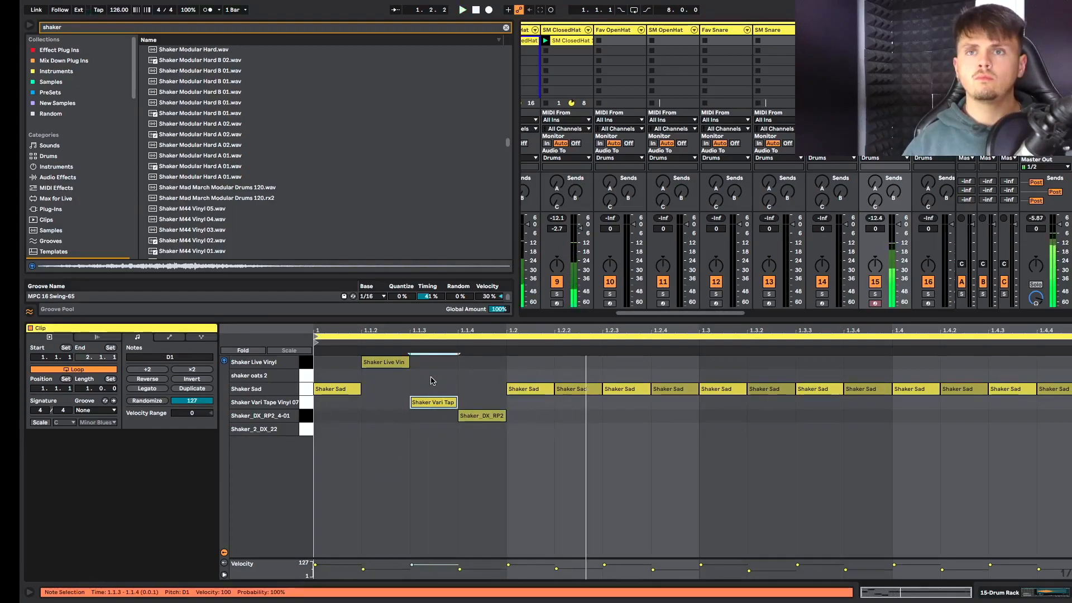
key(Down)
key(Down)
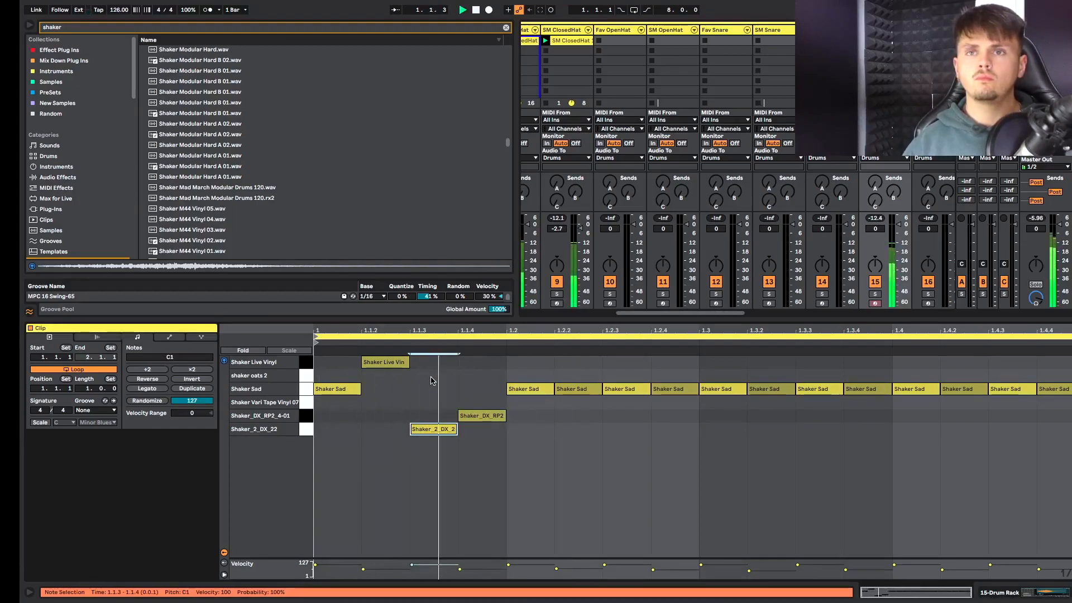
key(Up)
key(Up)
key(Up)
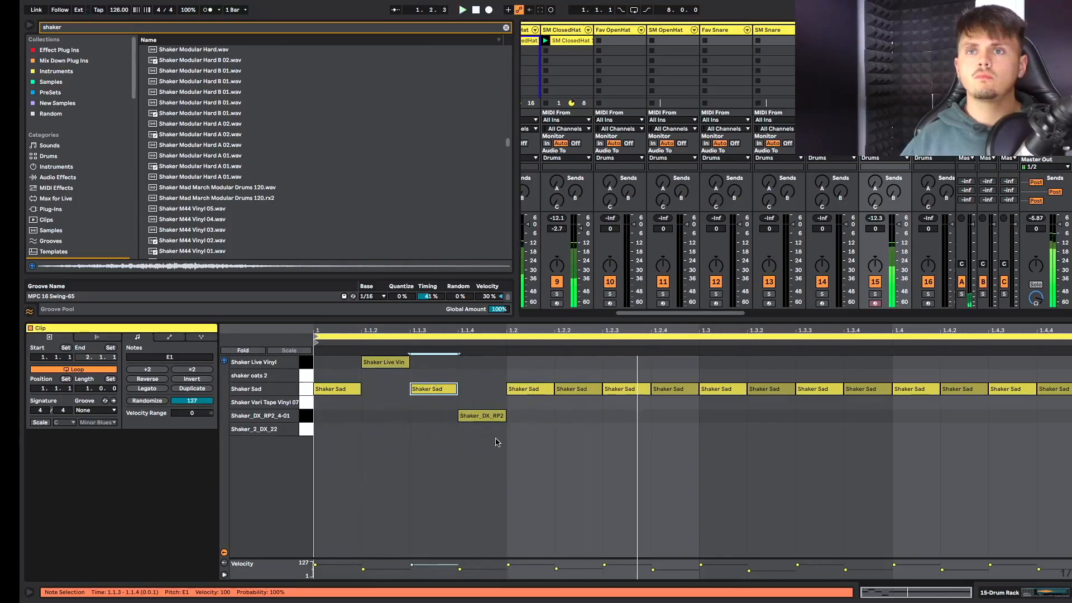
Move the 1.2.1 note to shaker oats 2 at velocity 74, and lower the velocities at 1.1.1 and 1.1.3, the latter to 65.
click(538, 388)
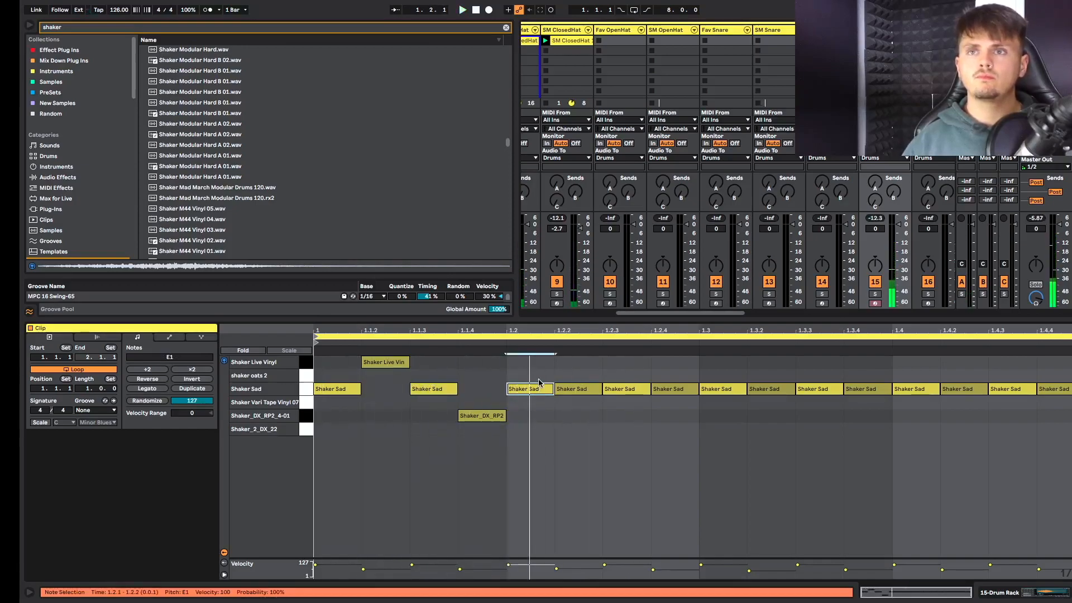
key(Up)
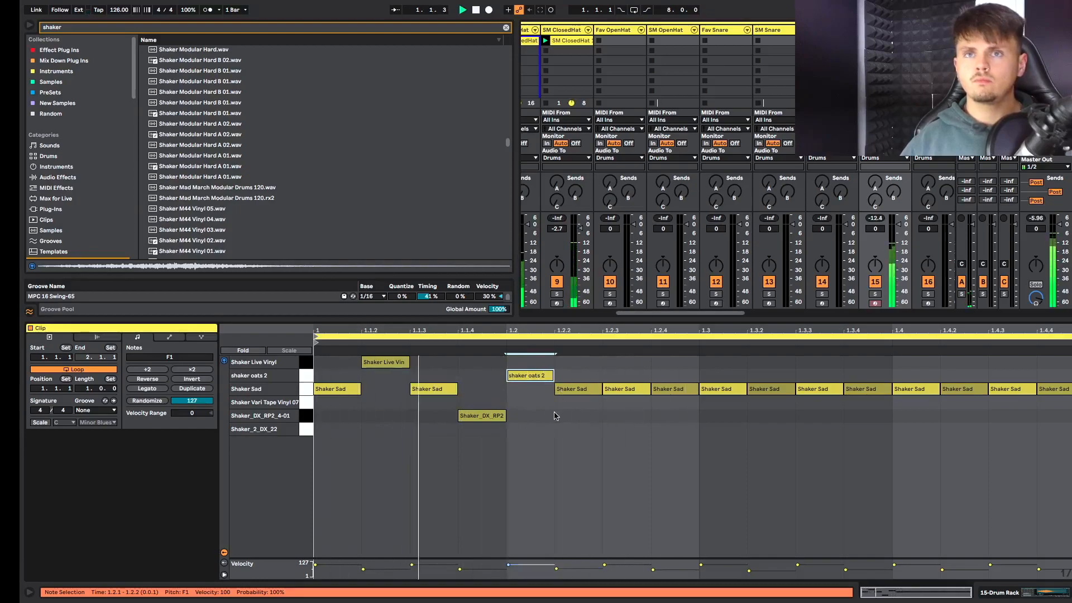
drag(316, 565, 316, 571)
click(420, 389)
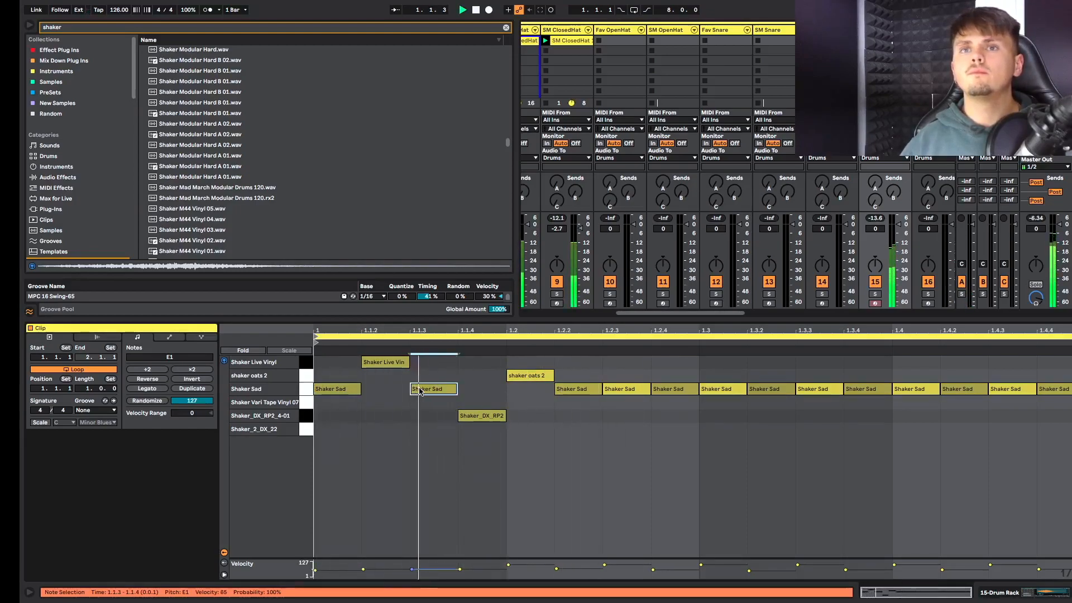
click(527, 376)
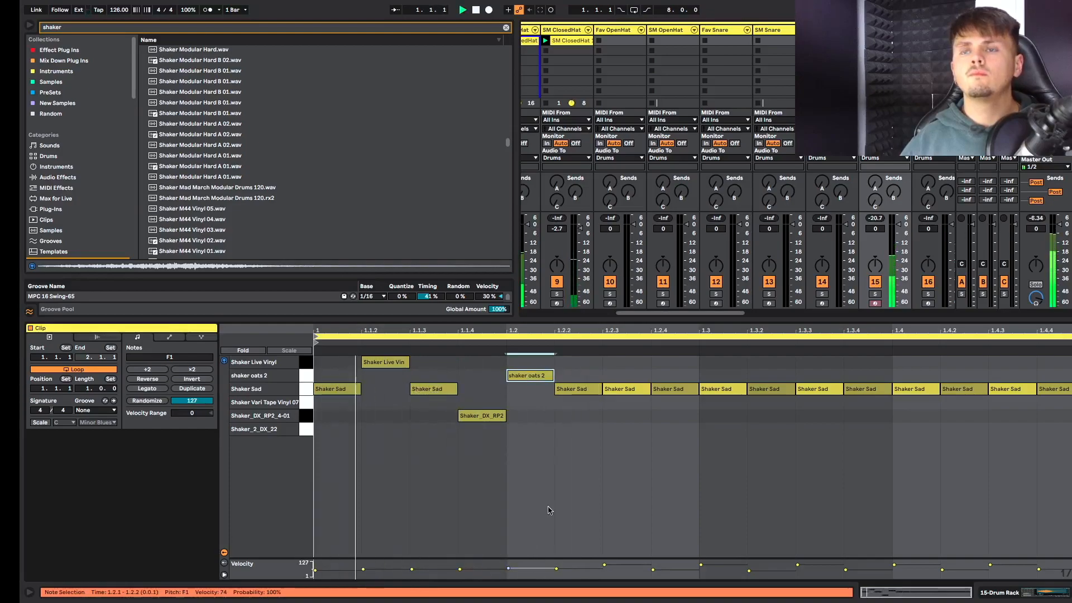
Move the 1.2.2 note from Shaker Sad down to Shaker_DX_RP2_4-01 while the beat plays.
click(578, 388)
key(Down)
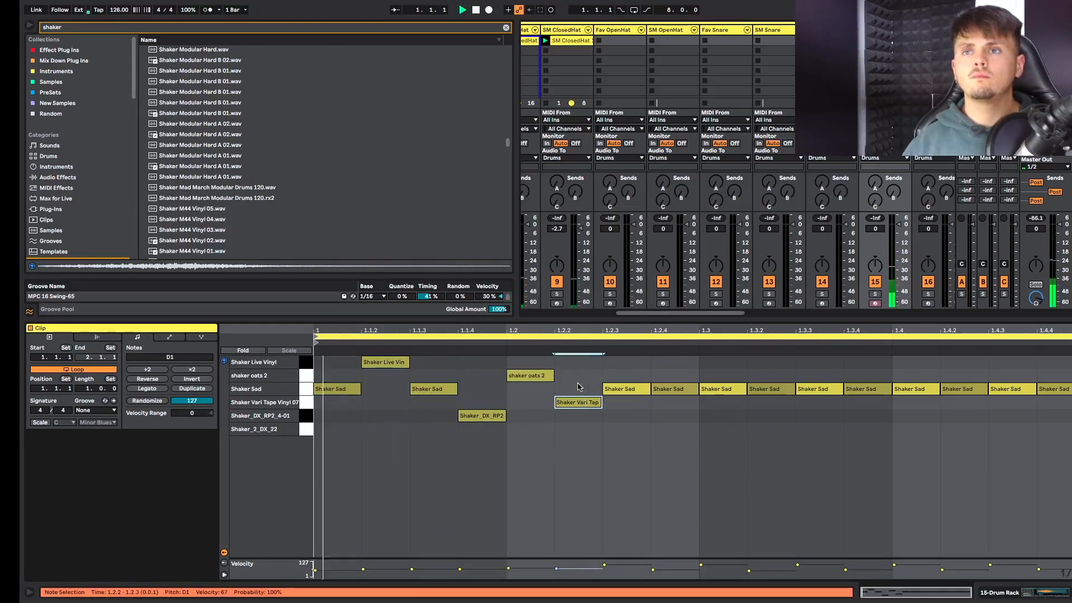
key(Down)
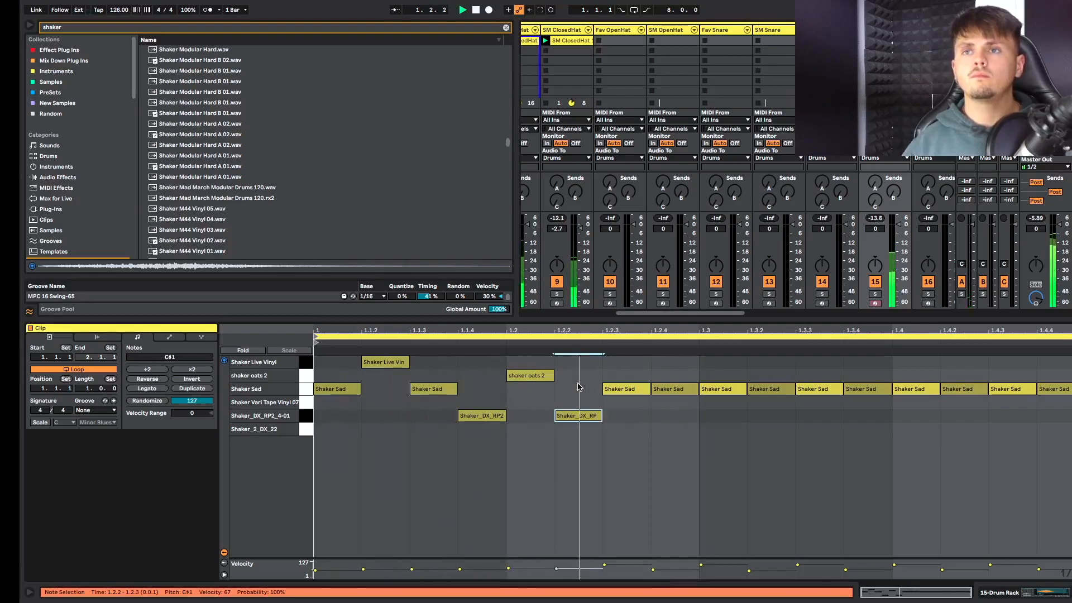
Try the 1.2.3 note on shaker oats 2 and the 1.2.4 note on Shaker_2_DX_22 while the beat plays.
click(623, 389)
key(Up)
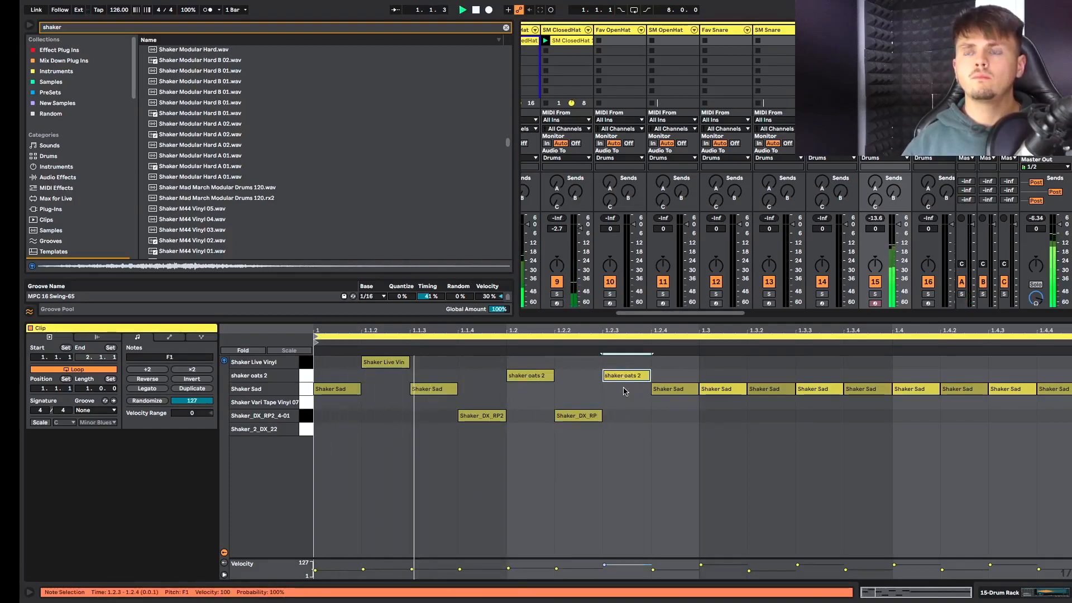
drag(693, 390, 694, 435)
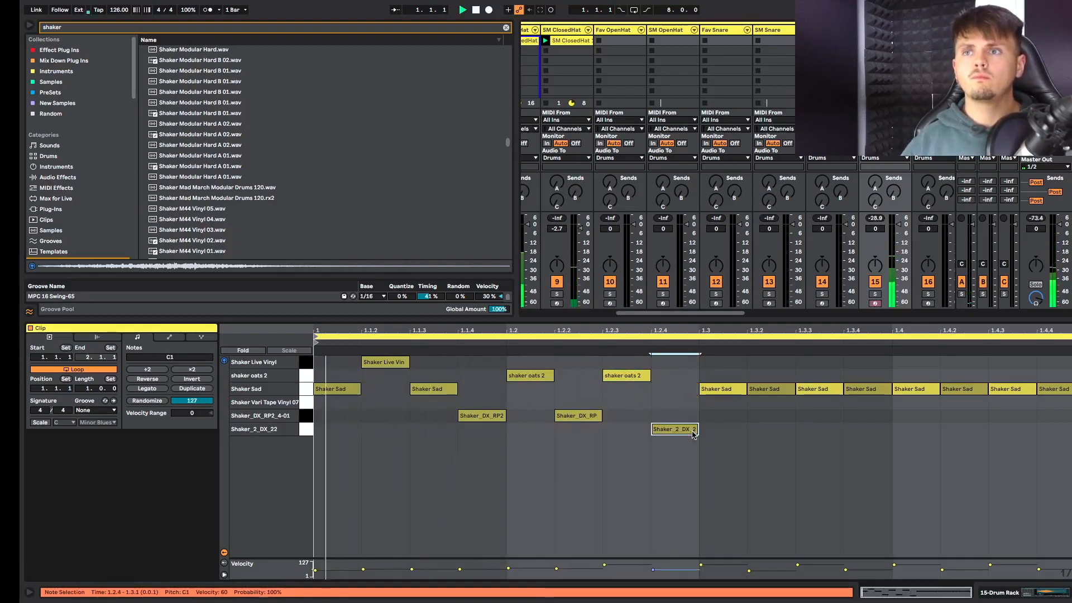
drag(691, 429, 677, 474)
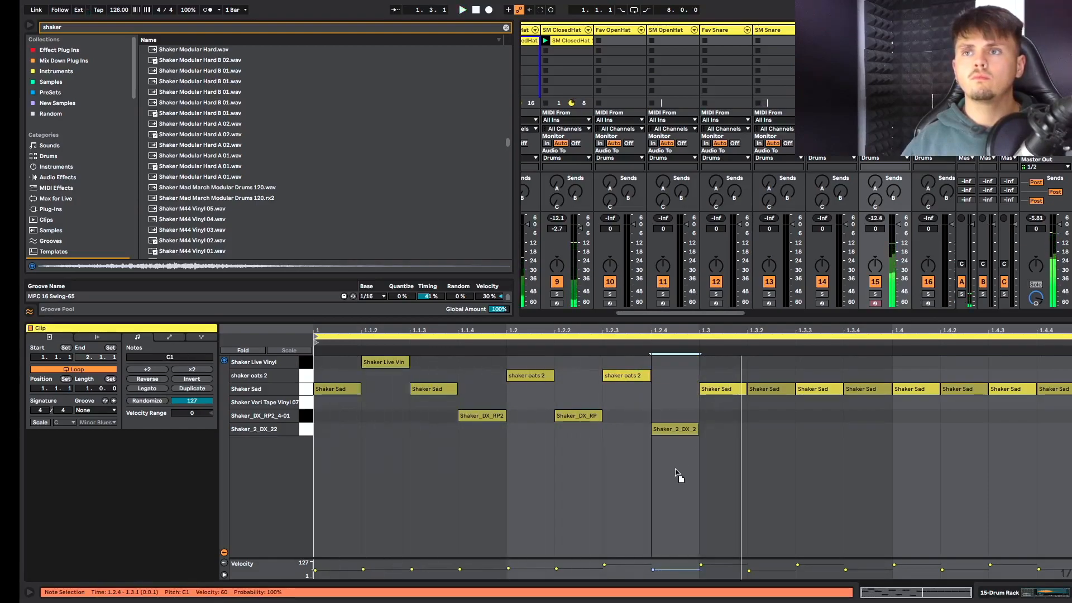
Place the 1.2.2 note on Shaker Live Vinyl, the 1.2.3 note on Shaker Sad and the 1.2.4 note on Shaker_DX_RP2_4-01.
drag(582, 416, 613, 389)
click(669, 431)
drag(670, 431, 670, 418)
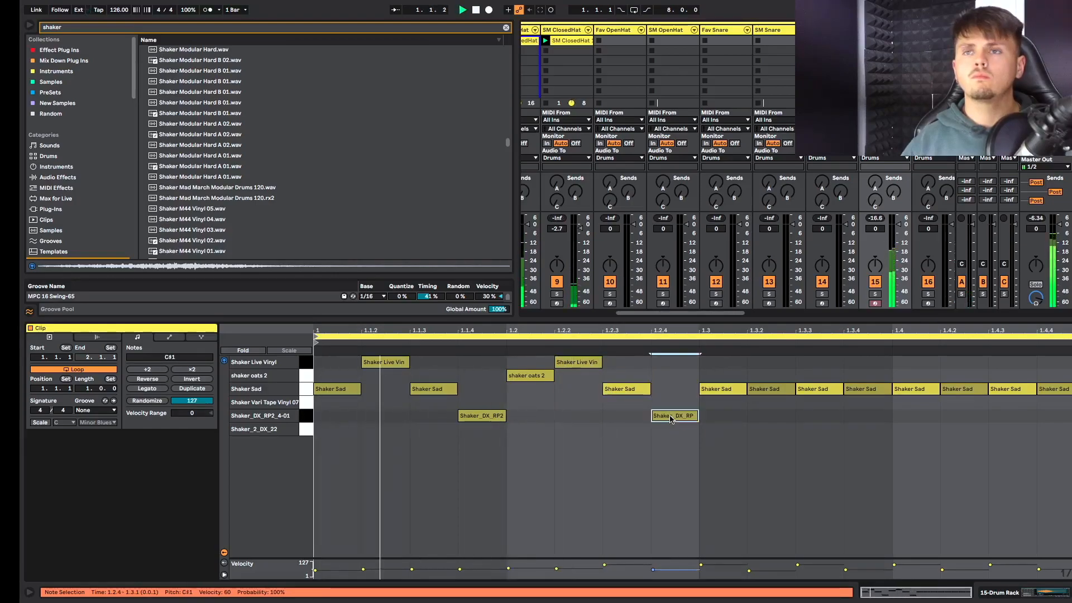
click(625, 389)
Shorten the clip's loop to the first two beats containing the varied shaker notes, and resume playback.
drag(698, 480, 327, 360)
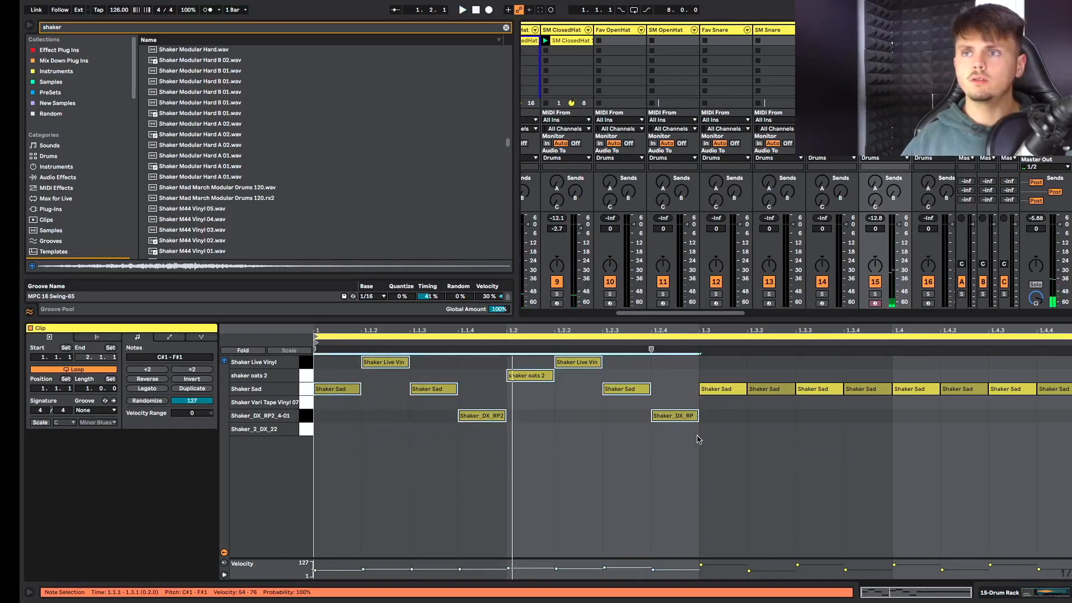
key(ctrl+l)
key(space)
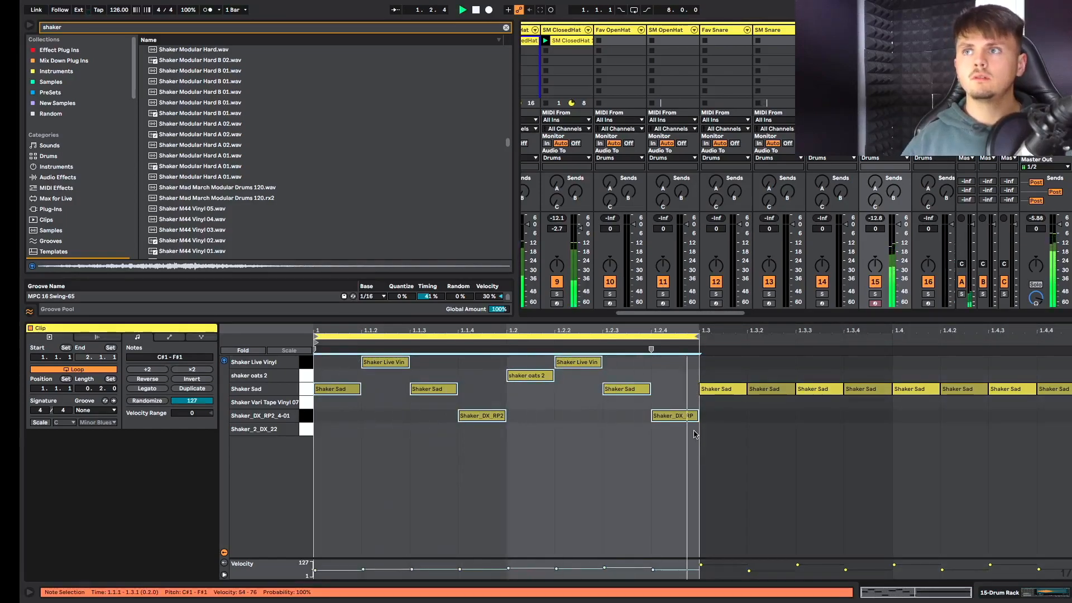
Raise the velocities of the two Shaker_DX_RP2_4-01 notes at 1.1.4 and 1.2.4 to between 109 and 117.
click(428, 388)
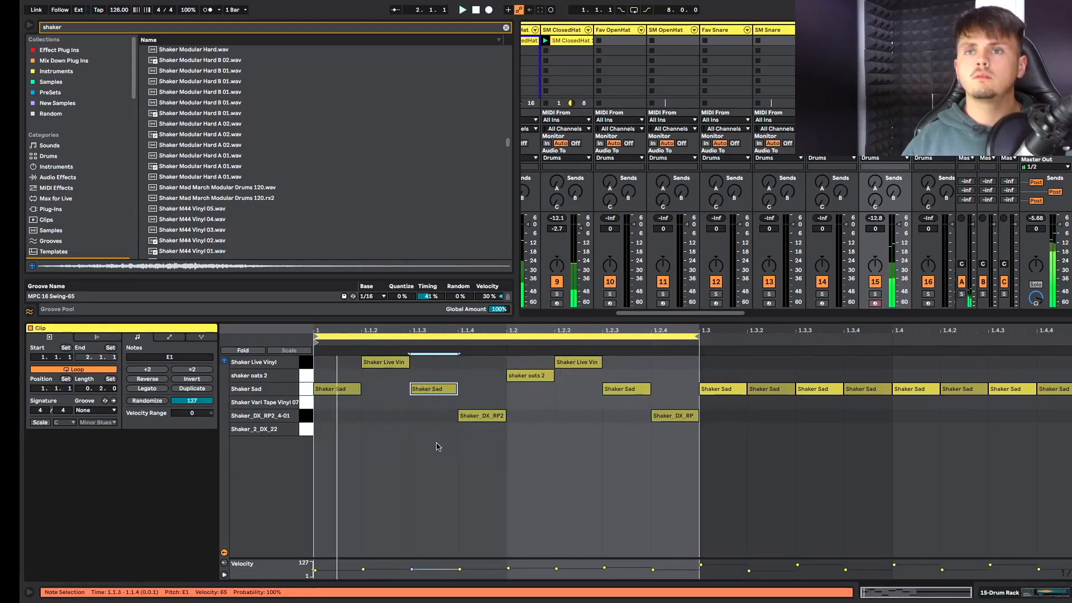
drag(437, 444, 698, 411)
drag(426, 436, 695, 411)
drag(688, 561, 664, 544)
key(space)
Move the 1.1.4 and 1.2.4 notes to Shaker Vari Tape Vinyl 07 and lower their velocities to between 50 and 54.
drag(477, 452, 670, 407)
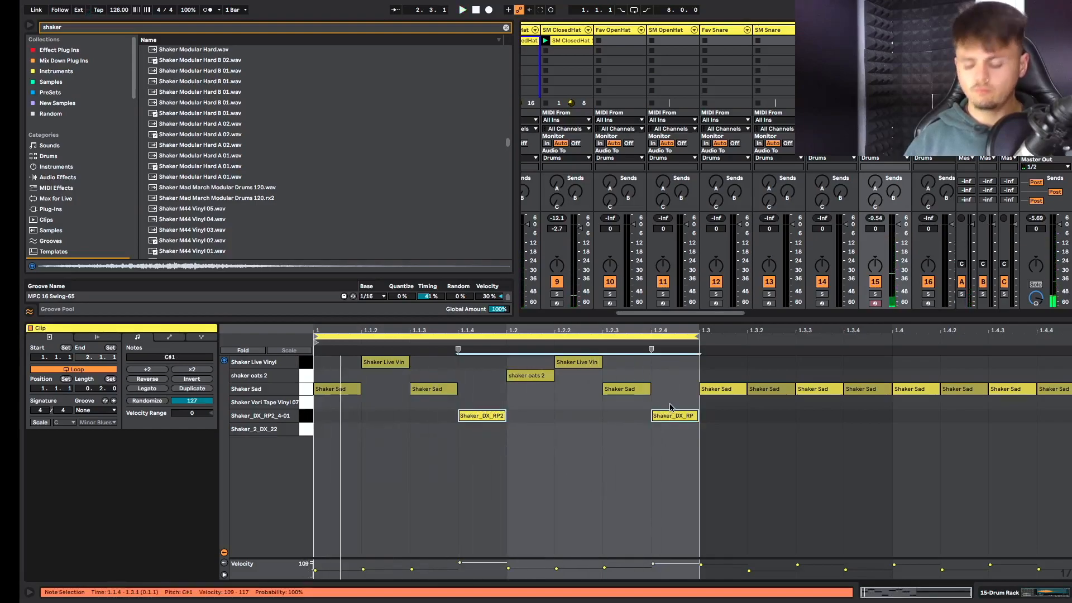
key(Up)
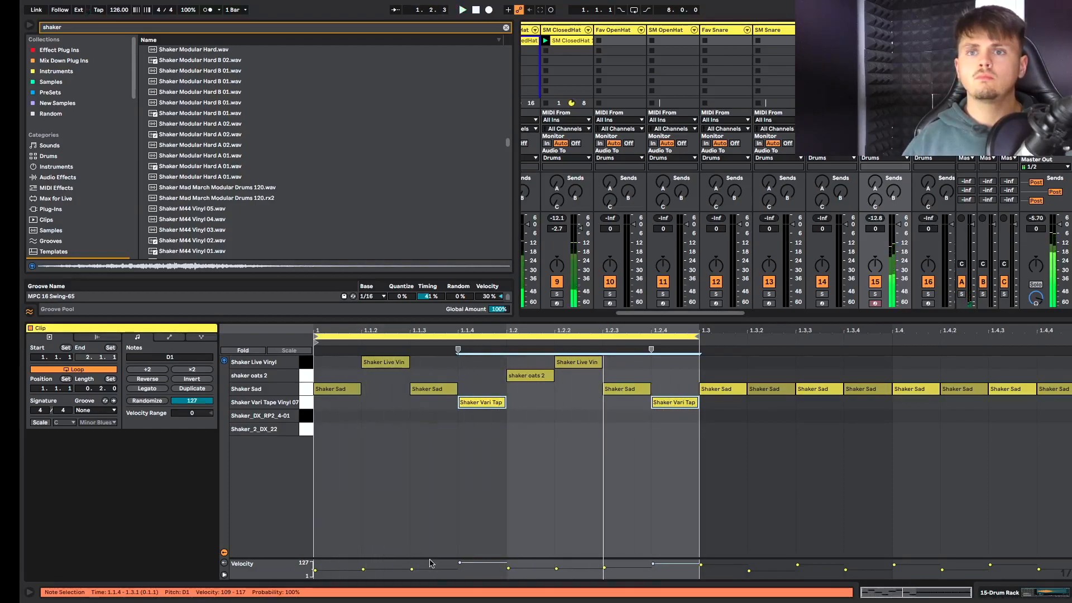
drag(459, 562, 459, 567)
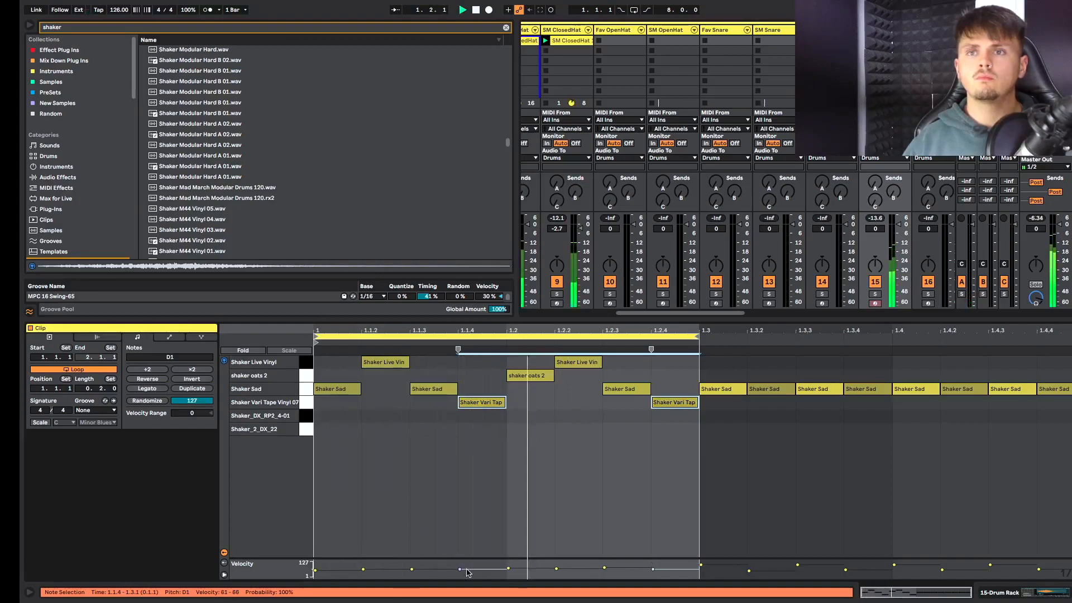
Try the 1.1.4 and 1.2.4 notes on the higher shaker sounds up to Shaker Live Vinyl, and settle them on Shaker_DX_RP2_4-01.
drag(474, 446, 702, 403)
key(Up)
key(Up)
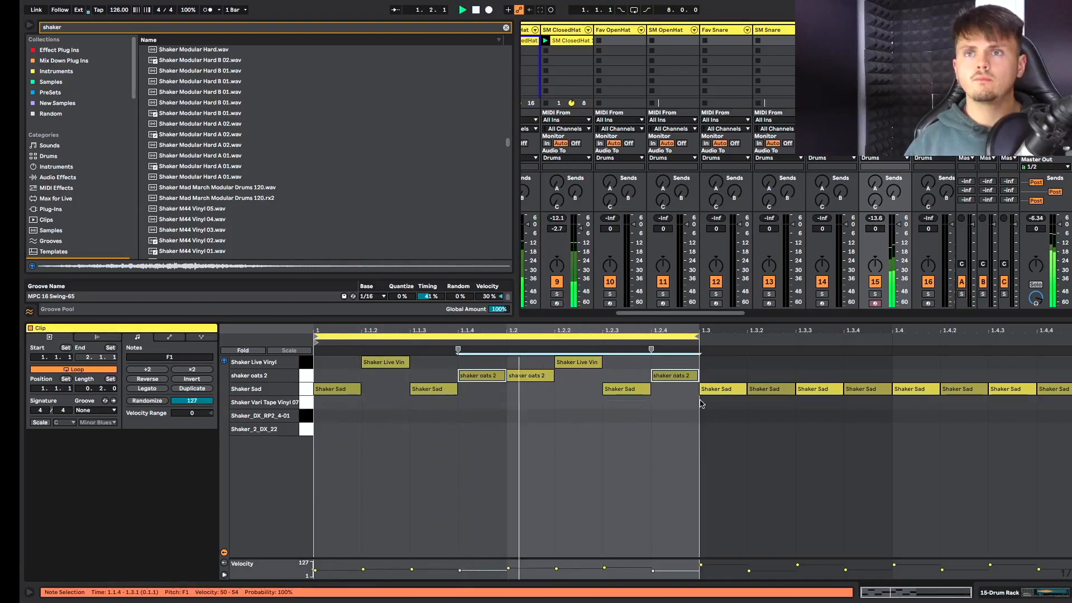
key(Up)
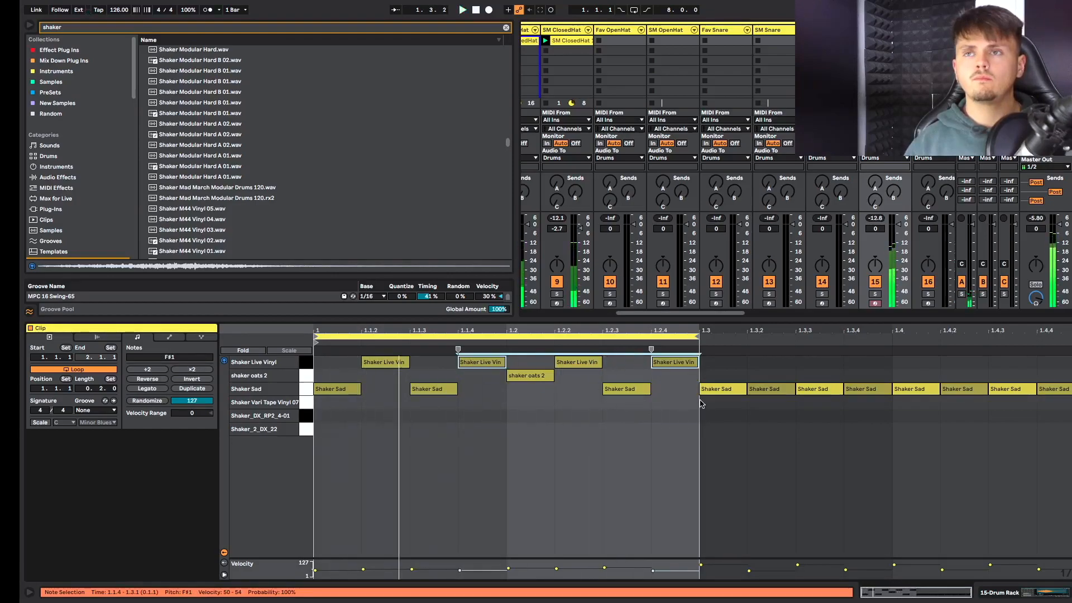
key(Down)
key(Down)
key(Down)
key(Down)
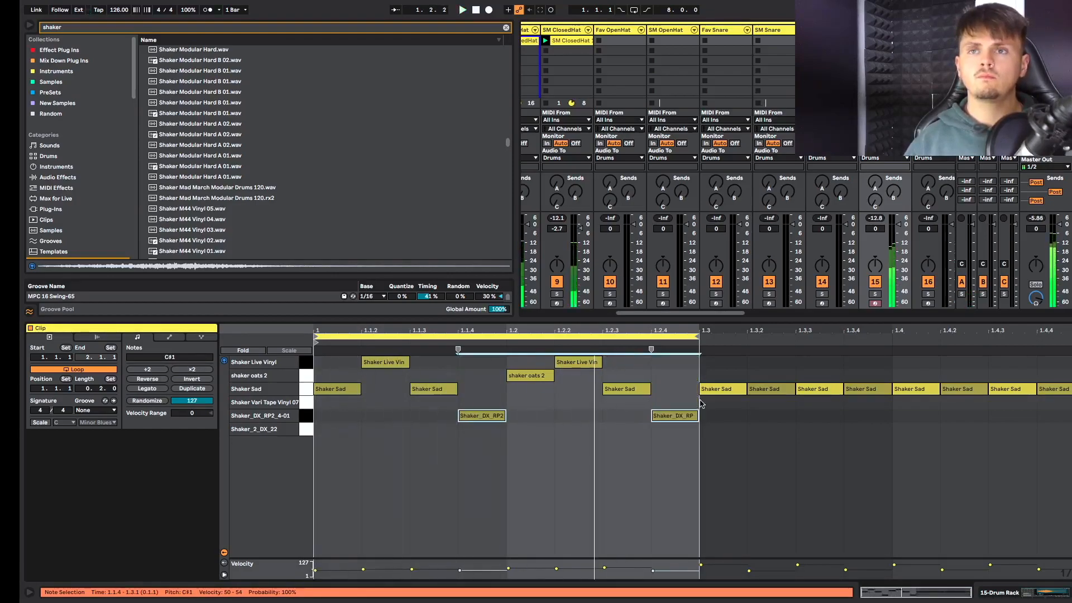
Move only the 1.2.4 note up to Shaker Vari Tape Vinyl 07.
click(646, 459)
click(688, 413)
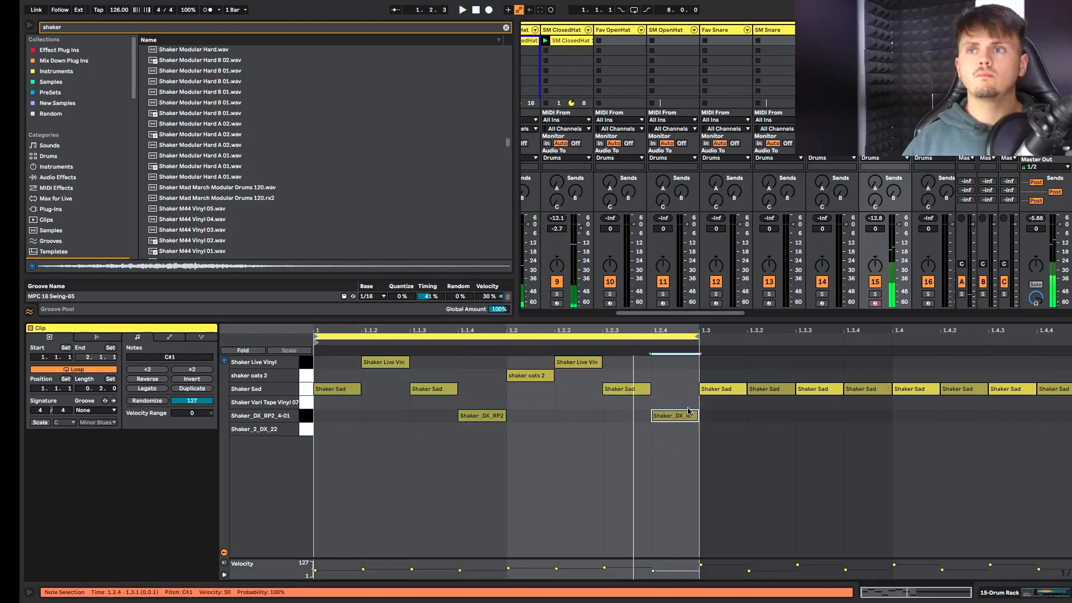
key(Up)
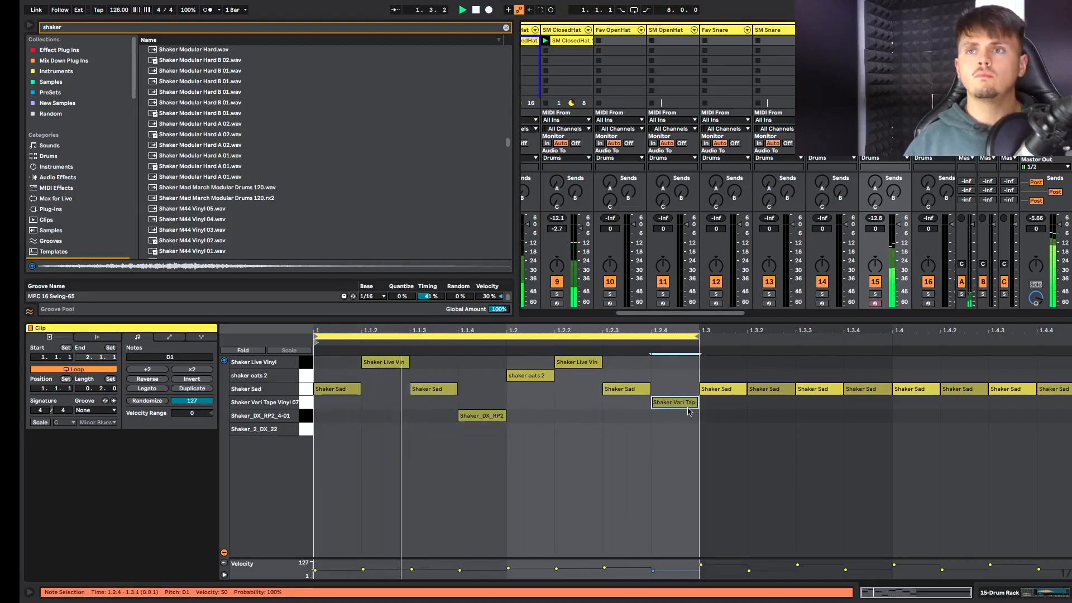
Apply the MPC 16 Swing-65 groove to the shaker clip and lower the drum rack track's volume to -14.4 dB.
click(96, 410)
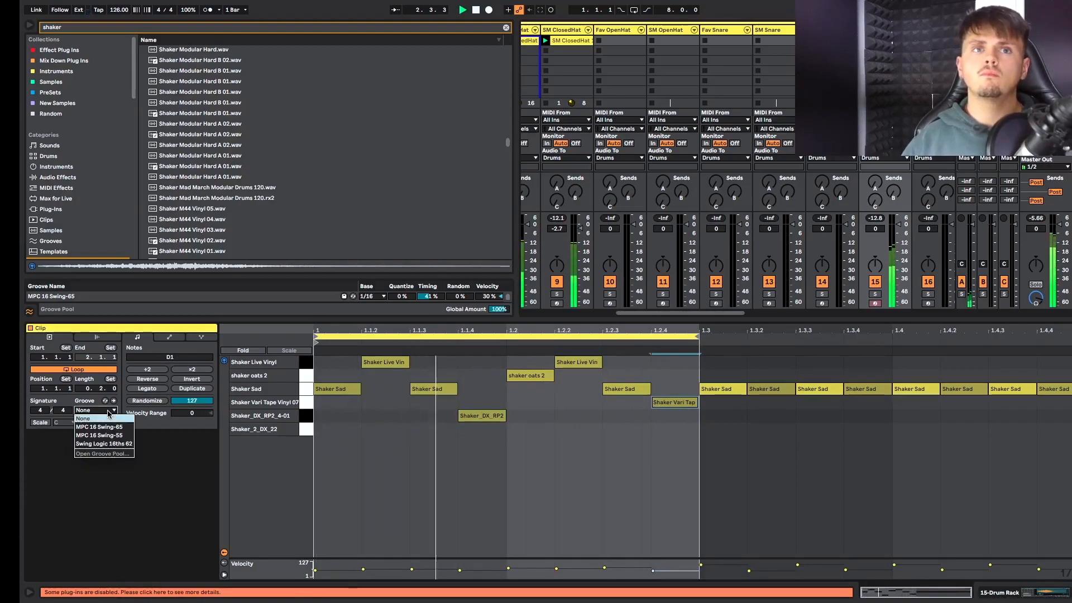
click(117, 432)
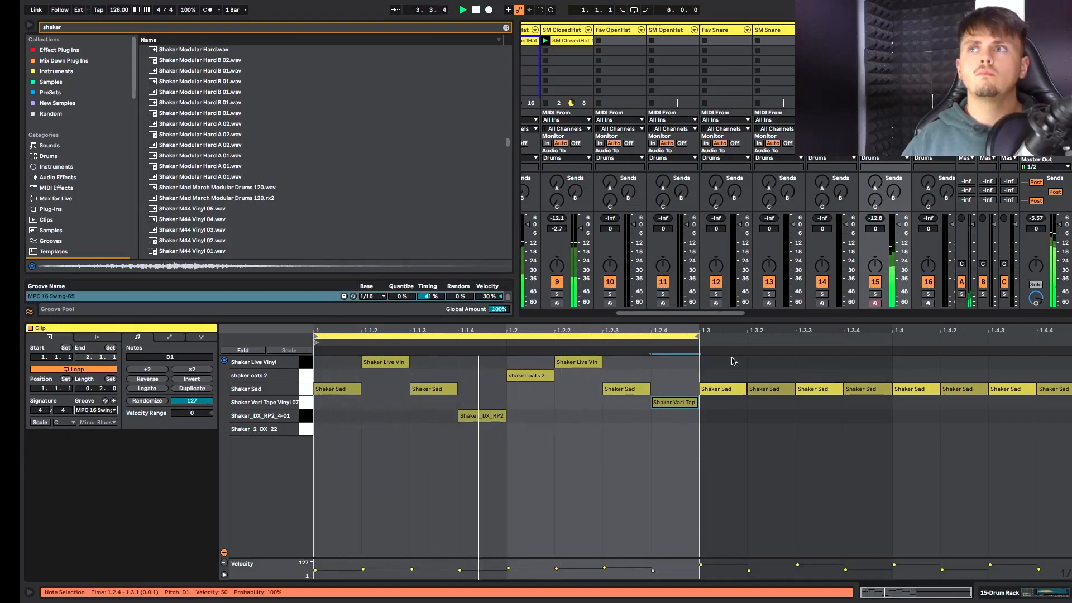
drag(897, 225, 895, 244)
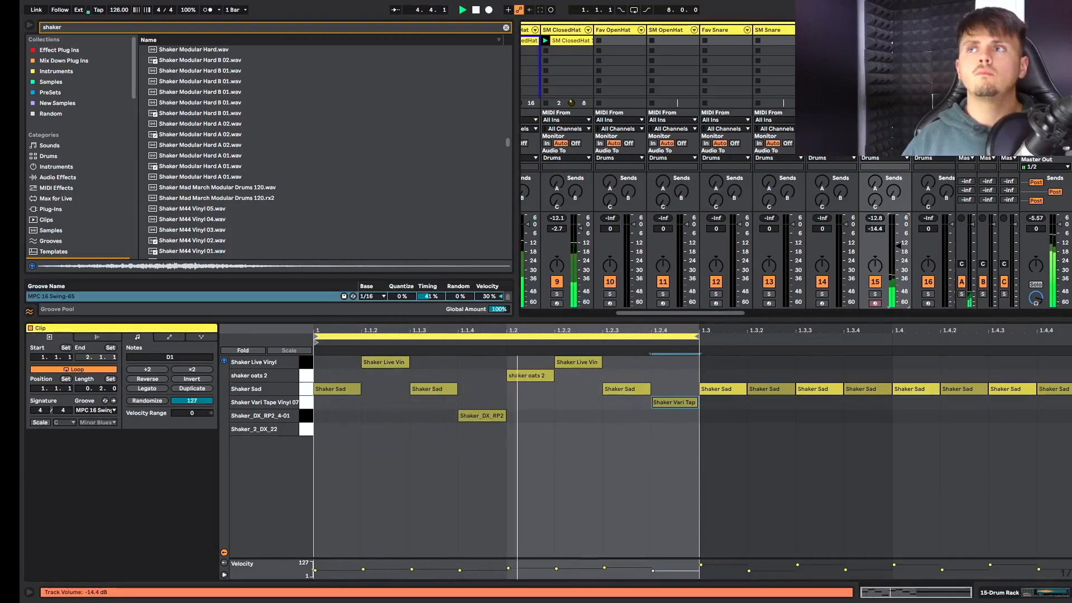
Insert an audio track after the drum rack track and sort the shaker samples by name in descending order.
scroll(903, 250, right, 3)
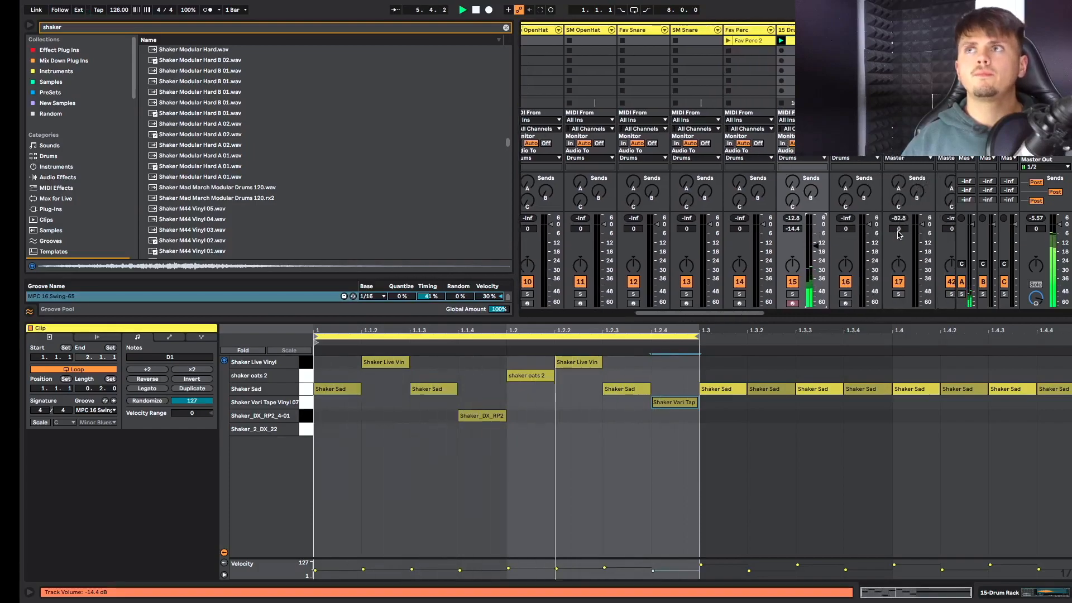
right_click(798, 30)
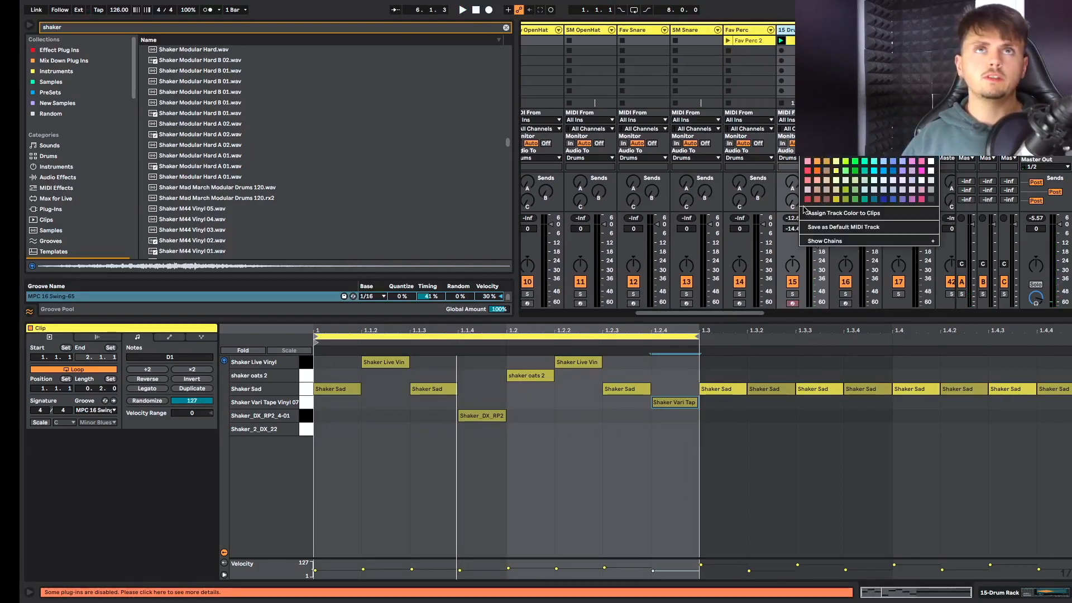
scroll(213, 96, up, 20)
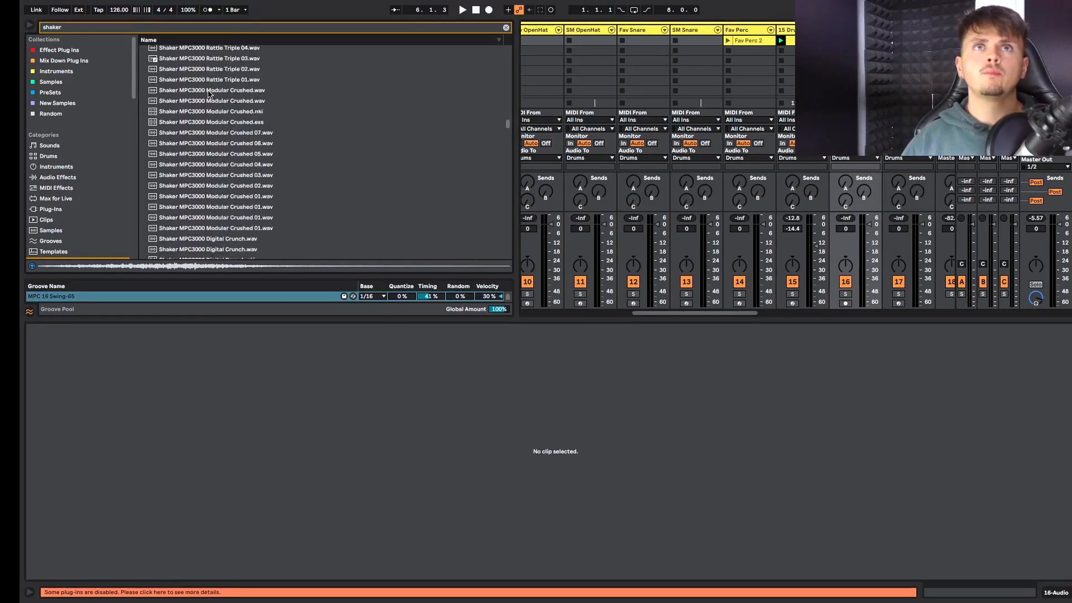
scroll(194, 71, up, 15)
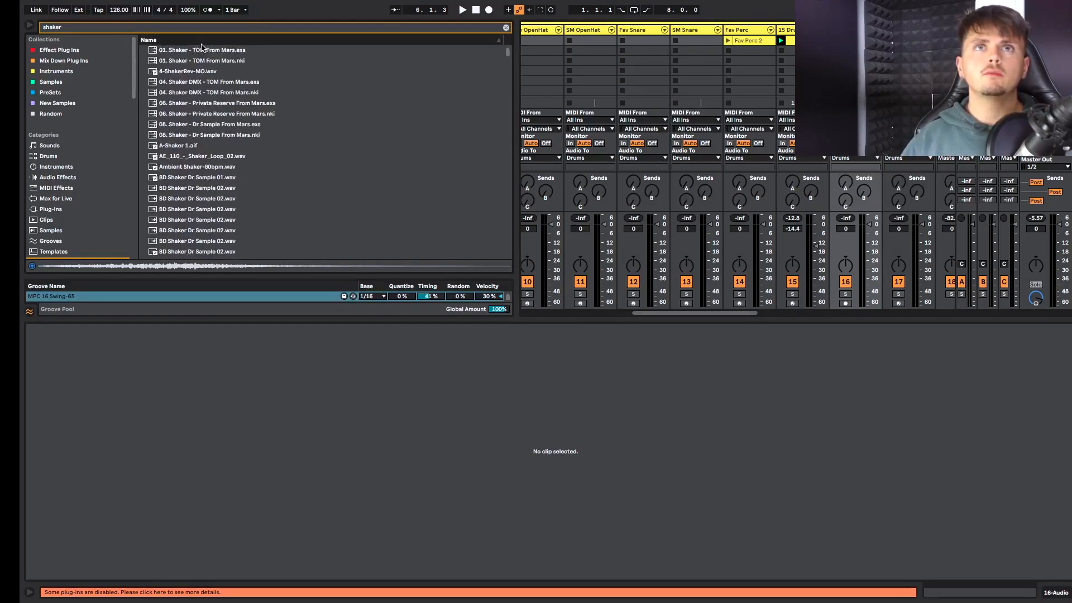
click(203, 50)
click(191, 40)
Audition the shaker loops SOLTAN_percussion_loop_04_shaker_90, SS_120_surf_shaker, SM_CS_126_Zip_Shaker_Hats and SM_CS_123_Silver_Shaker_Hats.
click(193, 51)
click(194, 71)
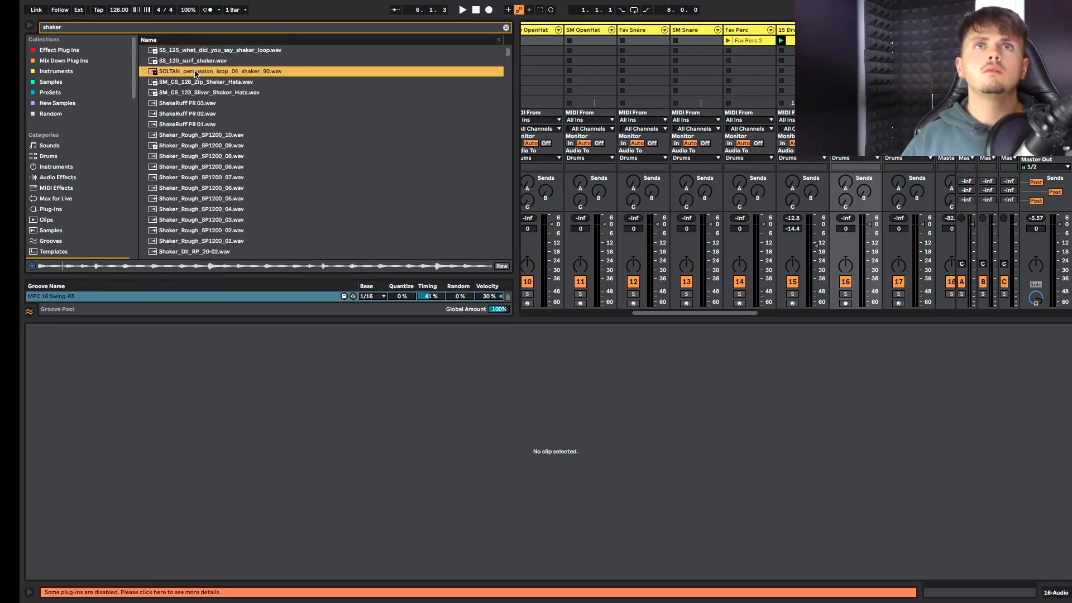
click(199, 61)
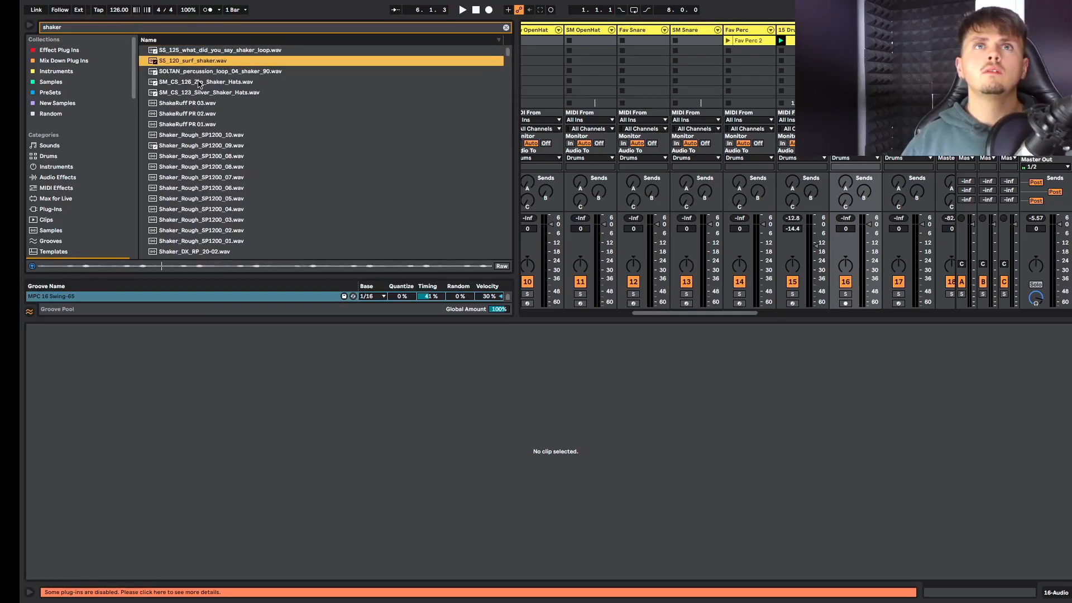
click(199, 82)
click(215, 94)
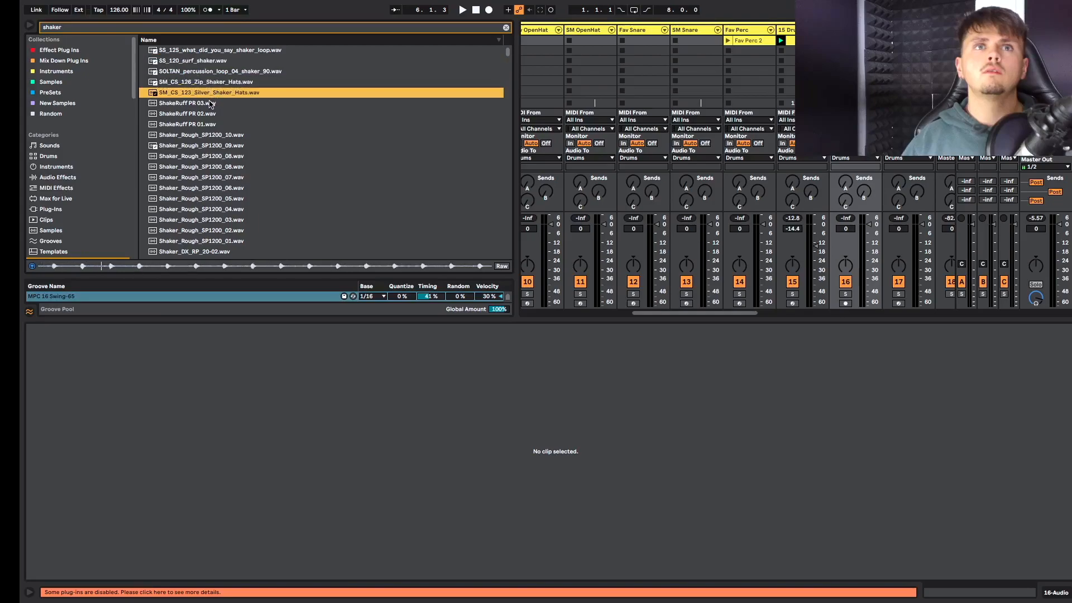
click(208, 60)
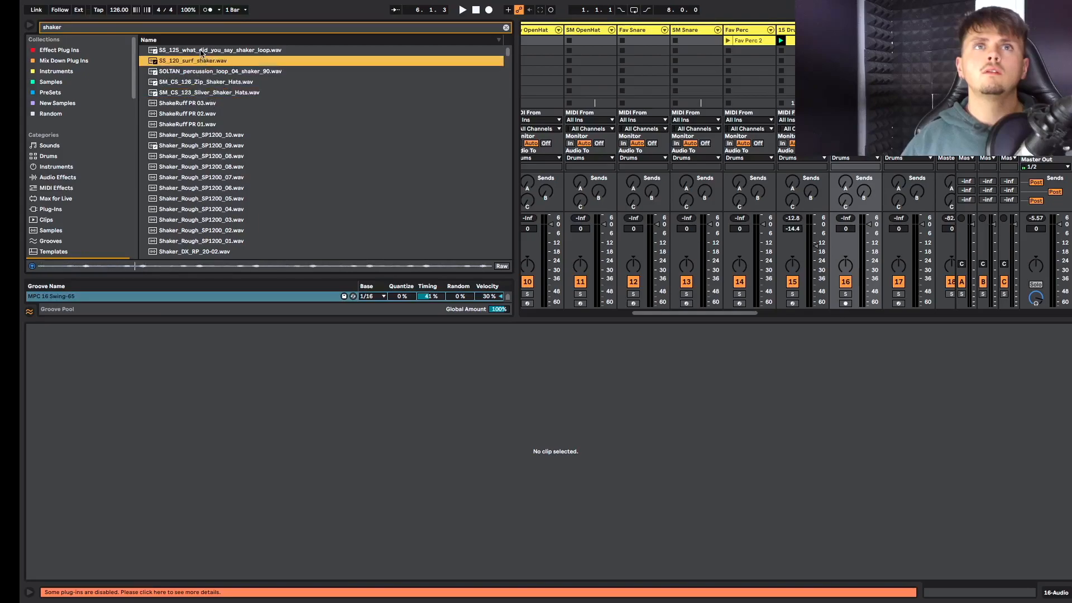
Load SS_125_what_did_you_say_shaker_loop.wav into the new audio track's first slot and launch it with the beat.
click(202, 51)
drag(345, 56, 938, 53)
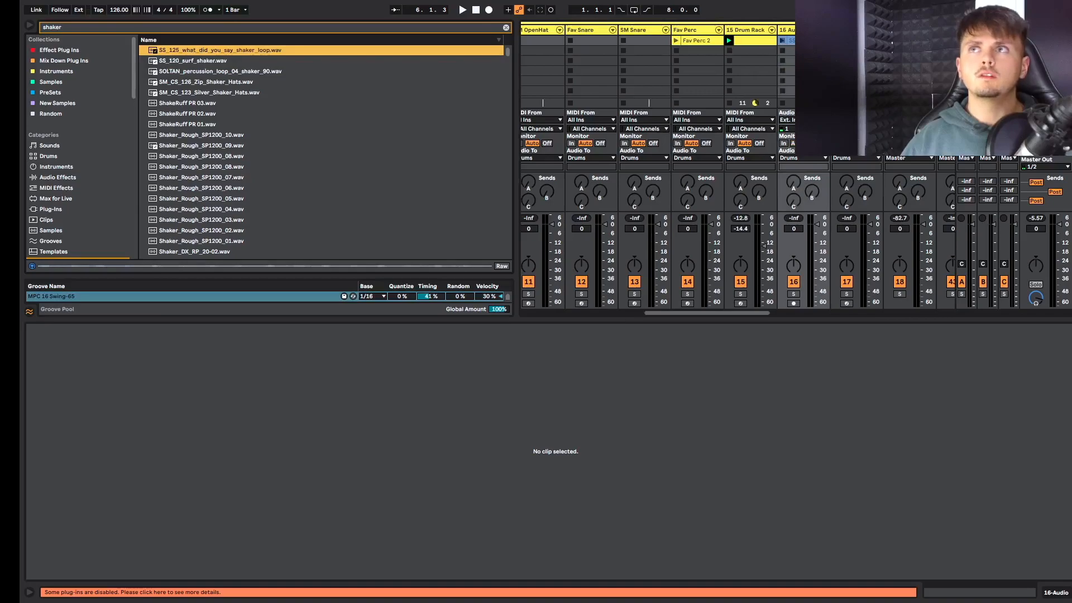
drag(784, 42, 785, 42)
click(782, 41)
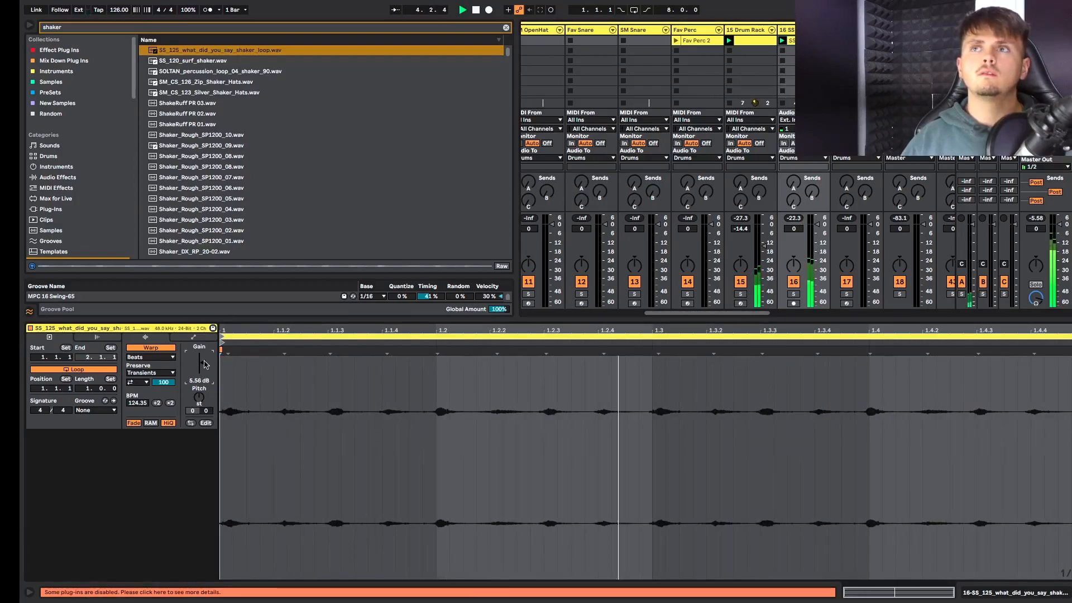
Quantize the entire shaker loop to the grid, and solo its track together with the drum rack track.
click(359, 489)
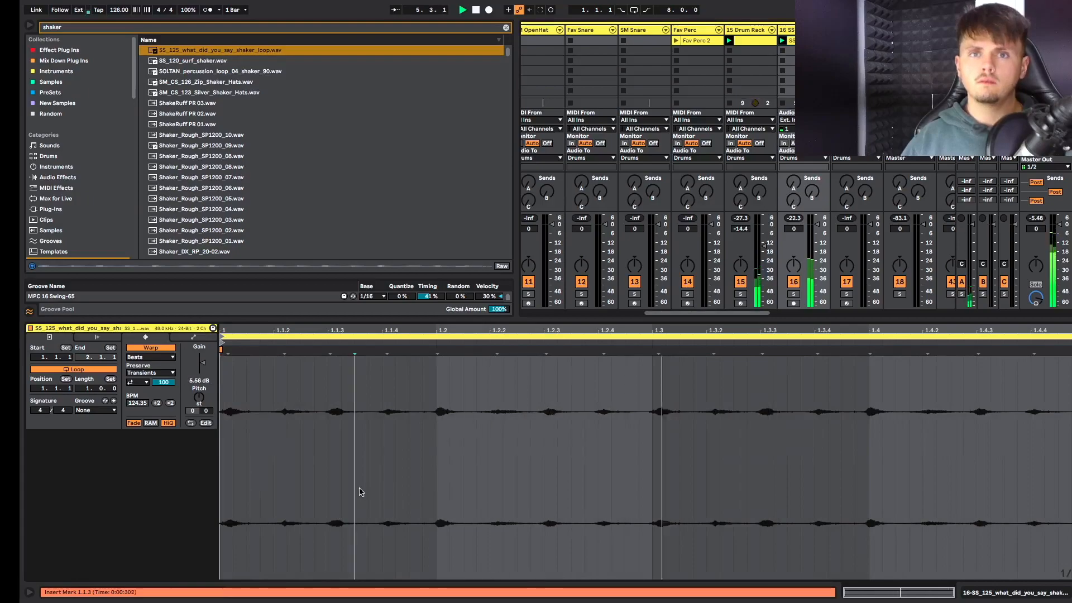
key(ctrl+a)
key(ctrl+u)
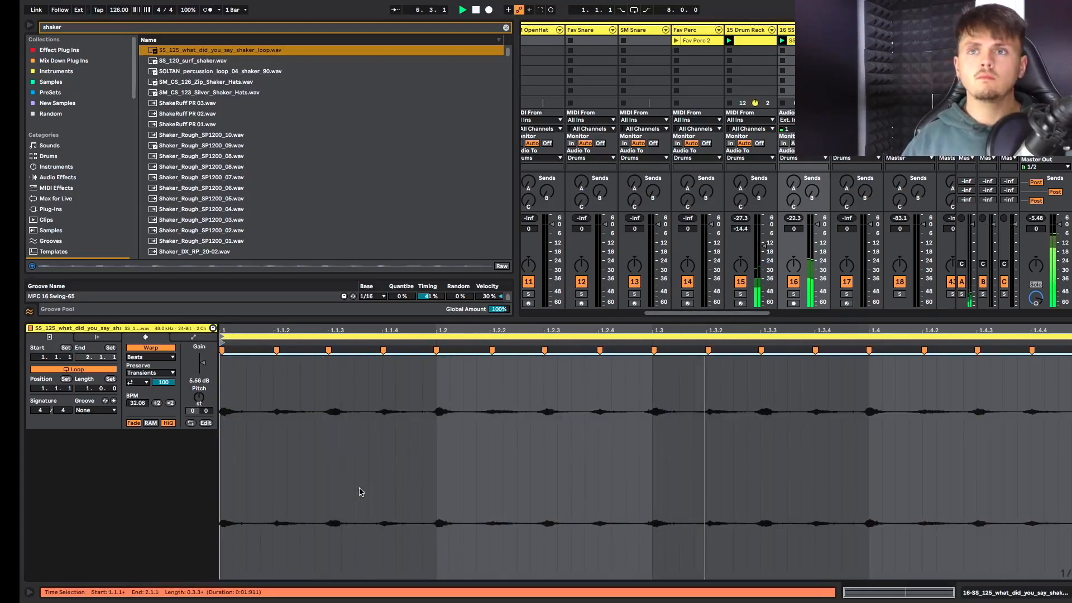
click(740, 293)
click(793, 294)
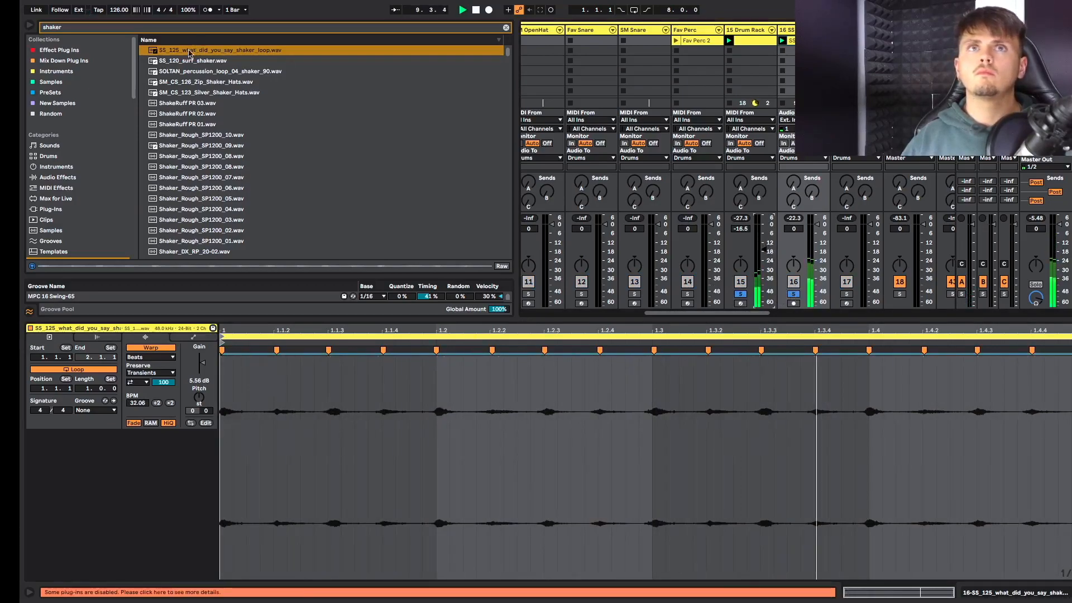
Insert another audio track, load SOLTAN_percussion_loop_04_shaker_90.wav into it, and start playback.
click(190, 71)
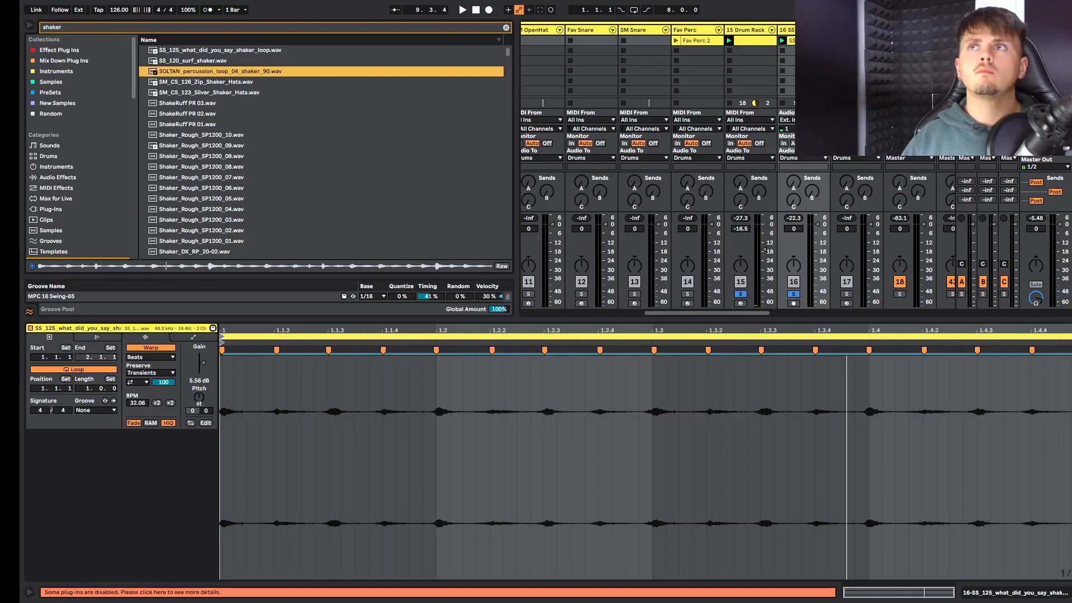
right_click(815, 30)
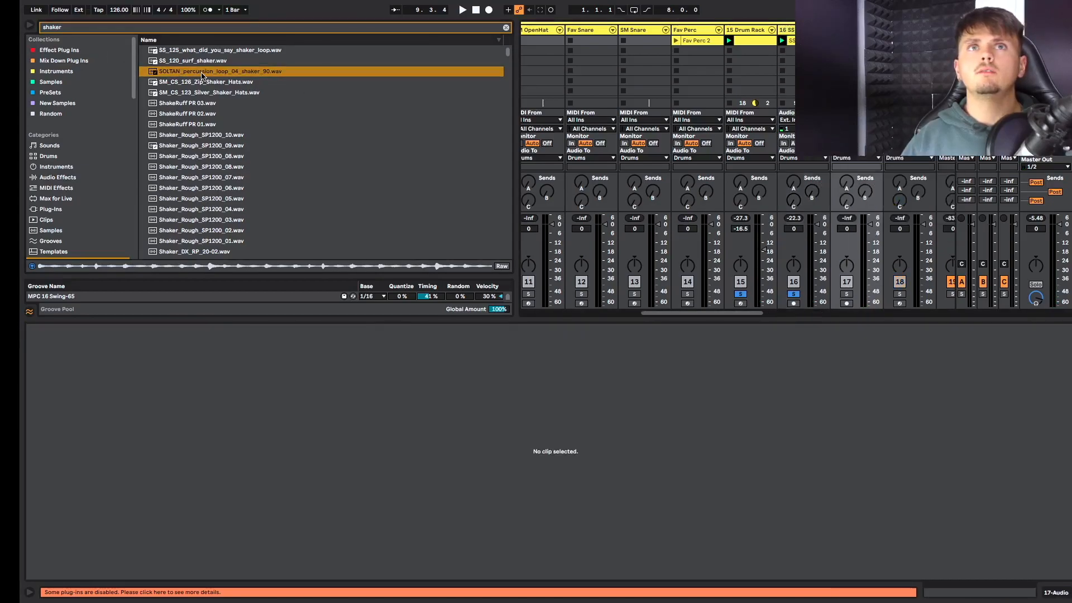
drag(199, 74, 857, 41)
key(space)
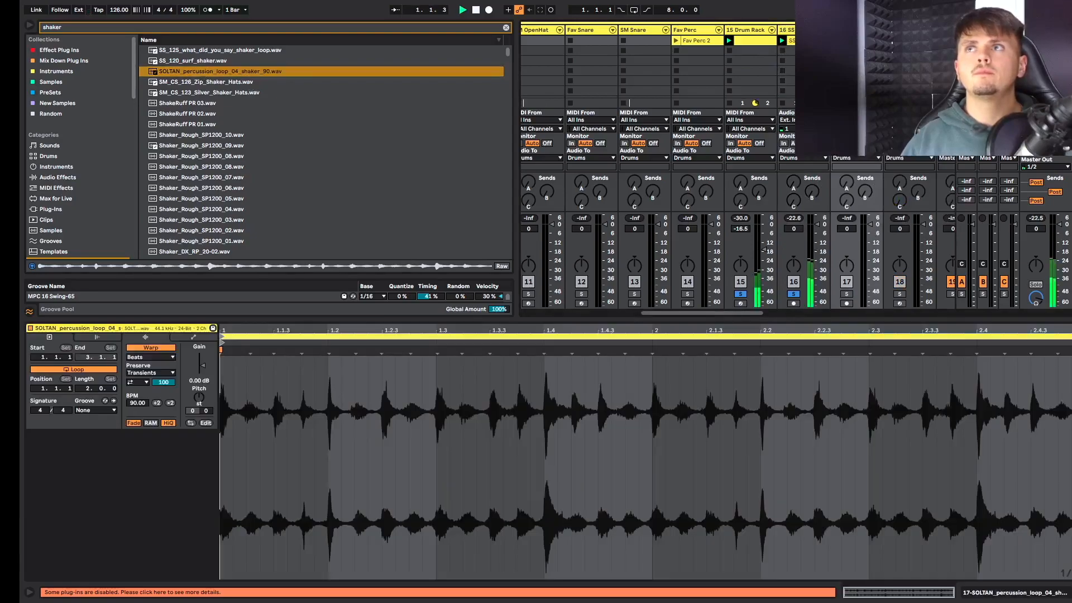
Solo the SOLTAN percussion loop's track as well and lower its volume to about -16 dB.
click(847, 294)
drag(870, 224, 870, 249)
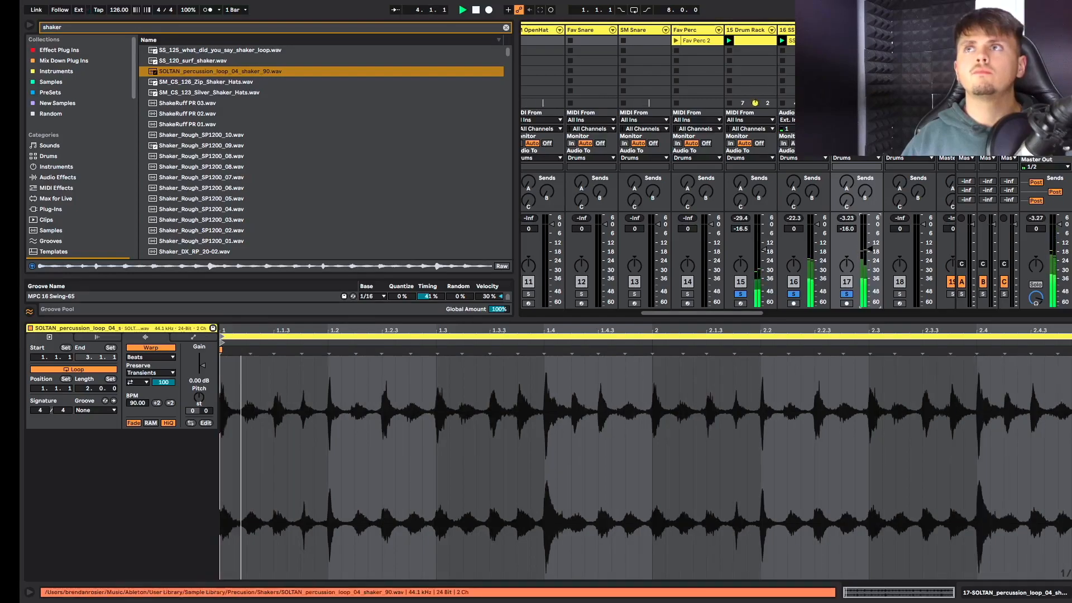
Group the shaker drum rack and the two shaker loop tracks, name the group Shaker, and show its device chain.
shift+click(745, 31)
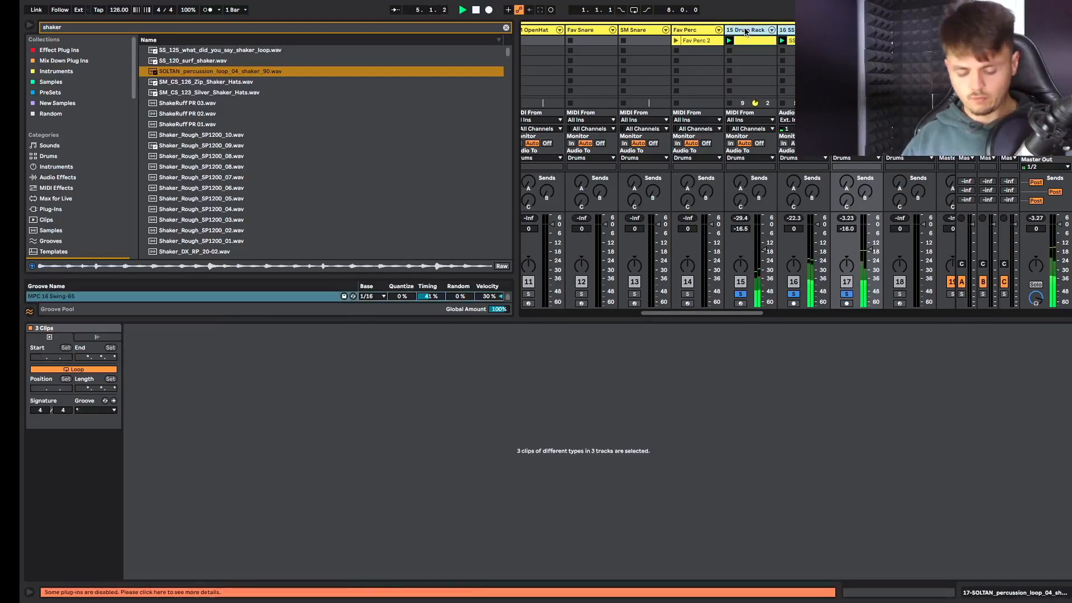
key(ctrl+g)
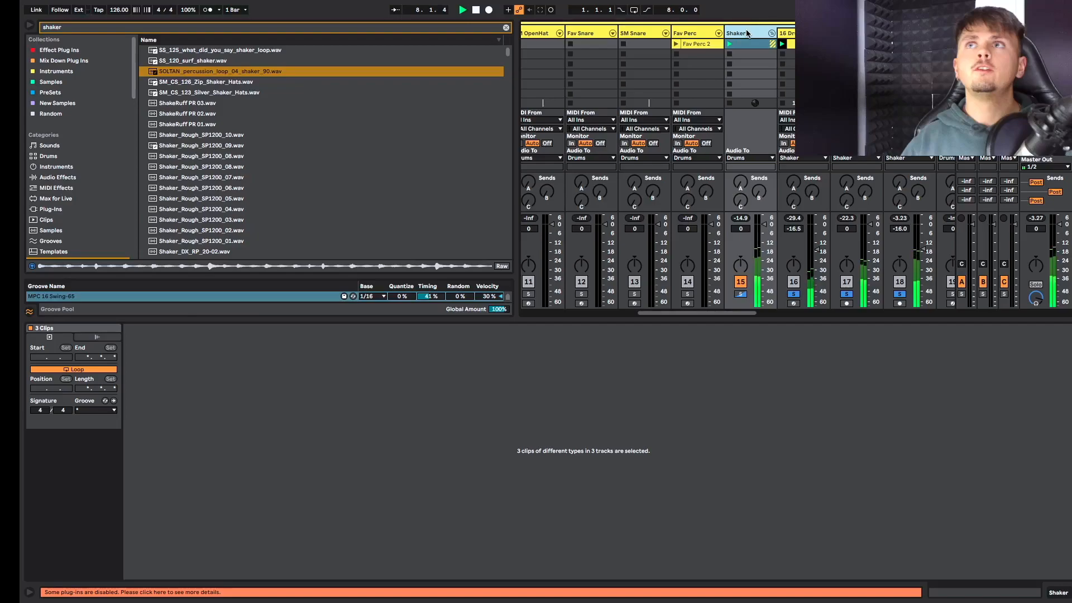
double_click(747, 34)
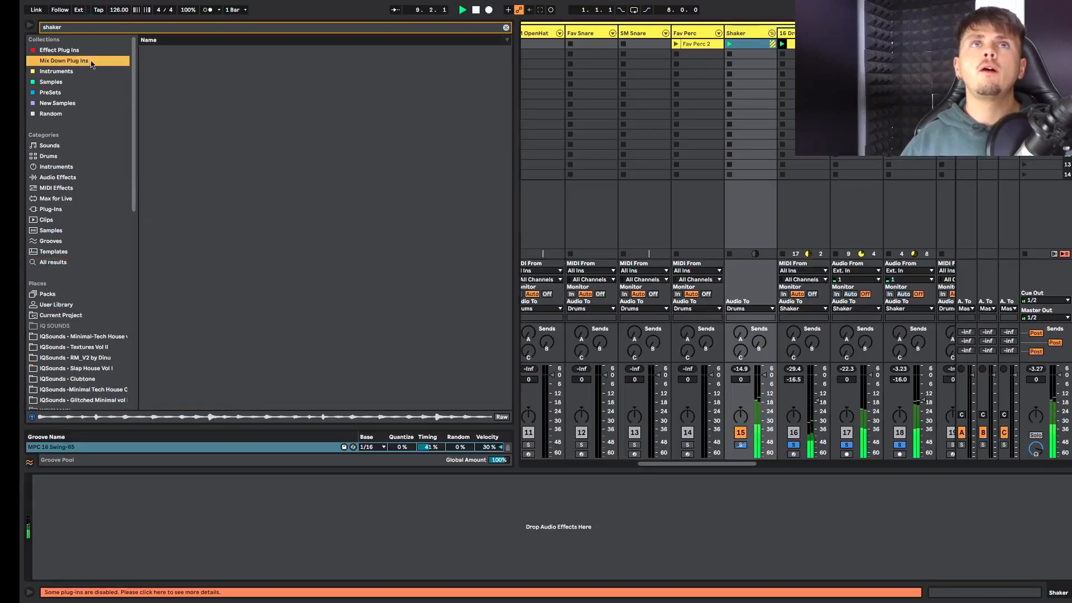
Add OneKnob Pumper Stereo from the Mix Down Plug Ins' Side Chain folder to the Shaker group, and unsolo the group.
click(506, 27)
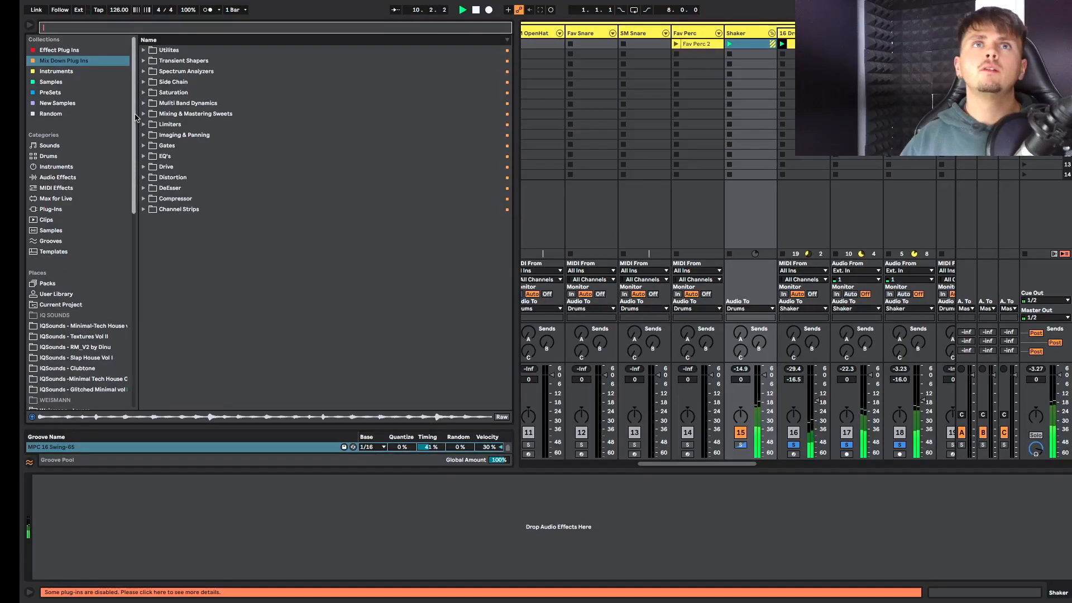
click(145, 82)
drag(185, 93, 237, 398)
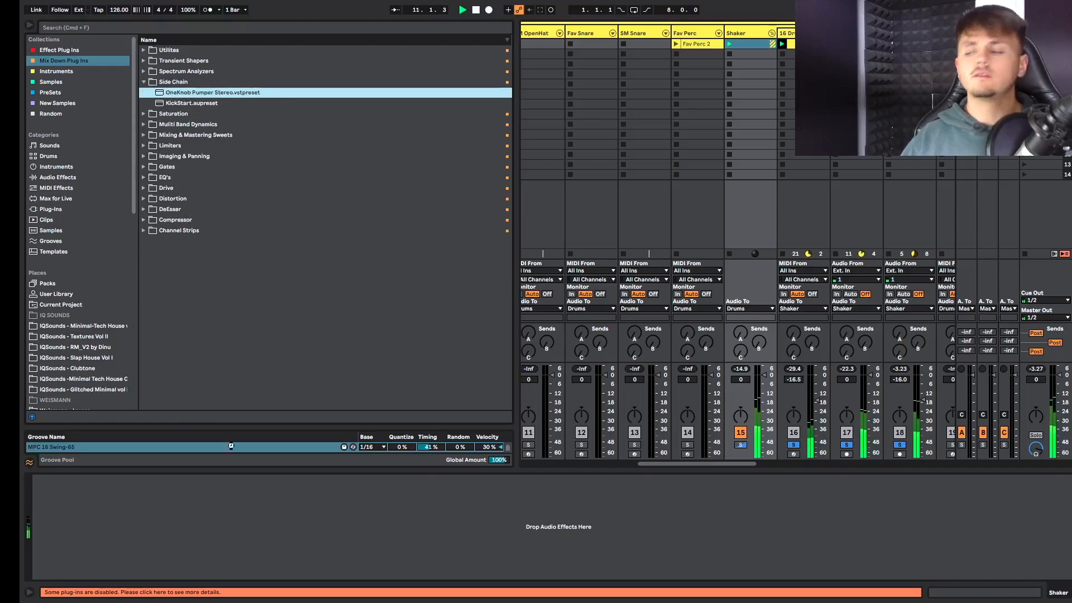
drag(792, 468, 739, 451)
click(740, 445)
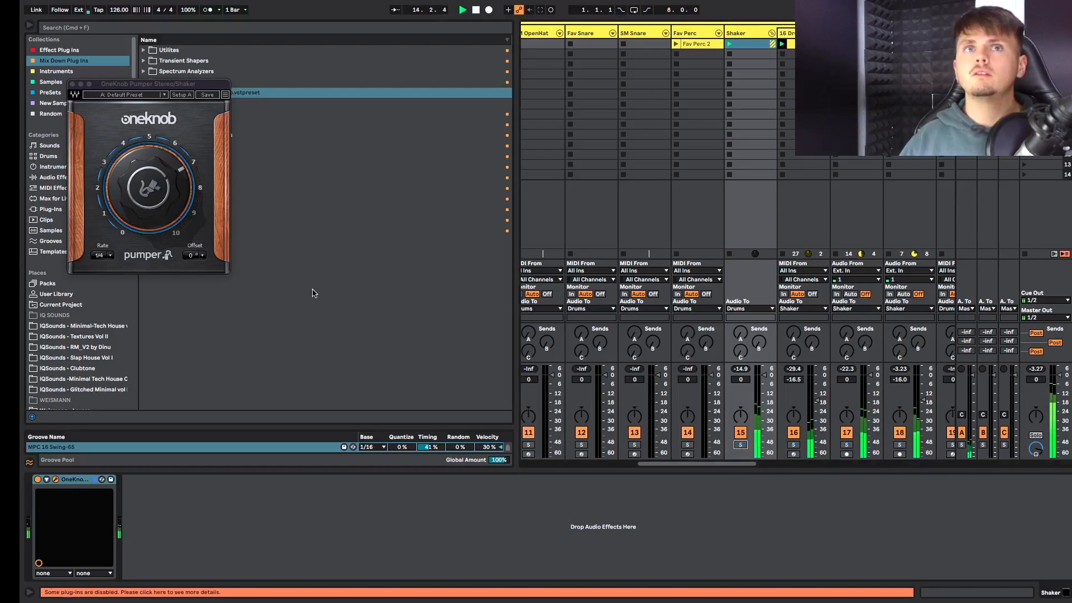
Set the OneKnob Pumper amount to 7.1 and lower the Shaker group's volume to about -6 dB.
click(159, 196)
drag(158, 197, 158, 193)
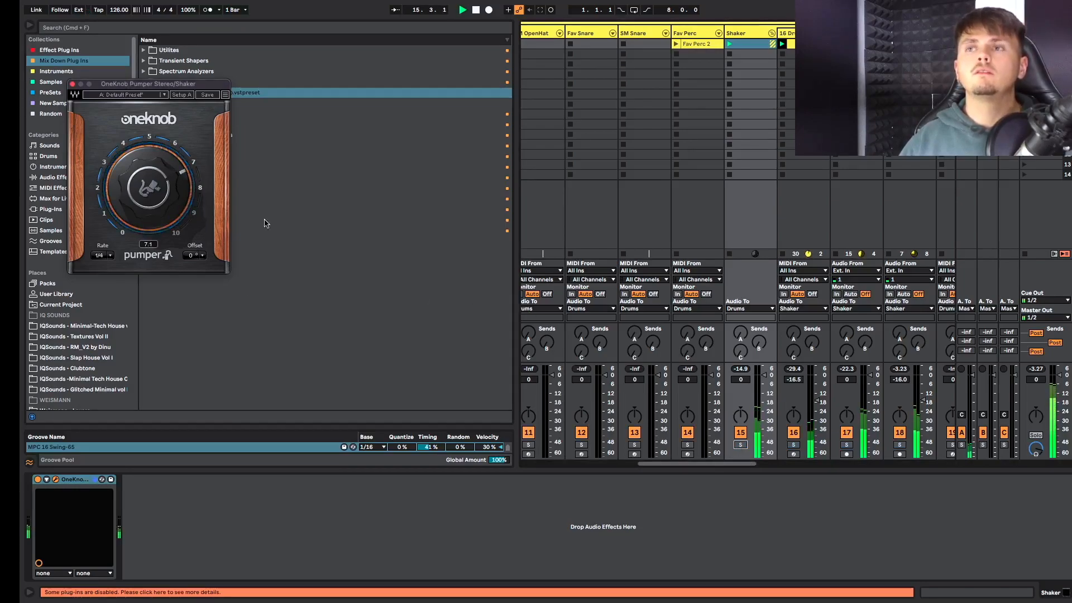
click(774, 383)
drag(769, 381, 769, 391)
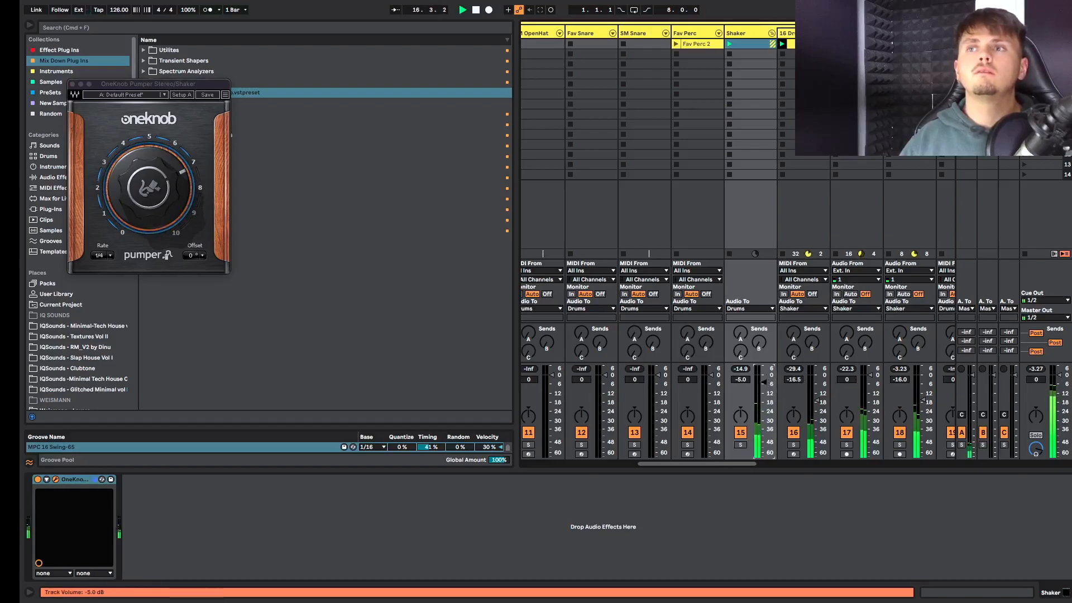
Set the project tempo to 128 BPM and lower the folded Shaker group's volume to about -13.3 dB.
click(772, 33)
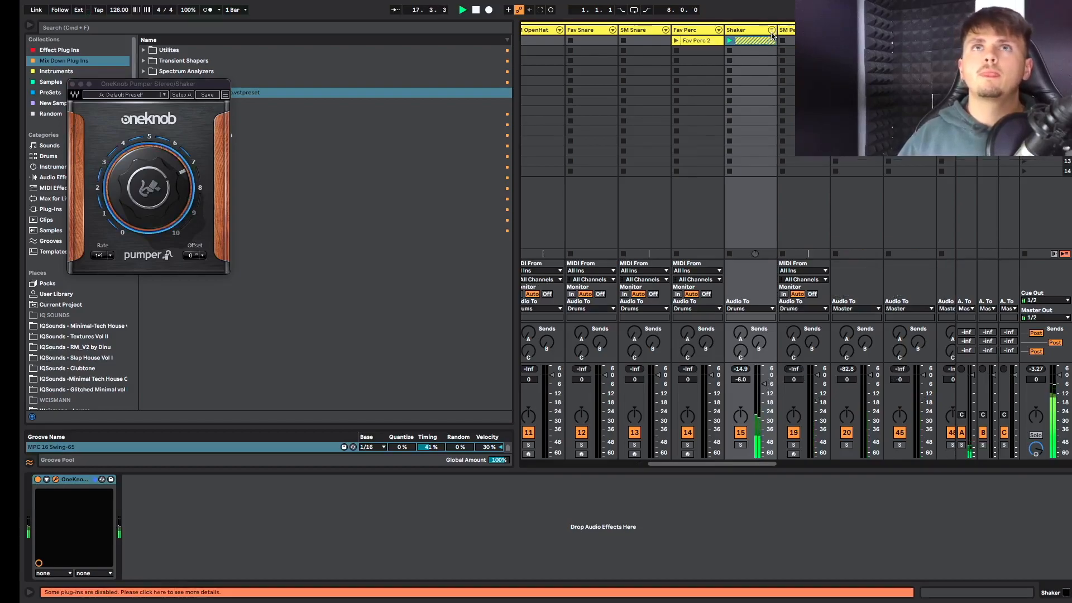
click(72, 84)
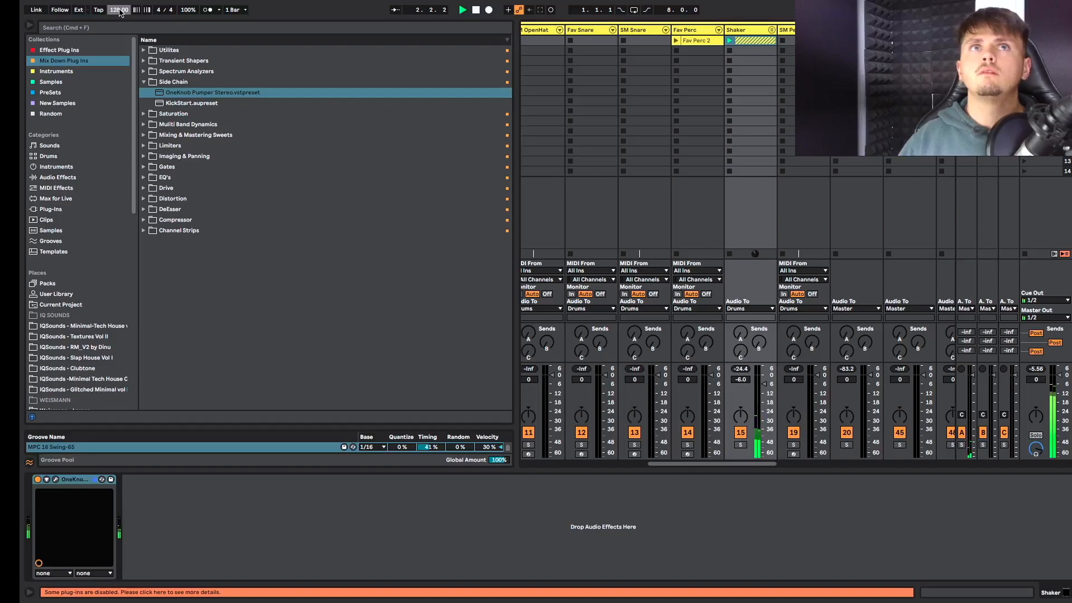
scroll(713, 405, right, 3)
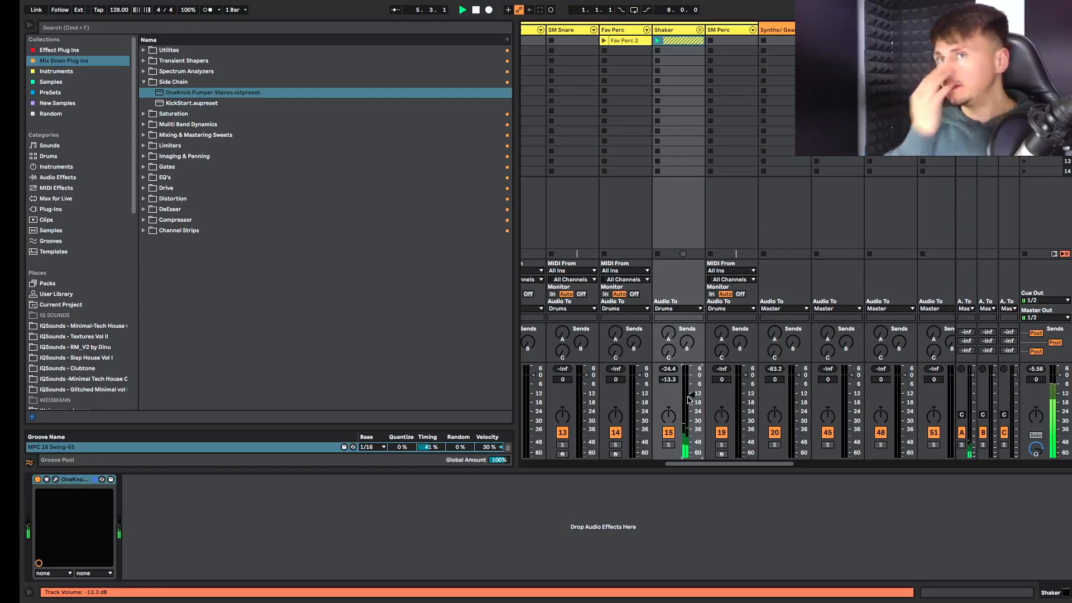
Delete the Fav Perc 2 clip from the Fav Perc track.
scroll(688, 399, left, 5)
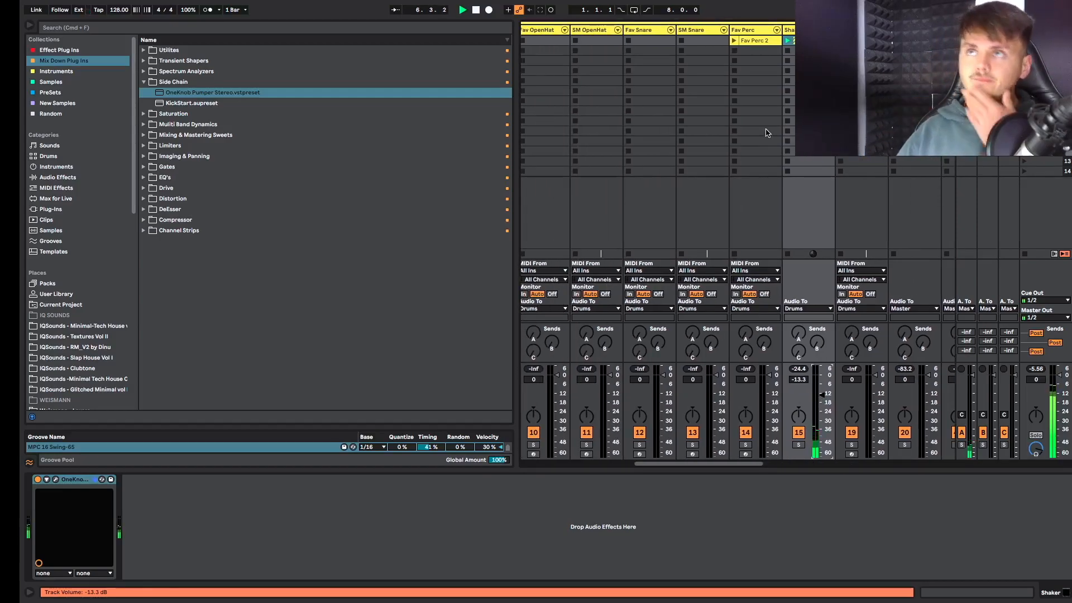
click(757, 47)
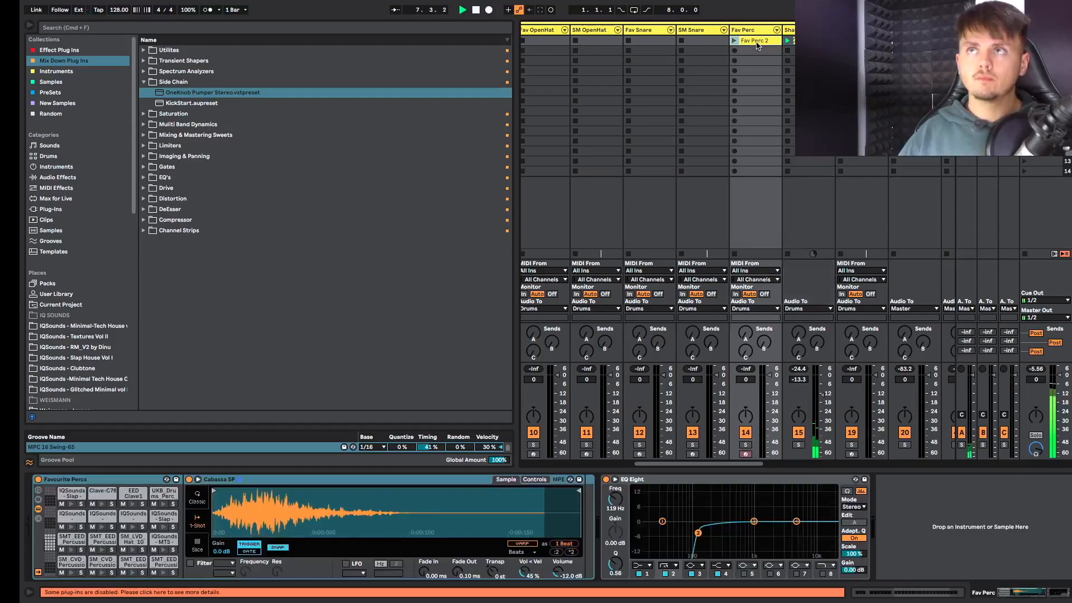
key(Delete)
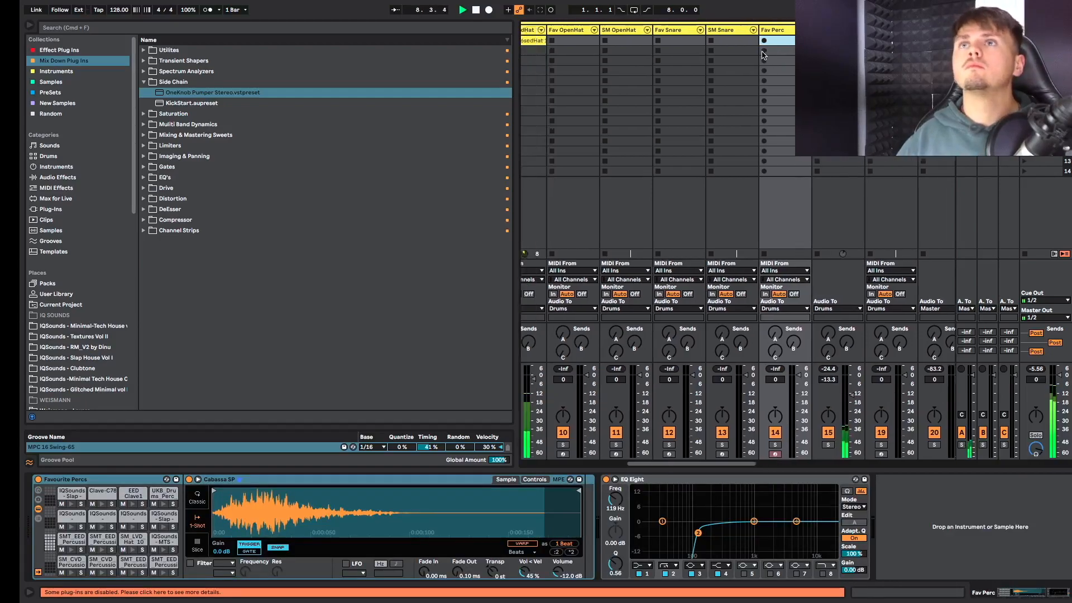
Create an empty one-bar MIDI clip in the first slot of the Fav Clap track.
scroll(755, 62, left, 4)
scroll(754, 79, left, 4)
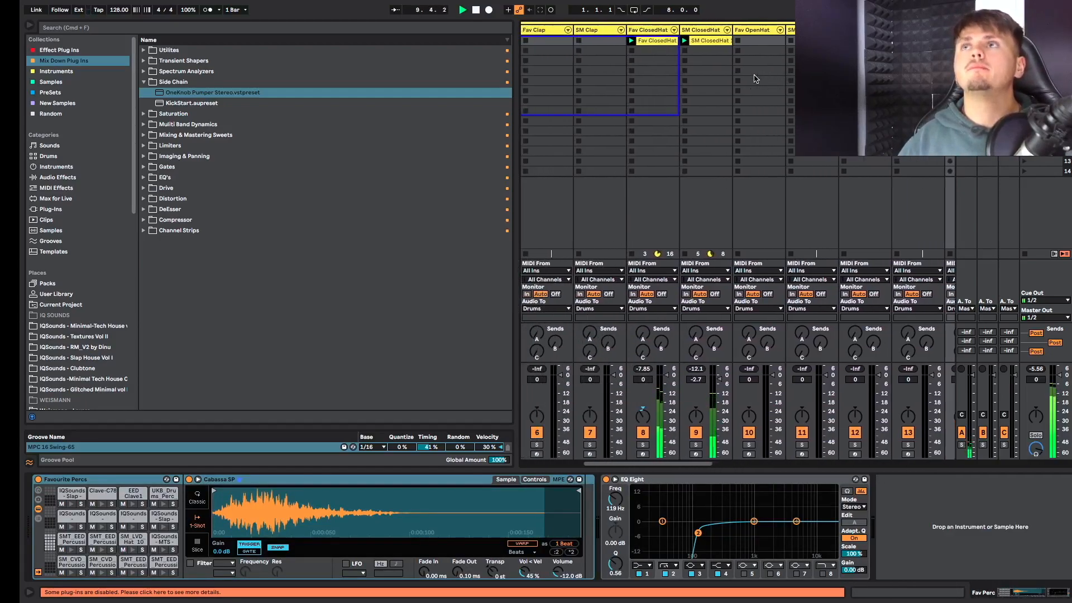
click(722, 44)
double_click(721, 43)
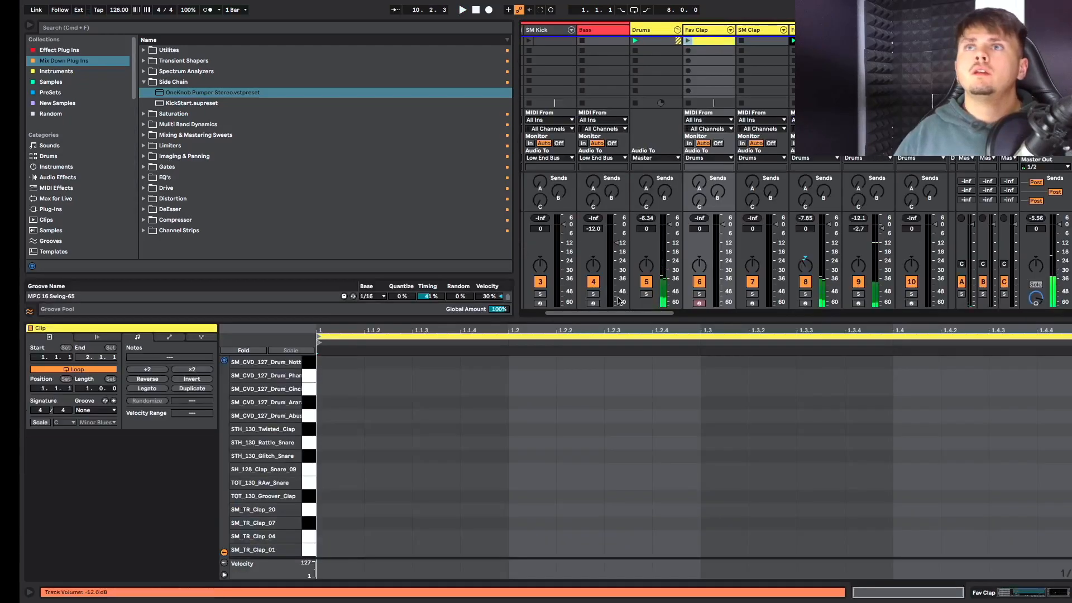
Place SM_LVD_129 drum hits (E4) on beats 1.2 and 1.4 of the Fav Clap clip and launch it.
scroll(531, 373, up, 2)
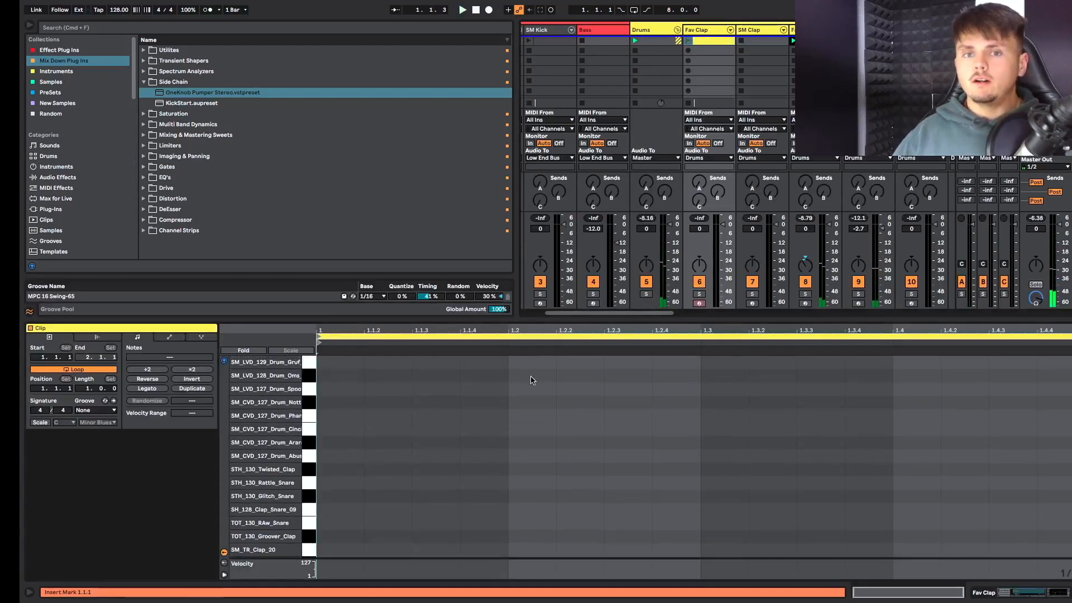
double_click(533, 366)
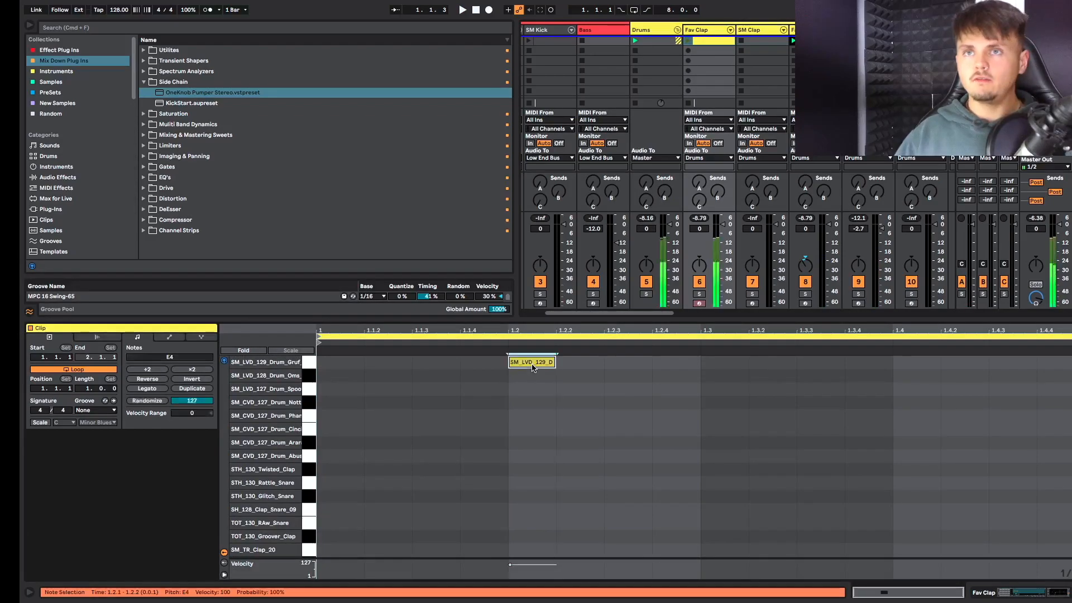
double_click(904, 363)
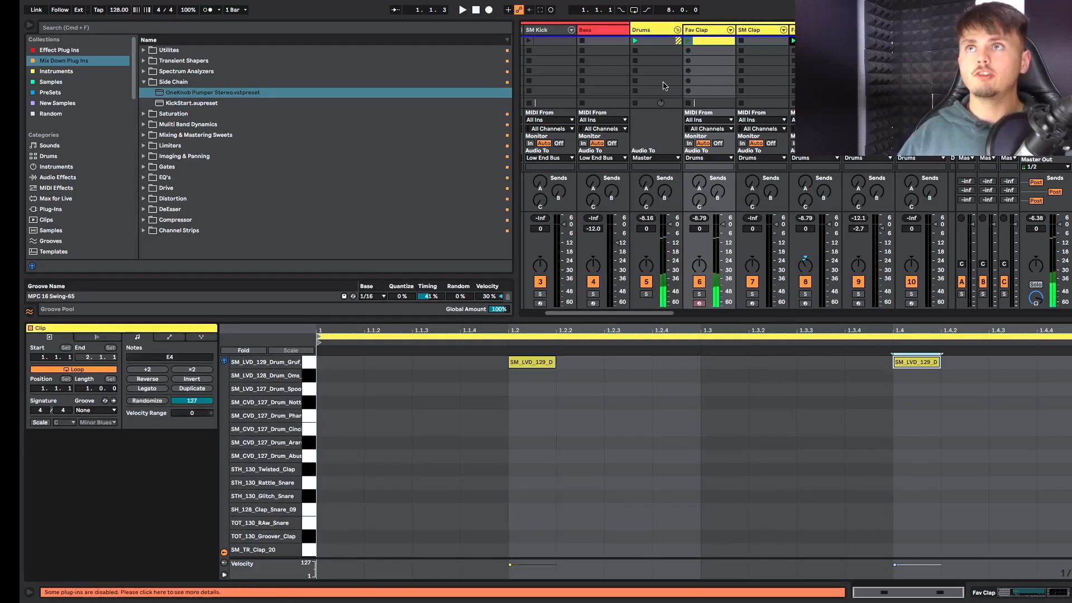
click(553, 400)
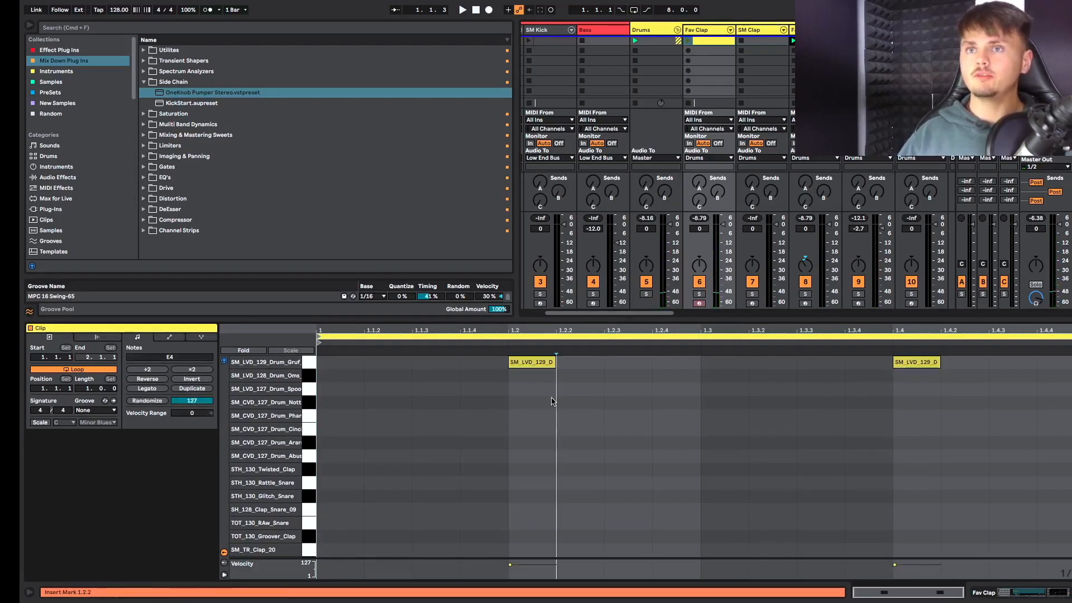
click(688, 40)
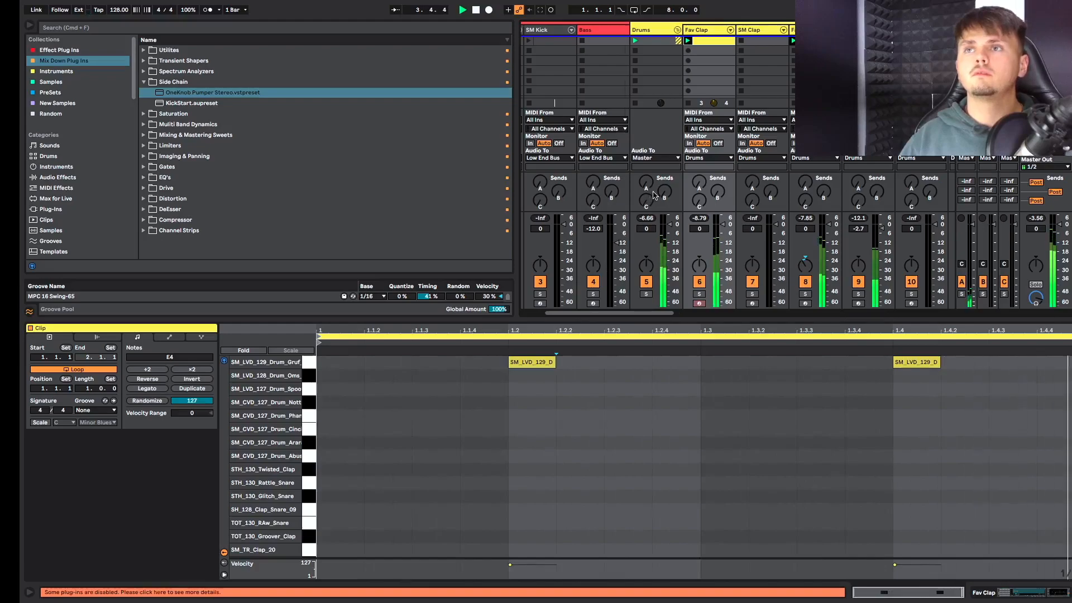
Activate track 81 at the end of the set and lower its volume to about -26.7 dB.
scroll(652, 306, right, 1)
scroll(670, 262, right, 15)
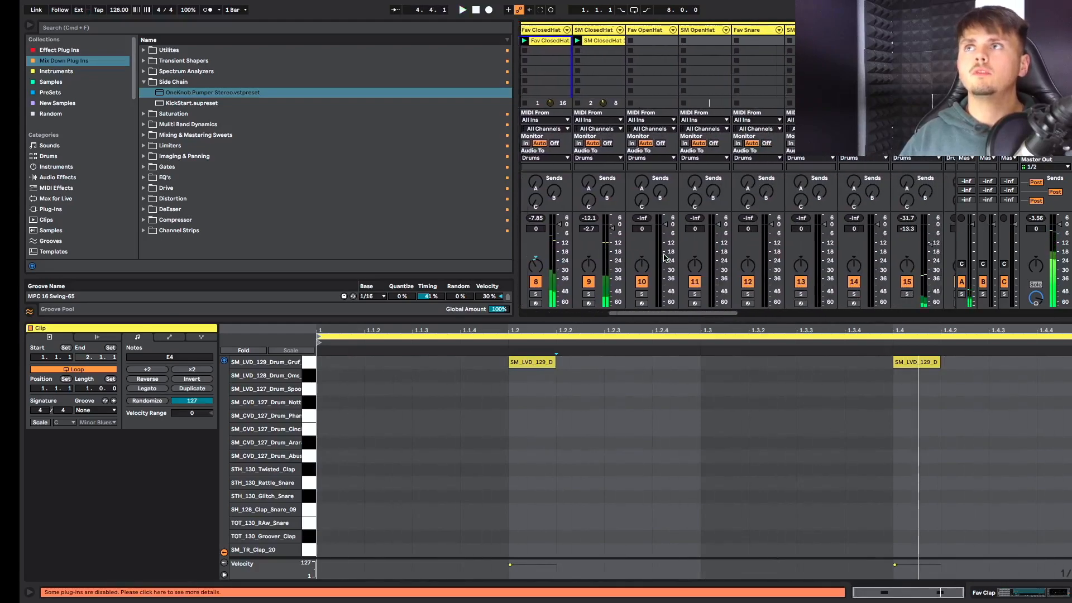
click(879, 282)
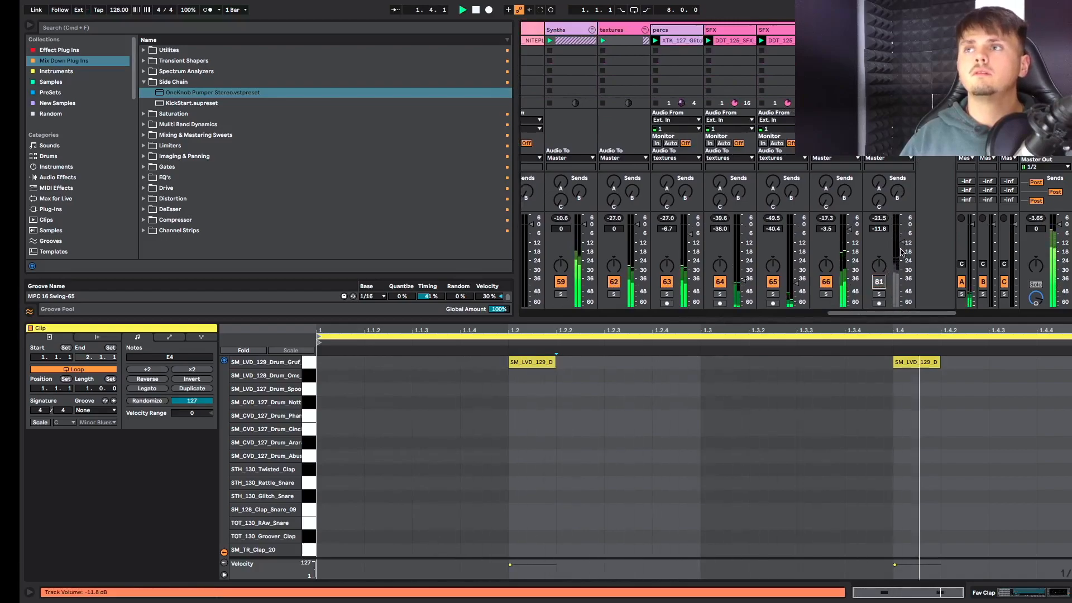
scroll(774, 118, left, 2)
scroll(774, 118, right, 2)
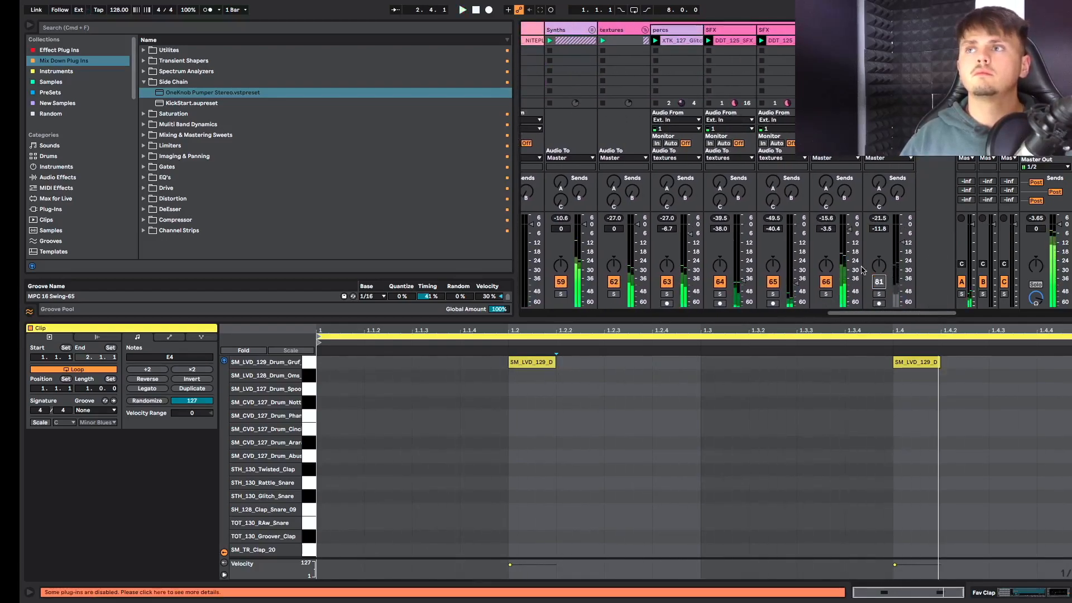
click(879, 282)
drag(902, 254, 902, 265)
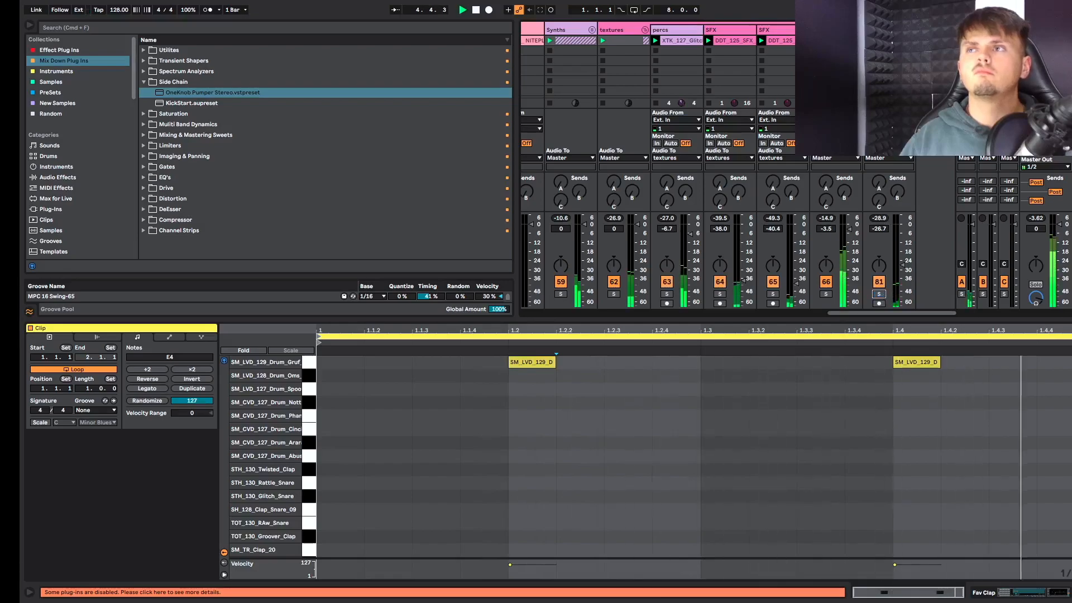
Check the DDT_125 Percussion loop clip on track 81, and stop playback.
click(880, 245)
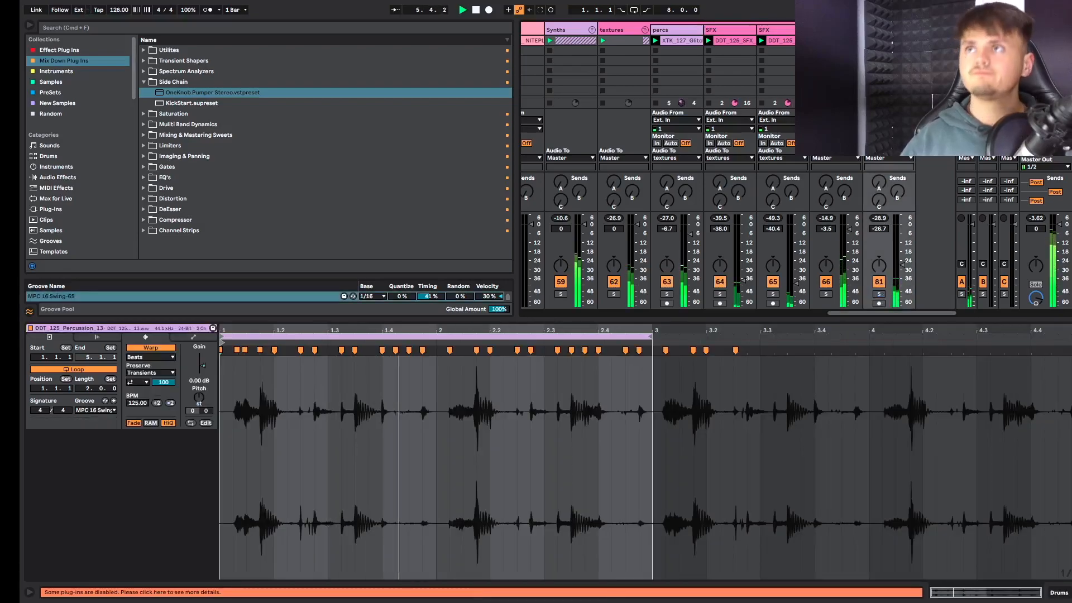
key(Left)
scroll(756, 88, left, 20)
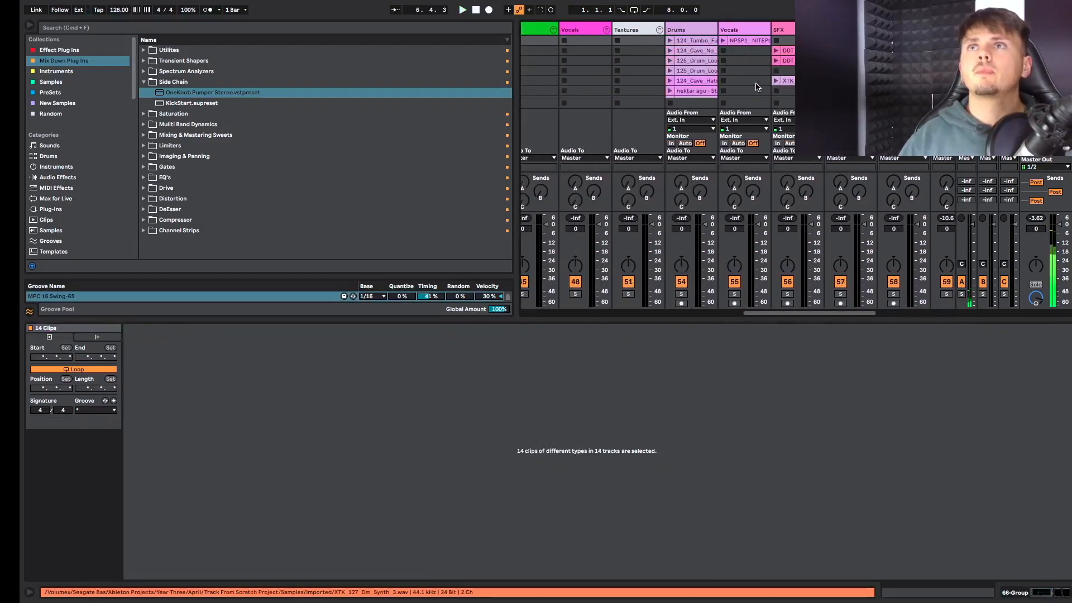
key(space)
Move both notes in the Fav Clap clip down to the SM_LVD_128 sample (D#4) and restart playback.
scroll(756, 88, left, 10)
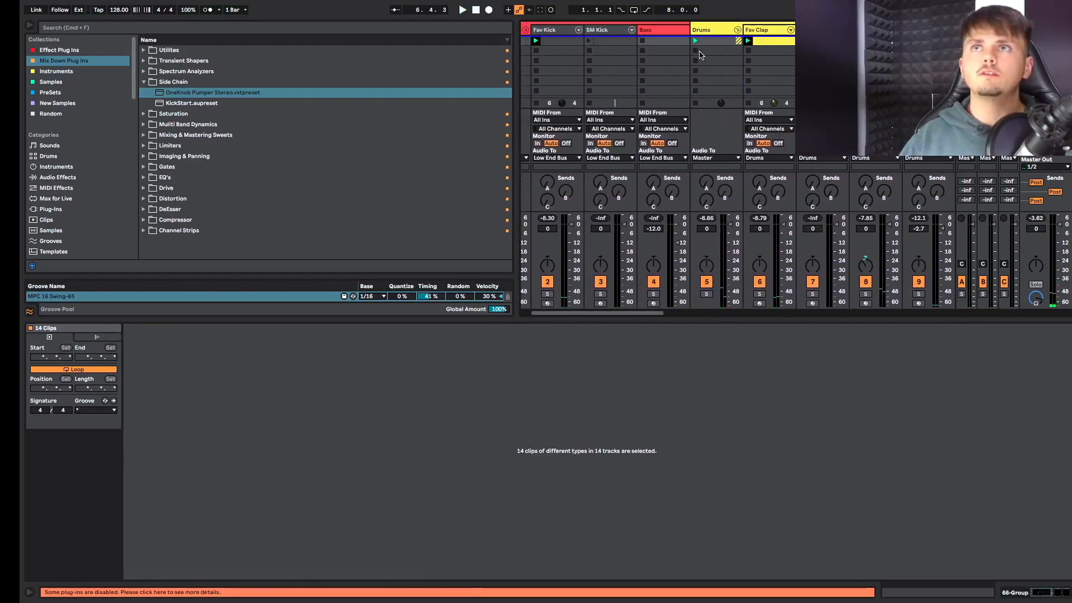
click(784, 42)
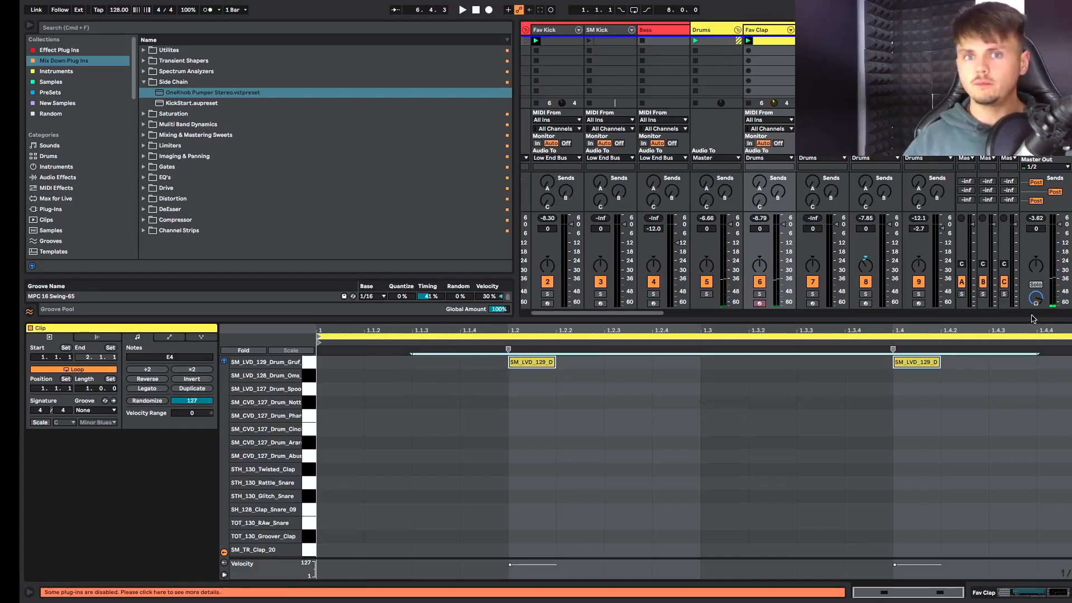
key(Left)
key(Right)
key(Down)
key(space)
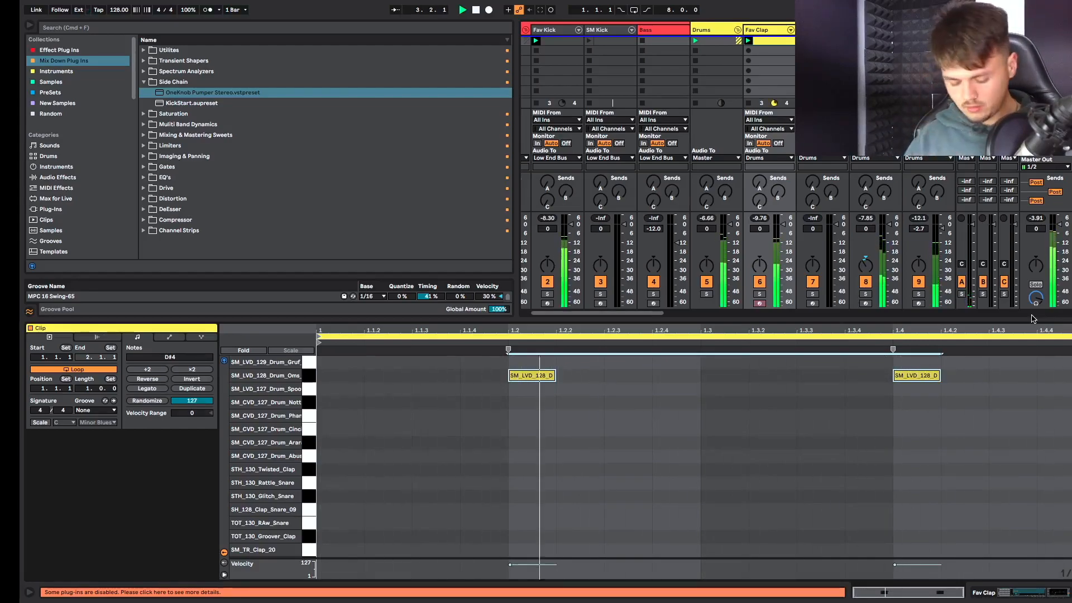
Layer a copy of both clap notes on the SM_LVD_129 row (E4) and lower the copies' velocity to 35.
key(super+c)
key(super+v)
key(Up)
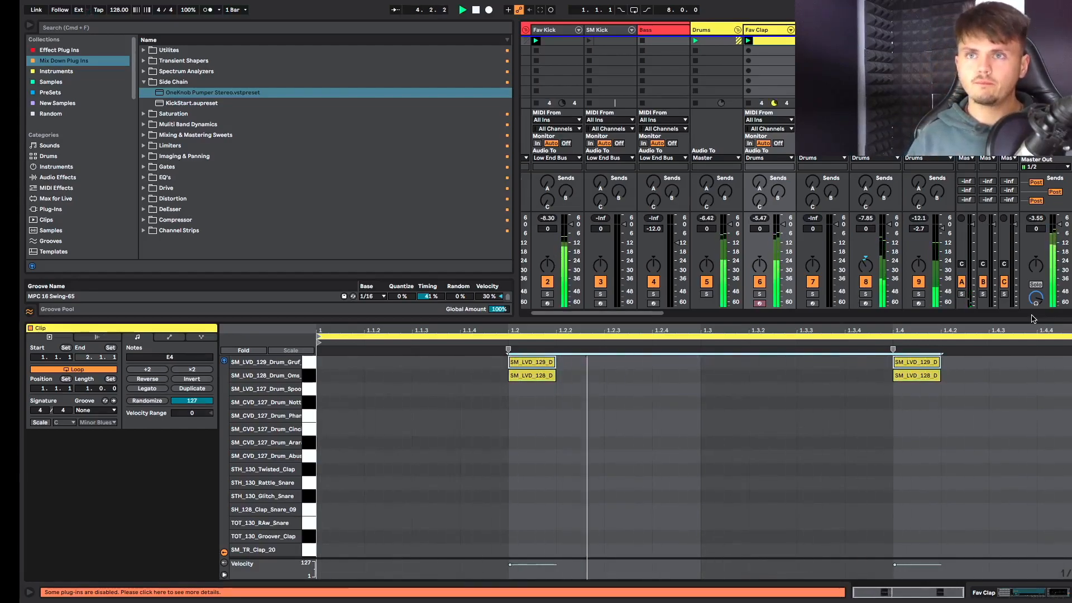
drag(538, 565, 538, 572)
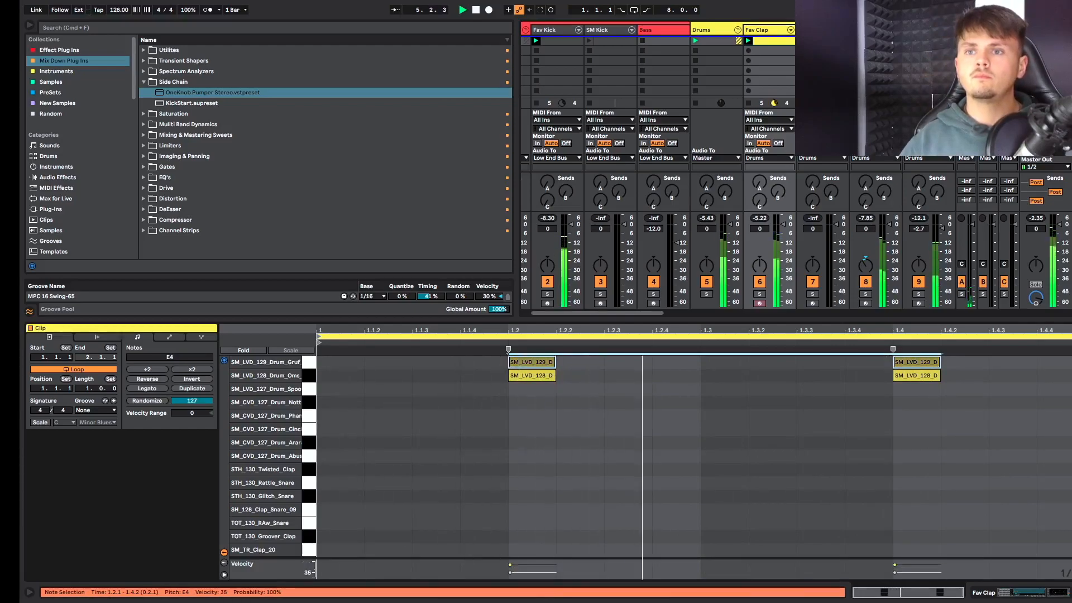
Move the two quieter layered notes down from the SM_LVD_129 row to the SM_CVD_127 sample at C4.
drag(487, 363, 922, 349)
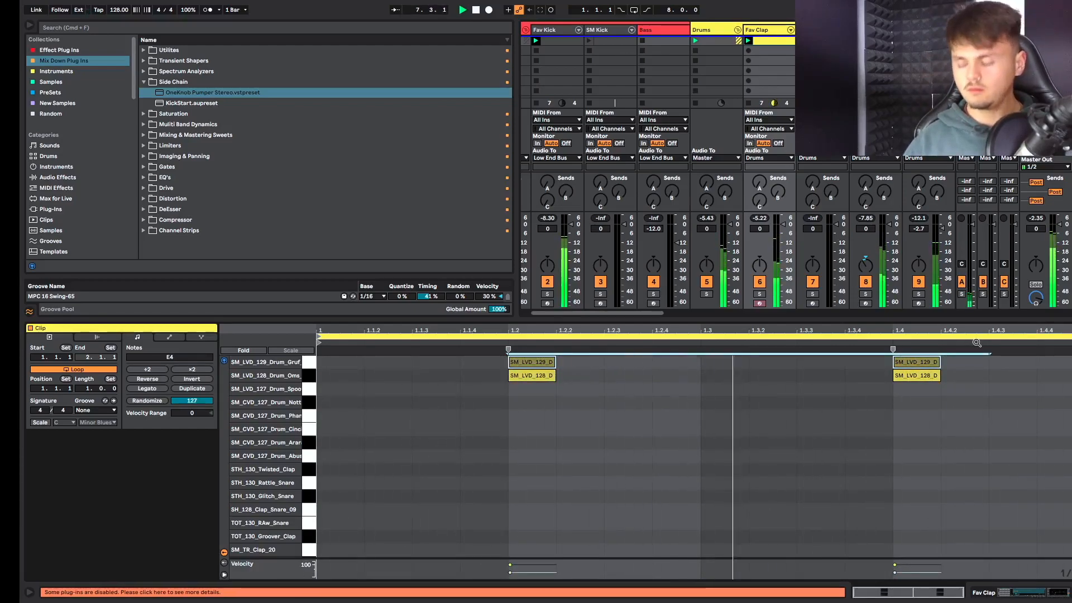
key(Down)
key(Down)
key(Down)
key(Down)
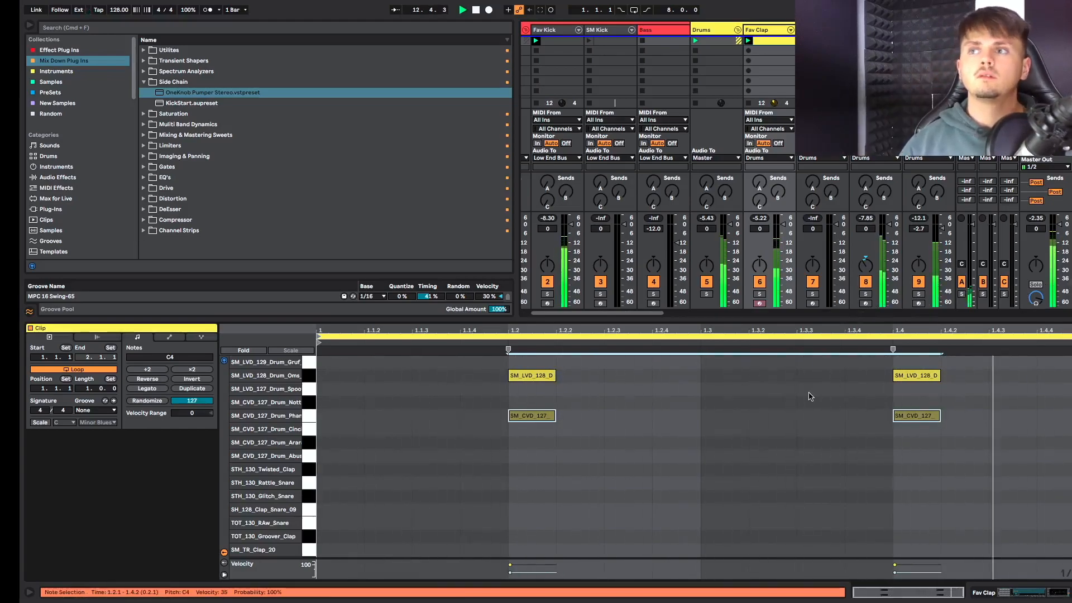
scroll(742, 56, right, 5)
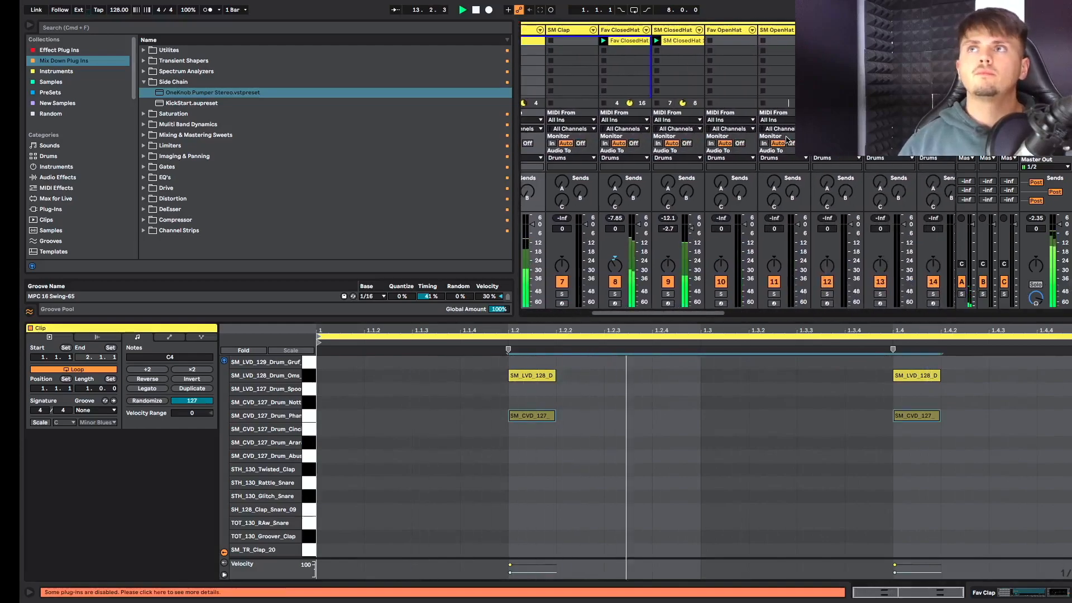
Create a clip on the Fav OpenHat track with four offbeat notes on the SM_LVD_Ride_02 row (F#3).
click(742, 44)
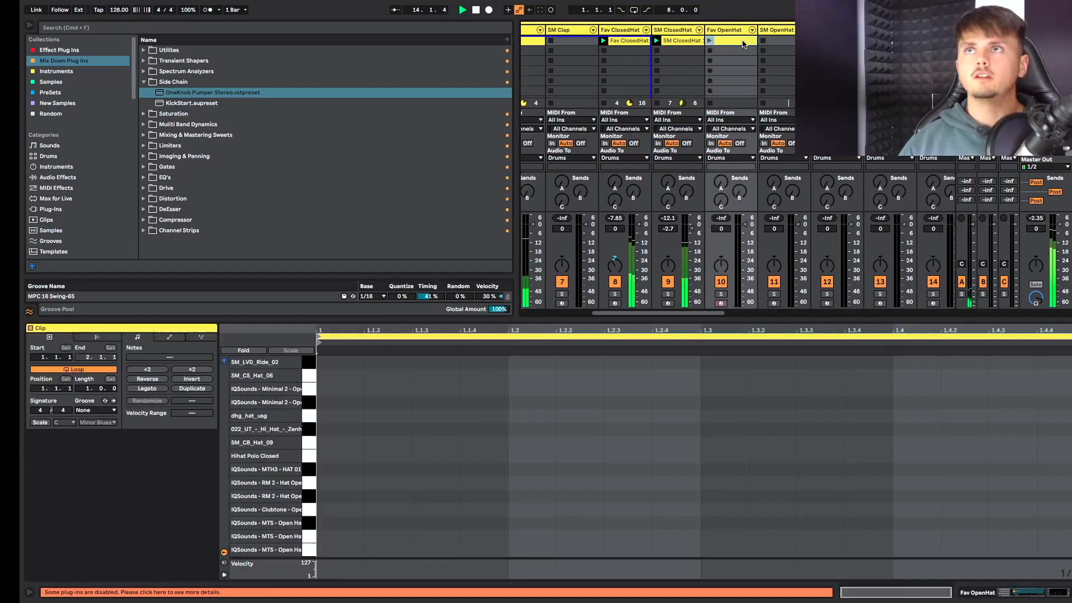
double_click(452, 363)
double_click(637, 363)
double_click(802, 362)
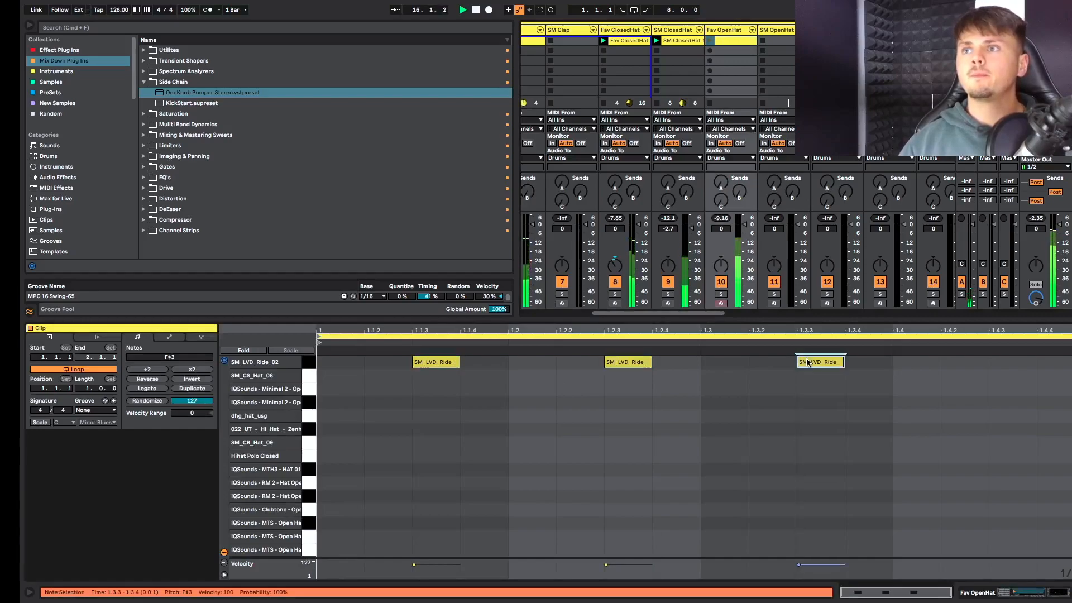
double_click(997, 362)
Audition open-hat samples during playback by moving all four Fav OpenHat notes down row by row to SM_CU_Hat_05 (D#2).
click(313, 365)
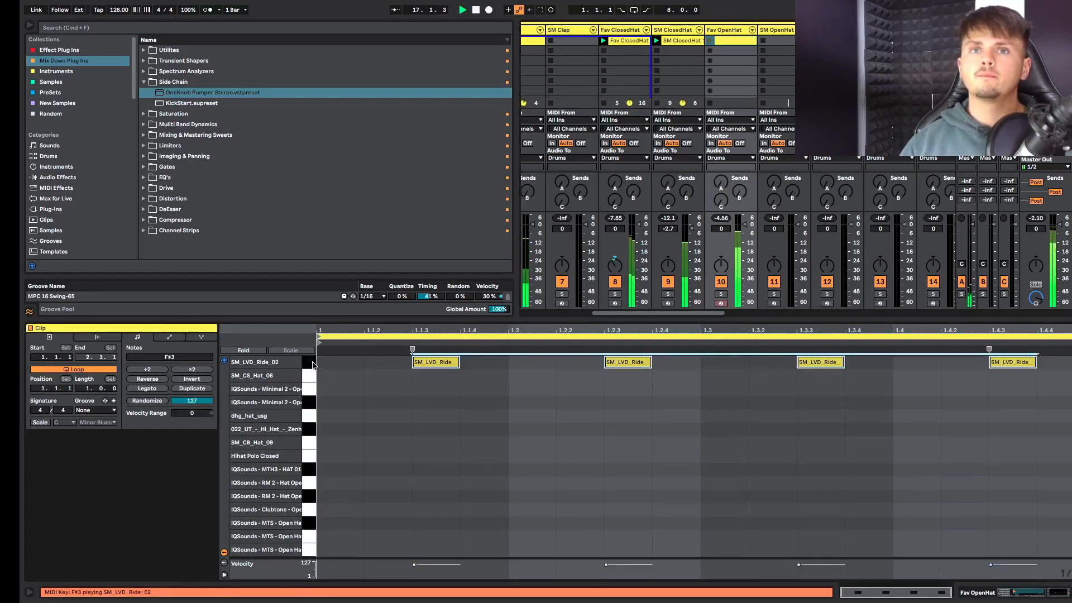
key(Down)
mouse_move(561, 4)
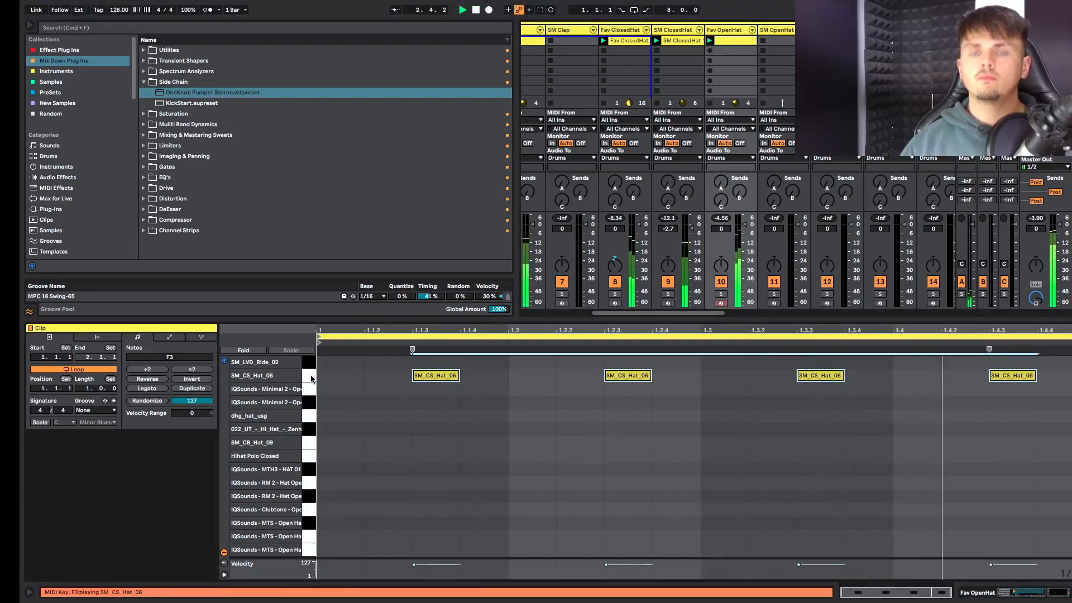
key(Down)
key(Down)
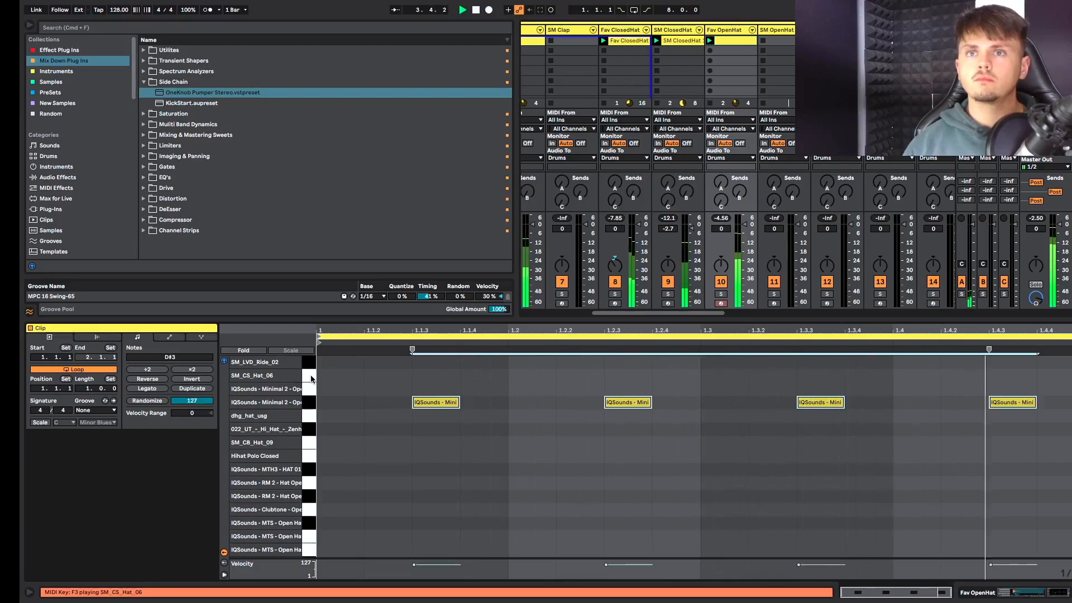
key(Down)
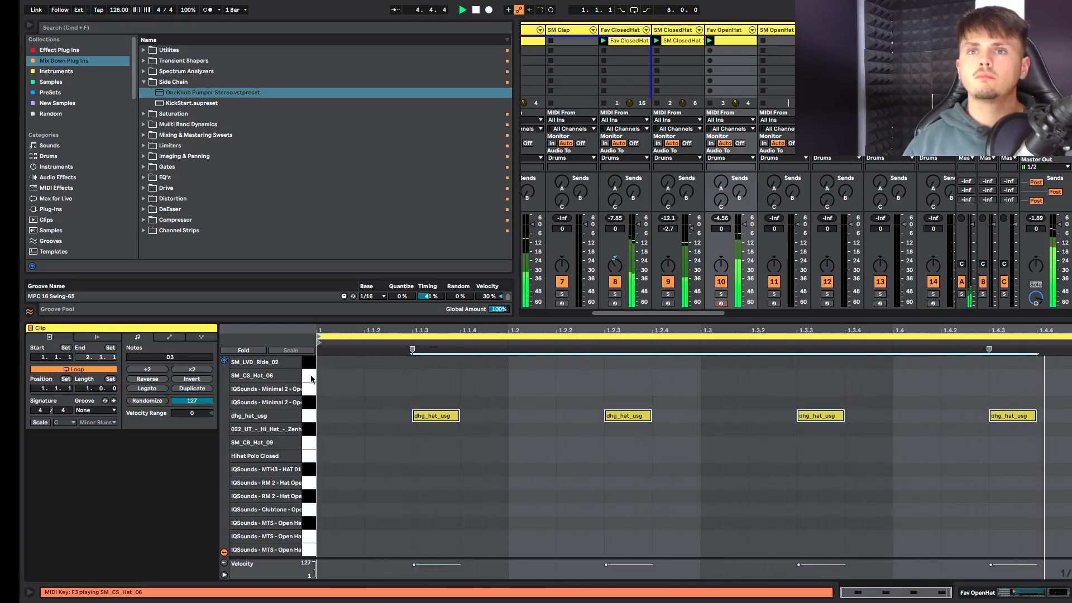
key(Down)
key(Down)
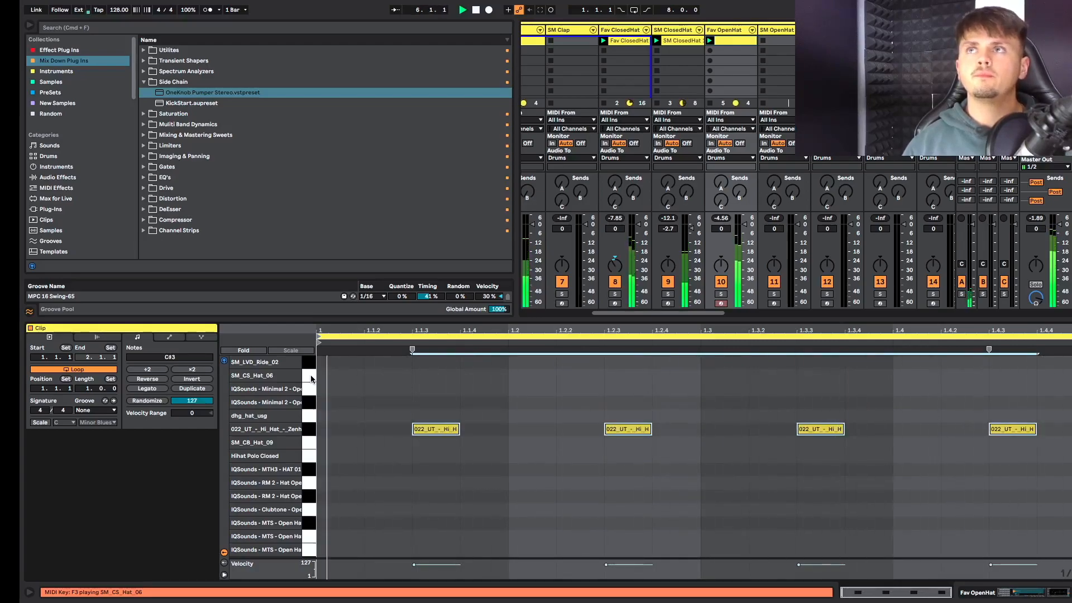
key(Down)
key(Down)
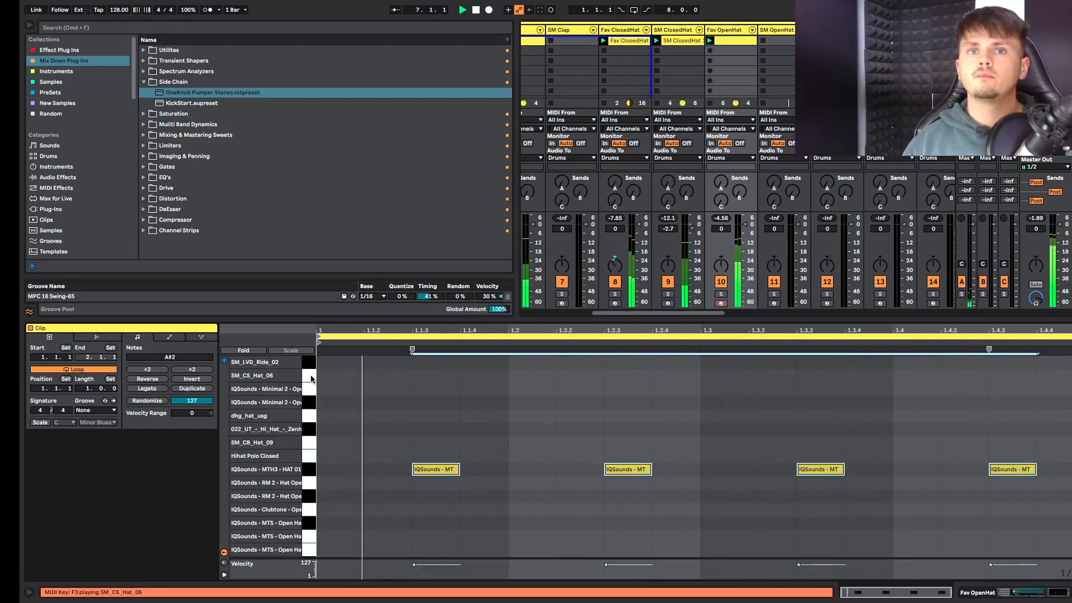
key(Down)
key(Down)
key(Down)
key(Down)
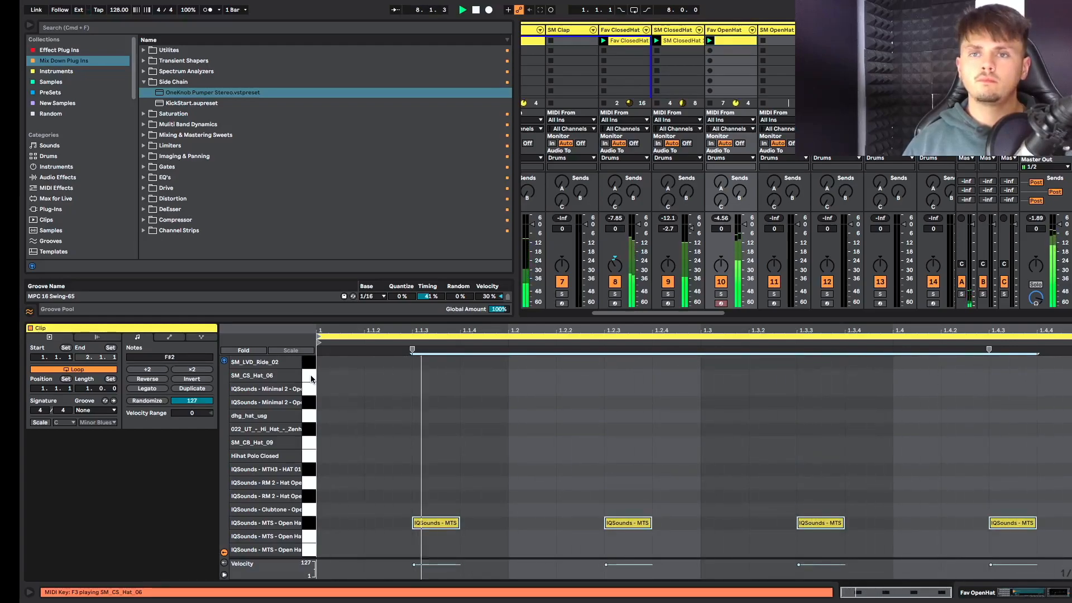
key(Down)
key(Down)
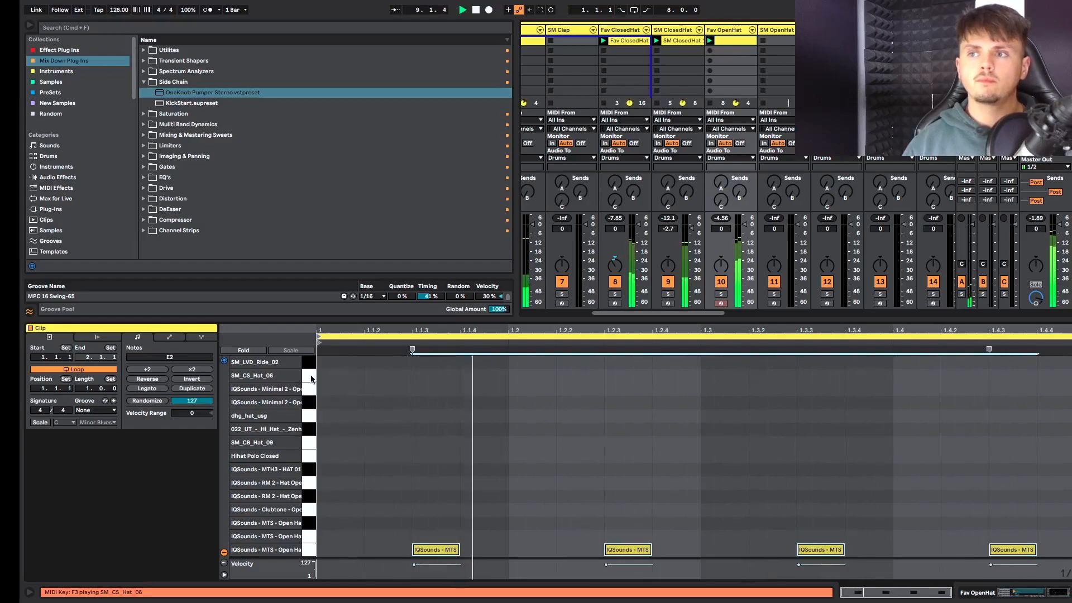
key(Down)
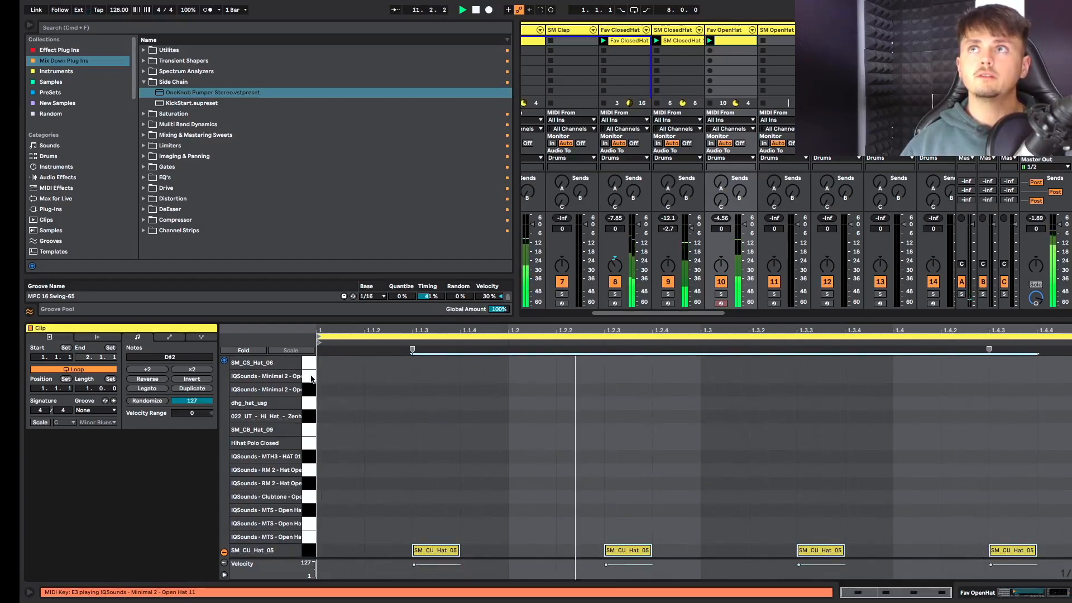
Create a clip on the SM OpenHat track with four offbeat notes on the OH Short MR10 Clean 03 row (F#3).
click(777, 44)
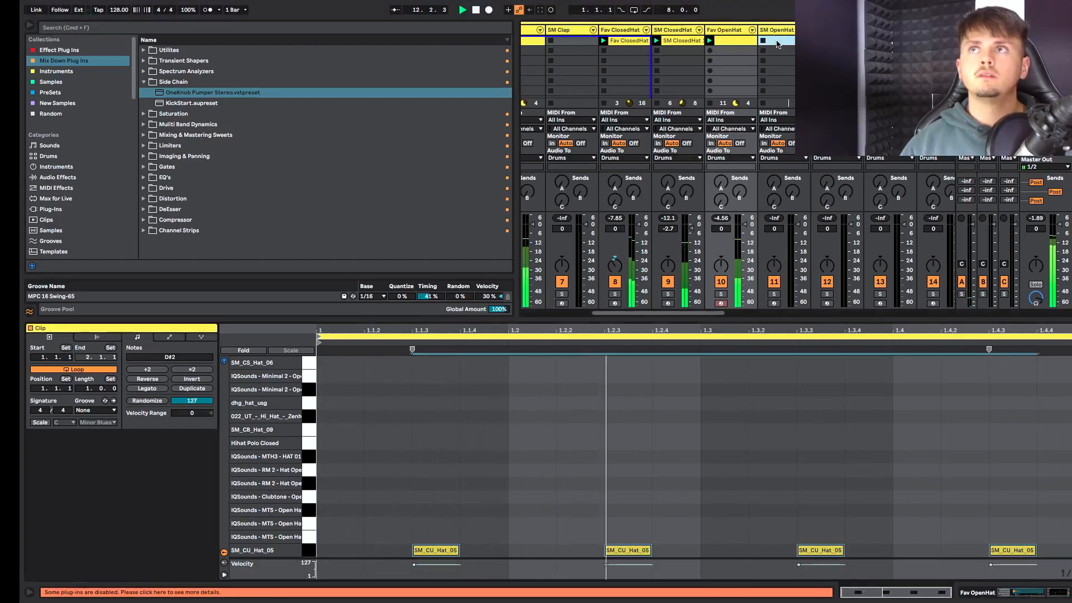
double_click(777, 45)
double_click(436, 361)
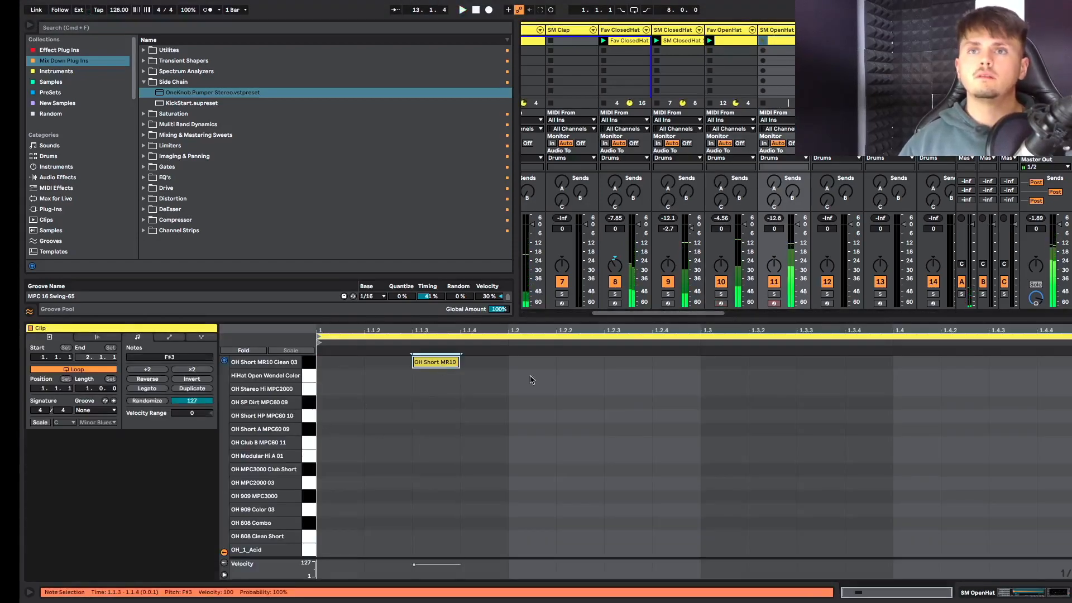
double_click(626, 362)
double_click(819, 362)
click(1037, 366)
double_click(1015, 362)
Audition samples during playback by moving all four SM OpenHat notes down row by row to OH_B_808_01 (B1).
drag(357, 365, 1050, 372)
key(space)
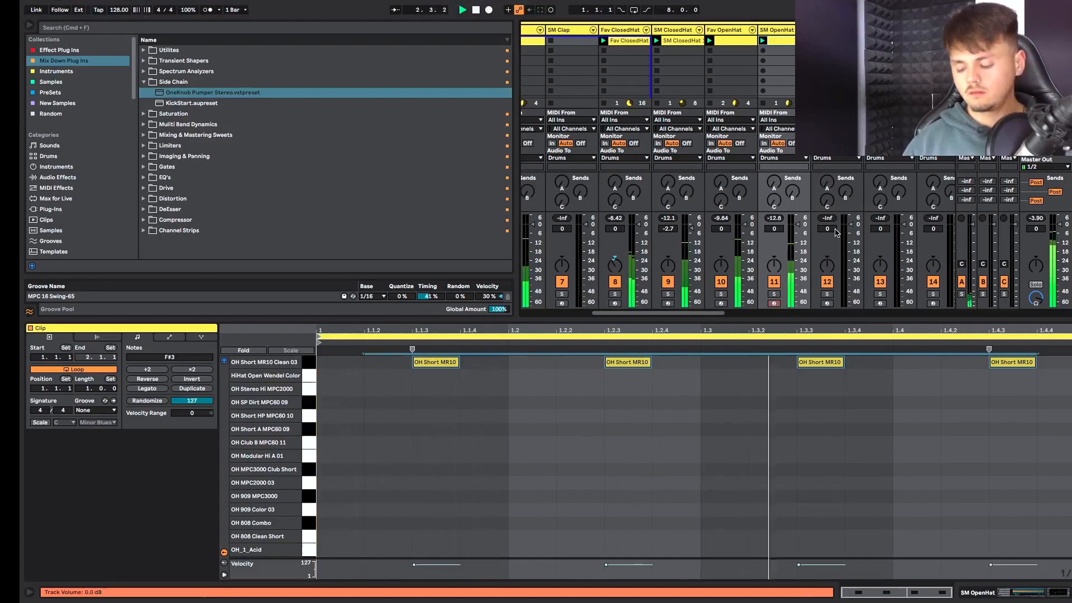
key(Down)
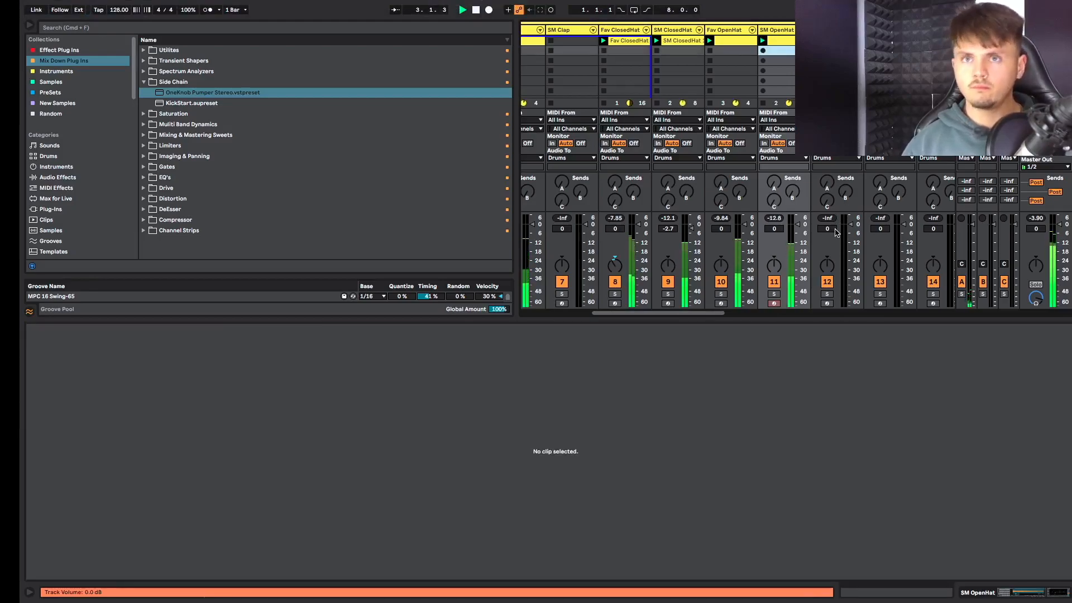
click(782, 39)
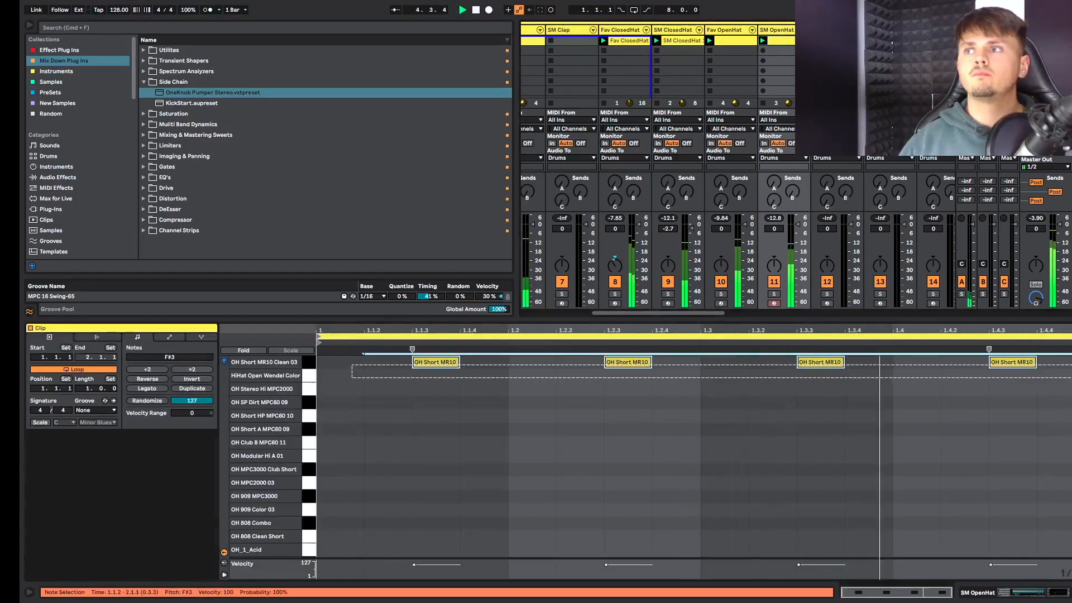
key(Down)
key(Down)
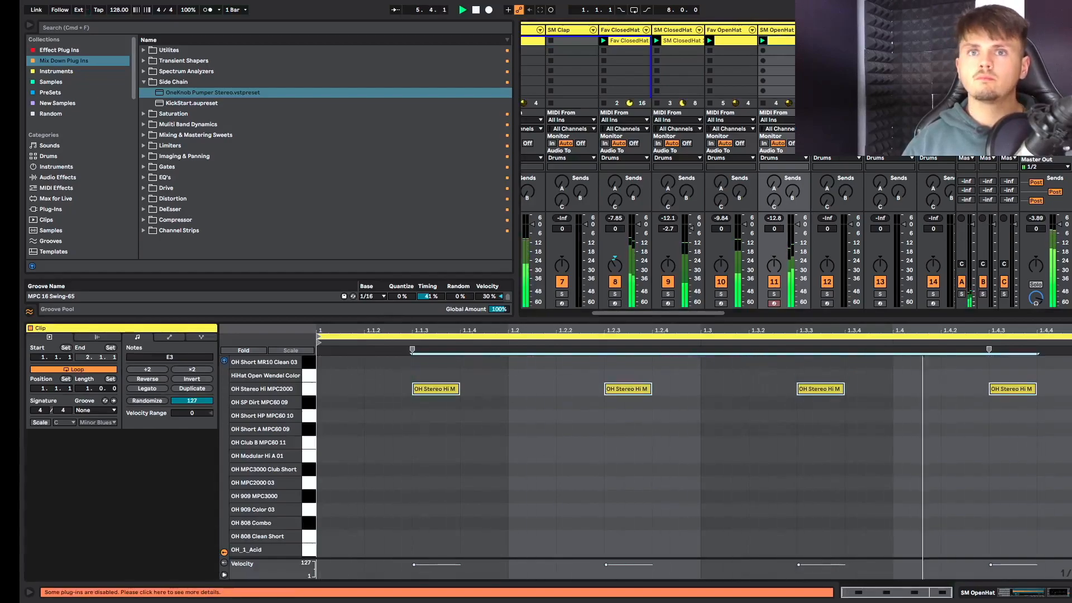
key(Down)
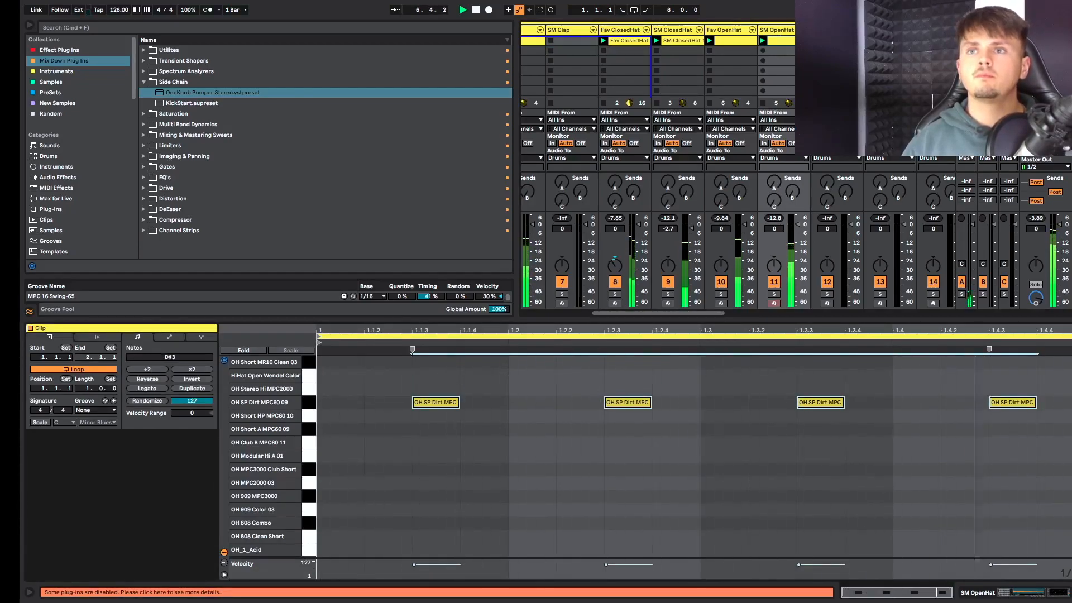
key(Down)
key(Down)
key(Down)
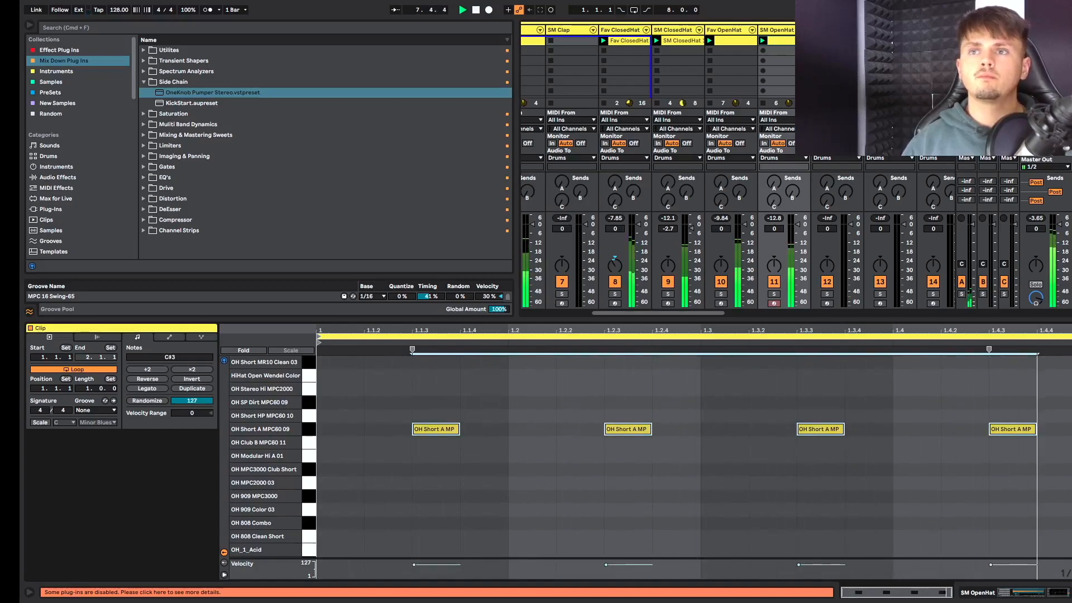
key(Down)
key(Down)
key(Down)
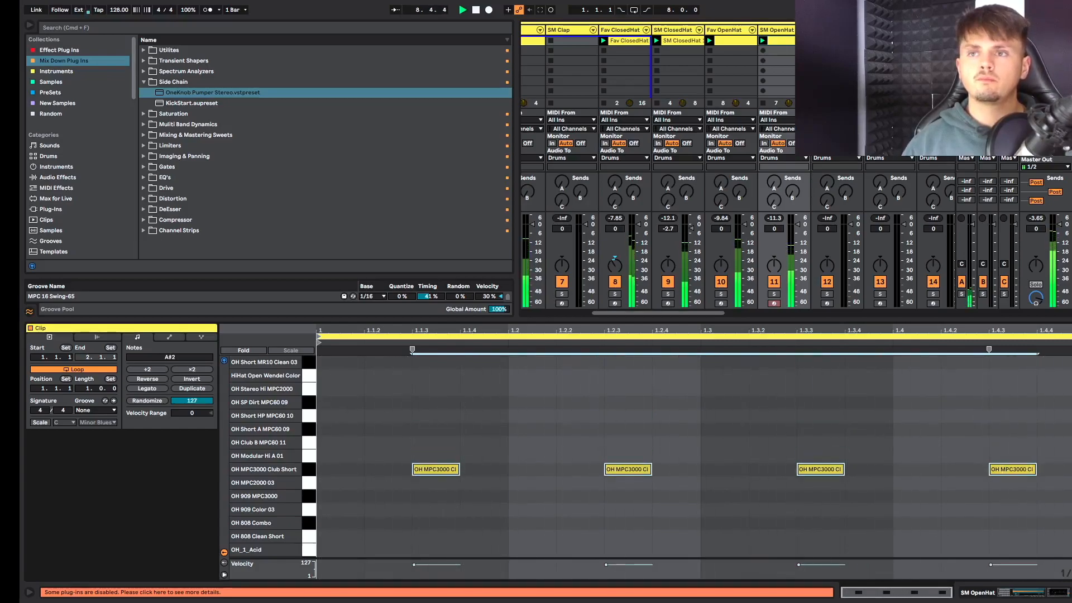
key(Down)
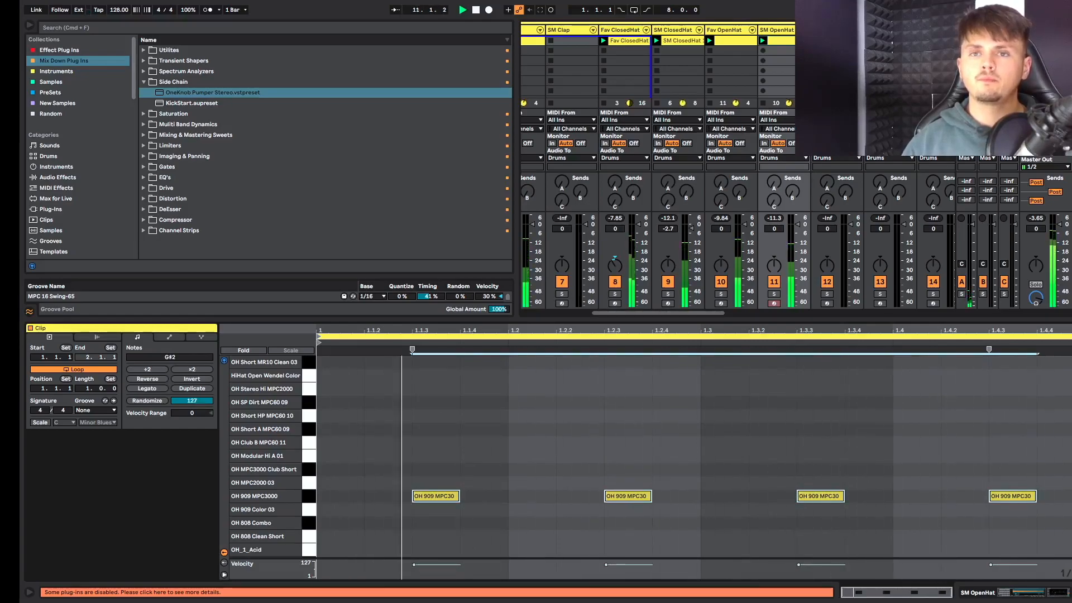
key(Down)
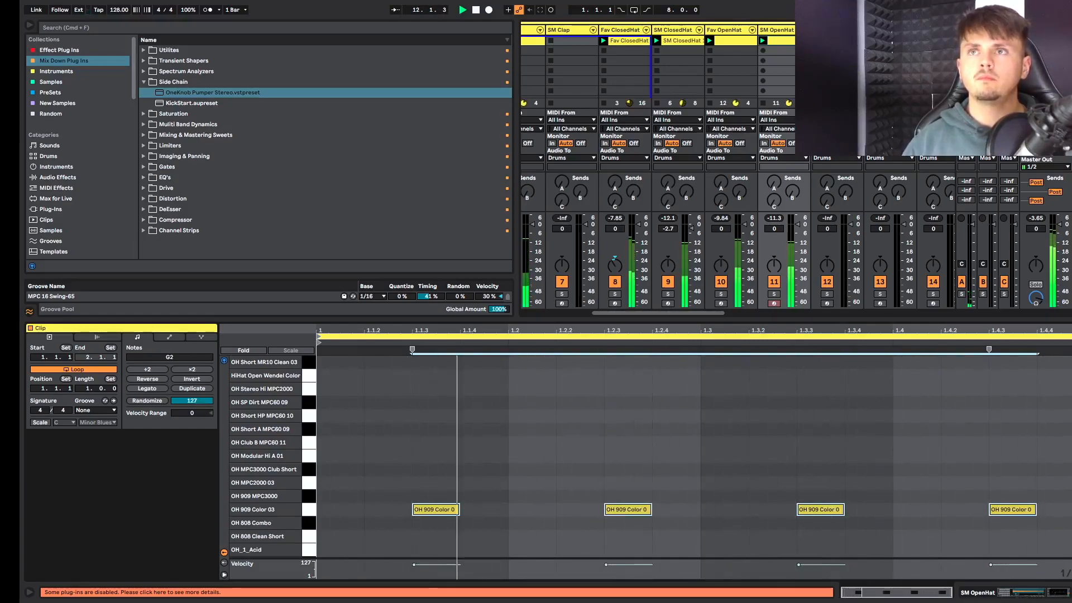
key(Down)
key(Down)
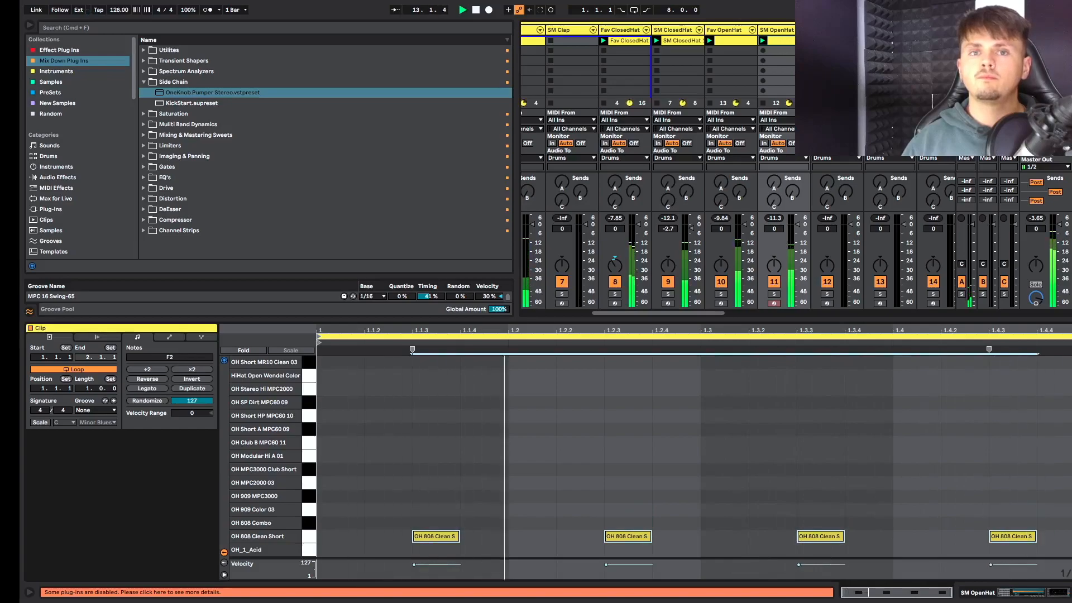
key(Down)
key(Down)
key(Down)
key(Down)
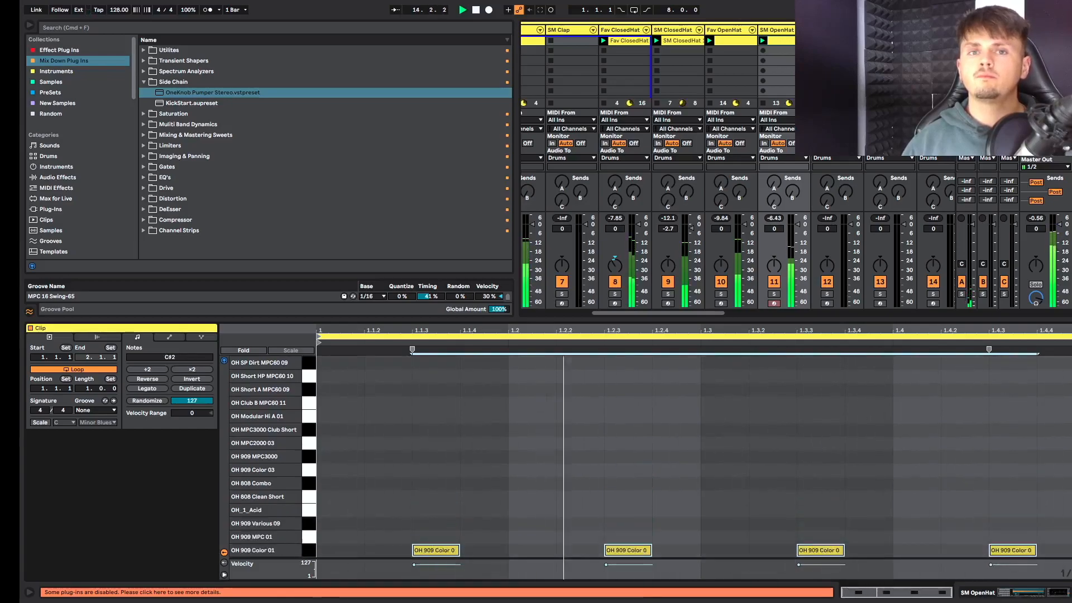
key(Down)
key(Down)
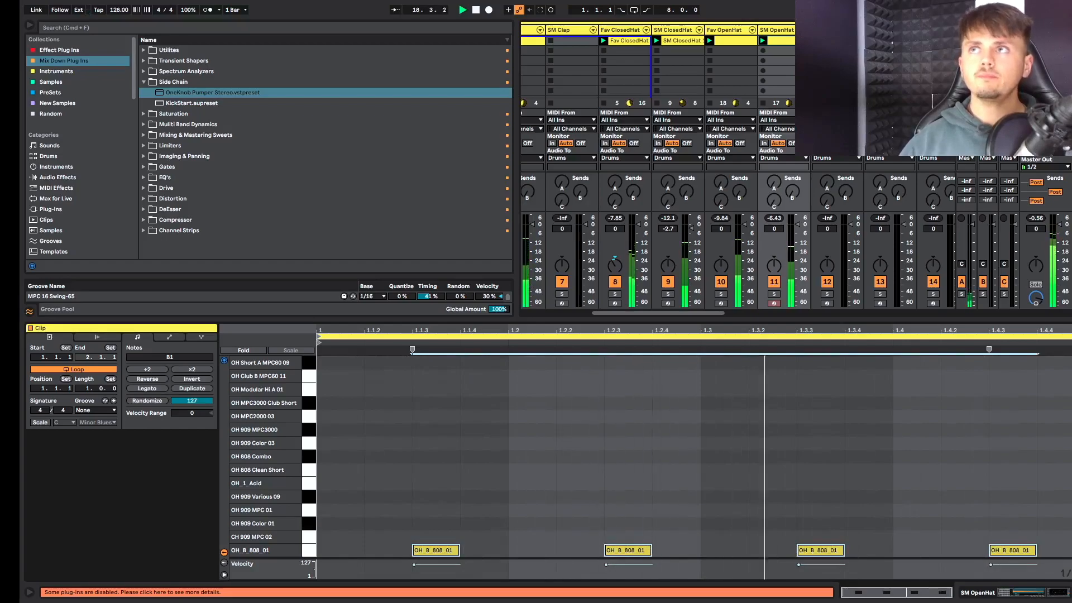
Duplicate the SM OpenHat track and open the first clip of the copy on track 12, then stop playback.
scroll(751, 77, right, 2)
click(702, 31)
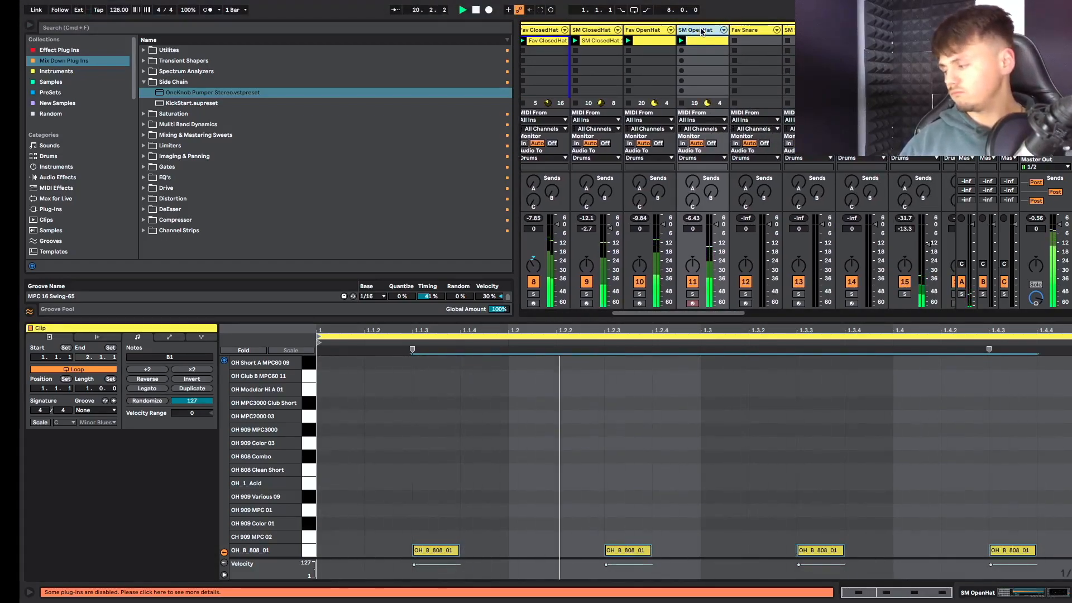
key(super+d)
click(748, 40)
click(749, 44)
key(space)
key(space)
key(space)
Try lower samples for the duplicated track's four open-hat notes, moving them down row by row to OH 505 Clean (C1).
drag(327, 541, 1069, 586)
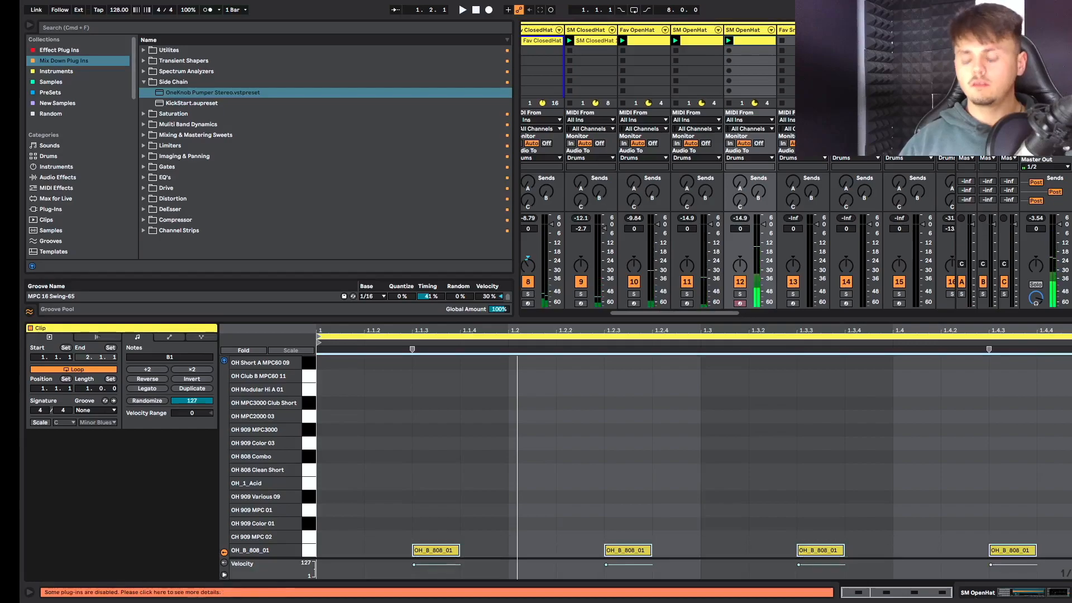
key(Down)
key(Down)
key(space)
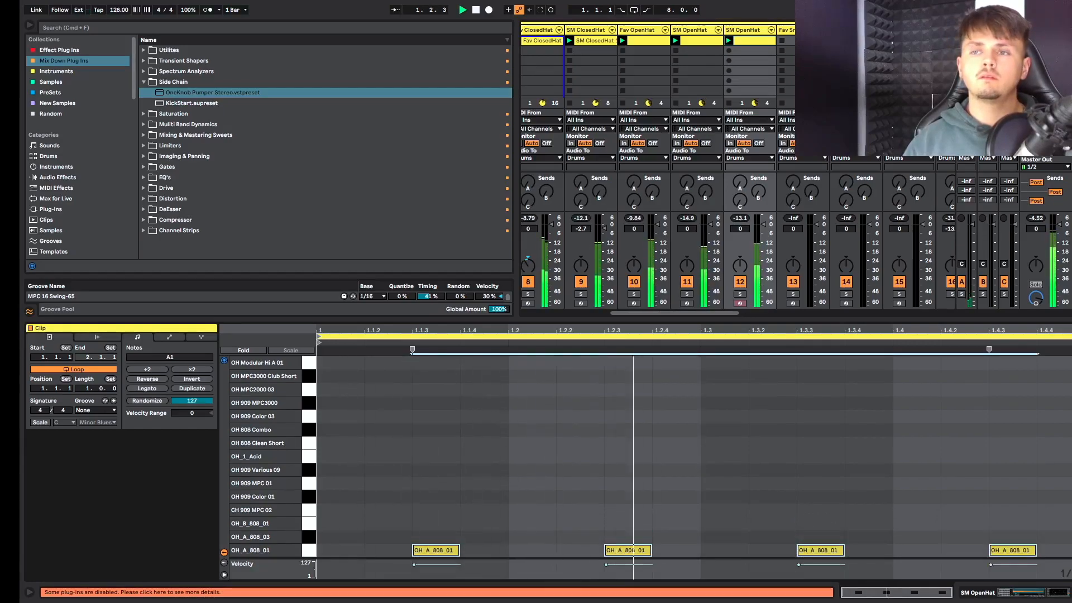
key(Up)
key(Up)
key(Down)
key(Down)
key(Down)
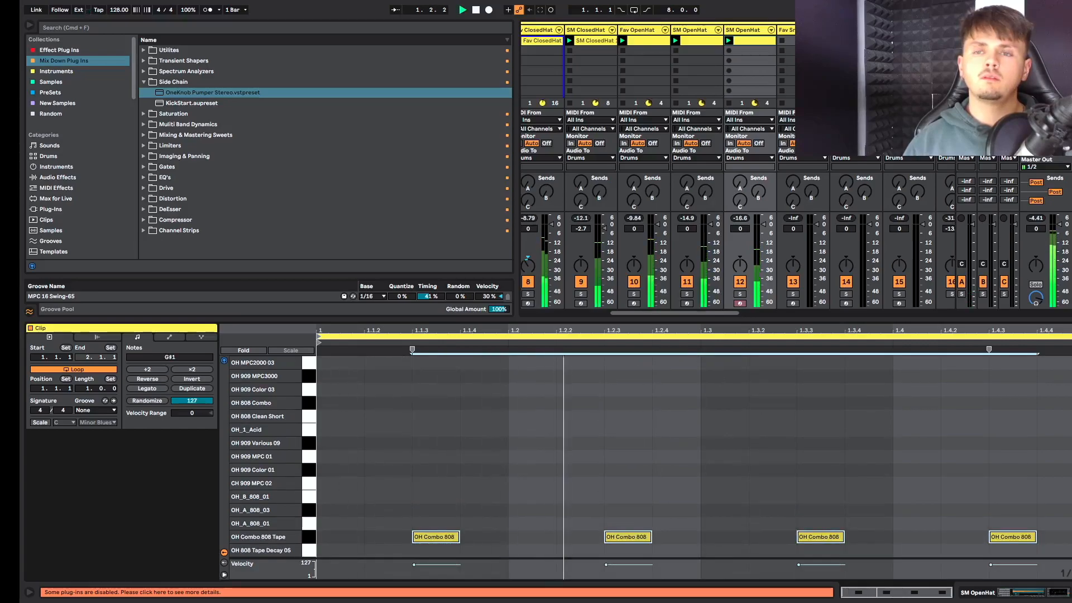
key(Down)
key(Down)
key(Down)
key(Down)
key(Down)
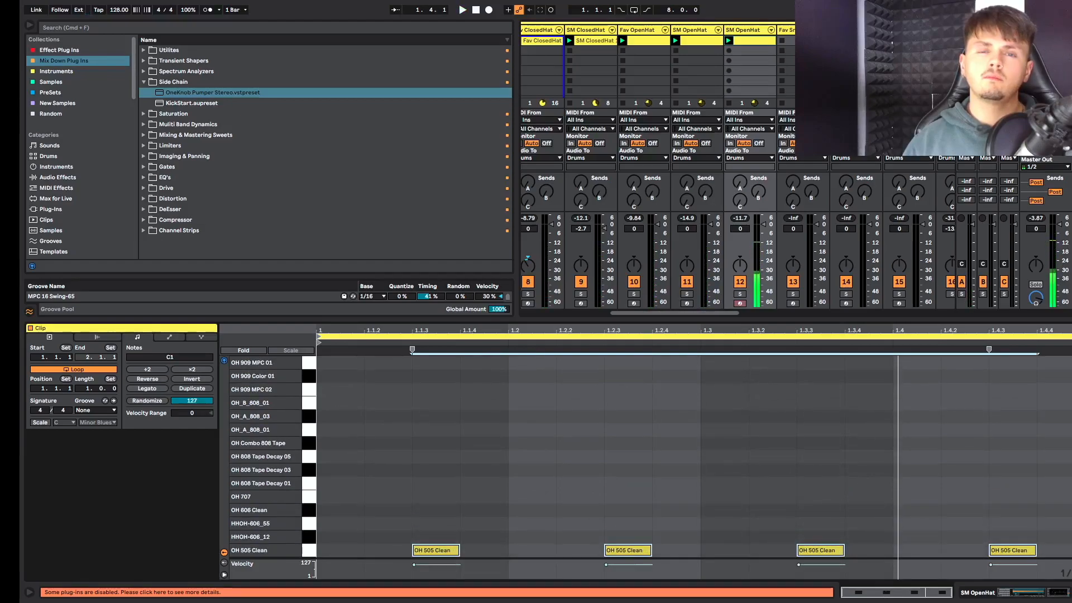
Audition higher samples with playback stopped and settle the duplicated track's four notes on OH Short HP MPC60 10 (D3).
key(Up)
key(Up)
key(Up)
key(Up)
key(Up)
key(Up)
key(Up)
key(Up)
key(Up)
key(Up)
key(Up)
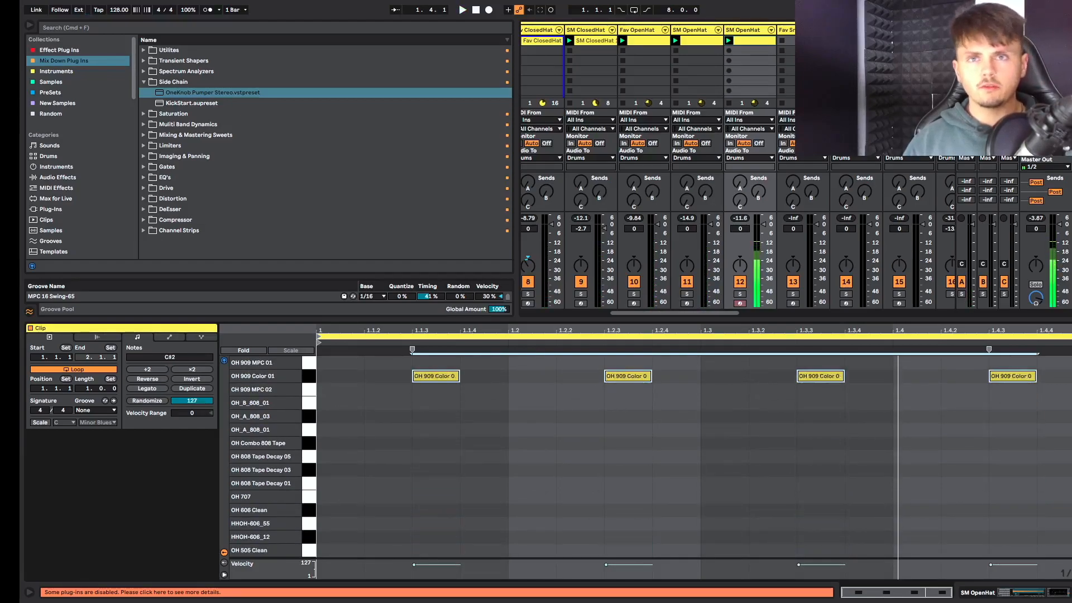
key(Down)
key(Down)
key(Down)
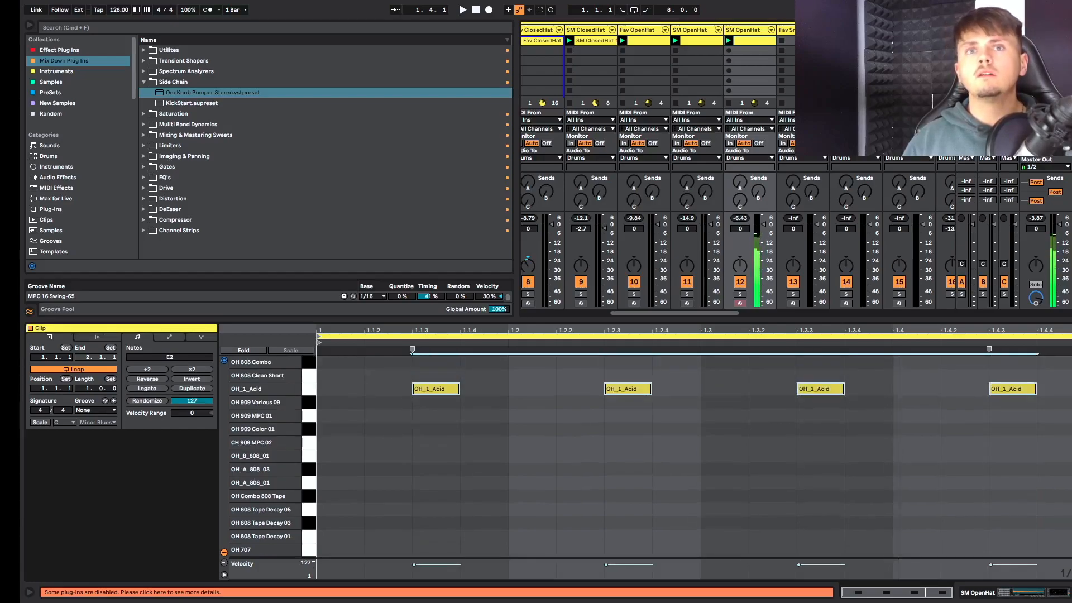
key(Up)
key(Up)
key(Up)
key(Up)
key(Up)
key(Up)
key(Up)
key(Up)
key(Up)
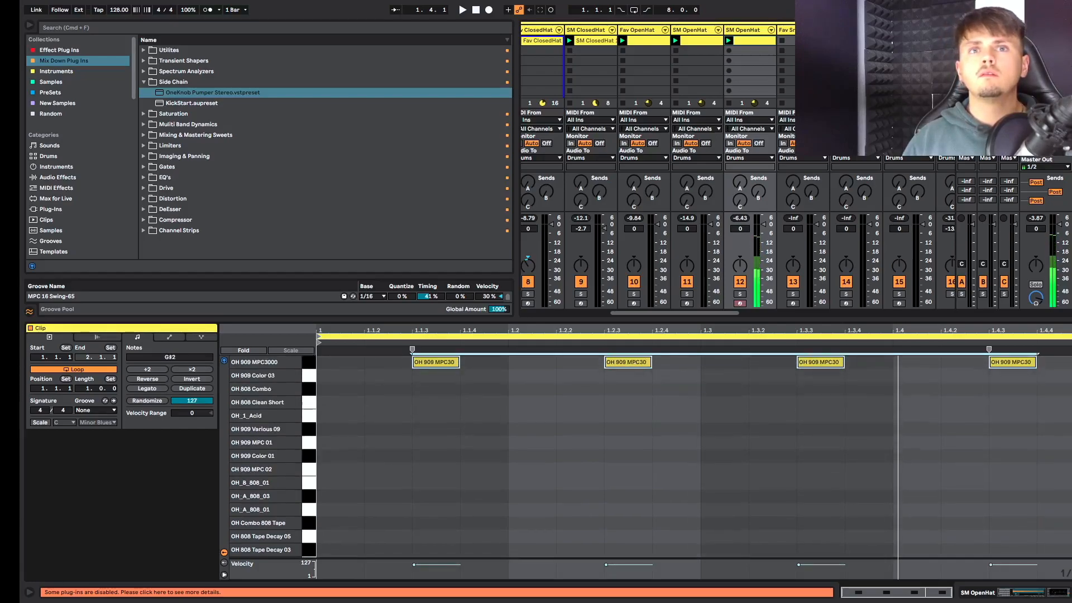
key(Up)
key(Up)
key(Up)
key(Up)
key(Up)
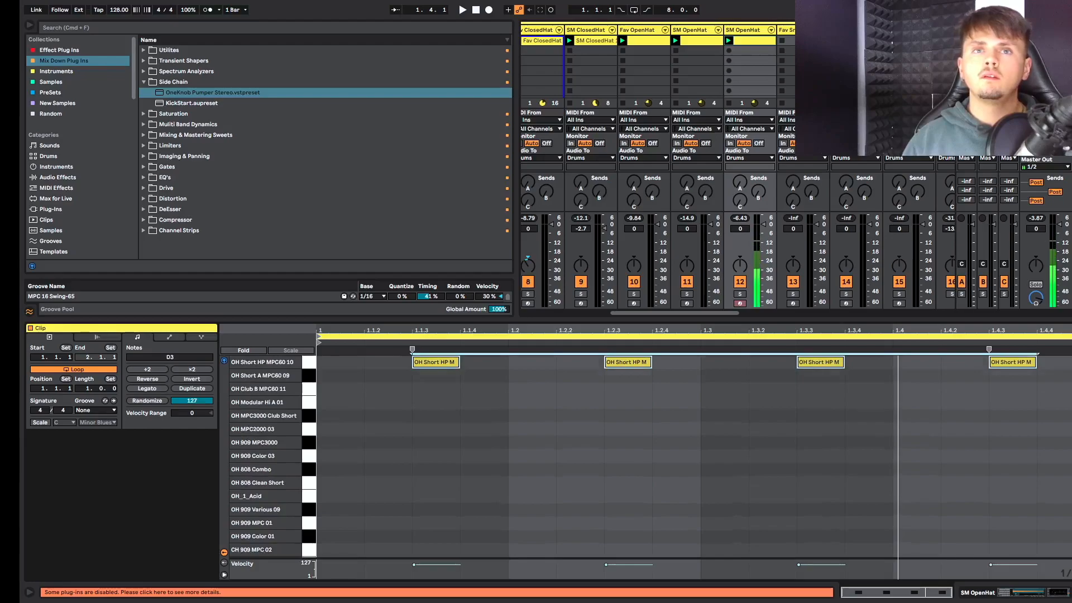
key(Down)
key(Down)
key(Down)
key(Down)
key(Down)
key(Down)
key(Down)
key(Down)
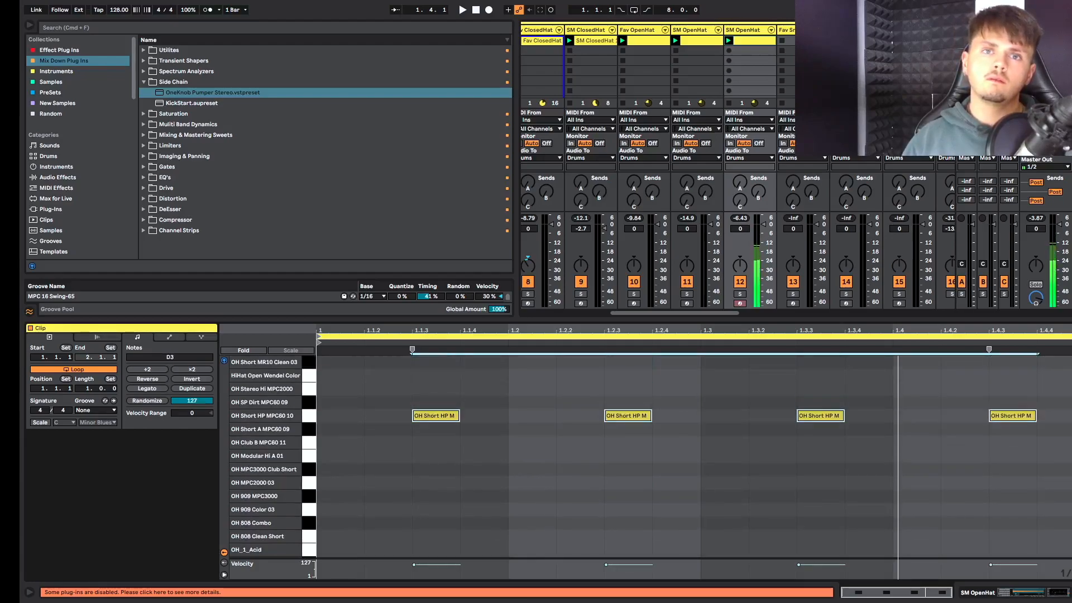
Audition lower samples during playback and settle track 12's four open-hat notes on OH 909 Color 03 (G2).
key(space)
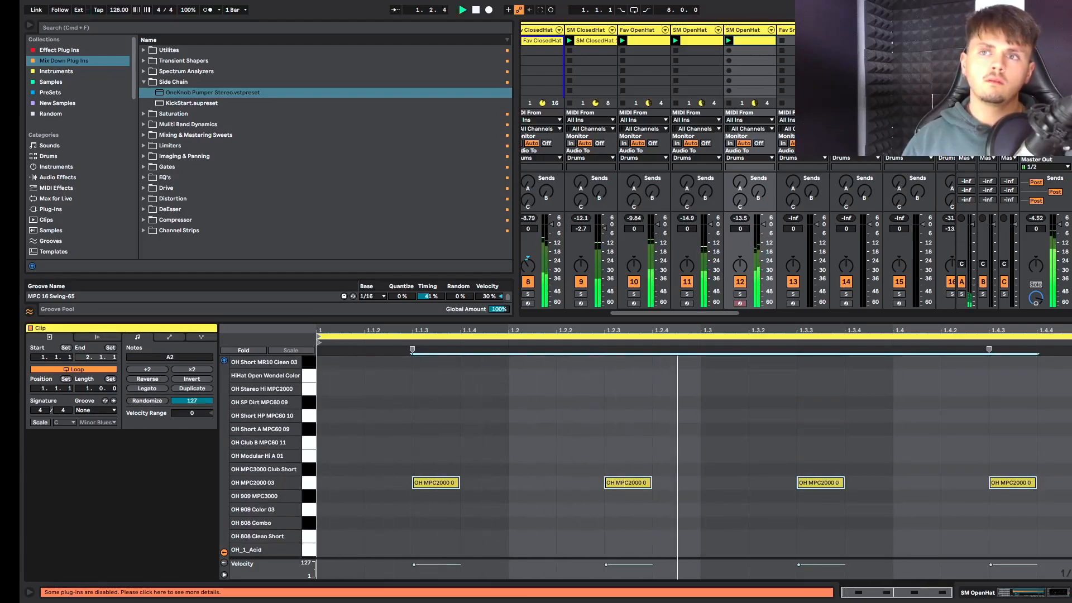
key(Down)
key(Down)
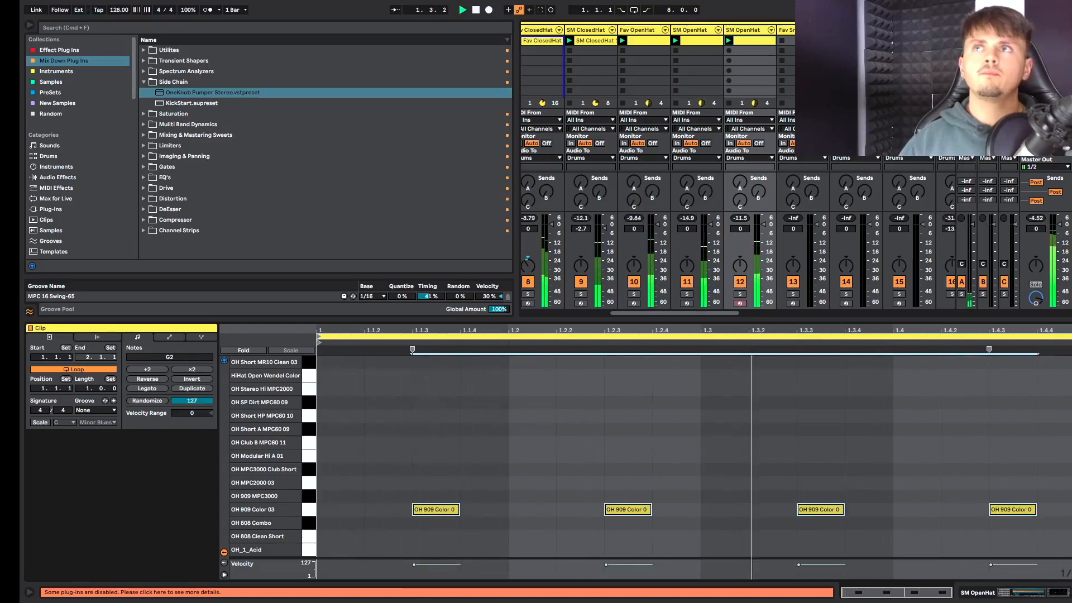
Select the OH 909 Color 03 pad in the Sample From Mars Open Hats rack and switch its Simpler to Classic mode.
key(shift+Tab)
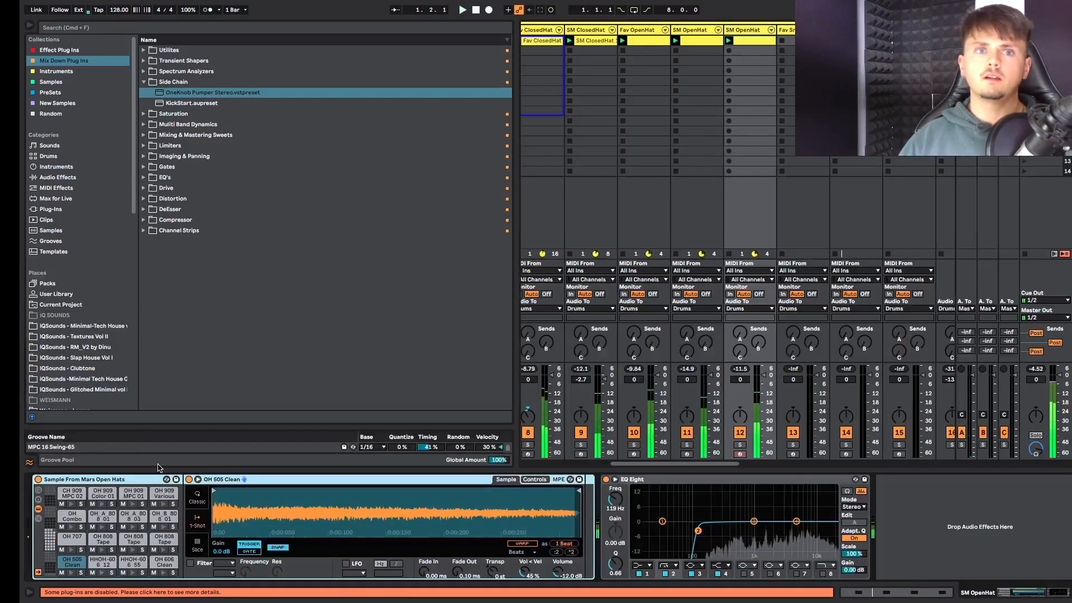
click(51, 534)
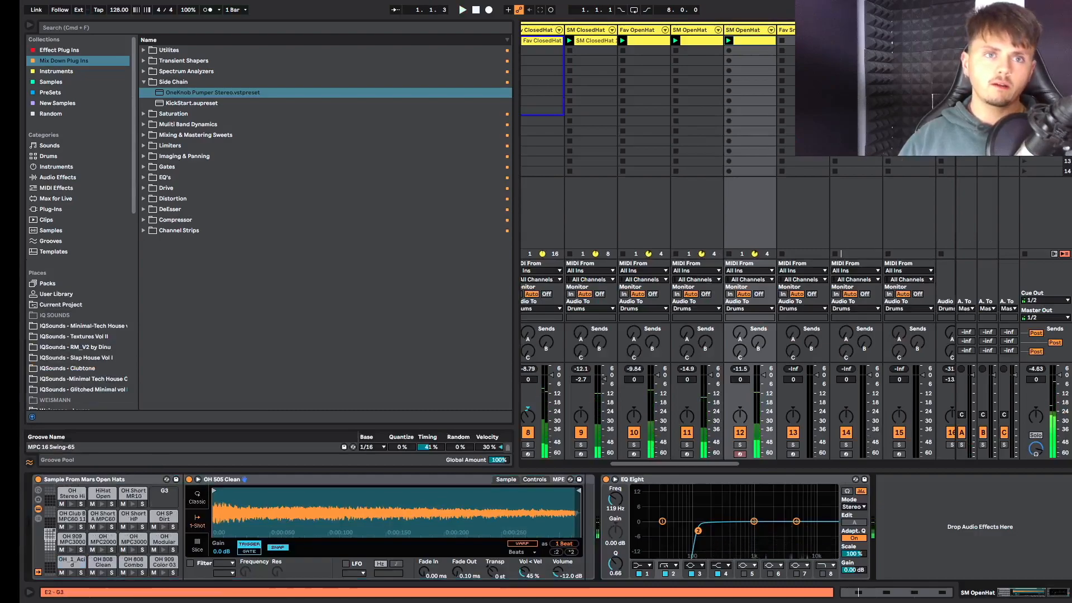
click(160, 564)
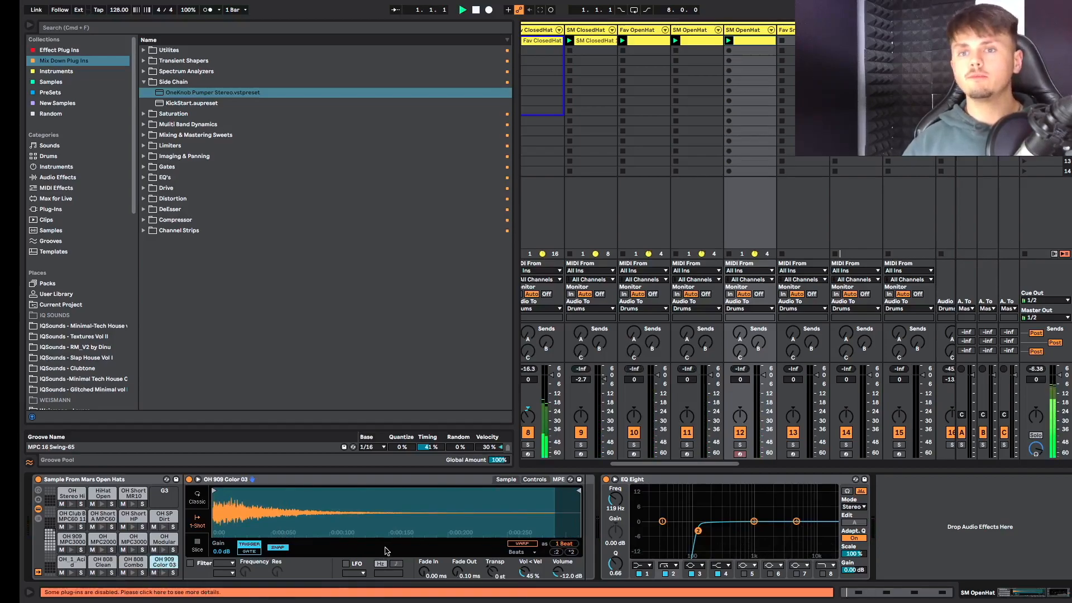
click(198, 497)
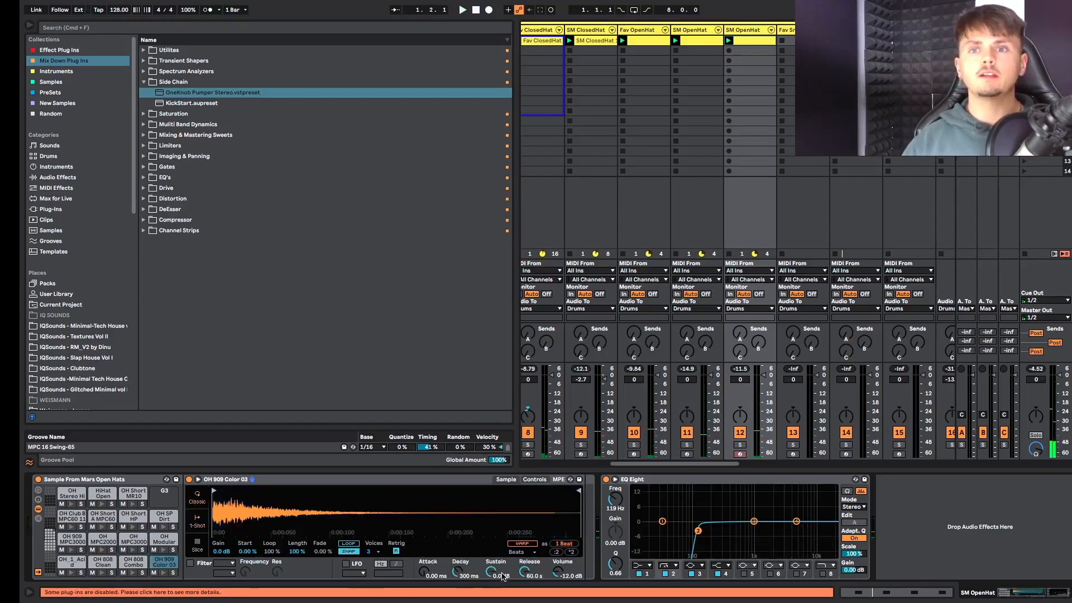
Set the OH 909 Color 03 sample's sustain to -inf dB and decay to 379 ms, checking track 12 in solo and in the mix.
key(space)
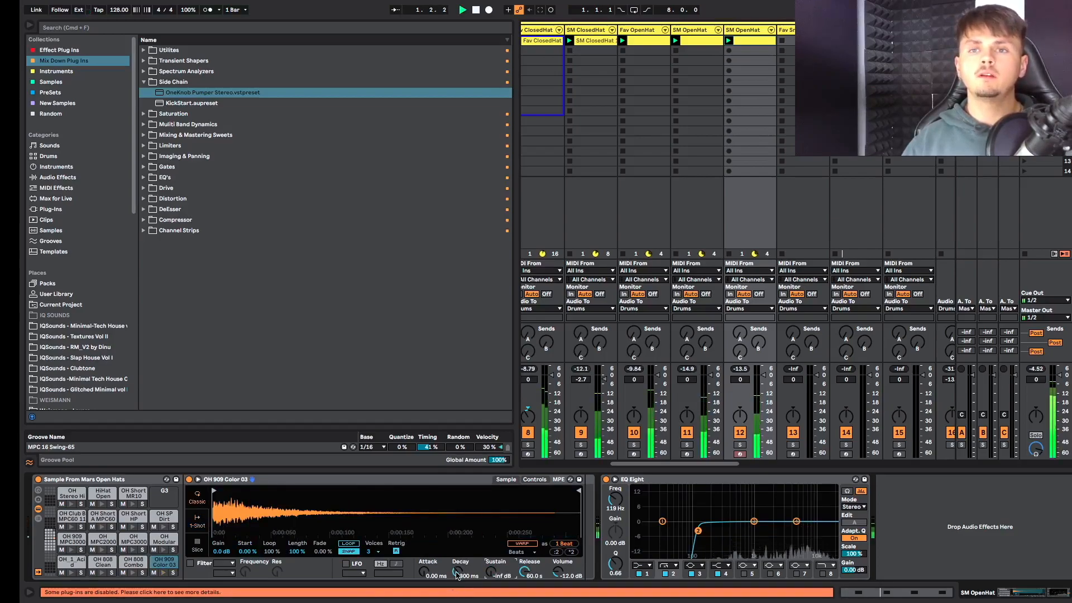
click(740, 452)
drag(457, 572, 458, 557)
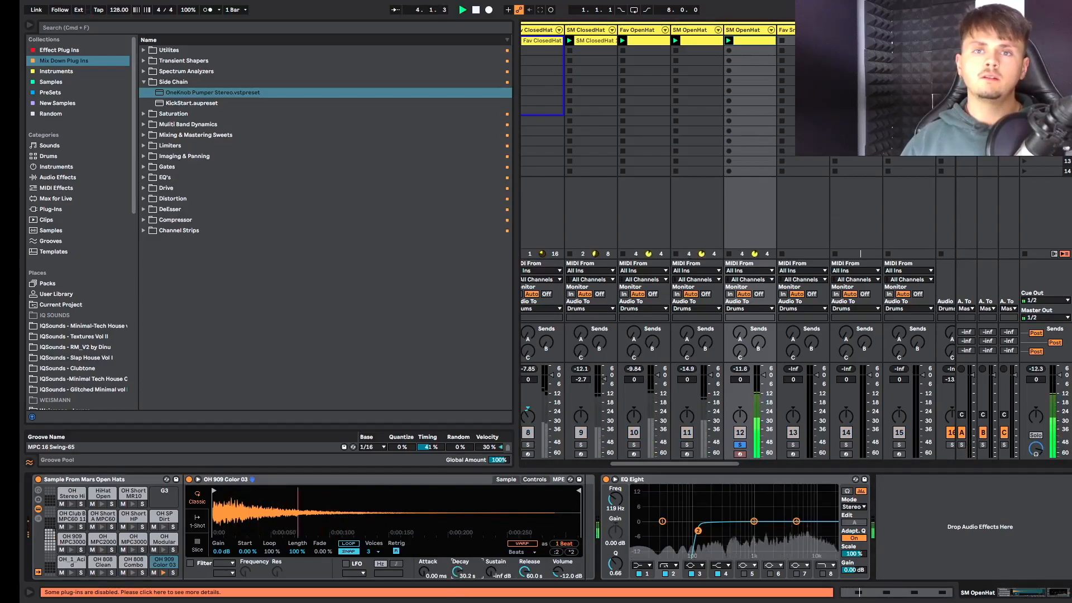
drag(457, 572, 457, 576)
key(space)
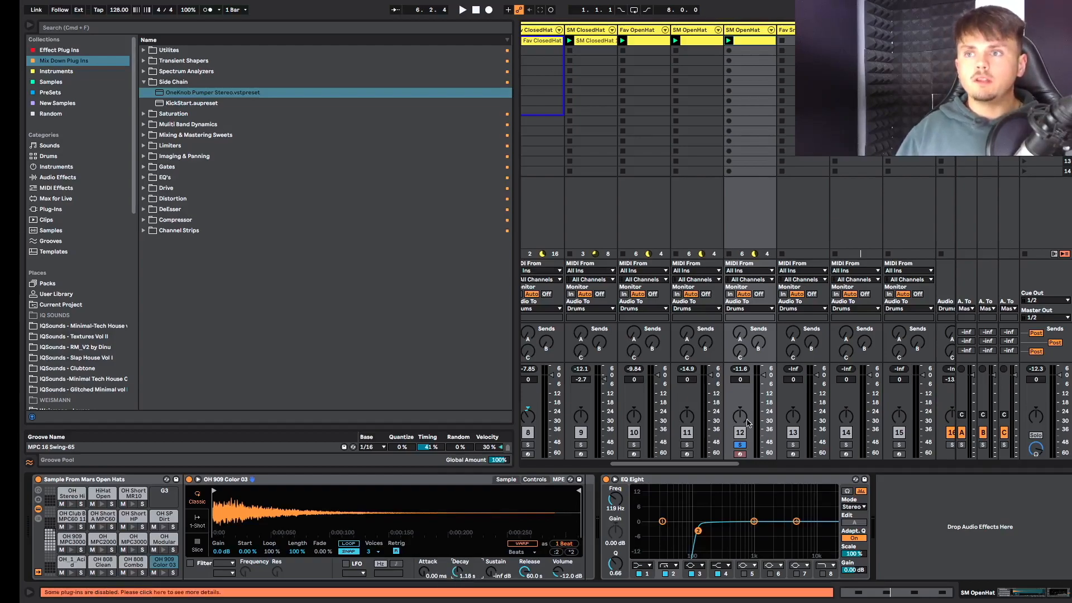
key(space)
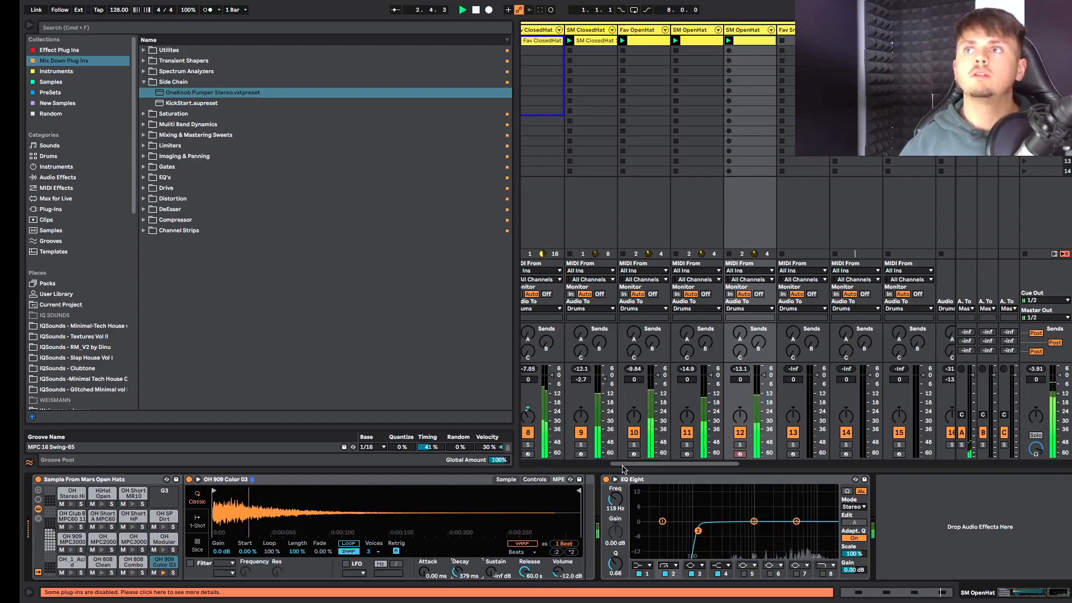
Pan the Synths group on track 60 to 10R while the full groove plays.
scroll(624, 468, right, 4)
scroll(629, 460, right, 2)
scroll(629, 459, right, 7)
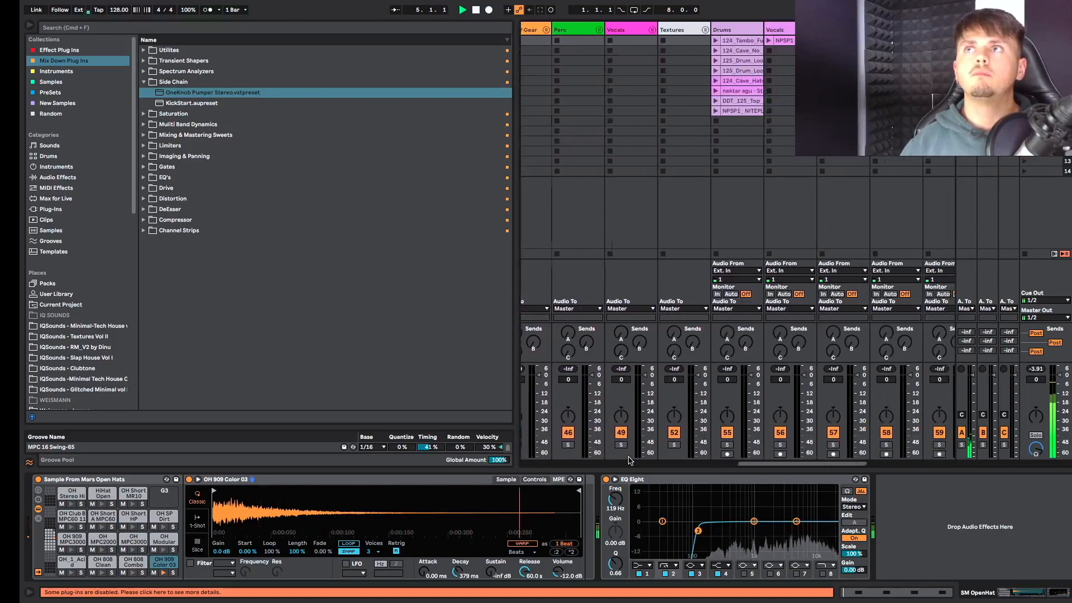
scroll(629, 460, right, 2)
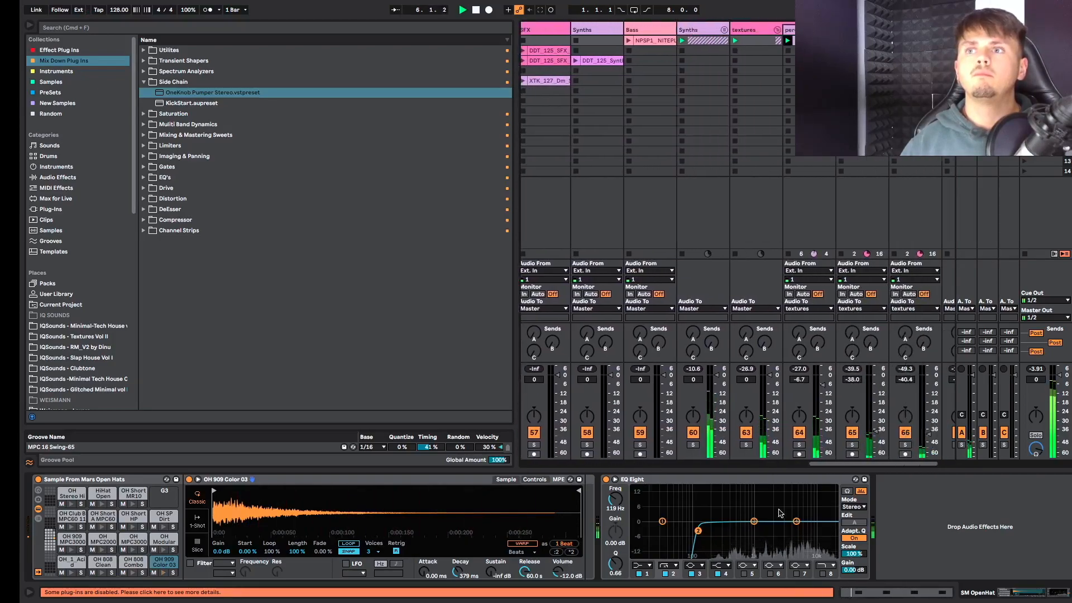
click(693, 433)
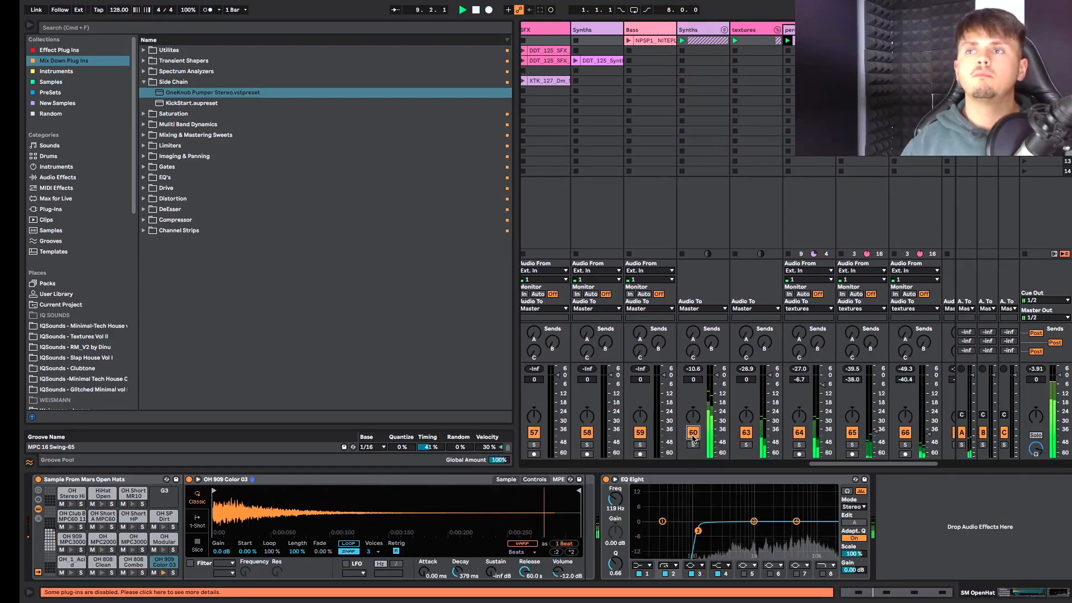
click(693, 415)
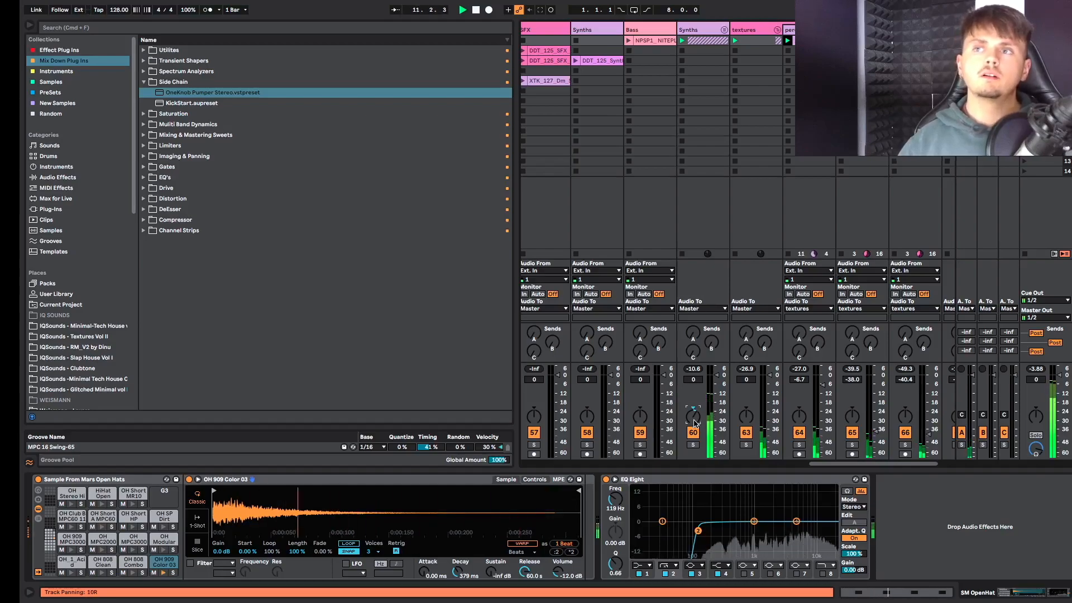
scroll(646, 286, left, 1)
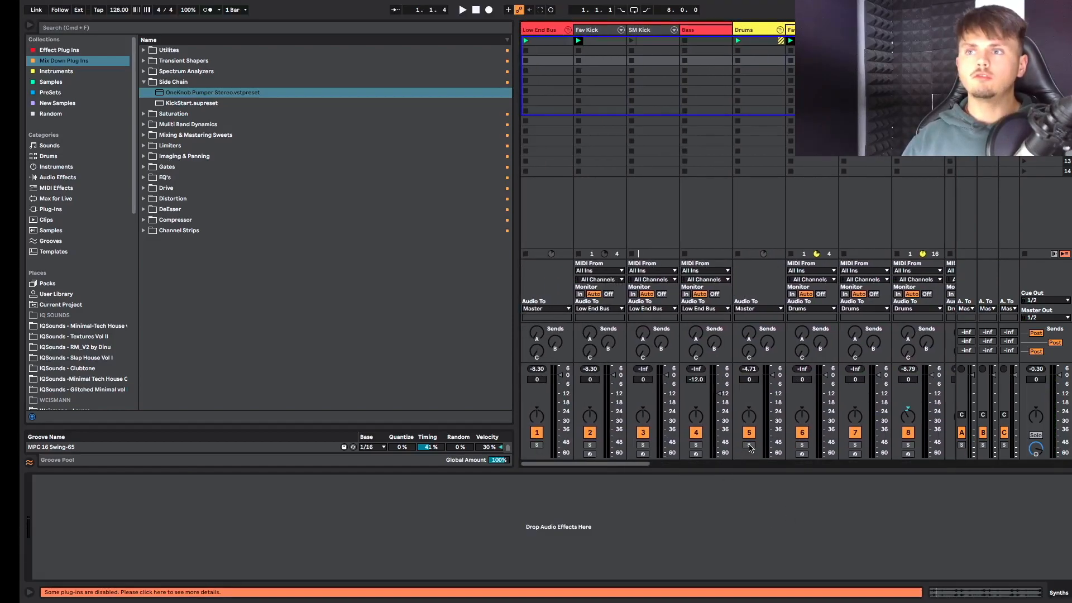
Listen to the Drums group in solo, look over its tracks, and collapse the group.
click(749, 445)
key(space)
scroll(750, 445, right, 3)
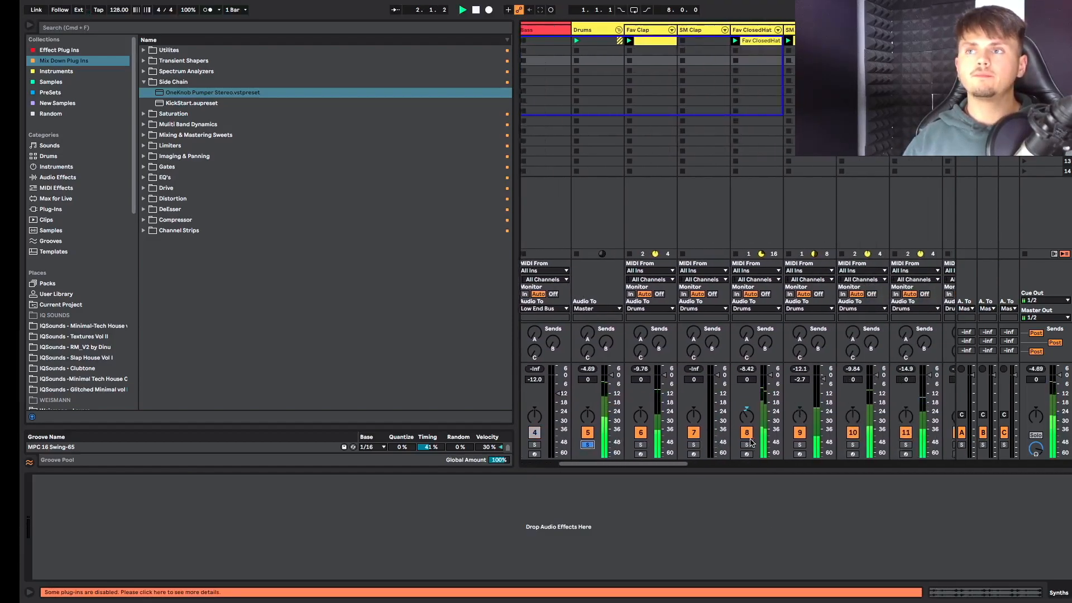
scroll(751, 444, right, 2)
scroll(751, 443, left, 4)
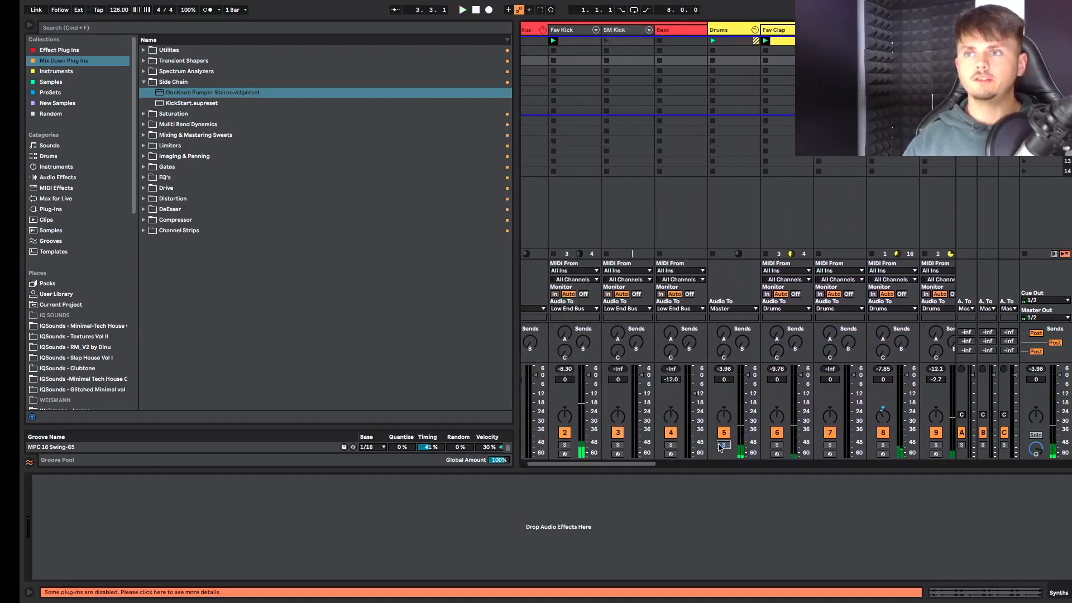
click(755, 30)
Audition the NPSP1 NITEPLAN - WUB CITY clip in solo on the Drums audio track 55 and delete it.
scroll(753, 34, right, 4)
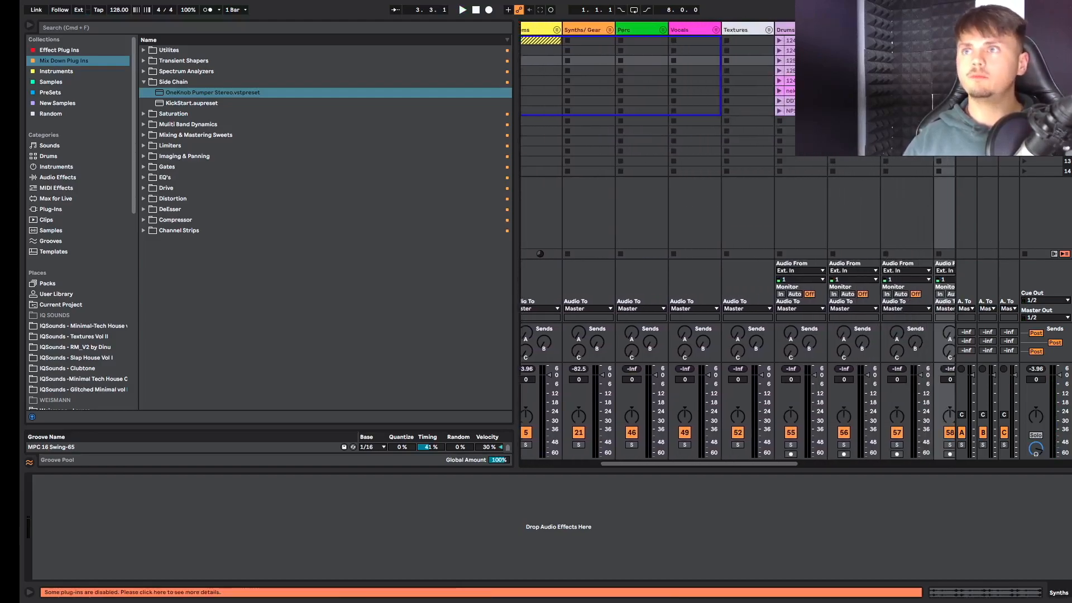
click(780, 110)
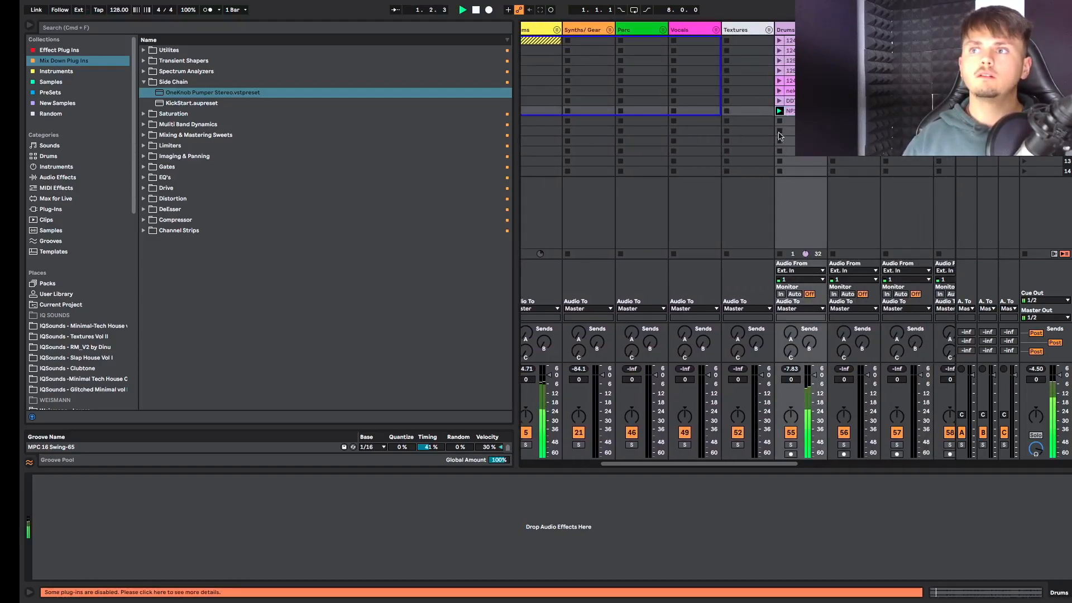
click(792, 445)
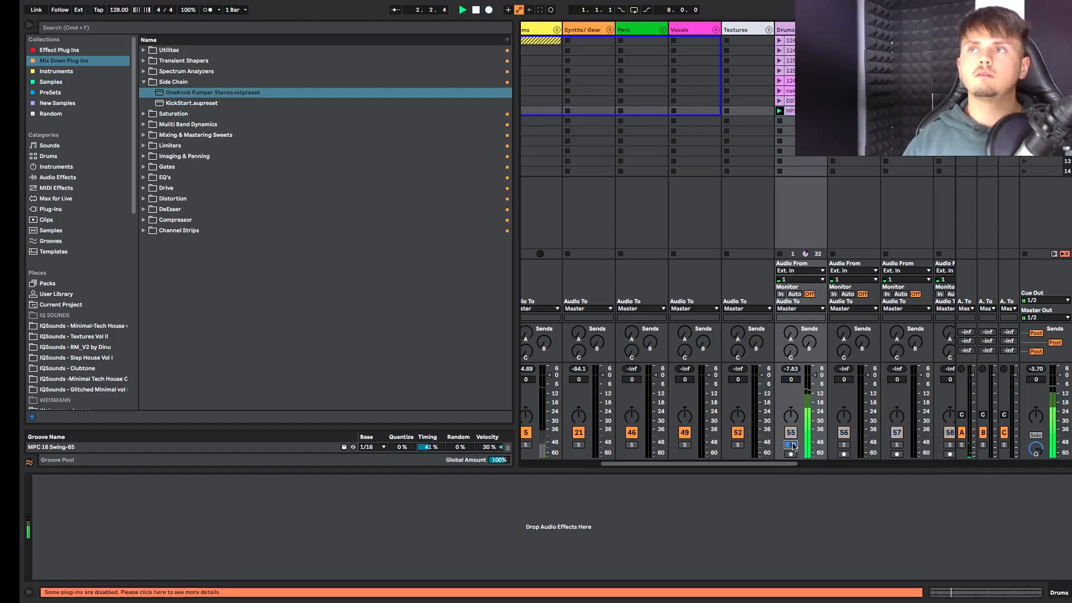
click(785, 111)
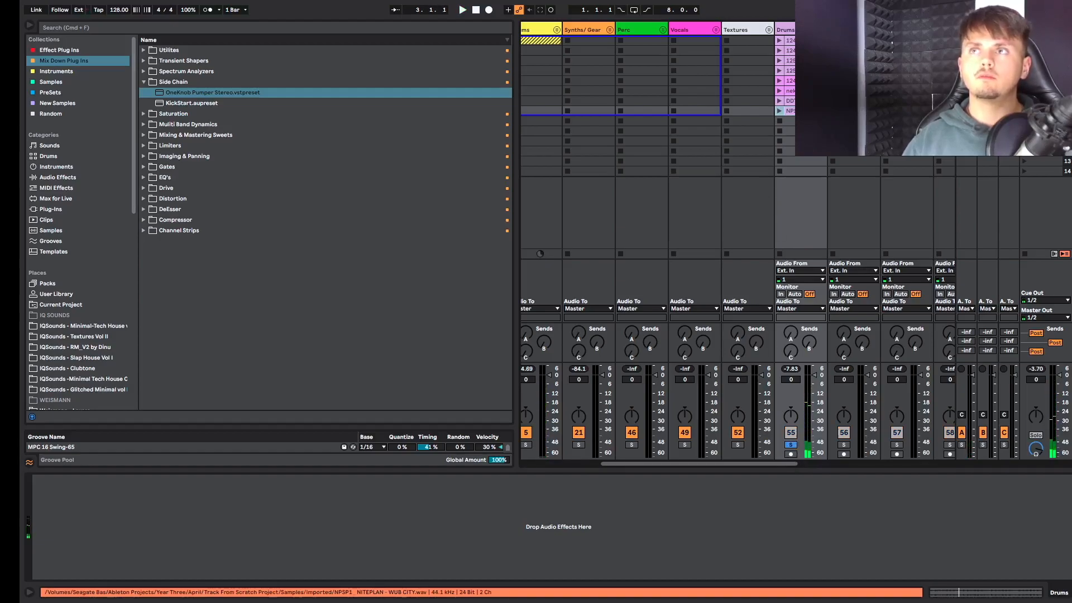
key(Delete)
Audition the DDT_125_Top, nektar agu and 124_Cave_Hat clips on track 55, and delete the DDT_125_Top and 124_Cave_Hat clips.
click(779, 100)
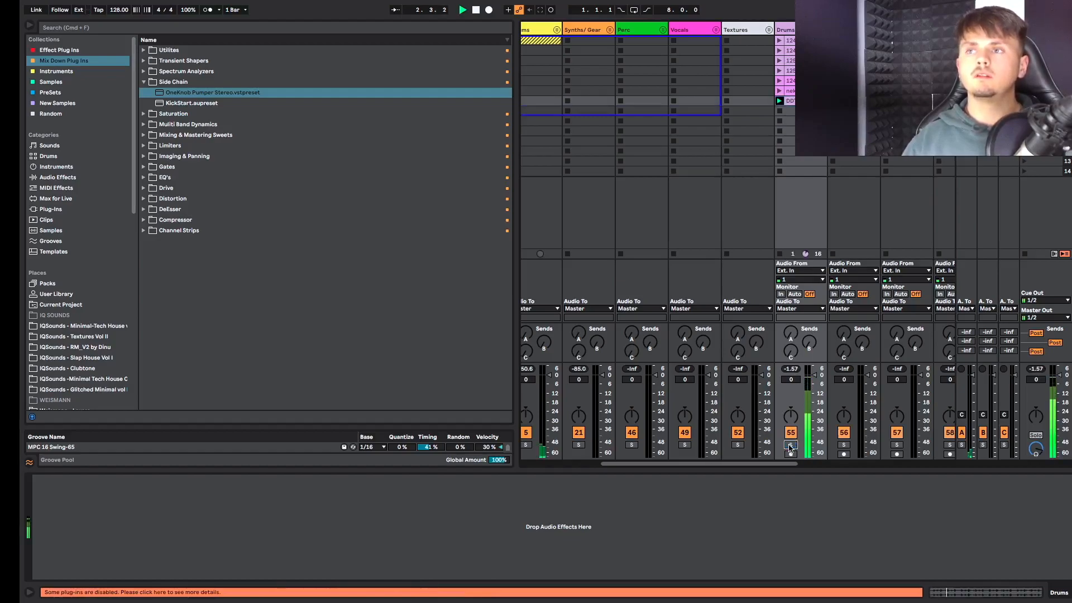
scroll(778, 204, right, 2)
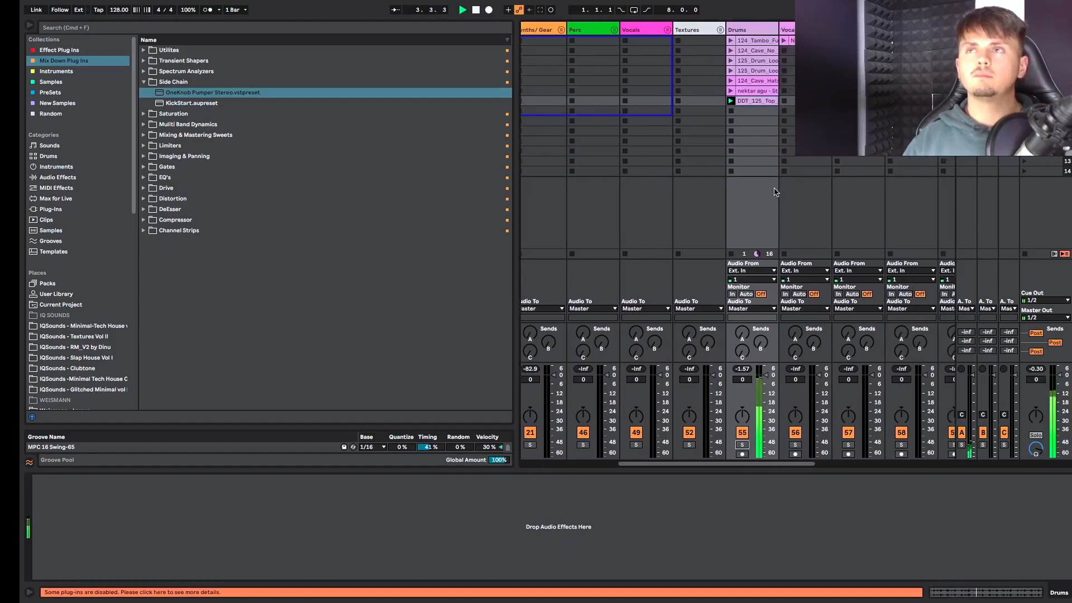
click(730, 91)
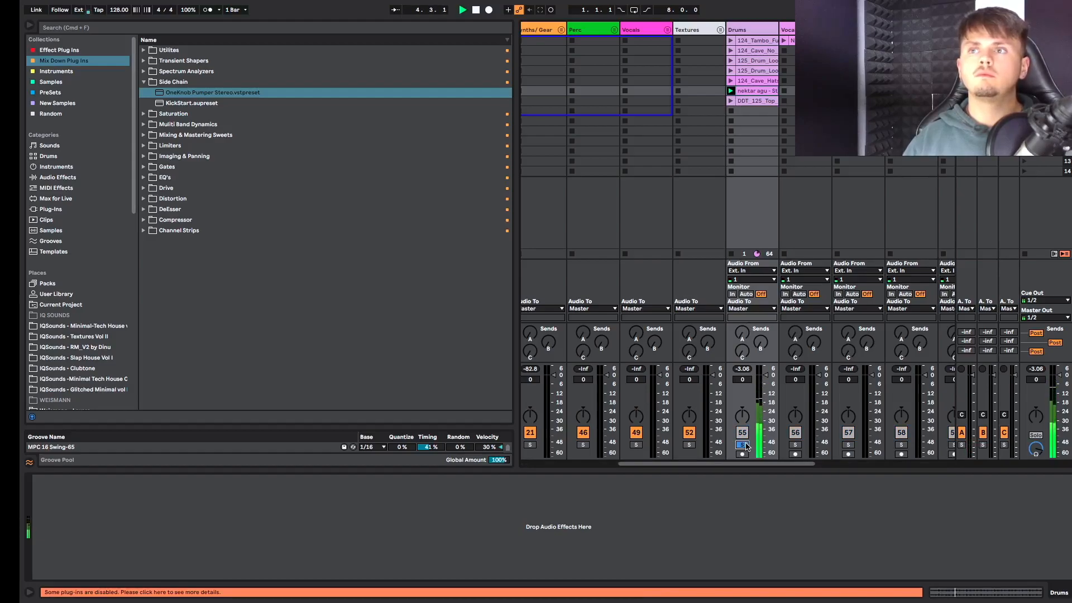
click(731, 80)
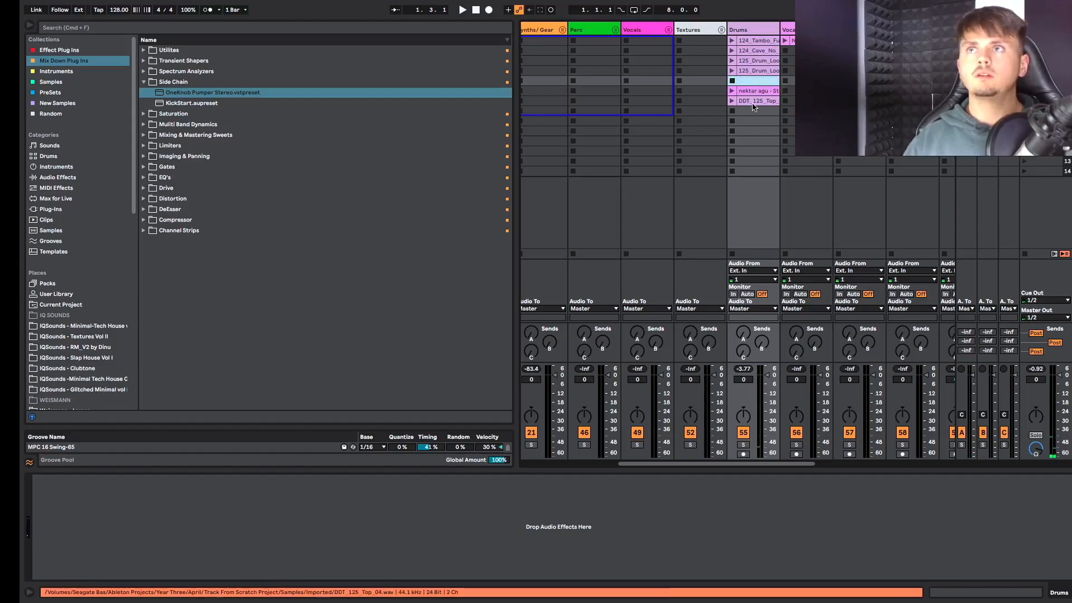
drag(751, 82, 753, 102)
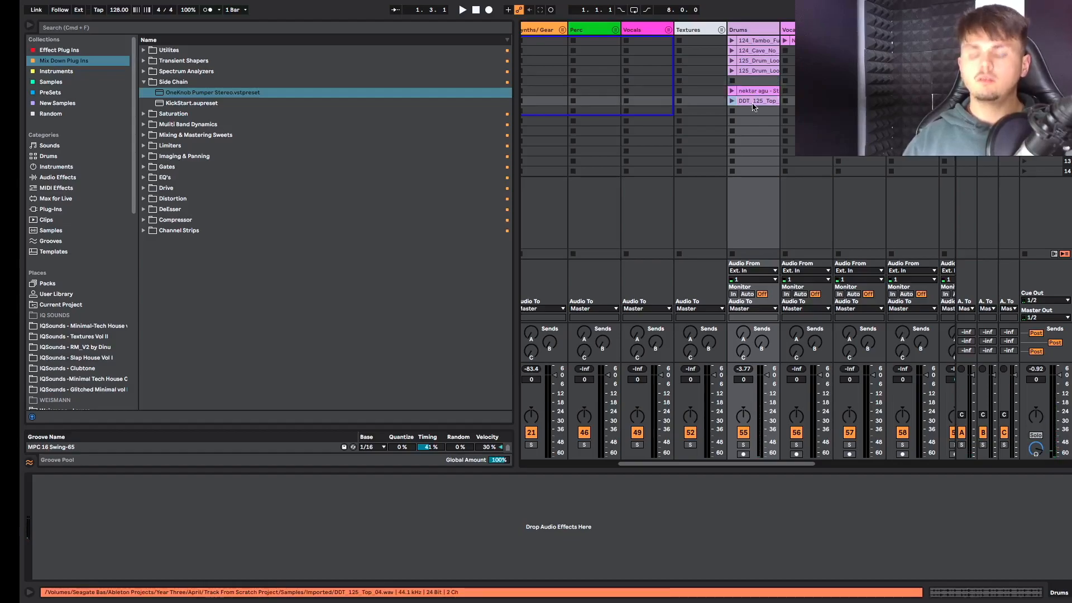
Play the 125_Drum_Loop_Orea_NoKick clip on track 55 and lower the track volume to -7.4 dB.
click(731, 71)
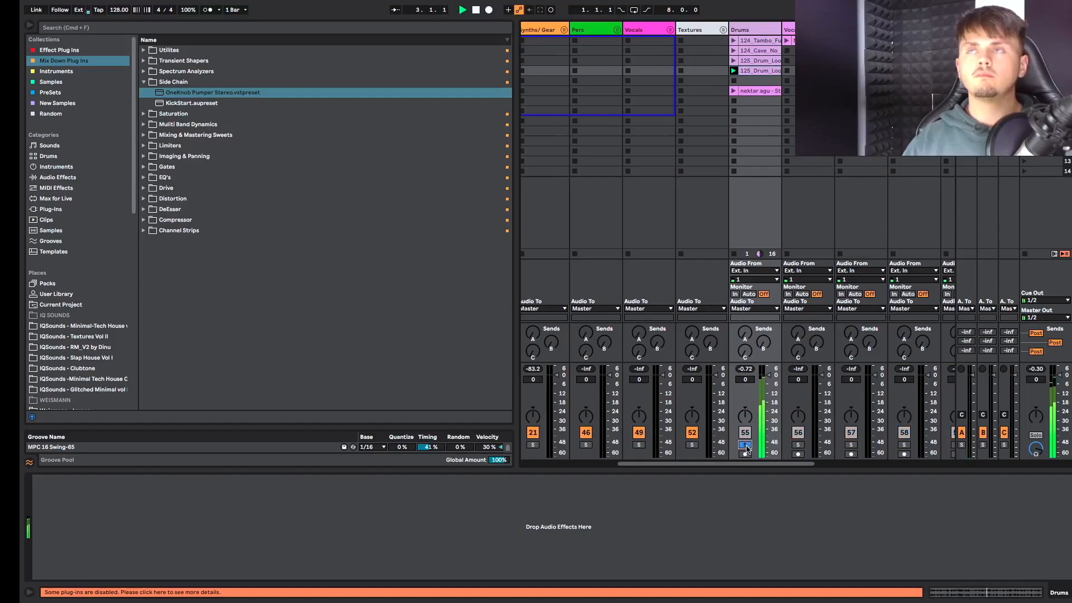
click(755, 68)
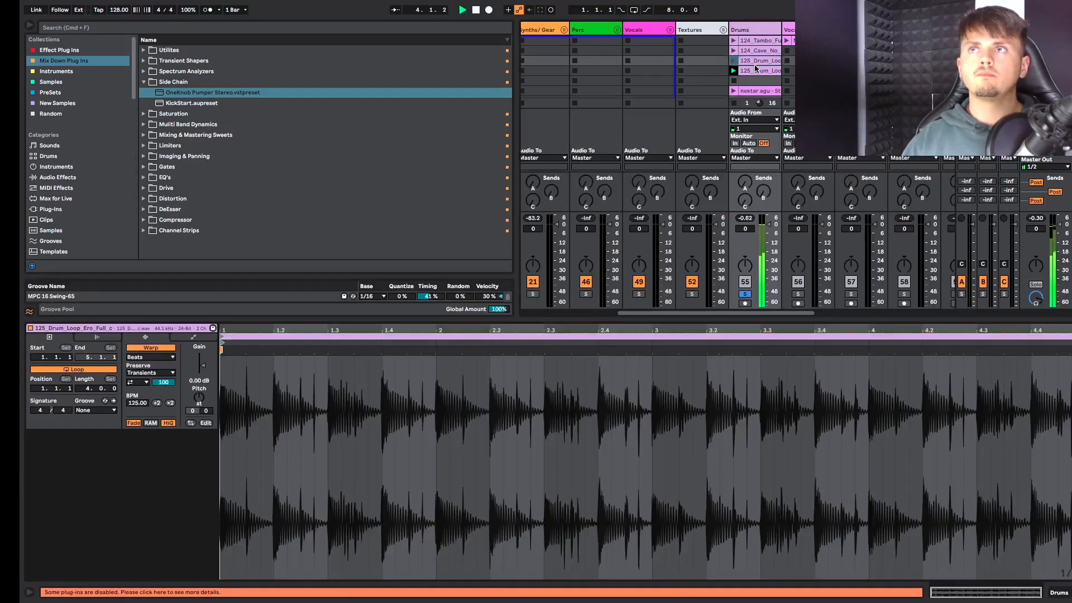
drag(764, 221, 768, 235)
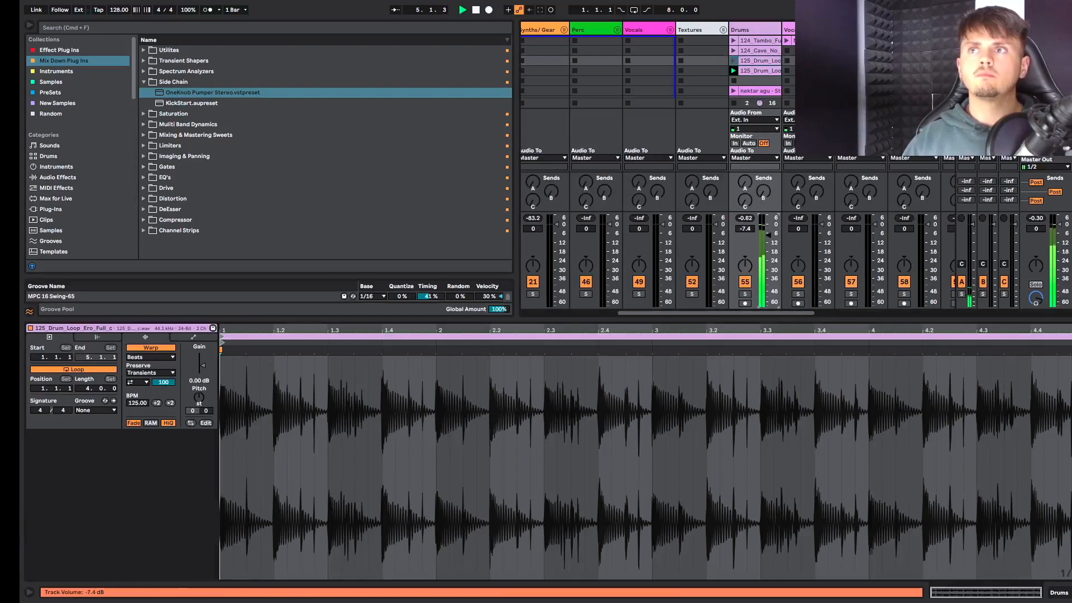
Open the 125_Drum_Loop_Orea_NoKick clip, quantize its entire waveform to the grid, and restart playback to check it.
click(754, 70)
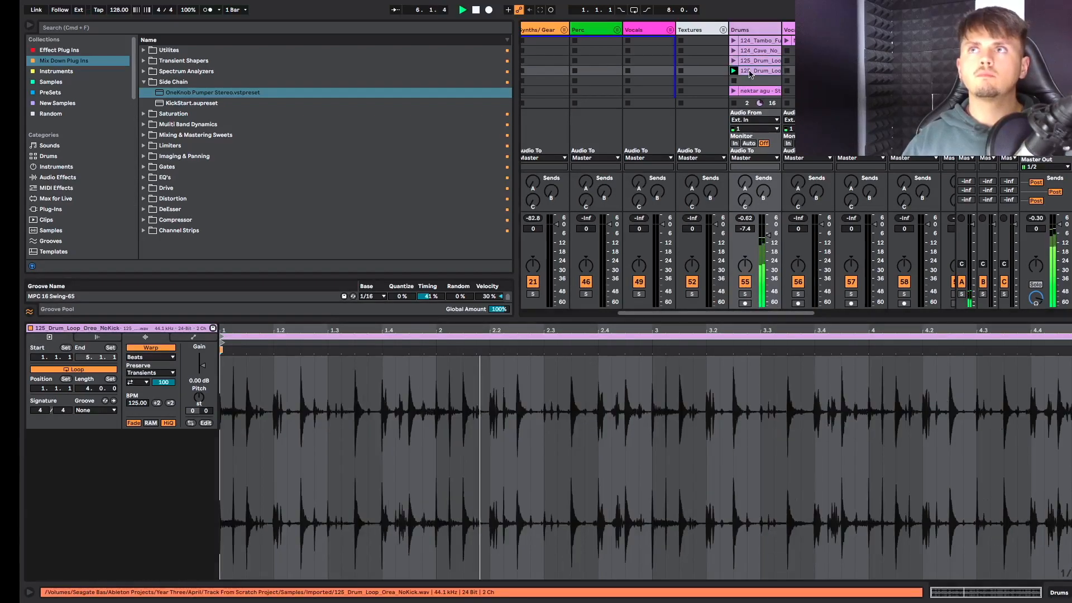
key(super+a)
key(super+u)
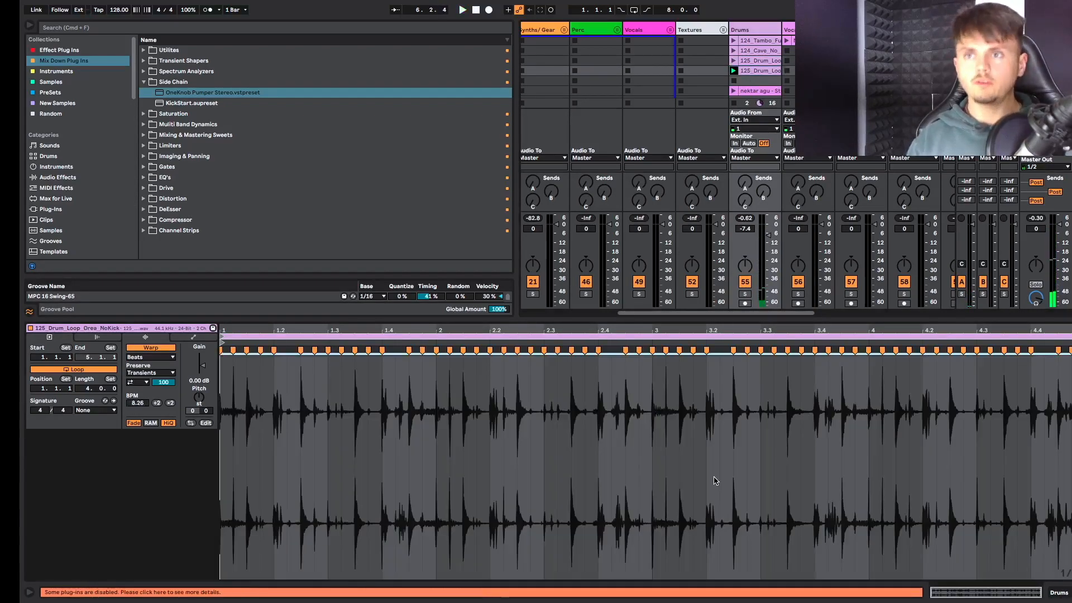
key(space)
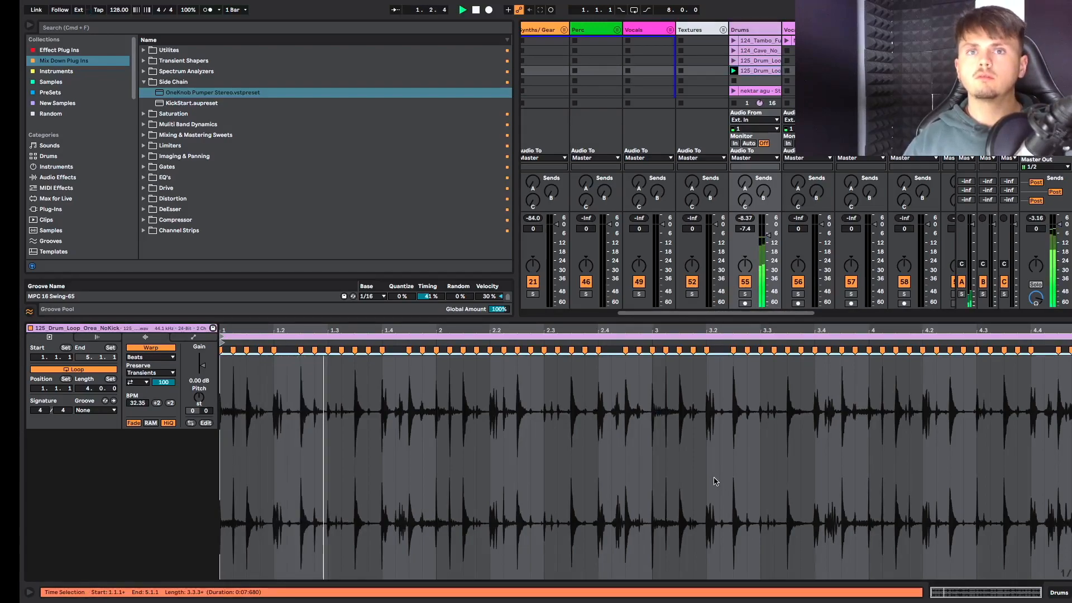
Turn off transient looping for the NoKick drum loop, set its transient envelope to 32, and check the loop in solo.
click(138, 383)
click(135, 391)
drag(163, 383, 163, 421)
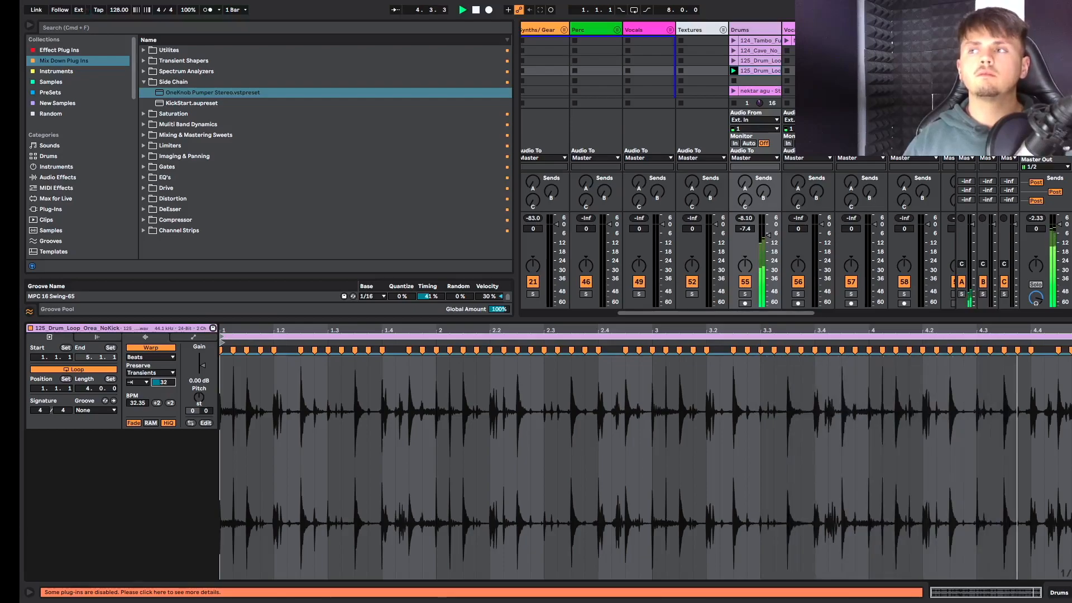
click(745, 295)
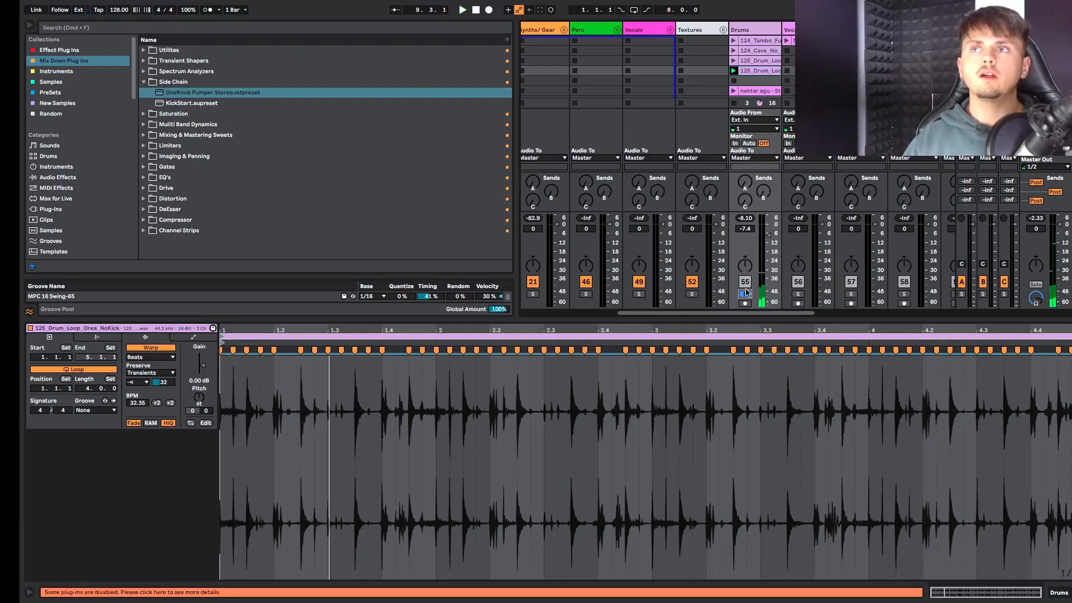
click(745, 295)
Play the groove again and expand the Drums group to view its clap and hat tracks.
key(space)
key(space)
scroll(648, 127, left, 5)
key(space)
key(space)
click(780, 30)
scroll(776, 35, right, 10)
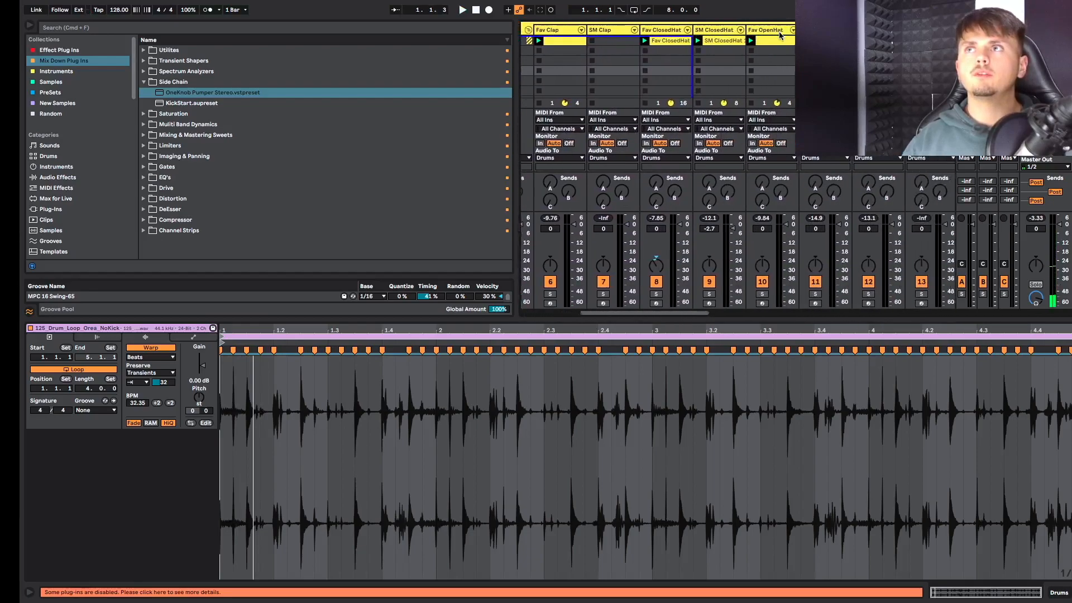
Insert an audio track after SM Perc in the Drums group and move the 125_Drum_Loop_Orea_NoKick clip into its first slot.
scroll(773, 36, right, 2)
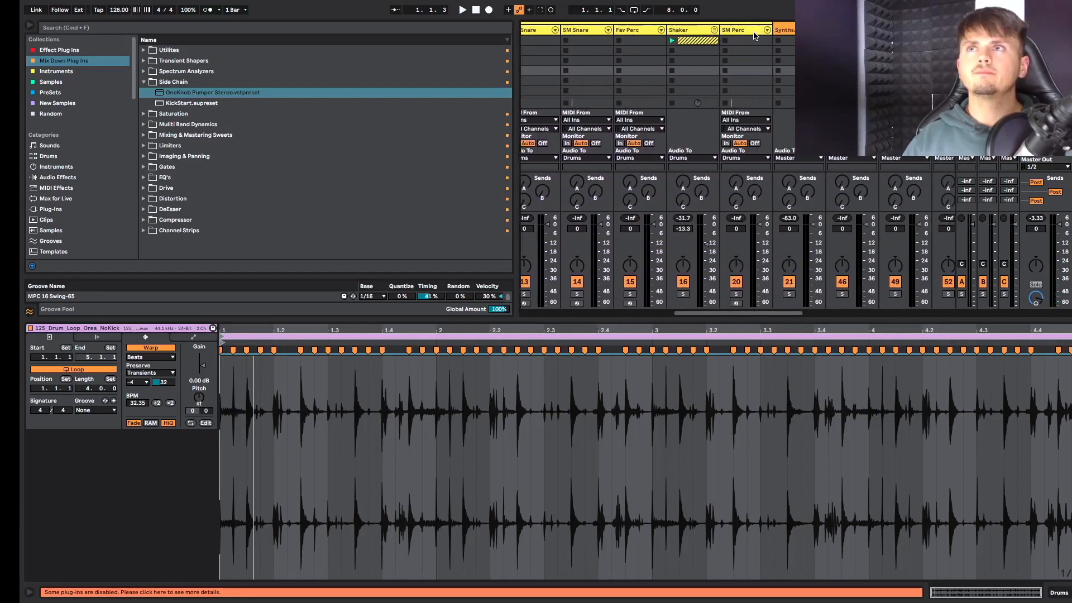
right_click(751, 33)
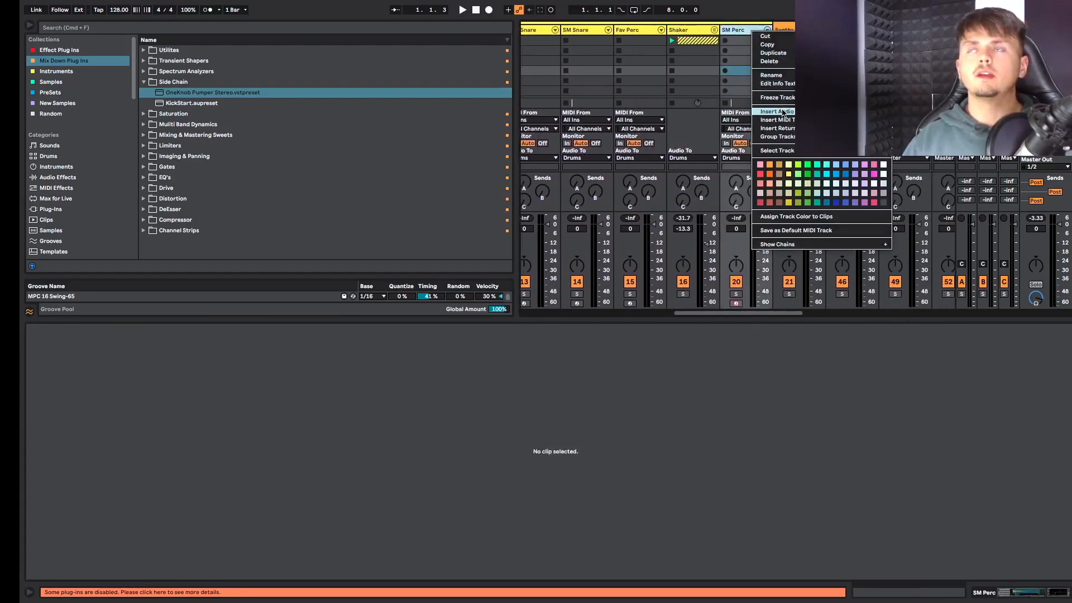
click(782, 112)
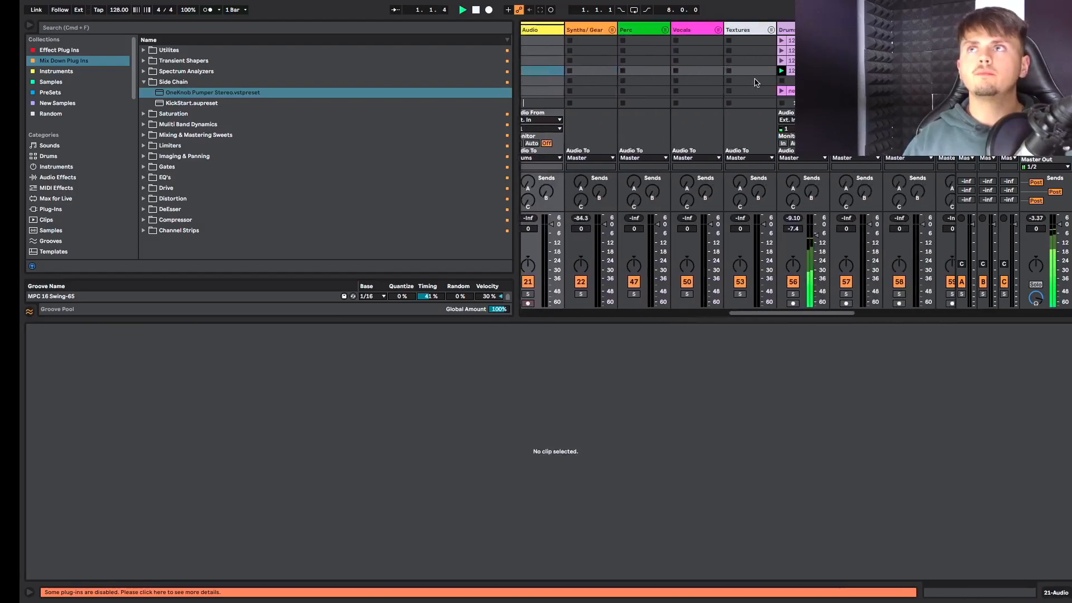
scroll(786, 85, left, 2)
drag(837, 71, 612, 67)
scroll(612, 67, left, 3)
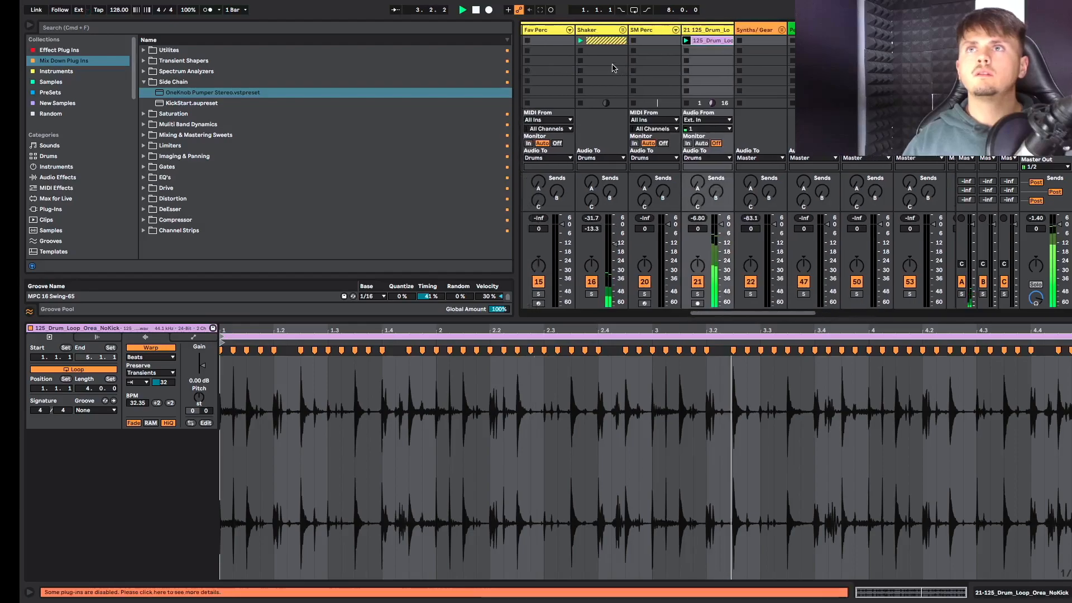
Load the OneKnob Pumper Stereo side-chain preset on the NoKick drum loop track and play the track in solo.
click(724, 30)
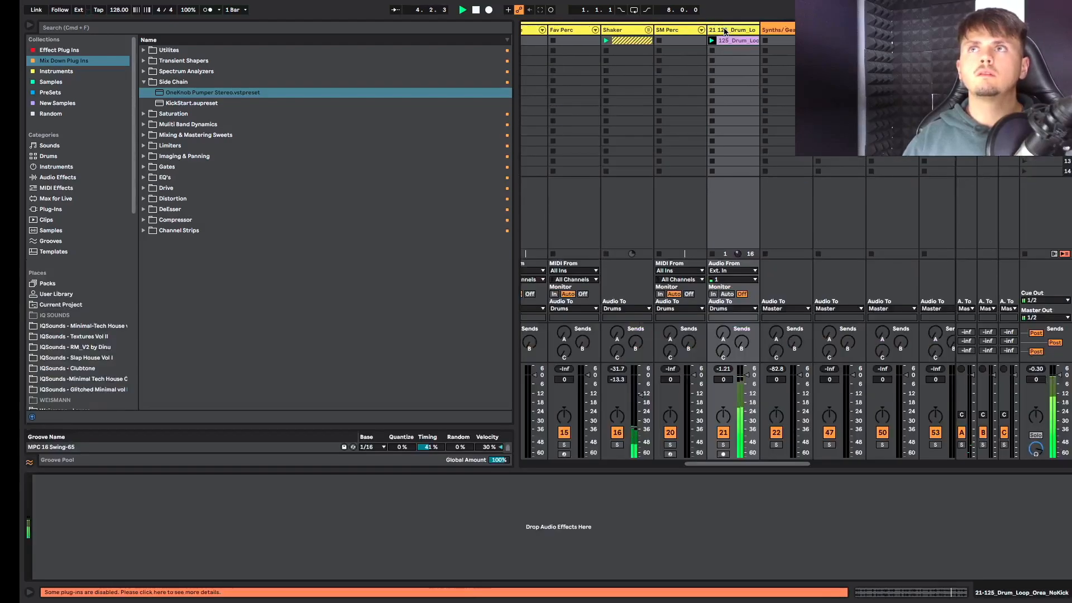
click(170, 95)
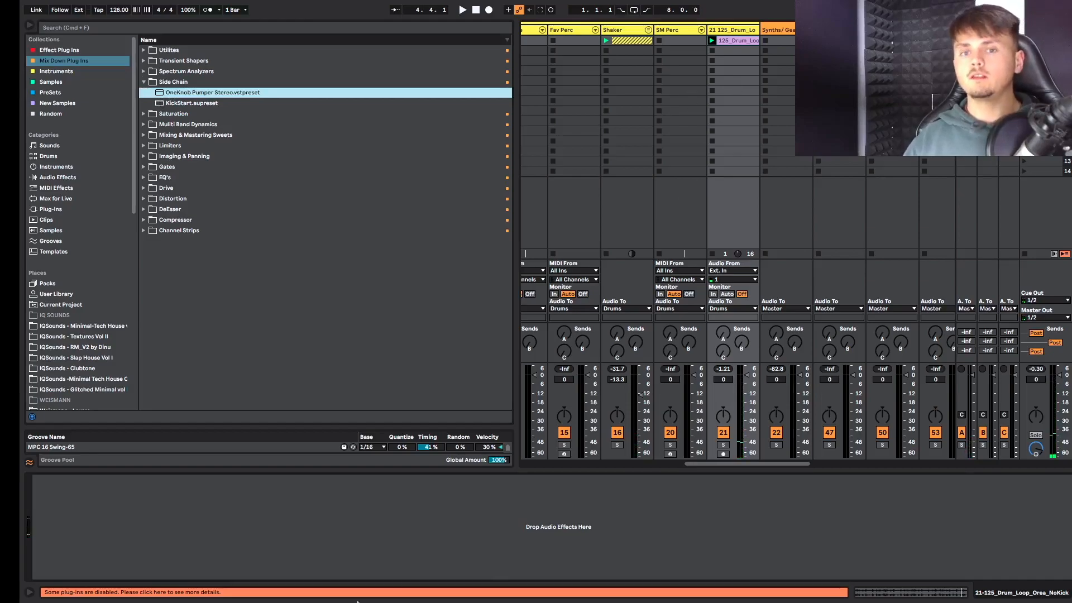
mouse_move(357, 601)
key(Return)
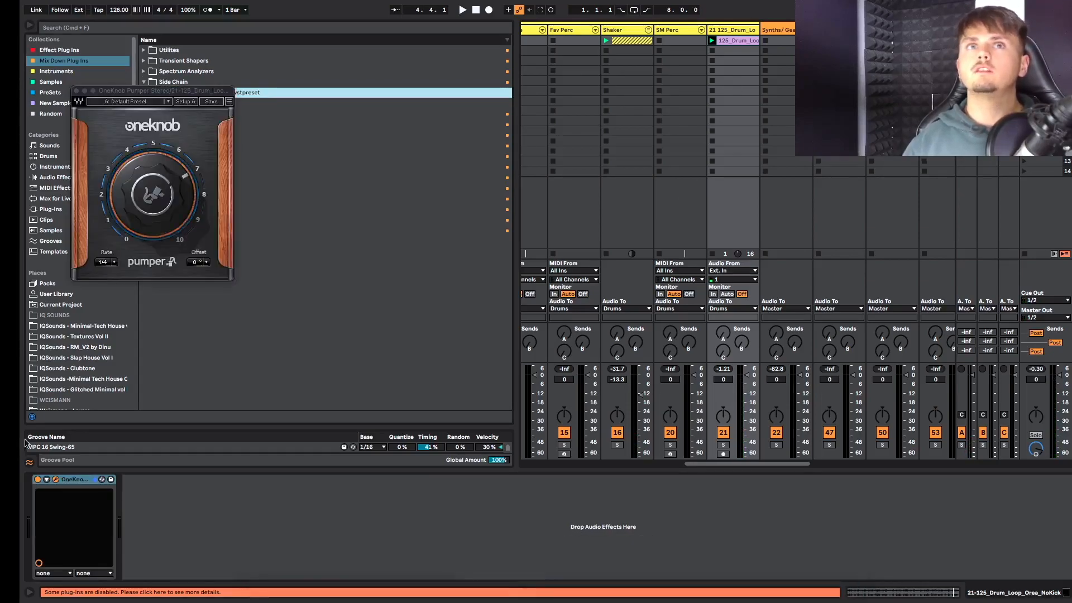
key(space)
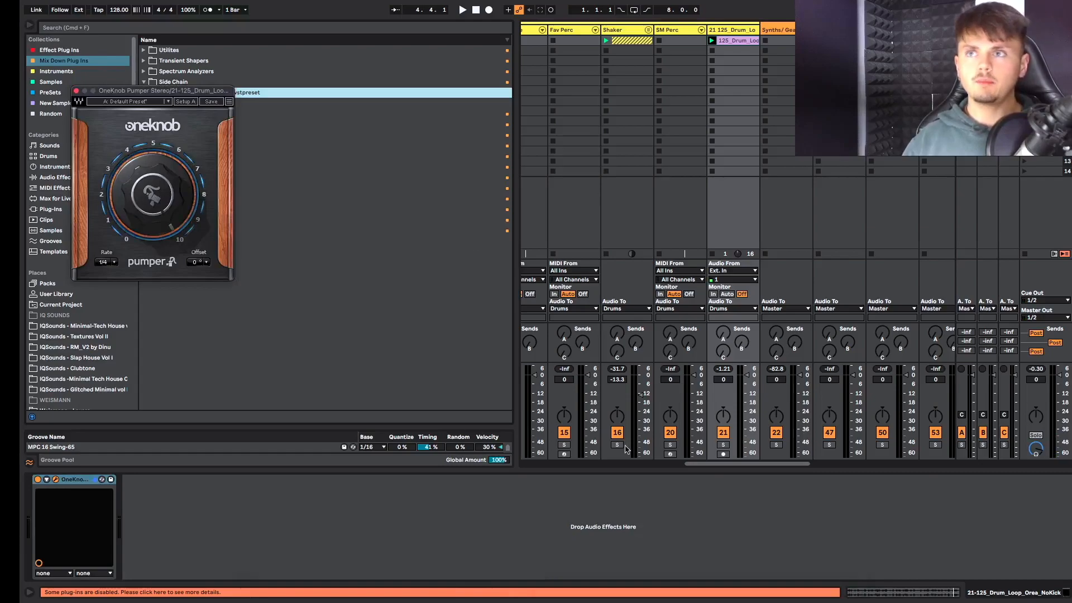
click(723, 445)
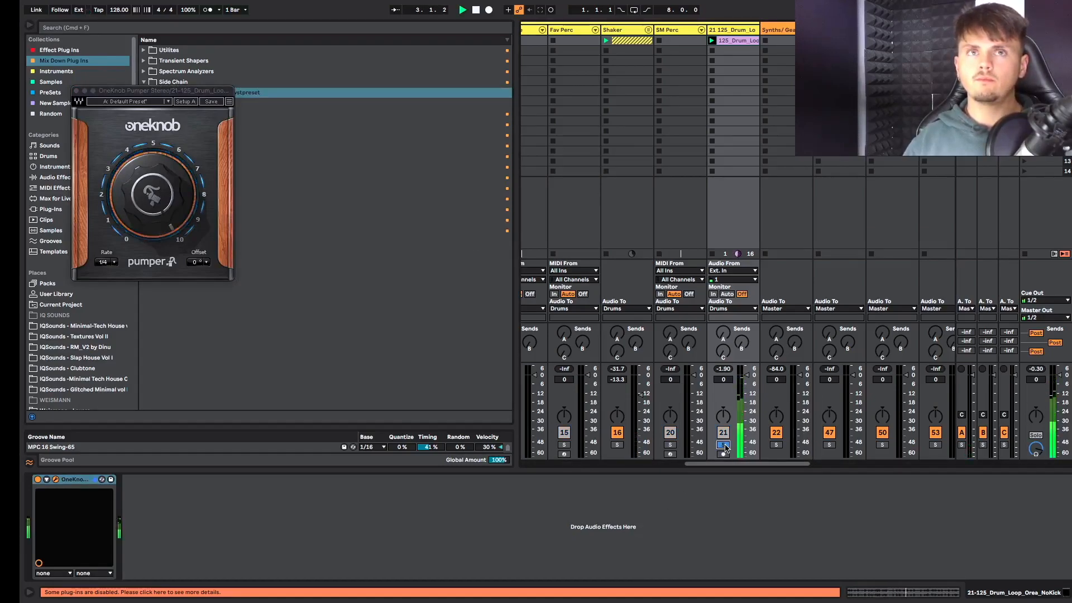
Close the Pumper window, reopen the NoKick drum loop clip, and open its Beats warp Preserve options.
click(77, 91)
double_click(729, 37)
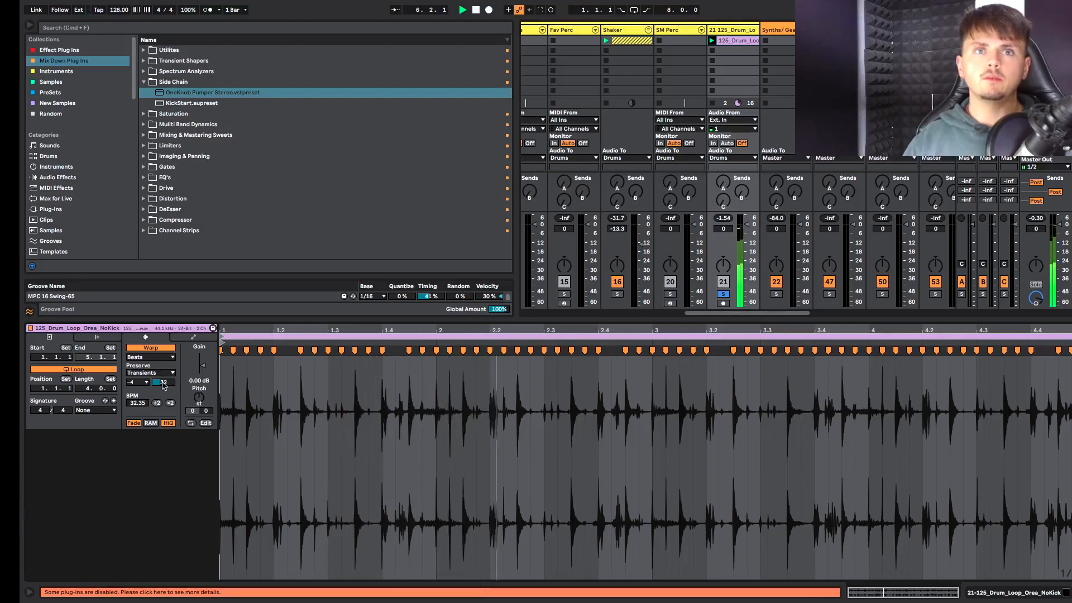
click(161, 373)
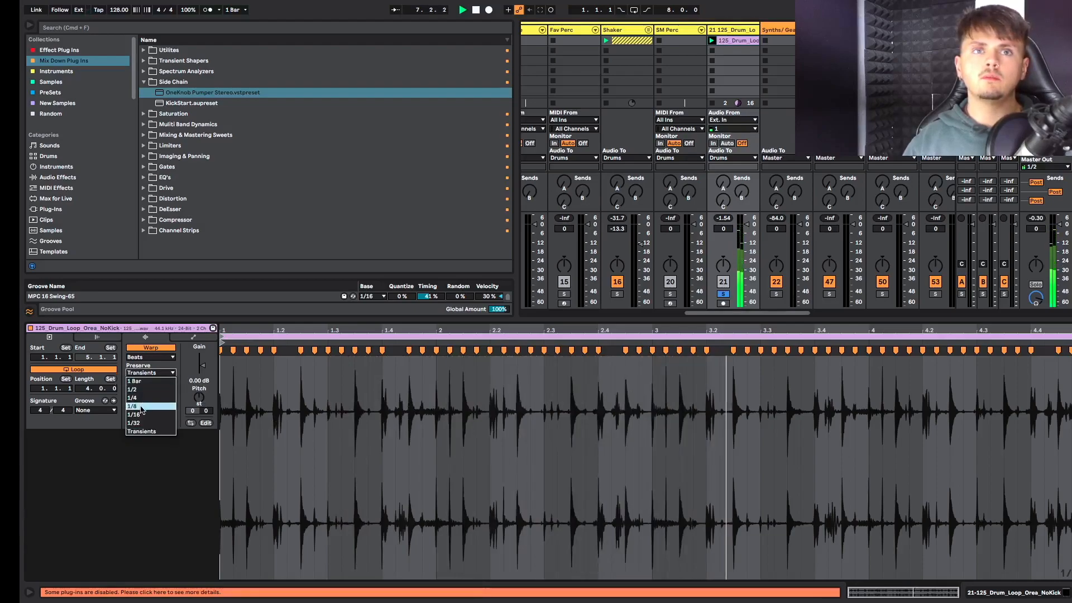
Set the NoKick drum loop's Beats warp to preserve 1/16 and shorten its transient envelope to 31.
click(136, 414)
drag(164, 382, 164, 391)
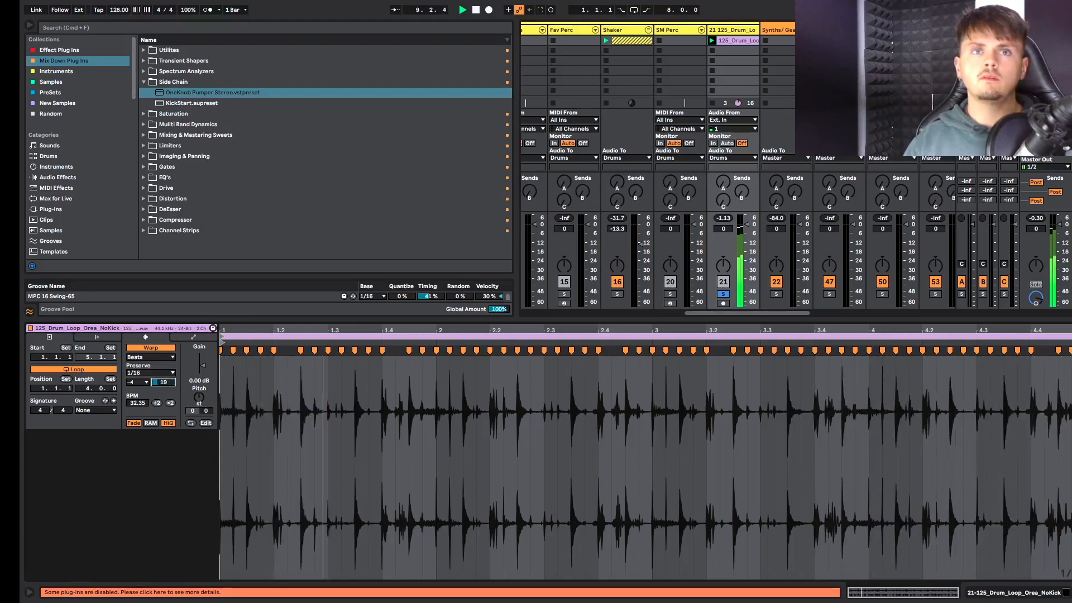
drag(163, 383, 164, 378)
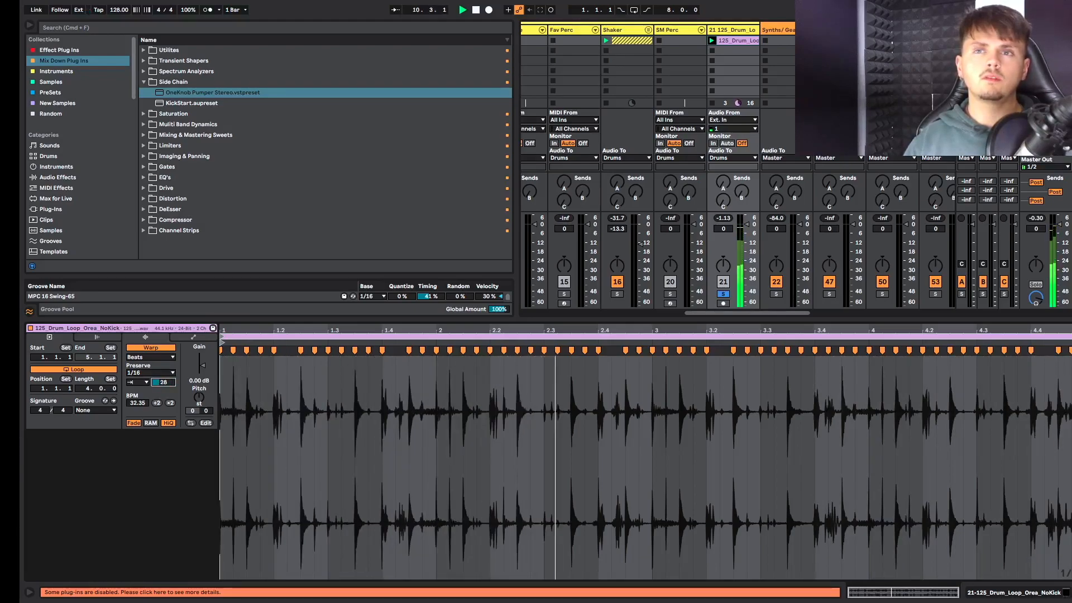
Start and stop playback repeatedly to audition the soloed NoKick drum loop.
key(space)
key(space)
key(space)
key(space)
key(space)
key(space)
key(space)
key(space)
key(space)
key(space)
key(space)
key(space)
key(space)
key(space)
key(space)
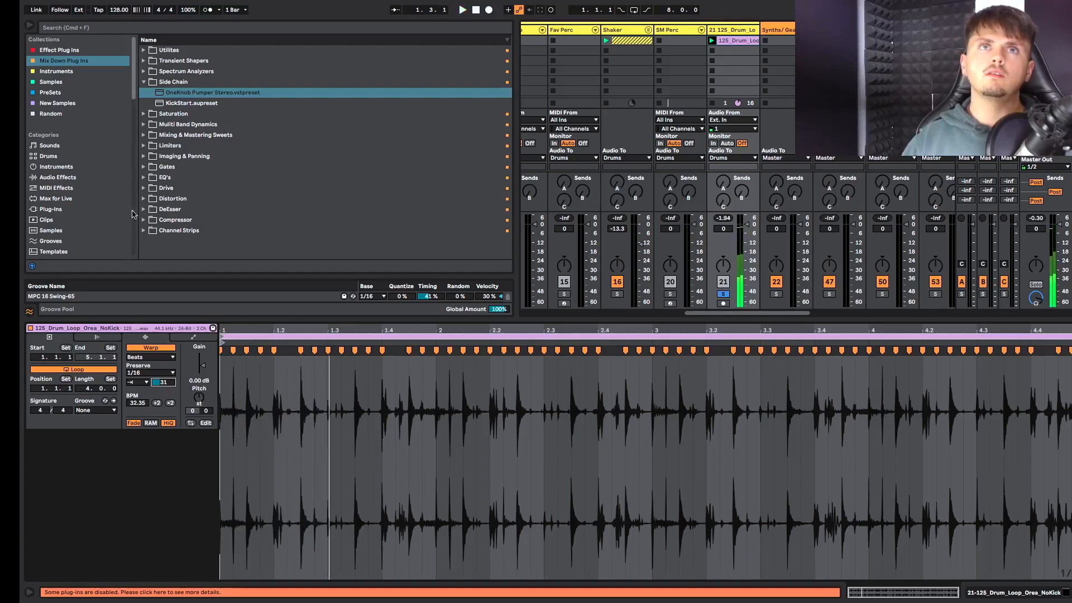
Add a second OneKnob Pumper Stereo to the NoKick loop track and set its rate to 1/8.
drag(187, 91, 191, 104)
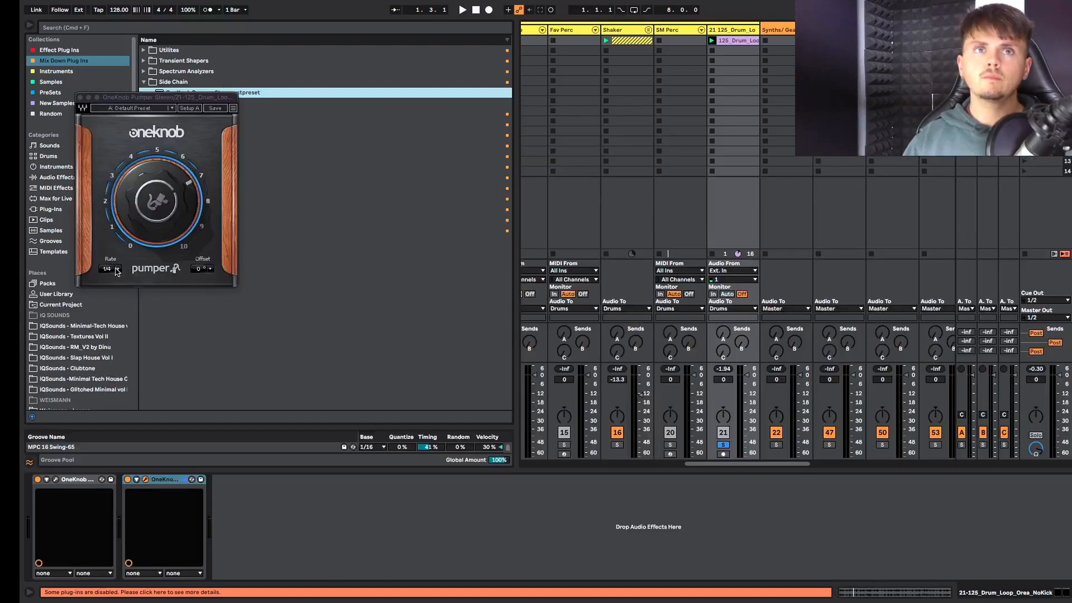
click(112, 269)
click(138, 355)
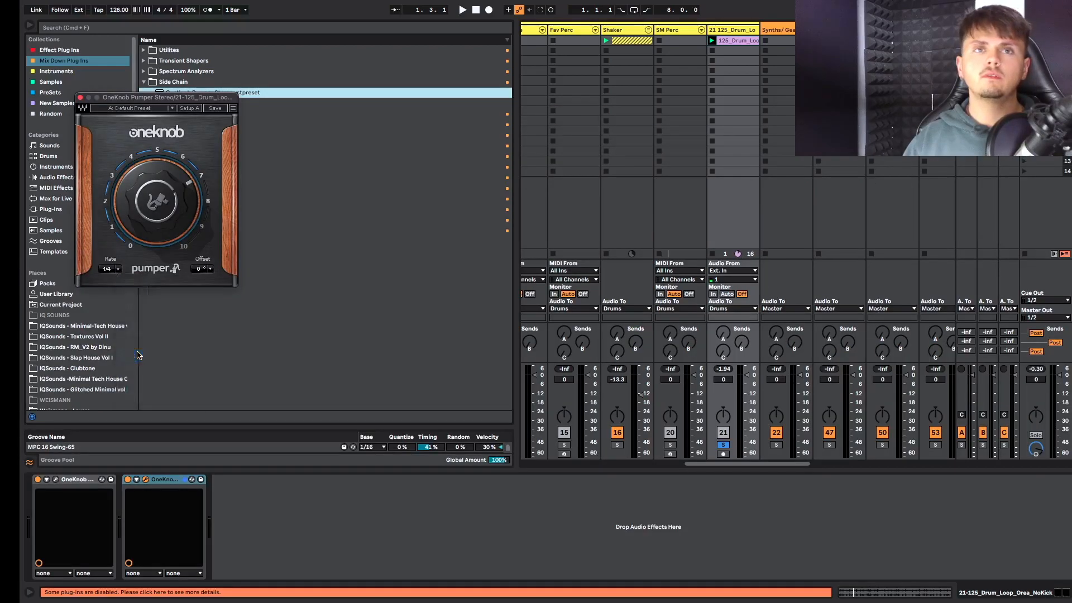
Unsolo the NoKick loop, compare the mix with and without it, and lower its track volume to -4.0 dB.
key(space)
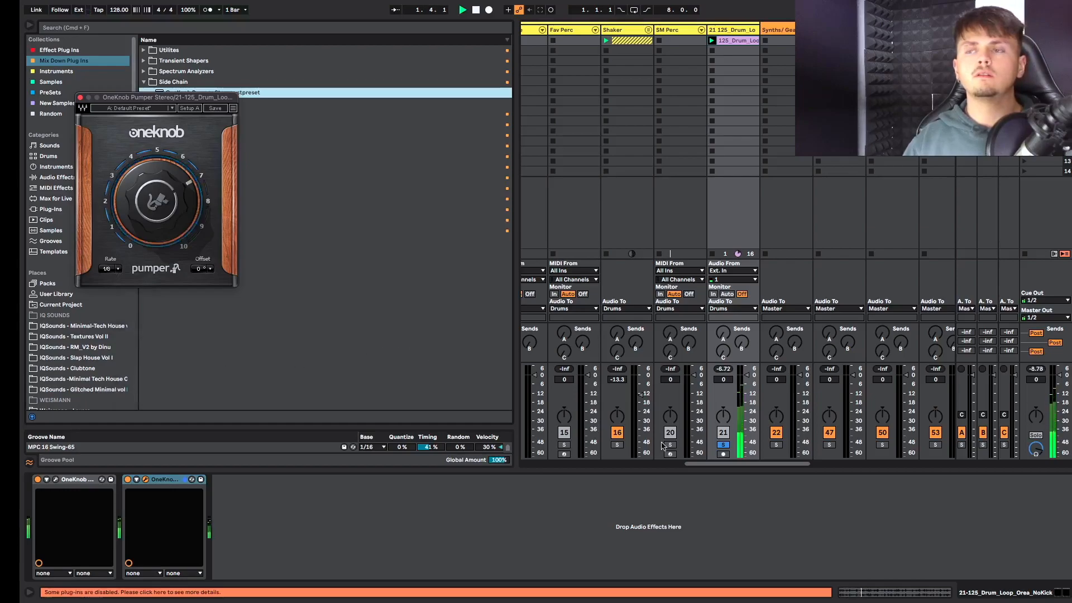
key(ctrl+Left)
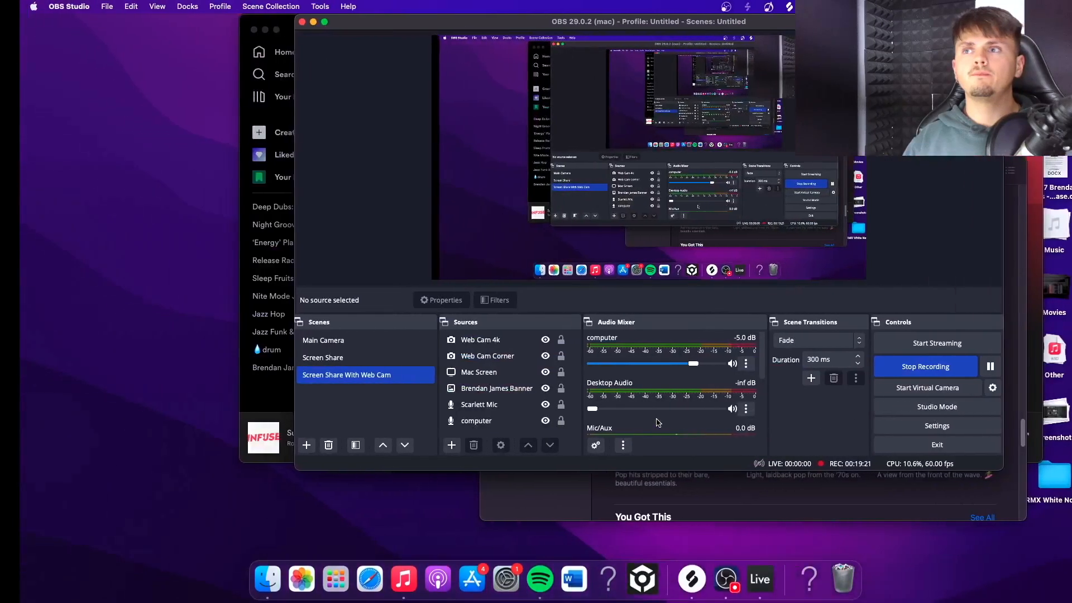
key(ctrl+Right)
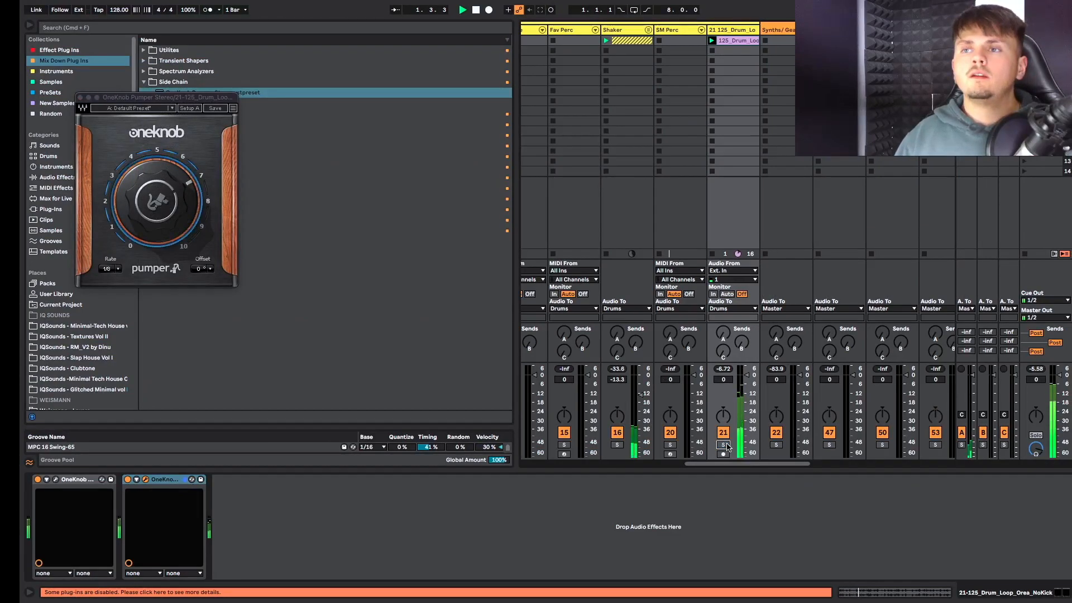
scroll(642, 419, left, 10)
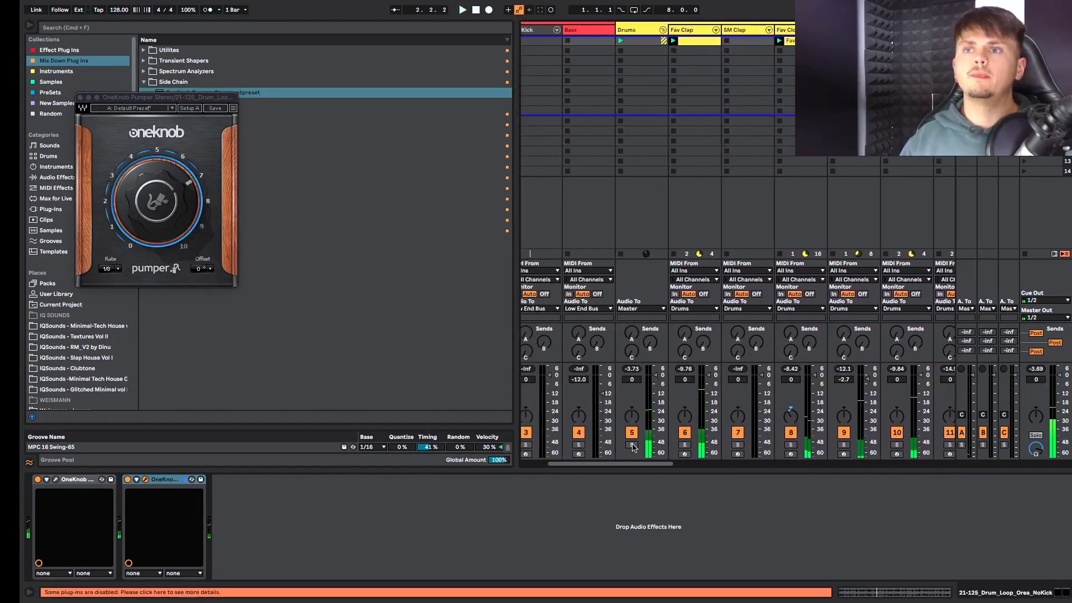
scroll(630, 447, right, 5)
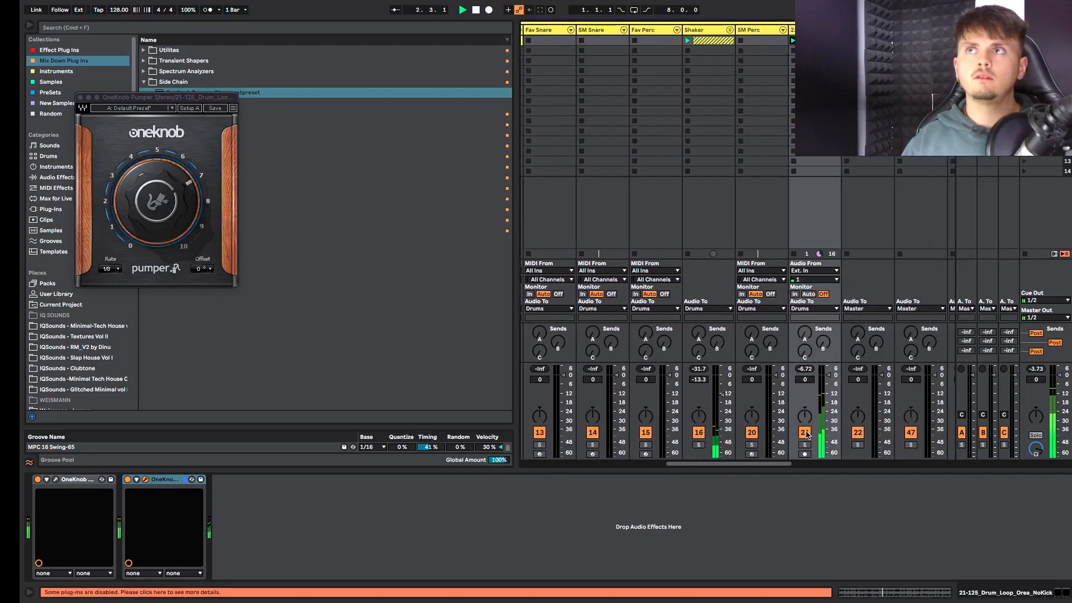
click(805, 432)
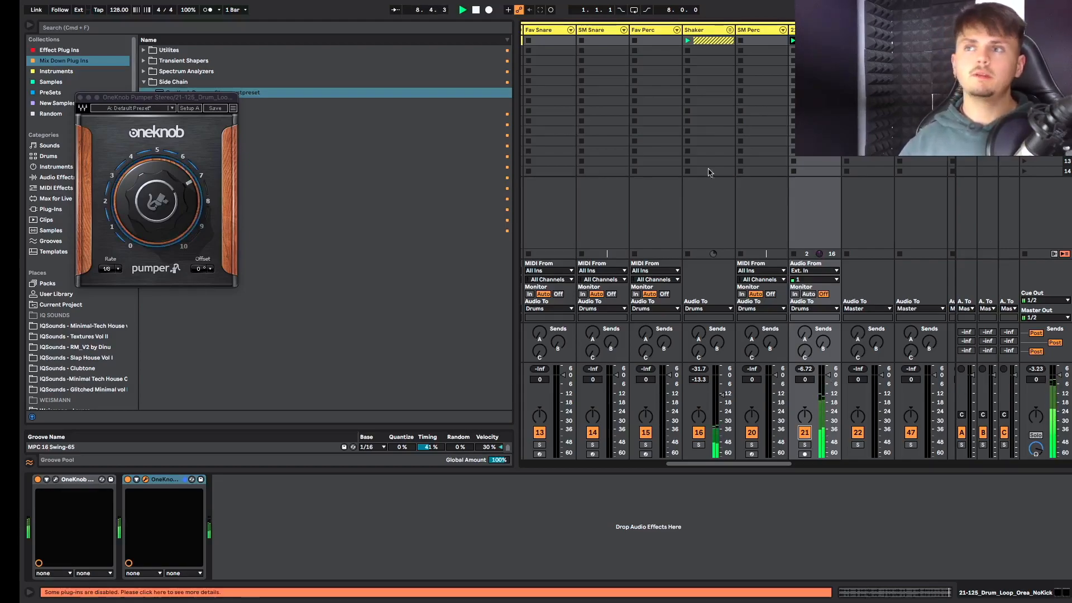
drag(834, 381, 821, 435)
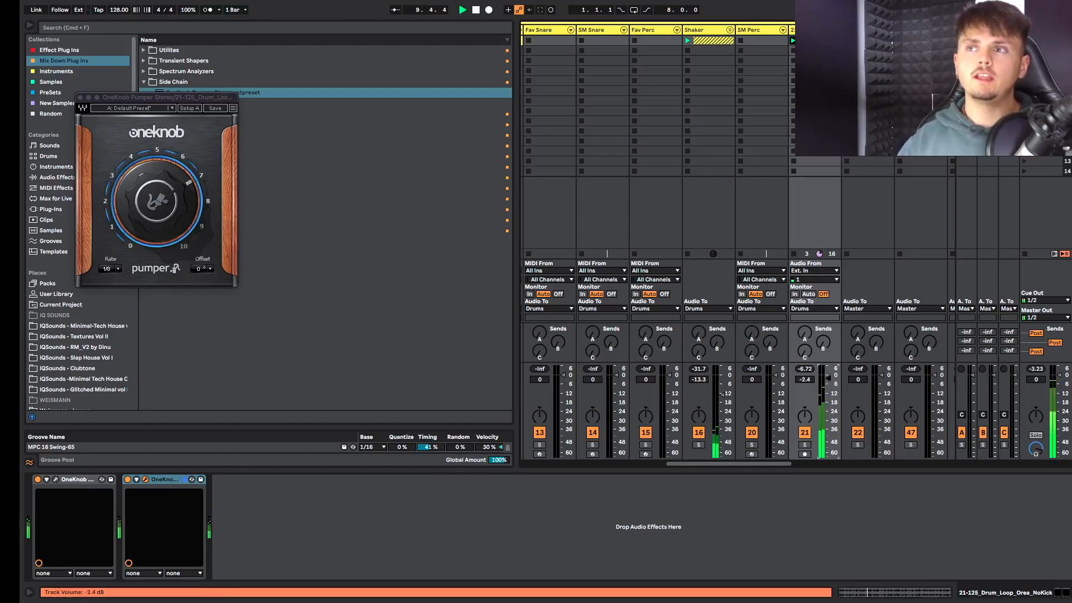
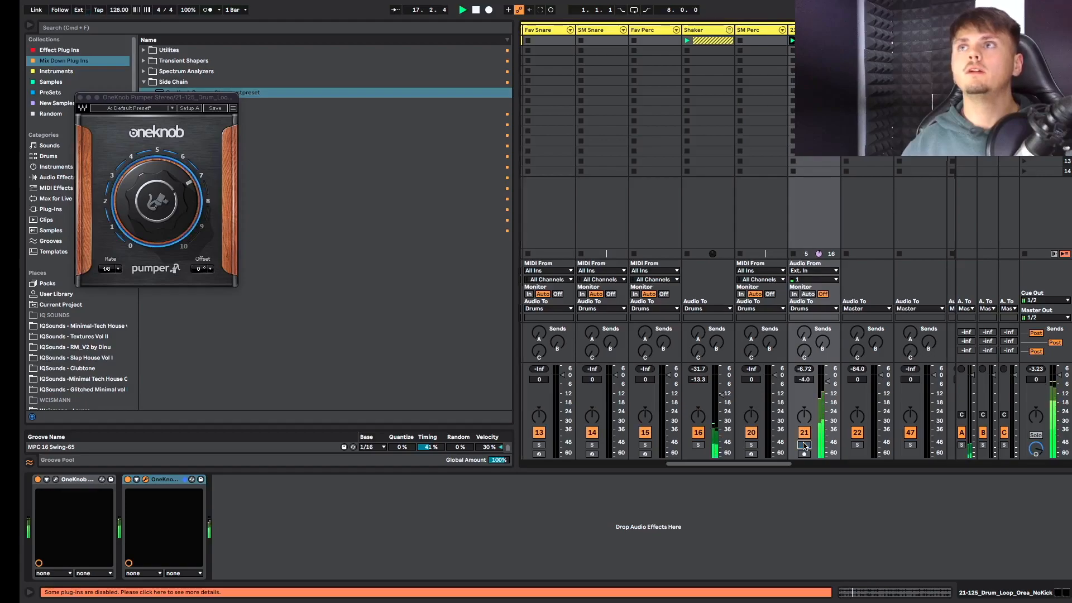
Launch the 125_Drum_Loop clip on the separate Drums sample track and solo that track.
scroll(753, 255, right, 10)
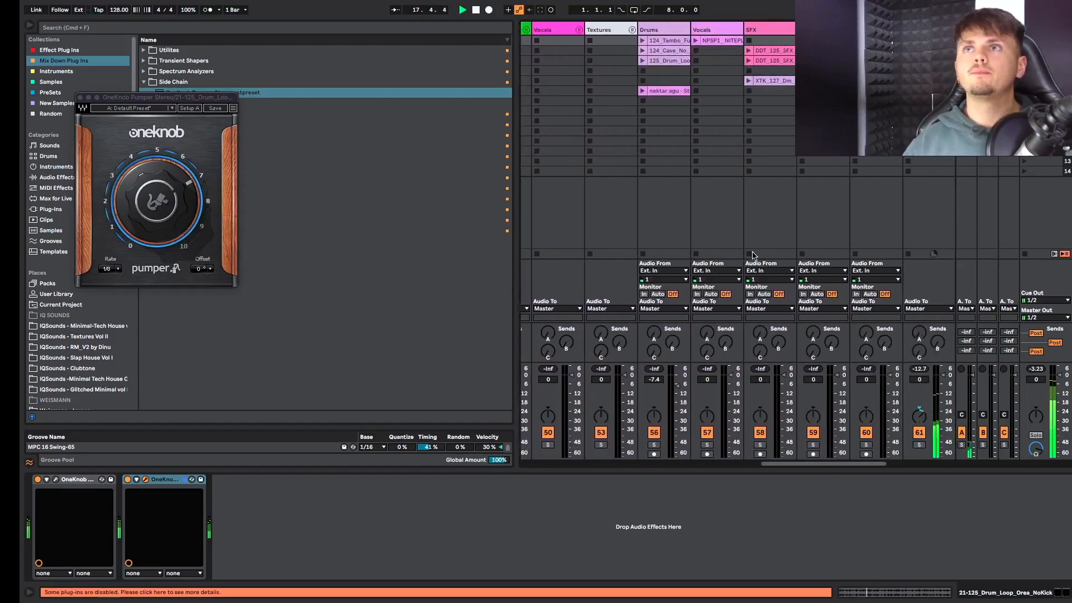
click(642, 60)
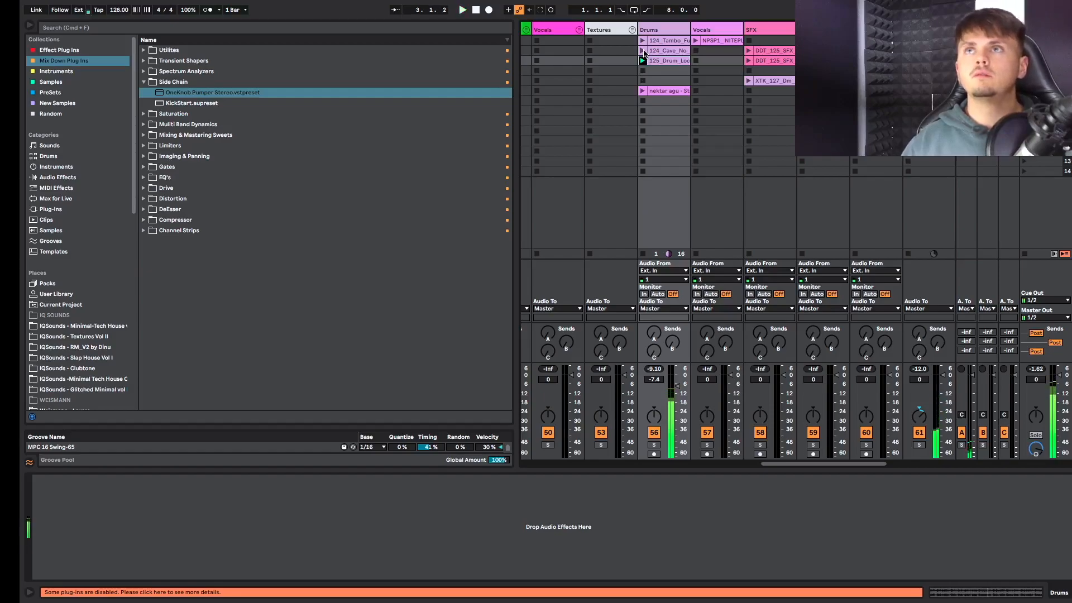
click(654, 444)
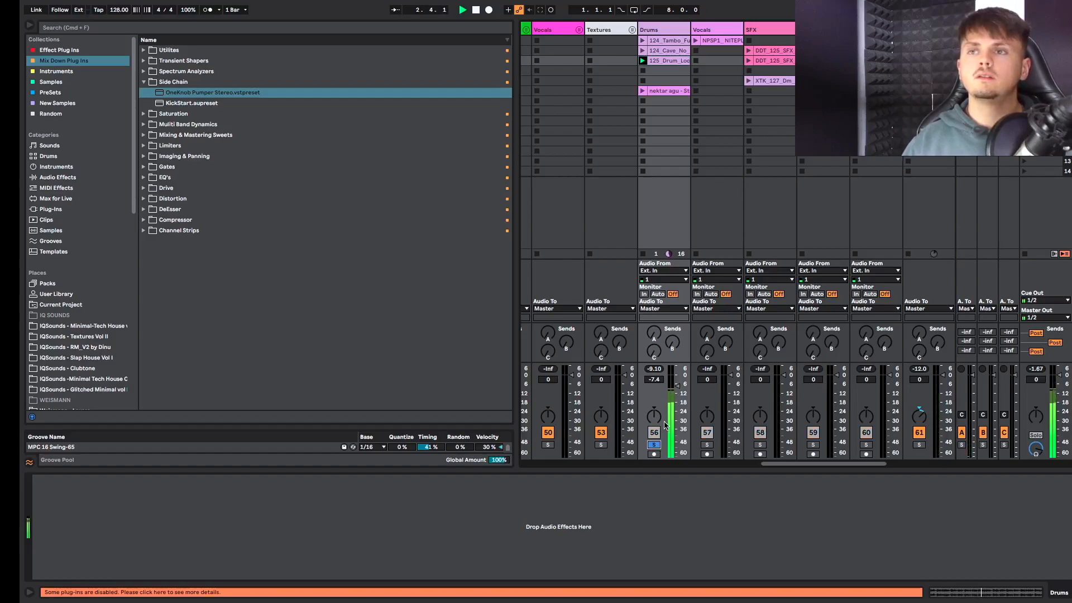
Insert an audio track after track 21 and place the 125_Drum_Loop_Ero_Full clip in its first slot.
scroll(667, 412, left, 5)
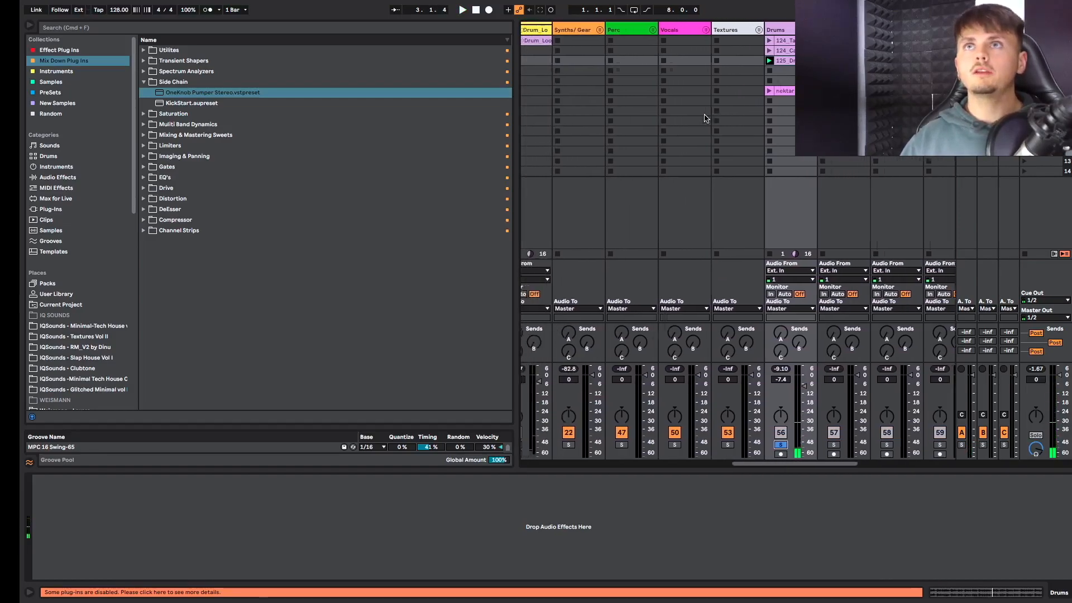
right_click(614, 29)
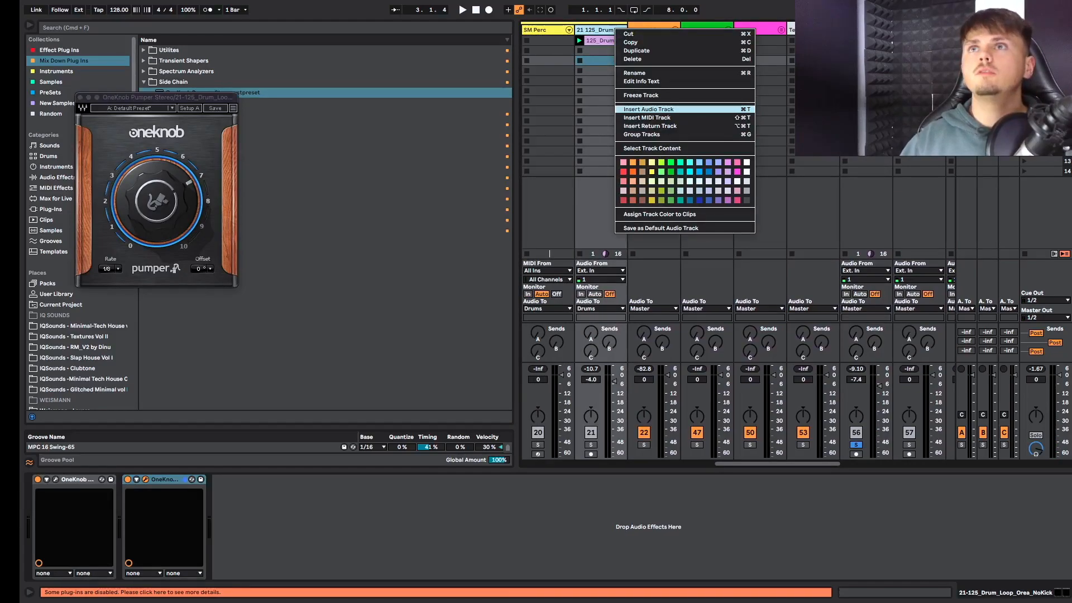
click(648, 109)
drag(600, 40, 639, 42)
Launch the Ero_Full drum loop on track 22 and unsolo the Drums sample track to hear it in the full mix.
click(633, 40)
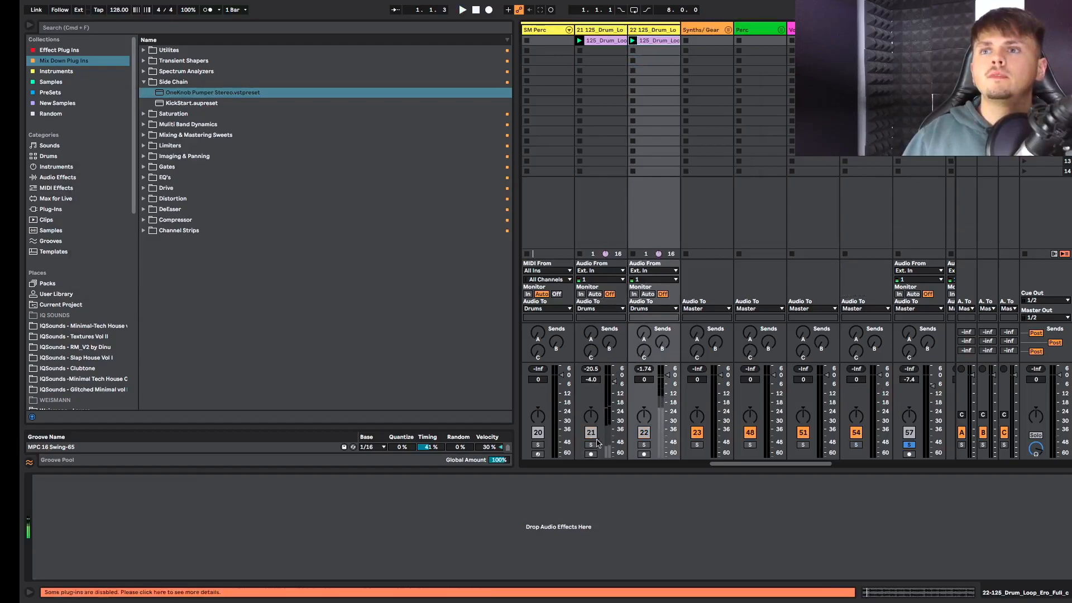
scroll(640, 444, left, 15)
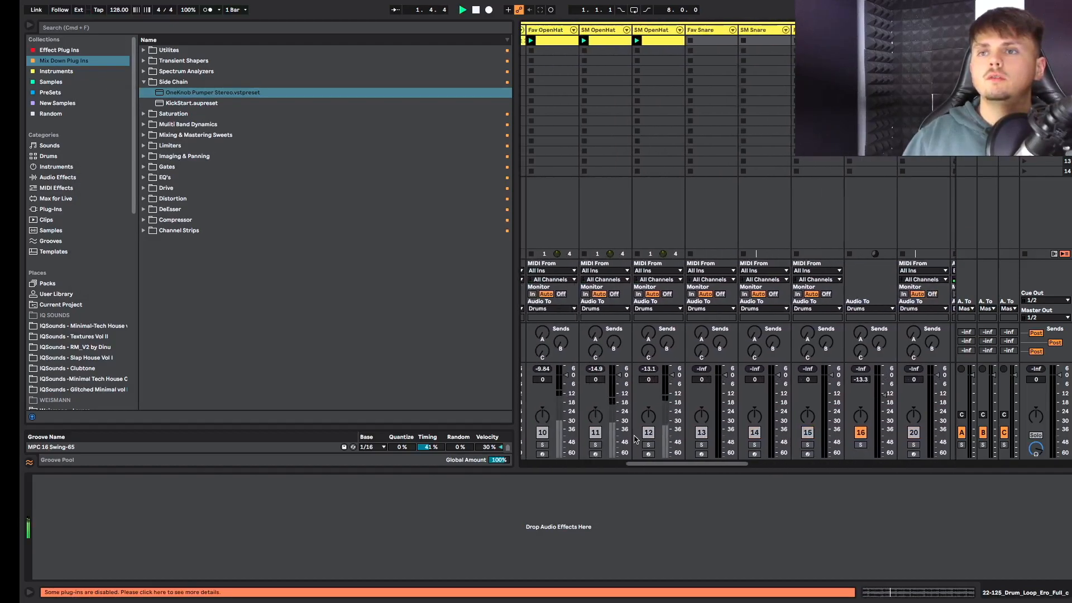
scroll(635, 440, left, 4)
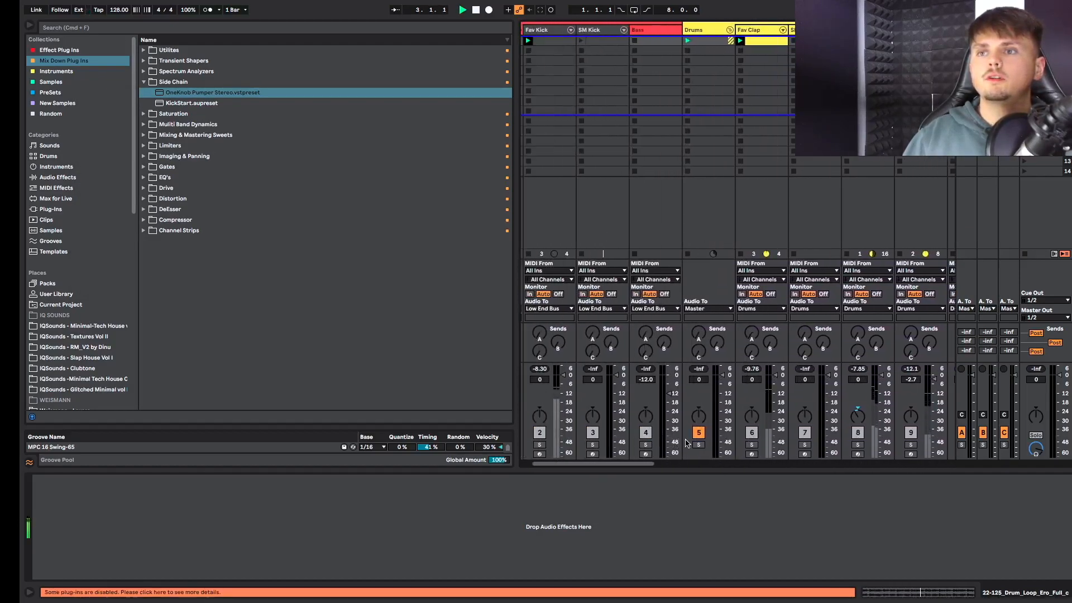
scroll(698, 446, right, 12)
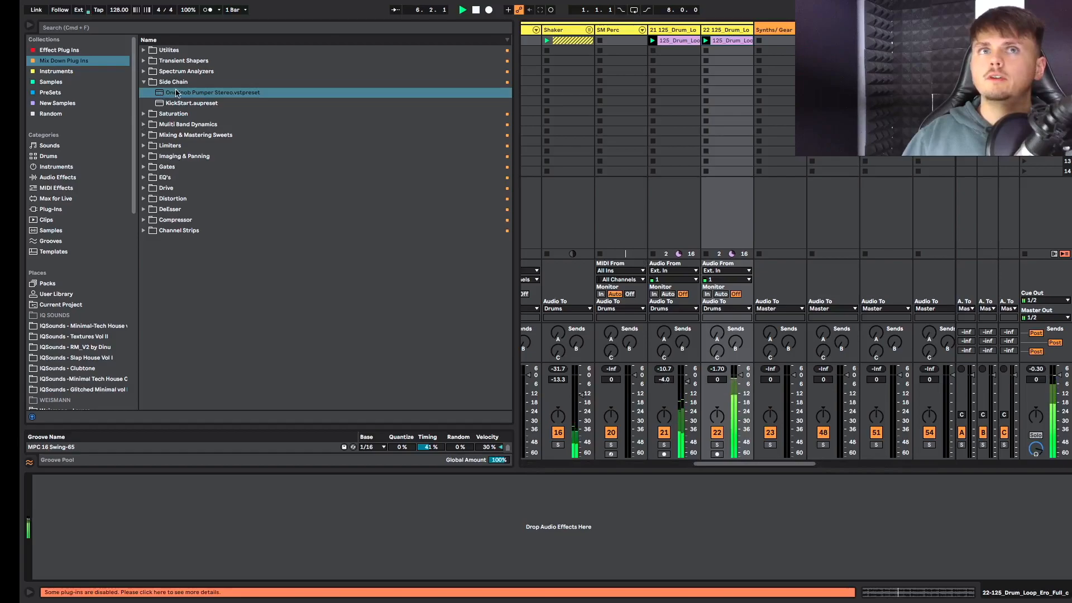
Add two OneKnob Pumper Stereo effects in series to the Ero_Full loop on track 22.
drag(177, 92, 145, 488)
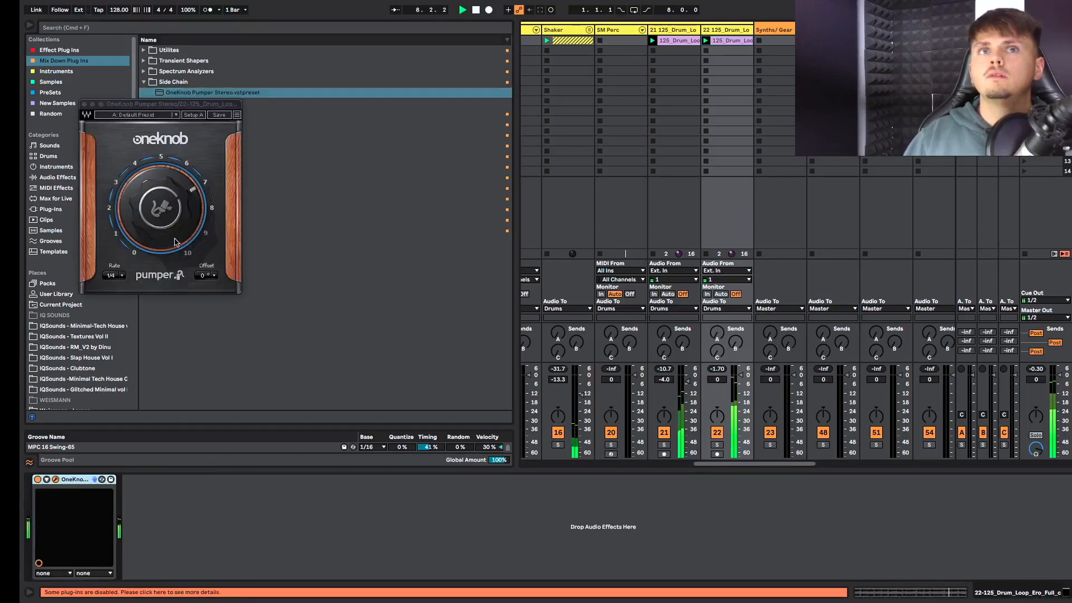
click(85, 104)
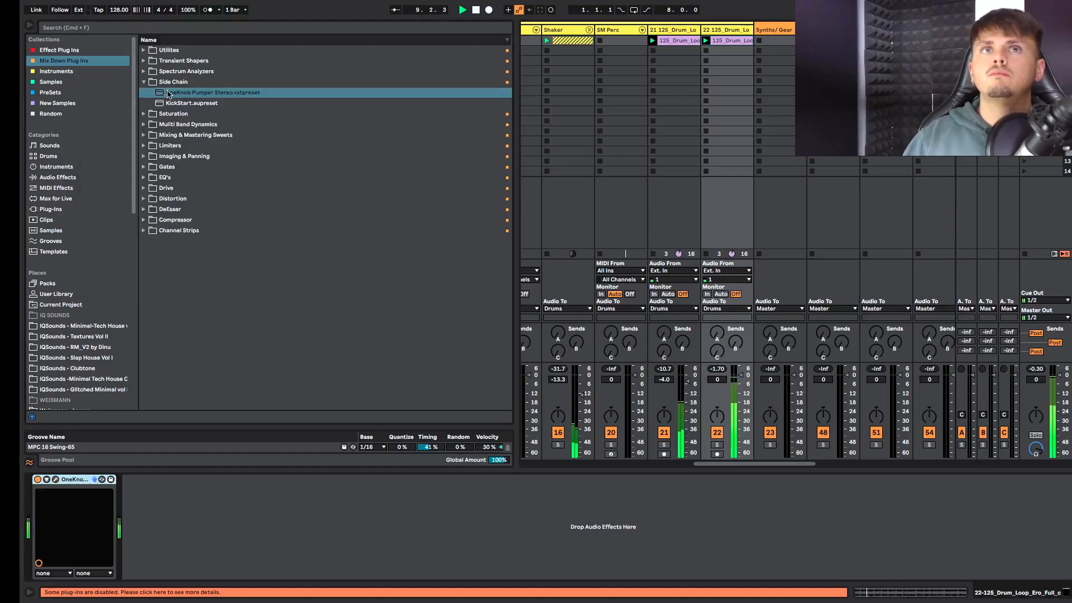
drag(170, 96, 150, 580)
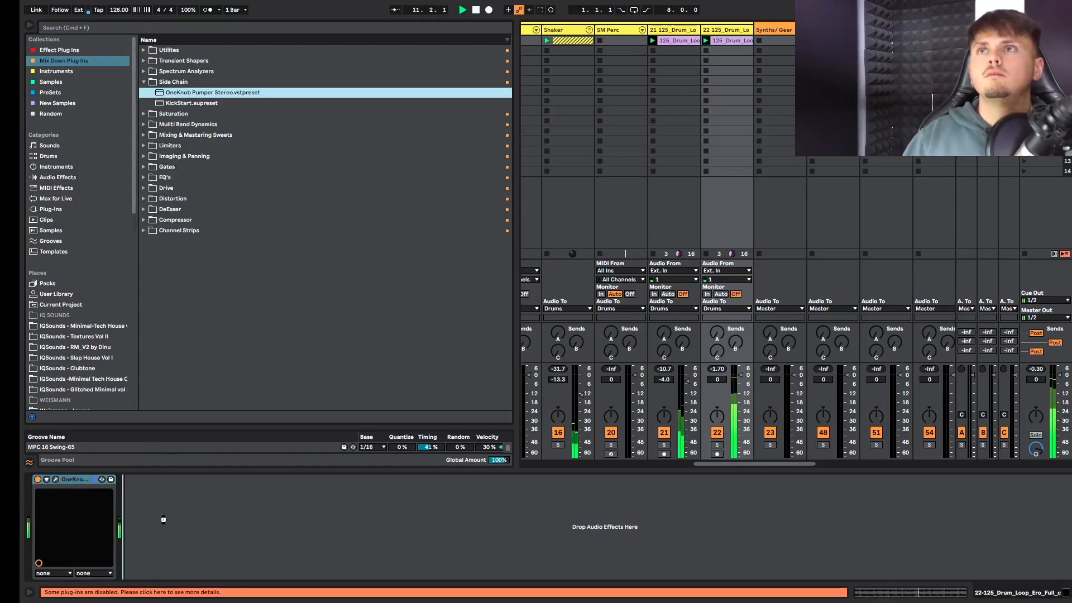
drag(162, 538, 162, 538)
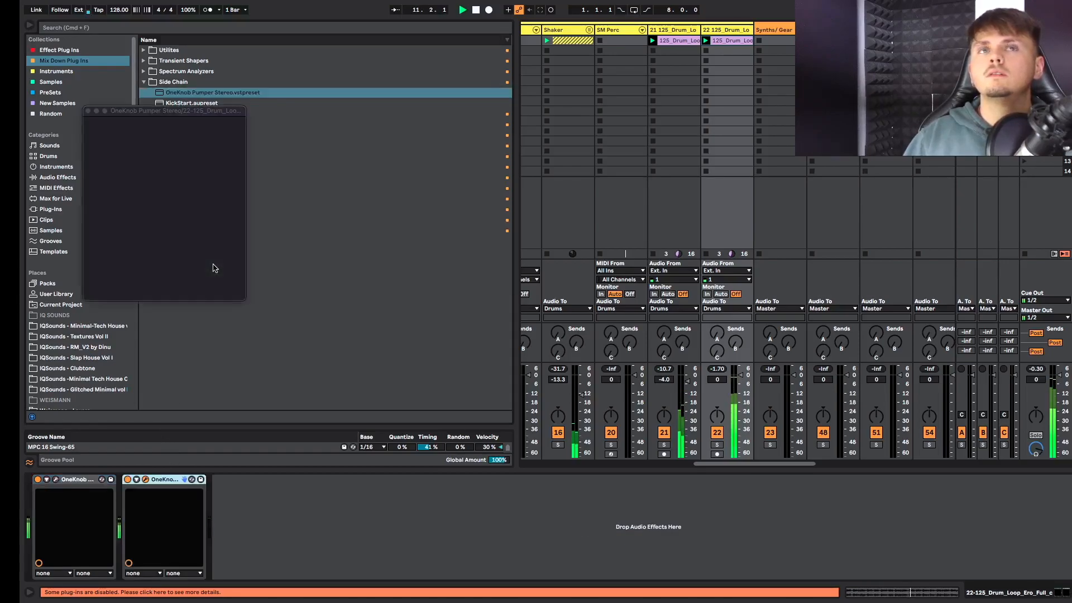
Set the second Pumper's rate to 1/8, turn its amount down slightly and close the plug-in window.
click(124, 282)
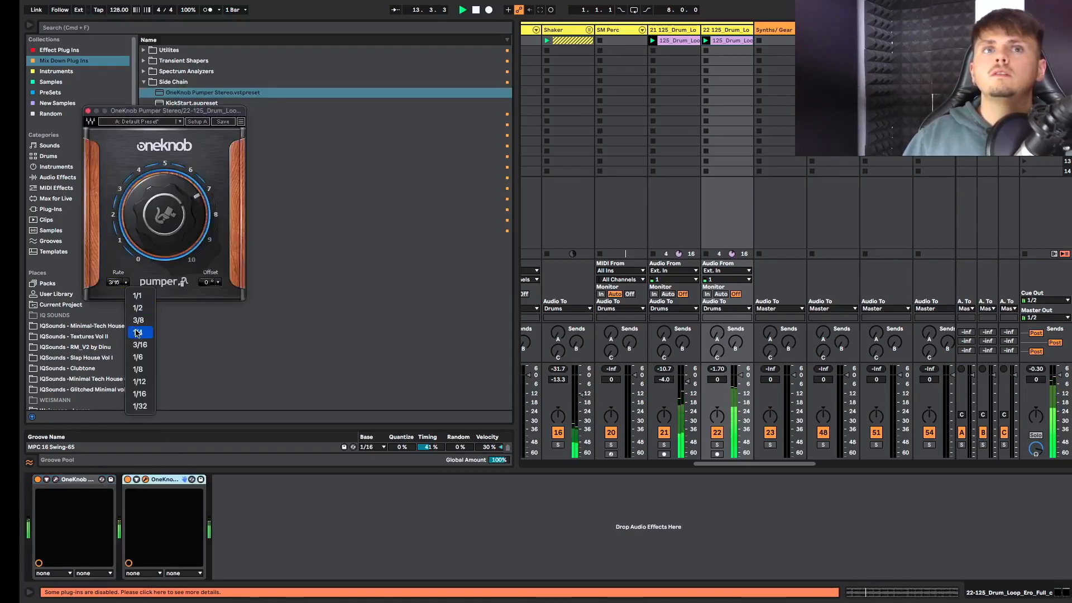
click(146, 368)
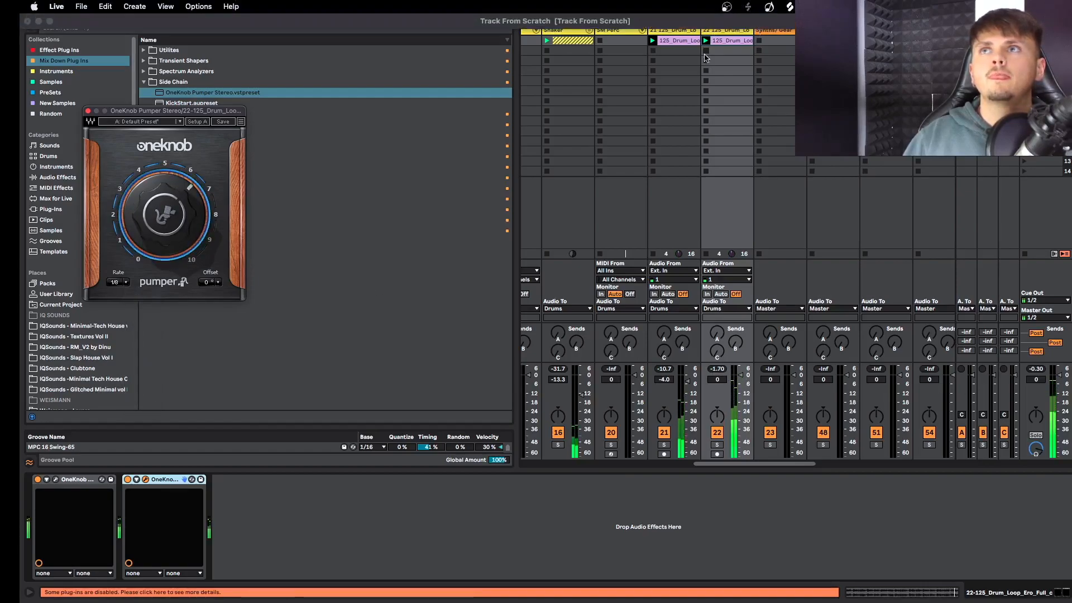
click(736, 32)
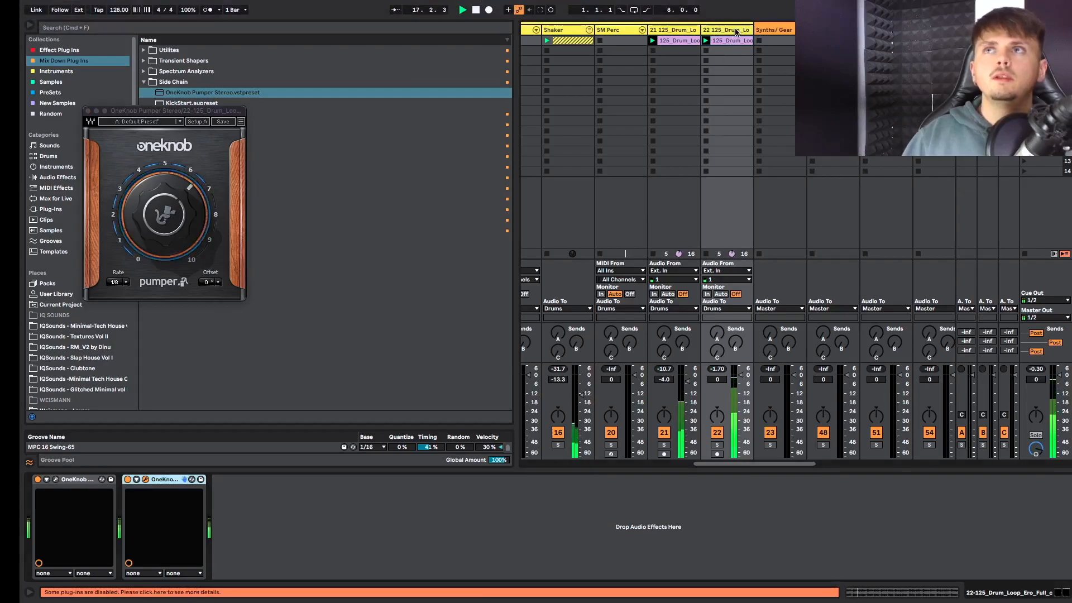
click(89, 111)
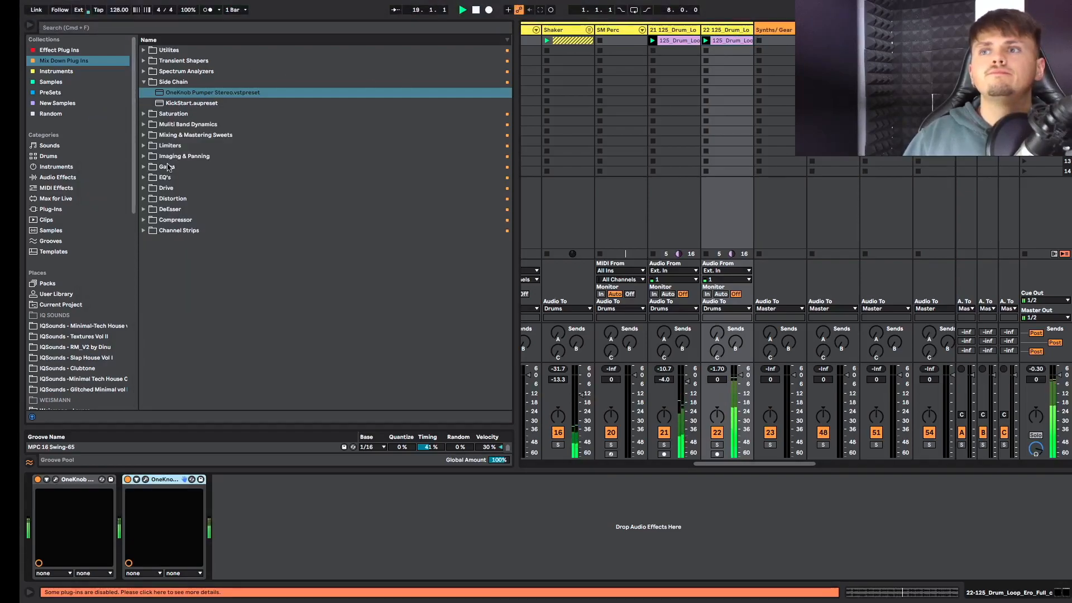
Apply the MPC 16 Swing-65 groove to the Ero_Full drum loop clip on track 22.
click(703, 40)
click(522, 419)
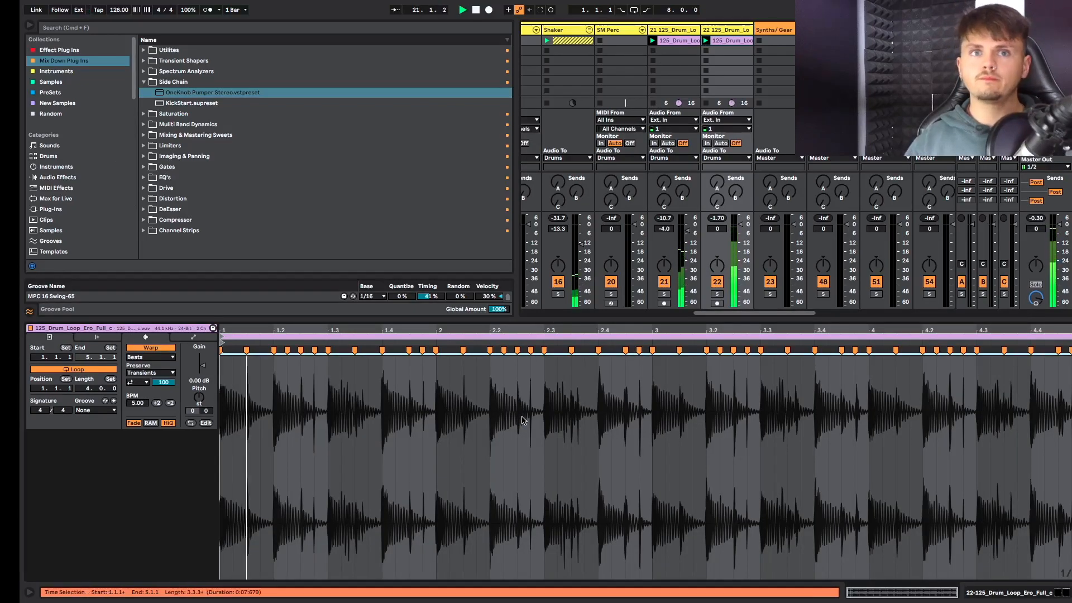
click(92, 410)
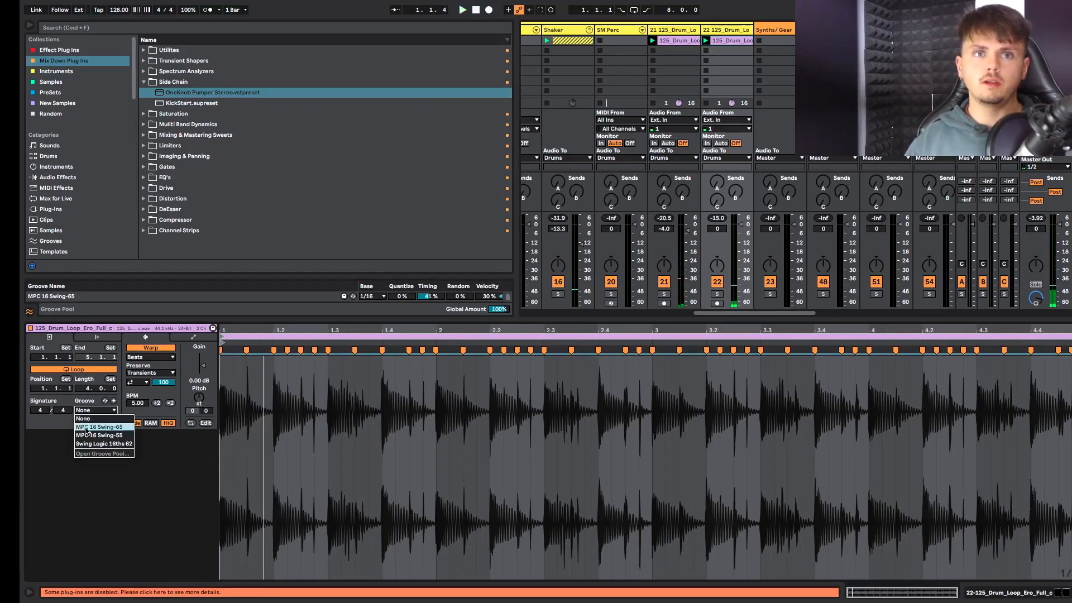
click(88, 430)
Turn off transient looping for the Ero_Full clip's Beats warp and reduce its transient envelope to 58.
click(139, 382)
click(139, 391)
drag(160, 384, 160, 407)
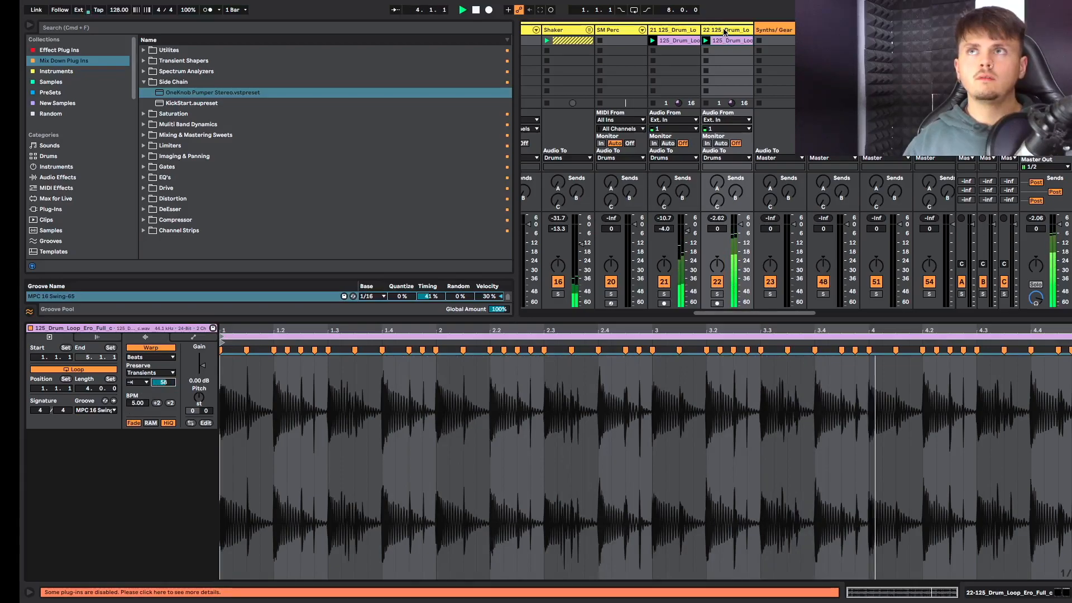
Group the two drum loop tracks 21 and 22 and name the group Tops.
shift+click(685, 31)
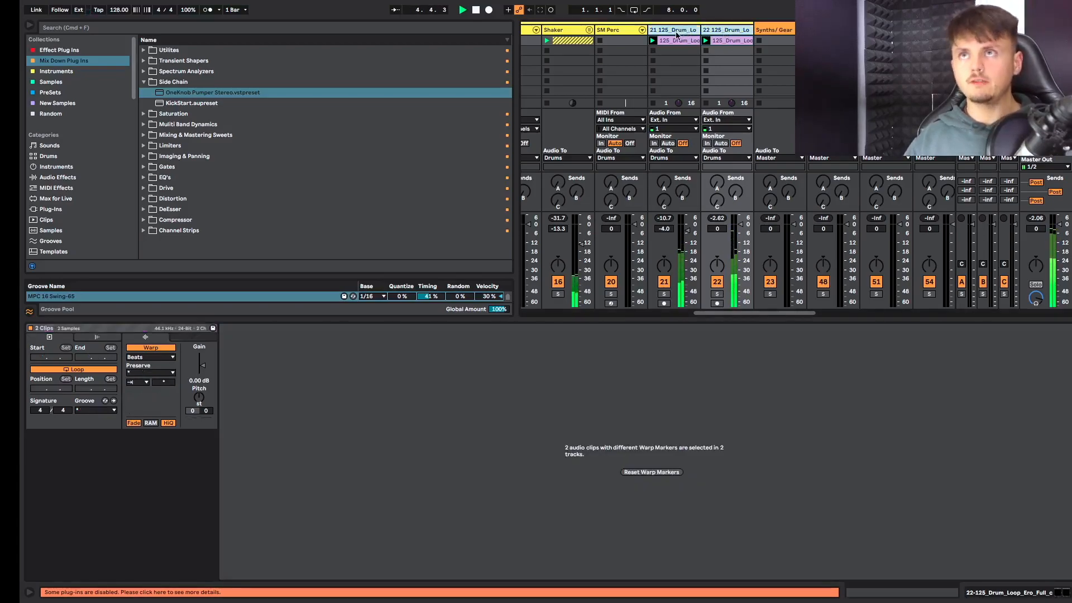
key(super+g)
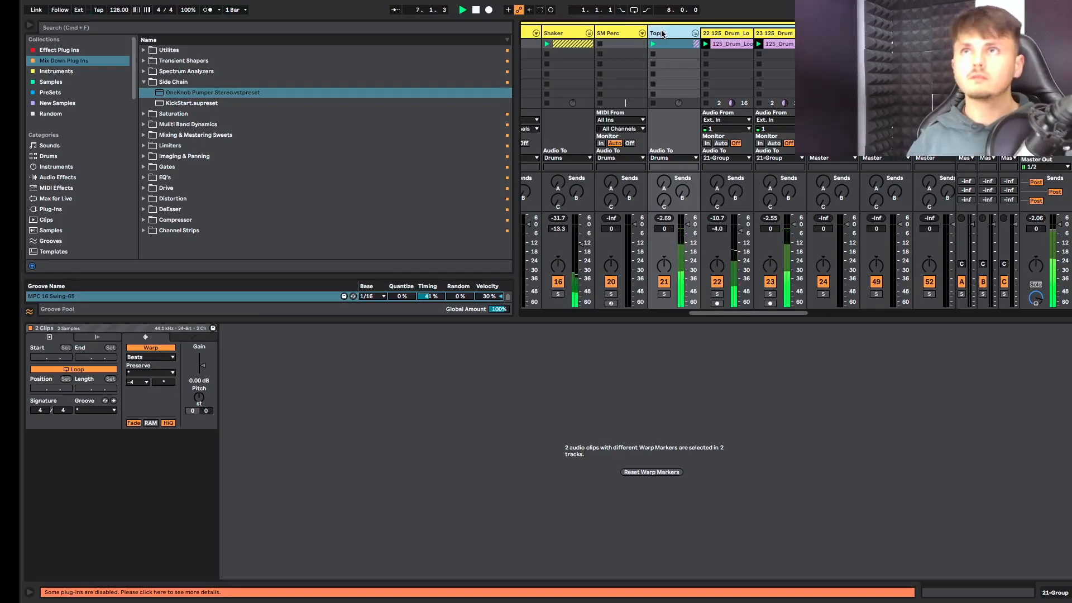
Solo the Tops group and try a higher transient envelope on the Ero_Full clip of track 23 during playback.
click(664, 294)
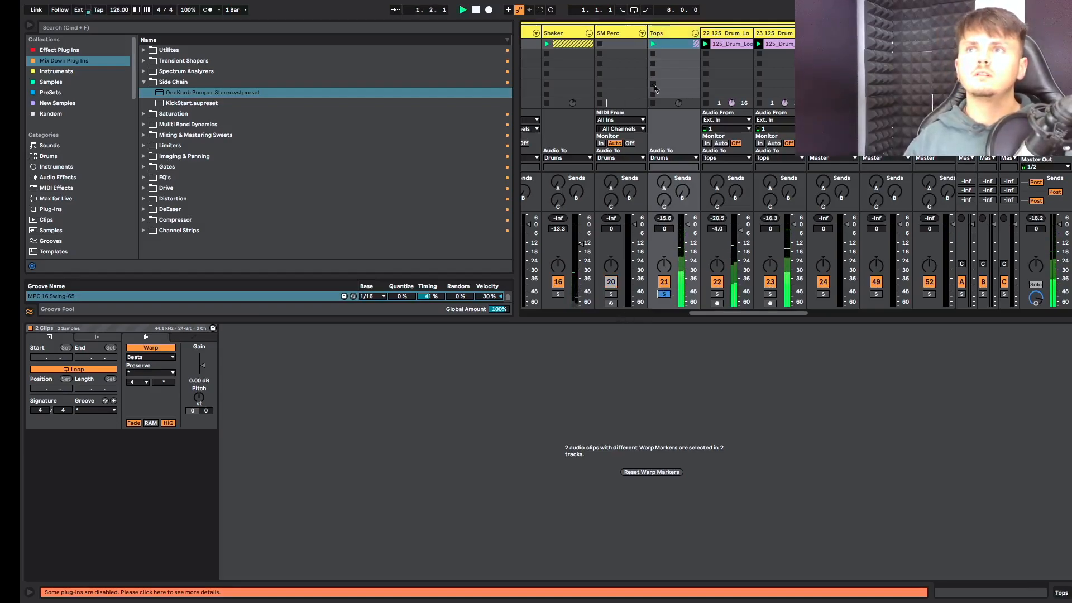
double_click(667, 34)
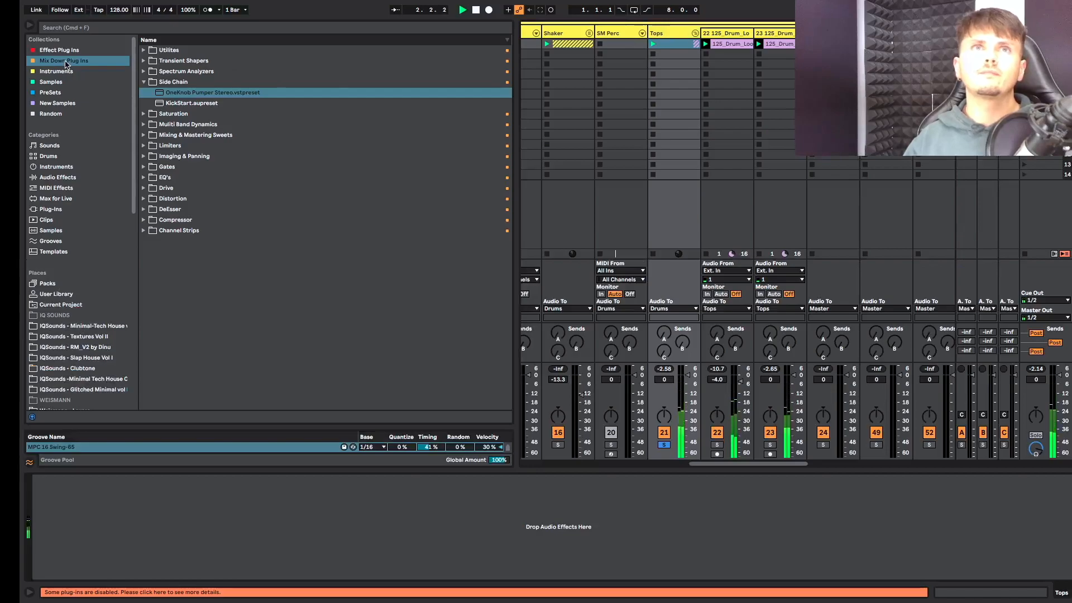
double_click(773, 44)
key(space)
key(space)
key(space)
click(164, 382)
key(space)
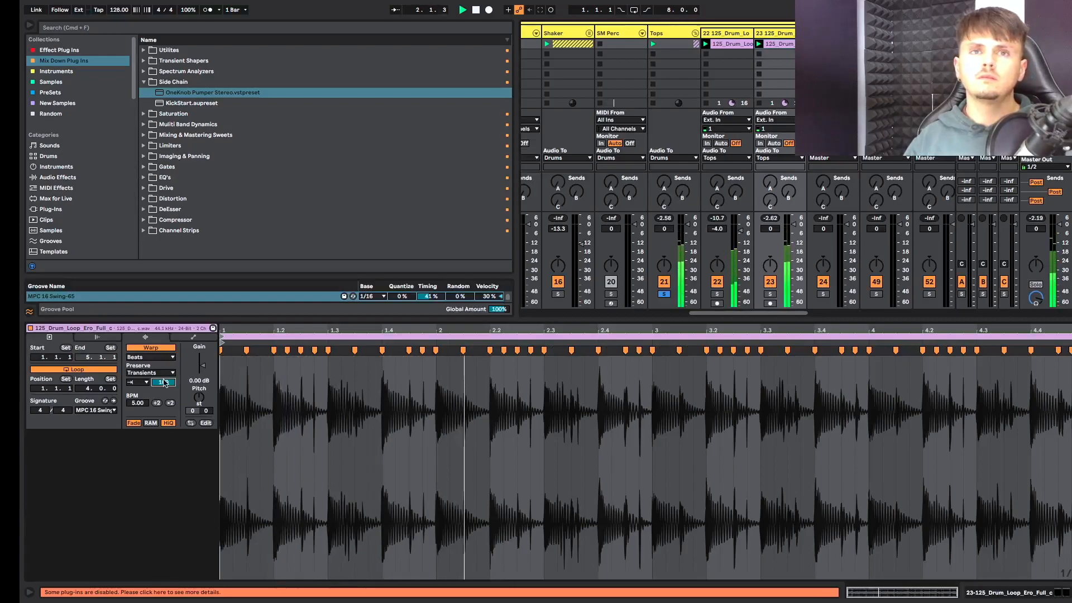
Set the amounts of track 23's two Pumpers: 5.1 on the 1/4-rate one and 7.1 on the 1/8-rate one.
click(775, 34)
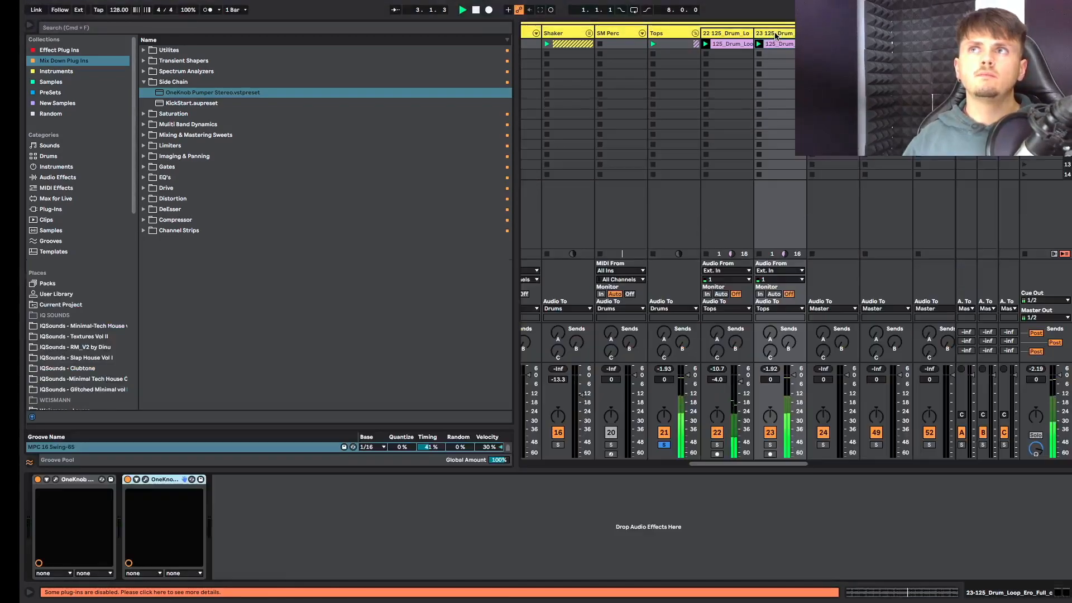
click(145, 479)
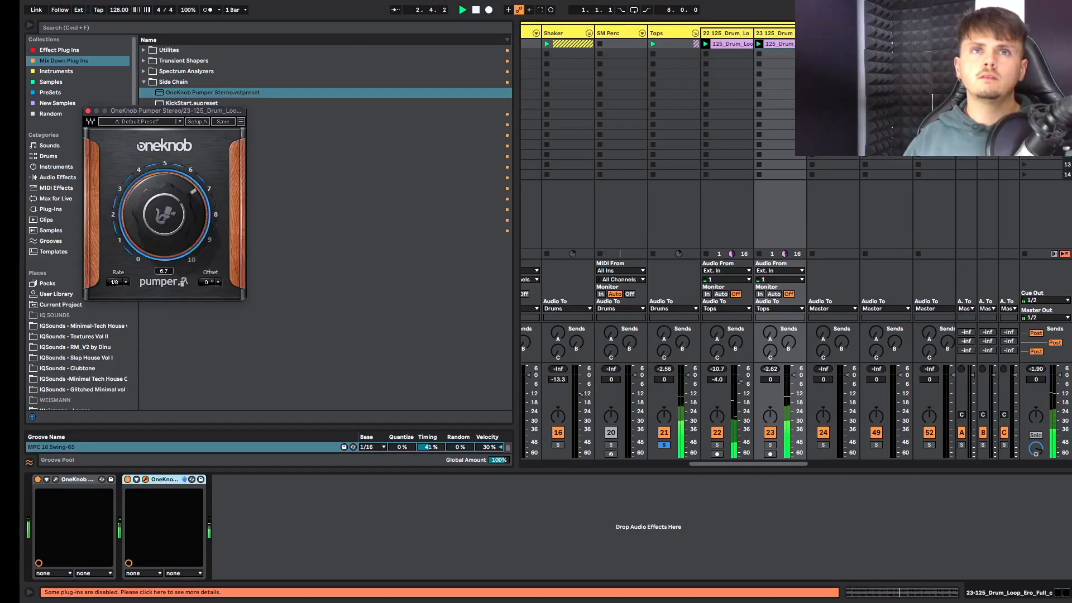
click(56, 479)
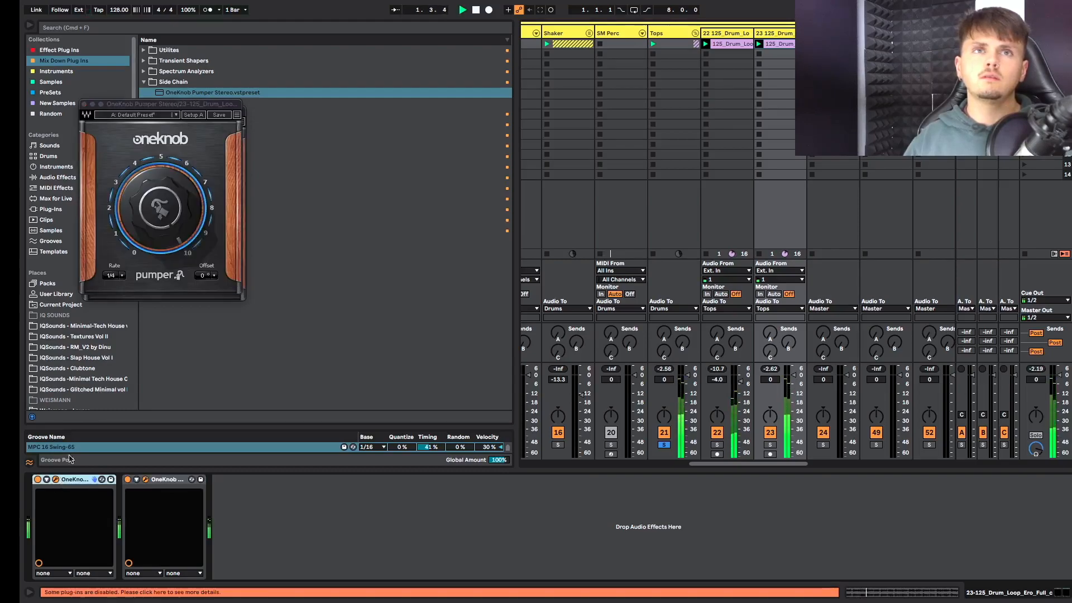
drag(161, 208, 160, 251)
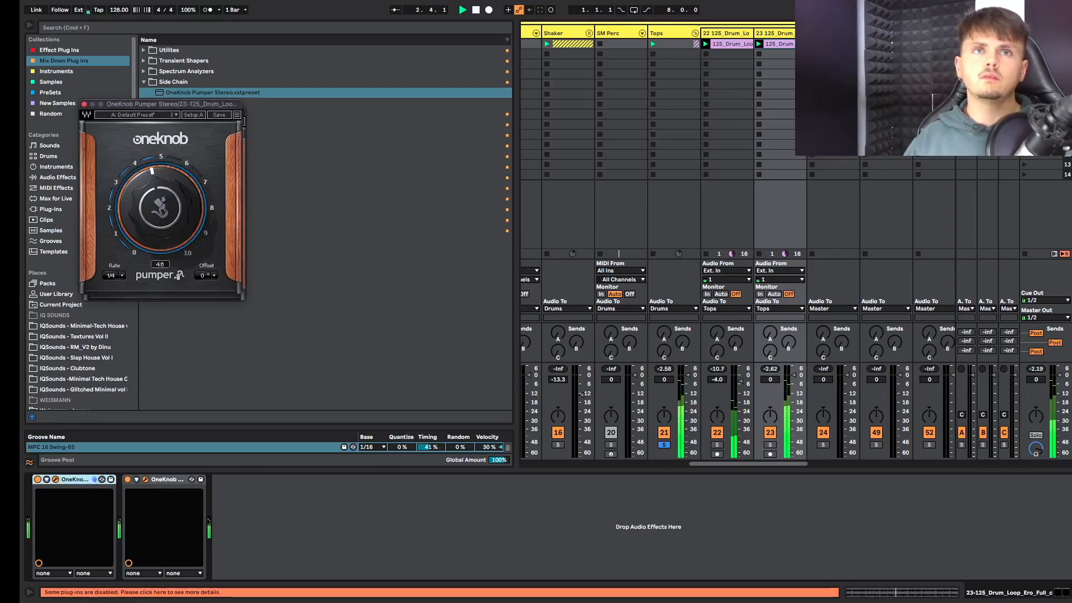
drag(160, 207, 160, 207)
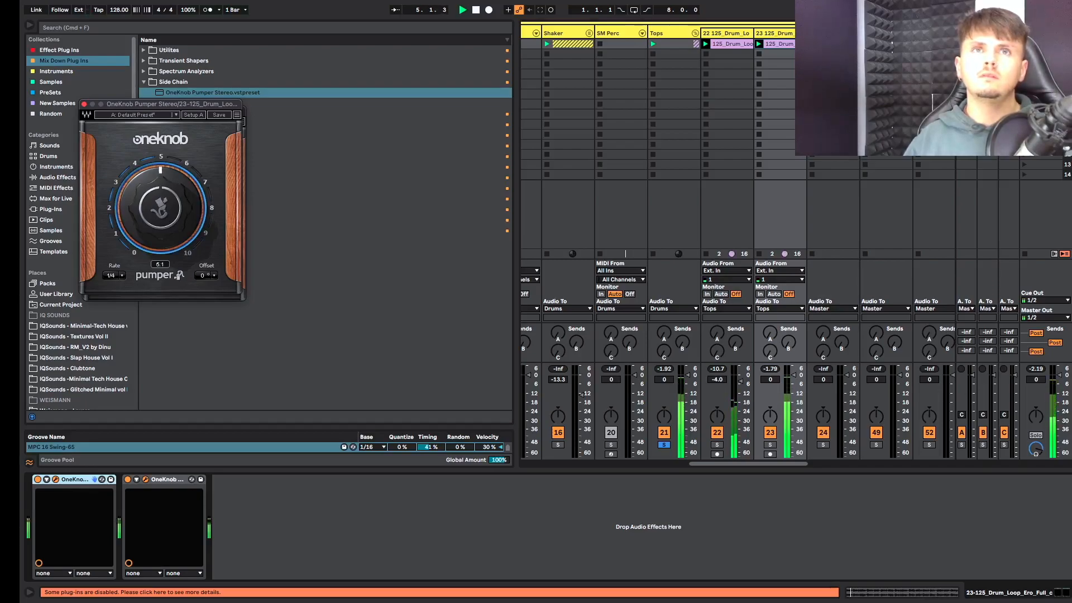
click(84, 104)
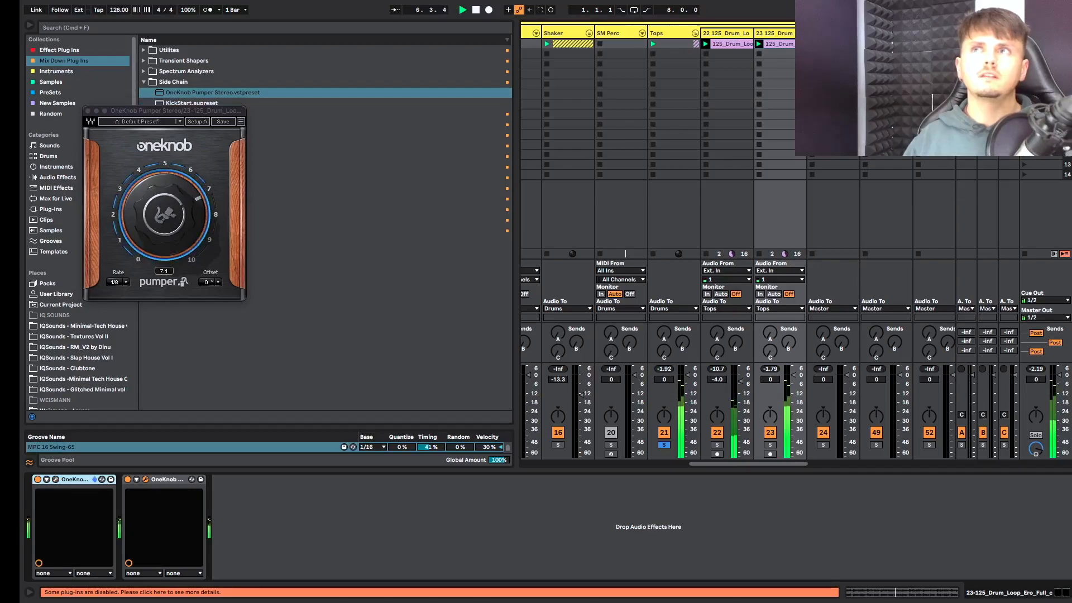
Set the transient envelope of the Ero_Full clip on track 23 to 57.
click(787, 43)
drag(160, 384, 161, 408)
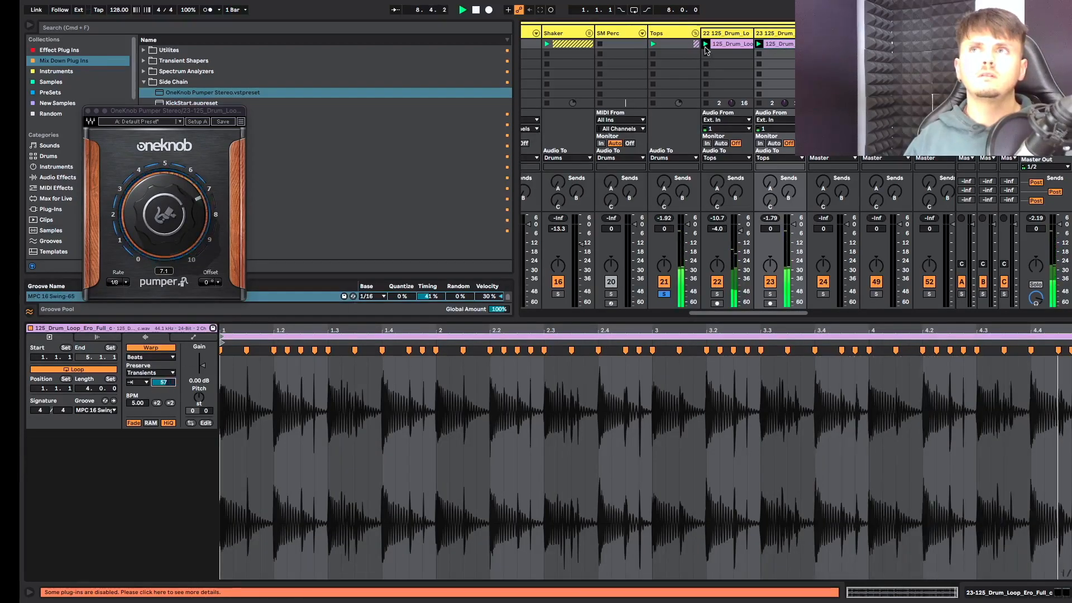
Add an EQ Eight to the Tops group.
click(663, 33)
click(144, 178)
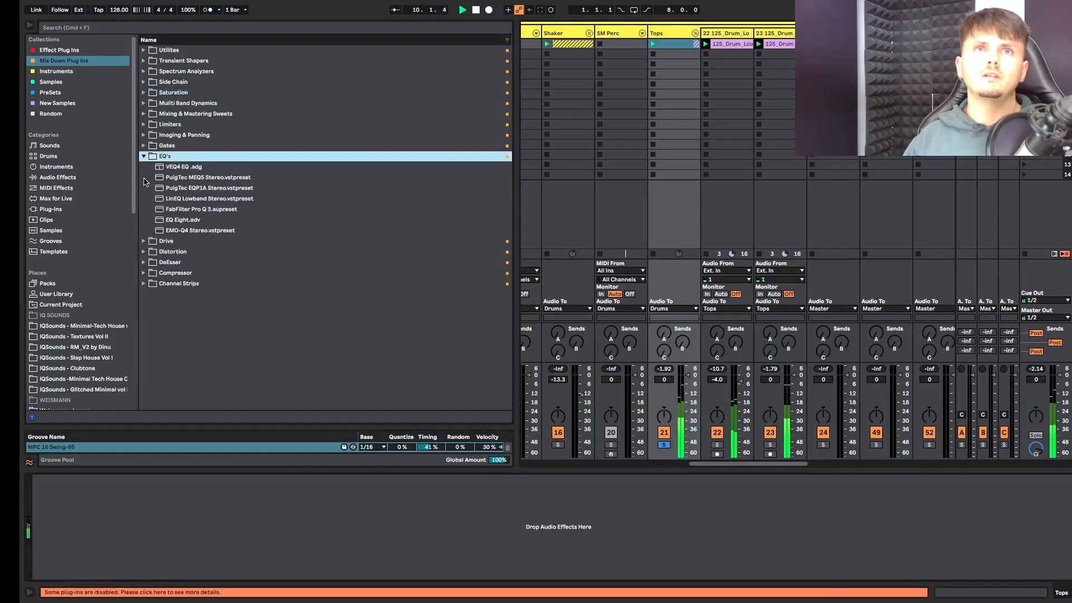
click(181, 219)
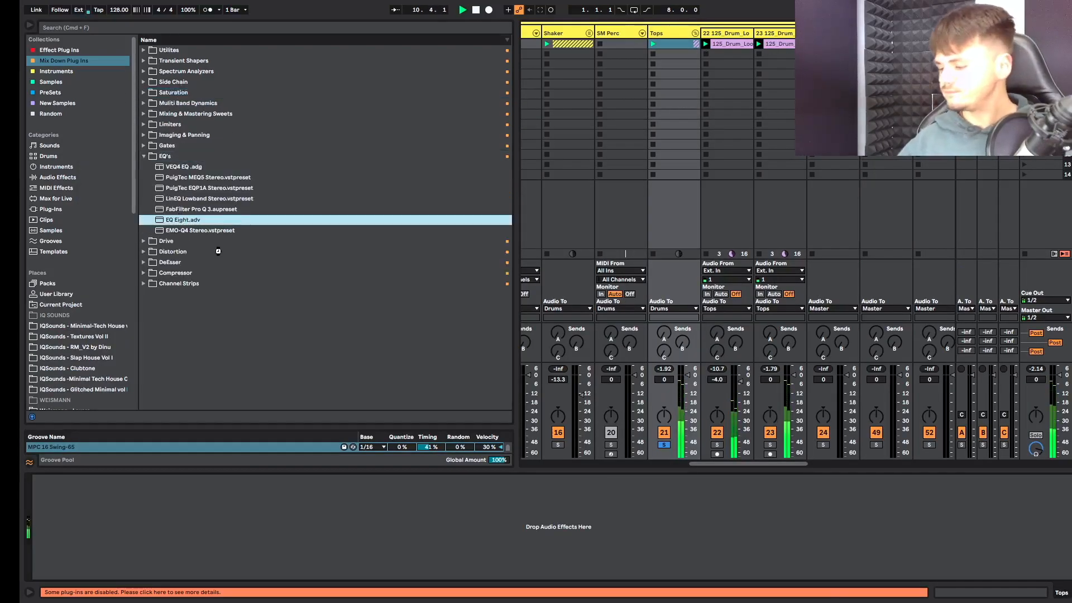
key(Return)
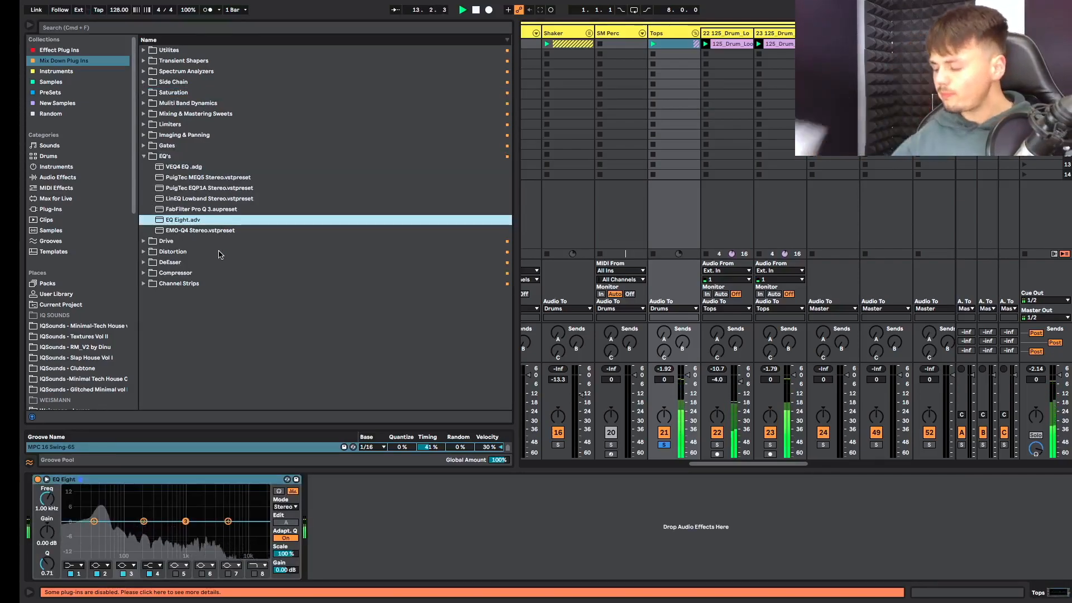
Make the first band of the Tops EQ Eight a low cut and raise its frequency to about 408 Hz.
click(72, 564)
click(71, 505)
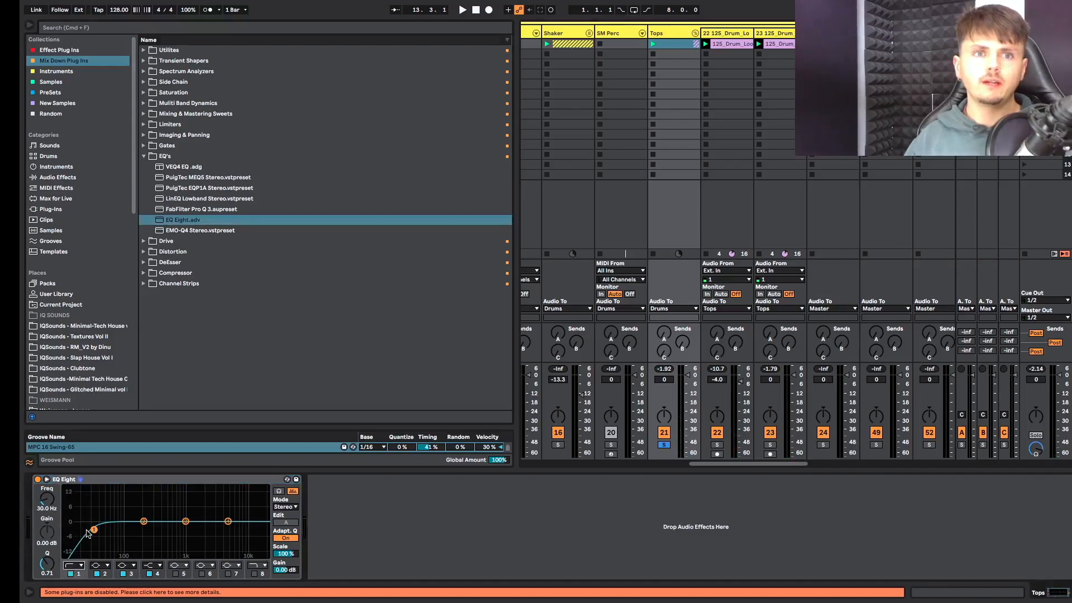
key(space)
drag(93, 529, 162, 530)
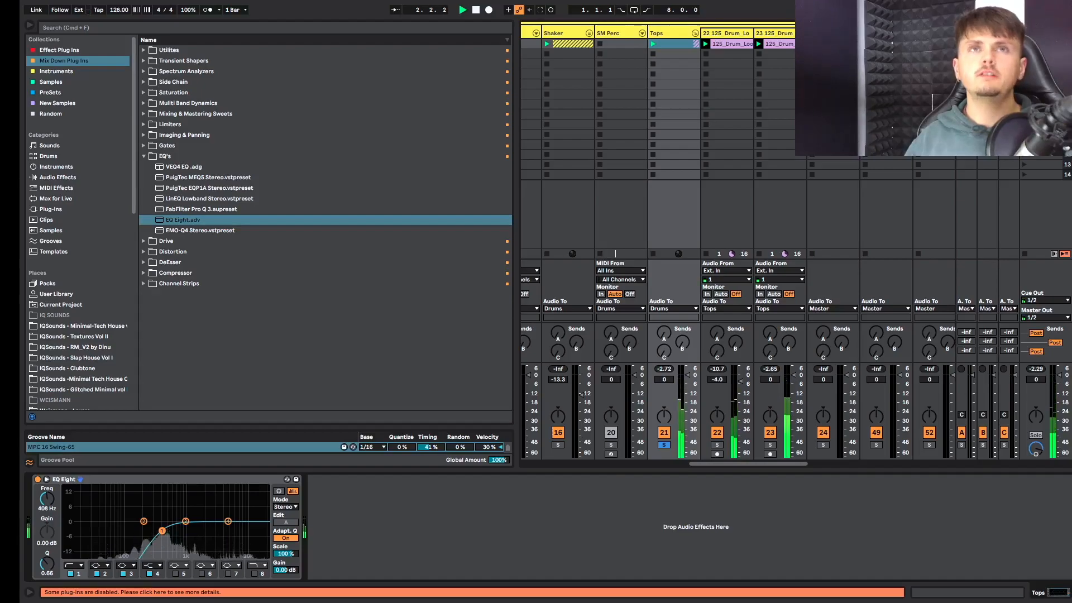
Add the Smack Attack transient shaper to the Tops group with Attack at -35 and Sustain at 19.
click(143, 61)
double_click(167, 72)
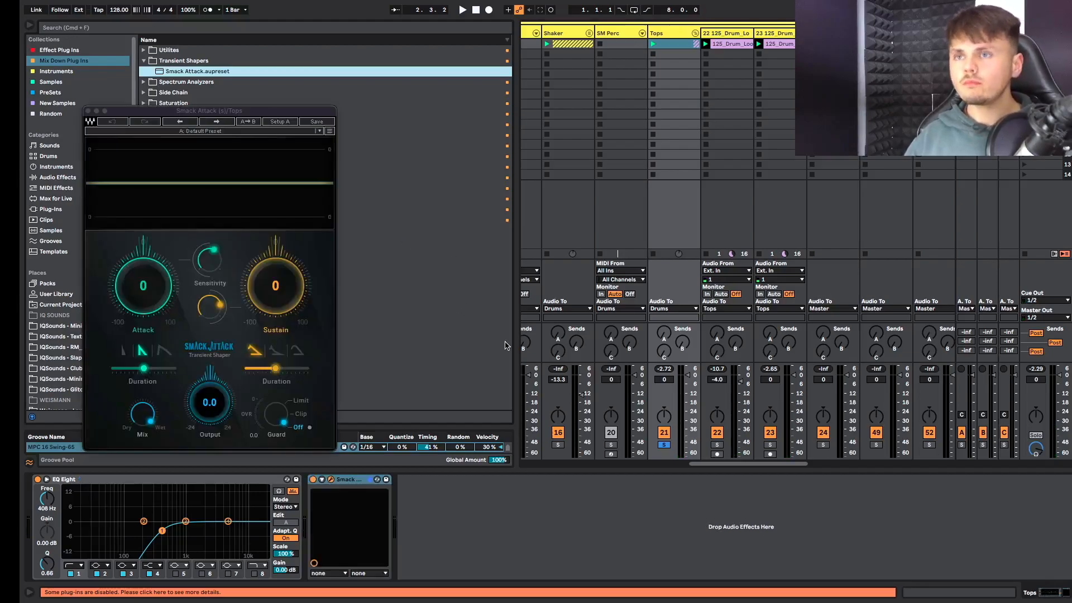
drag(138, 277, 139, 299)
mouse_move(268, 282)
mouse_down()
mouse_move(268, 272)
mouse_move(272, 285)
mouse_up()
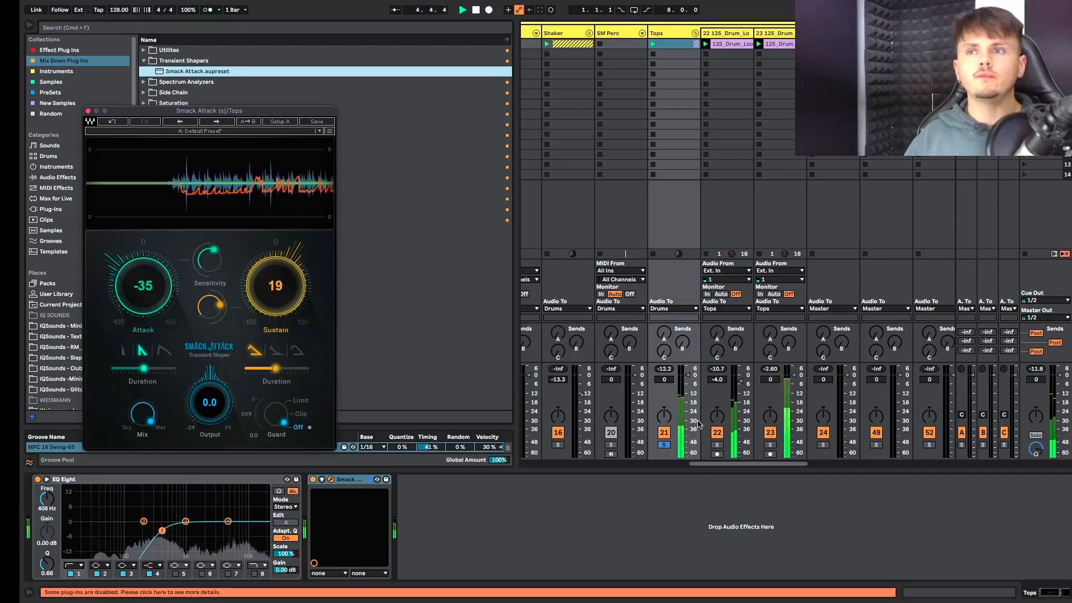
Turn off the Tops group's solo to hear the top loops with the rest of the mix.
scroll(698, 418, left, 2)
scroll(699, 425, left, 10)
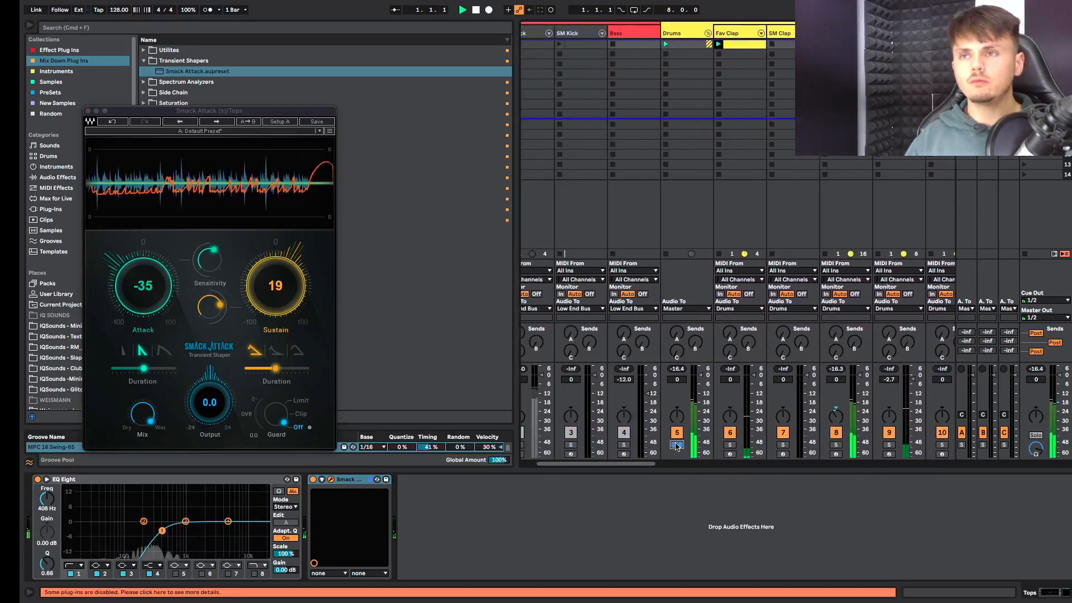
scroll(676, 445, right, 5)
scroll(676, 445, right, 8)
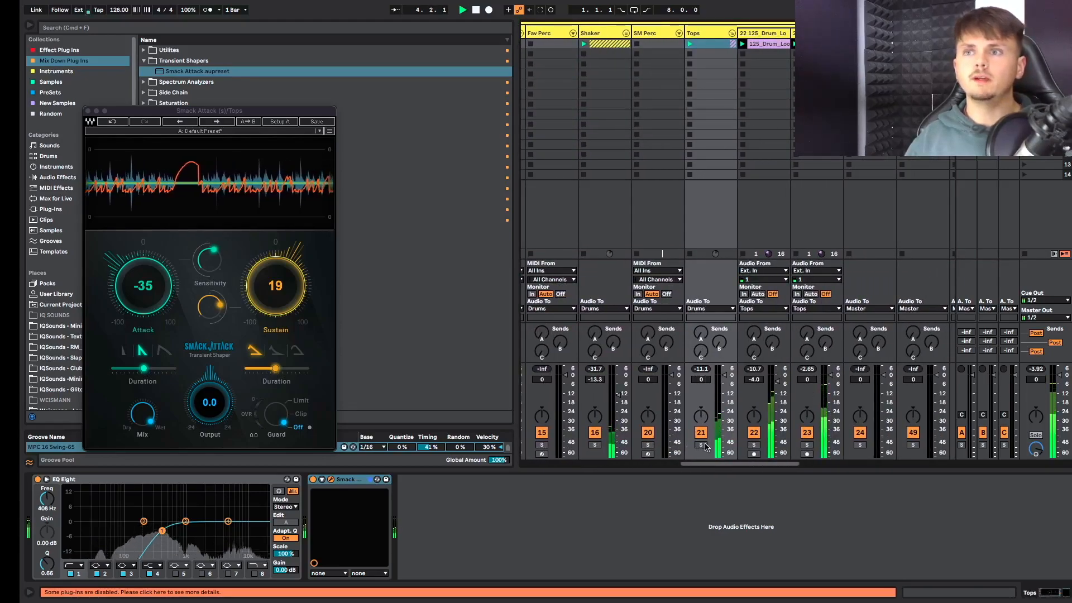
scroll(651, 141, left, 8)
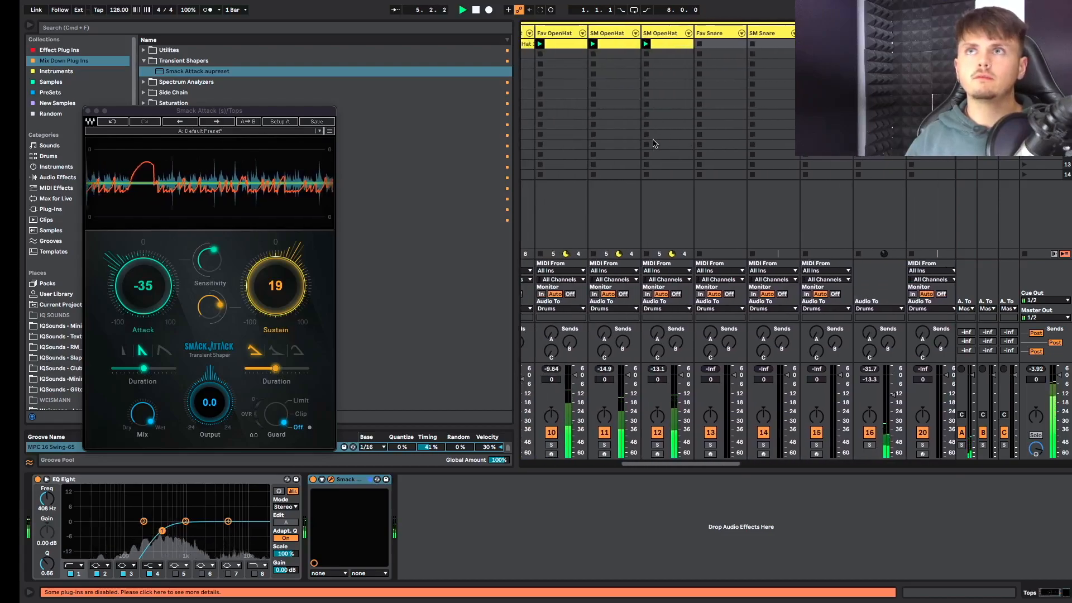
Fold the Drums group and audition the 124_Tambo and 124_Cave loops on the separate Drums audio track.
click(575, 33)
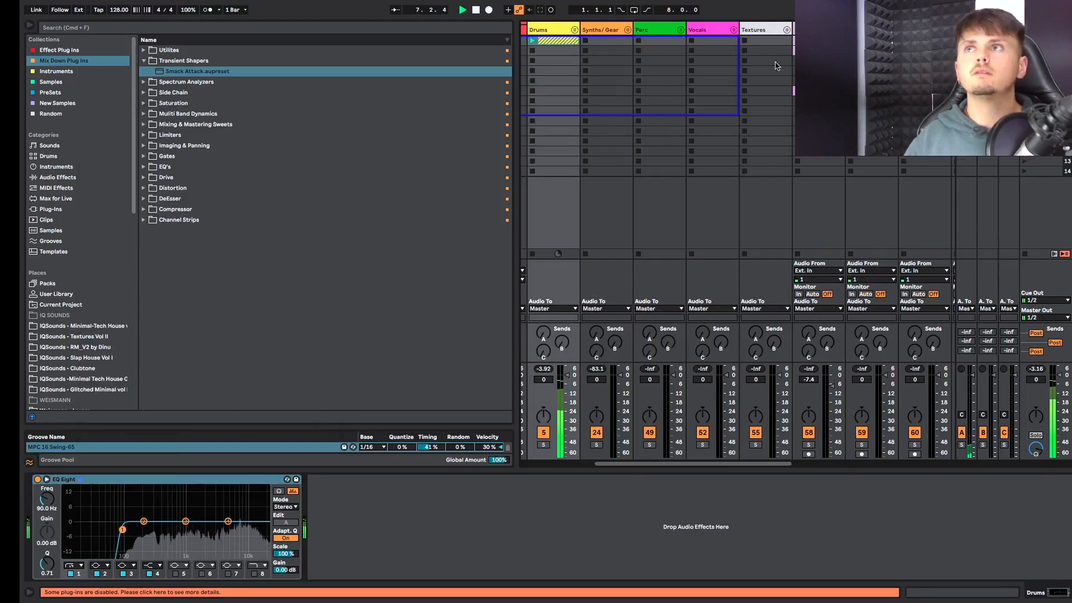
click(818, 41)
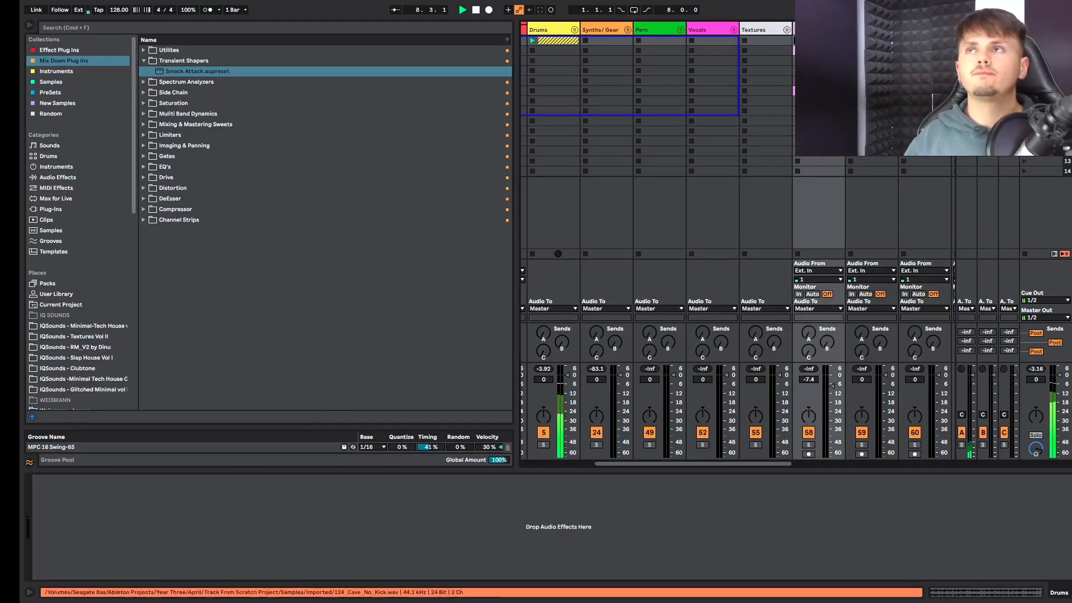
scroll(800, 50, left, 1)
click(800, 50)
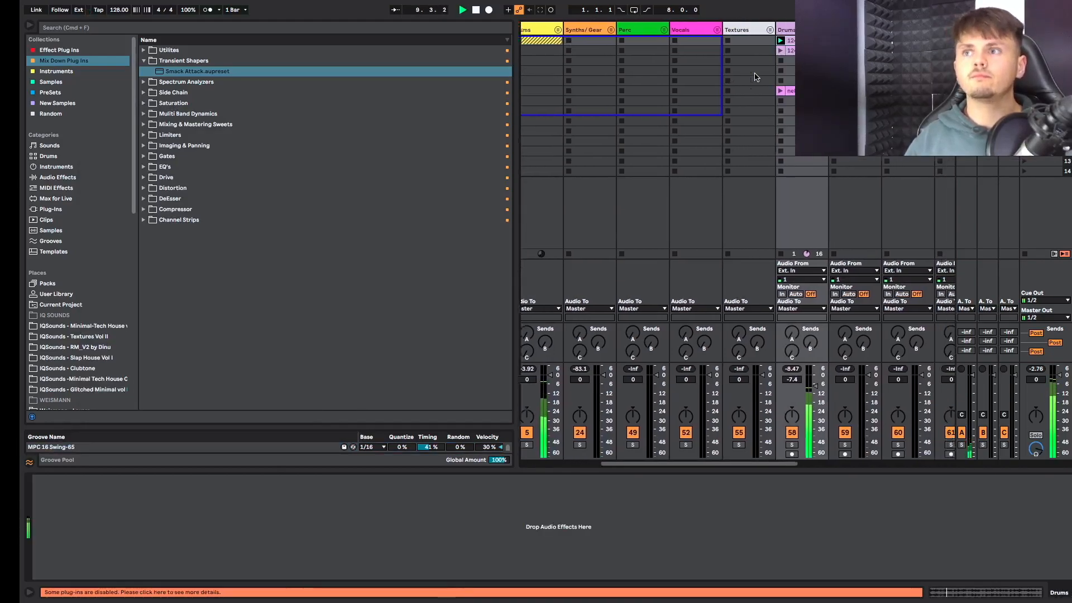
Delete the separate Drums audio track holding the 124_Tambo and 124_Cave loops.
scroll(755, 76, right, 5)
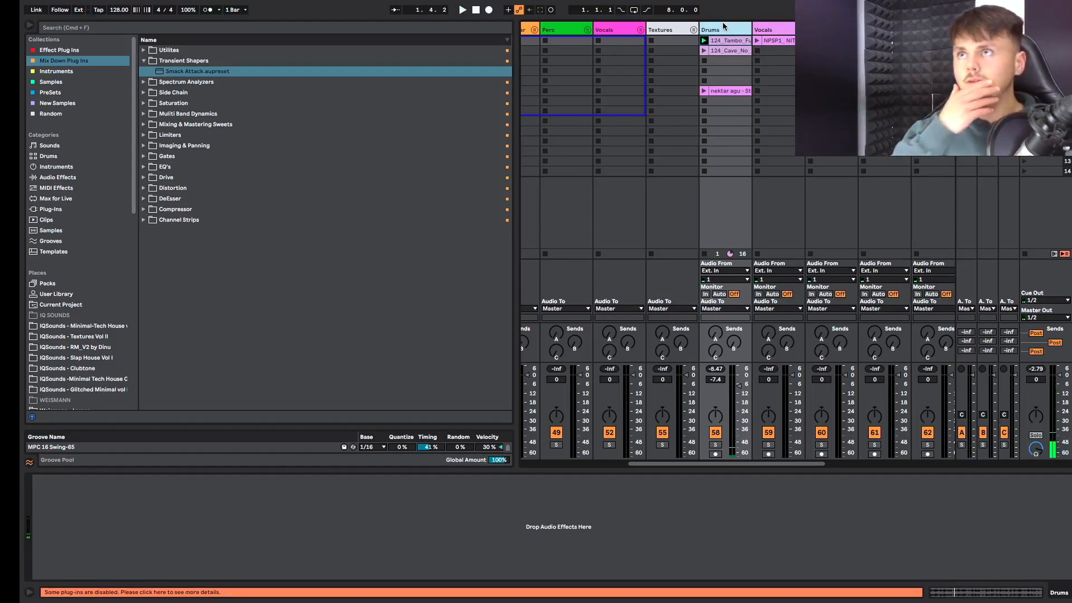
key(Delete)
scroll(723, 22, right, 5)
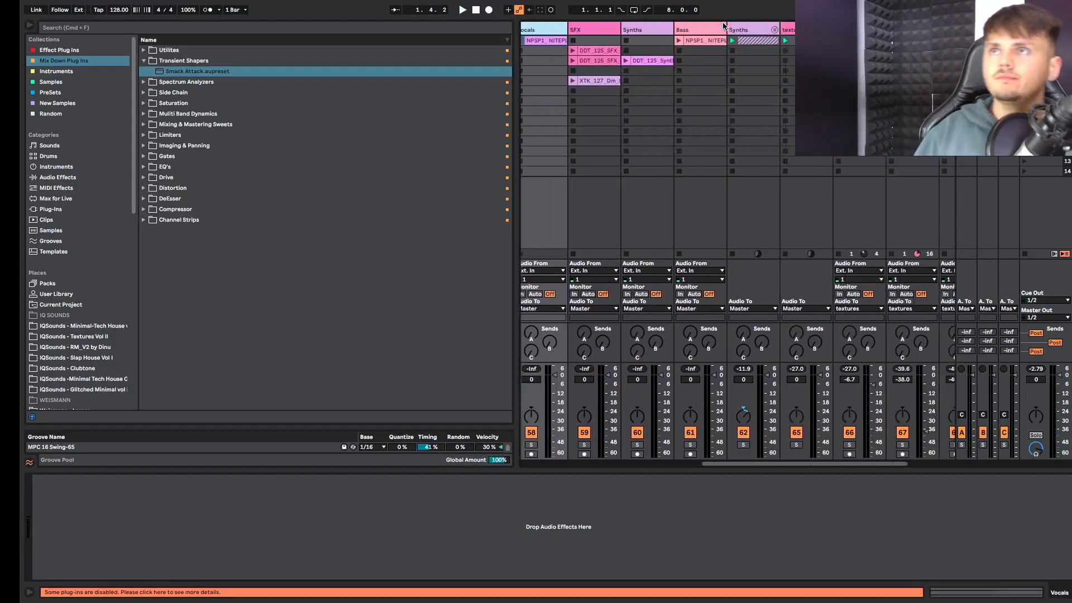
Lower the Tops group's volume to -10 dB while the full drum section plays.
drag(688, 63, 635, 79)
scroll(635, 79, left, 3)
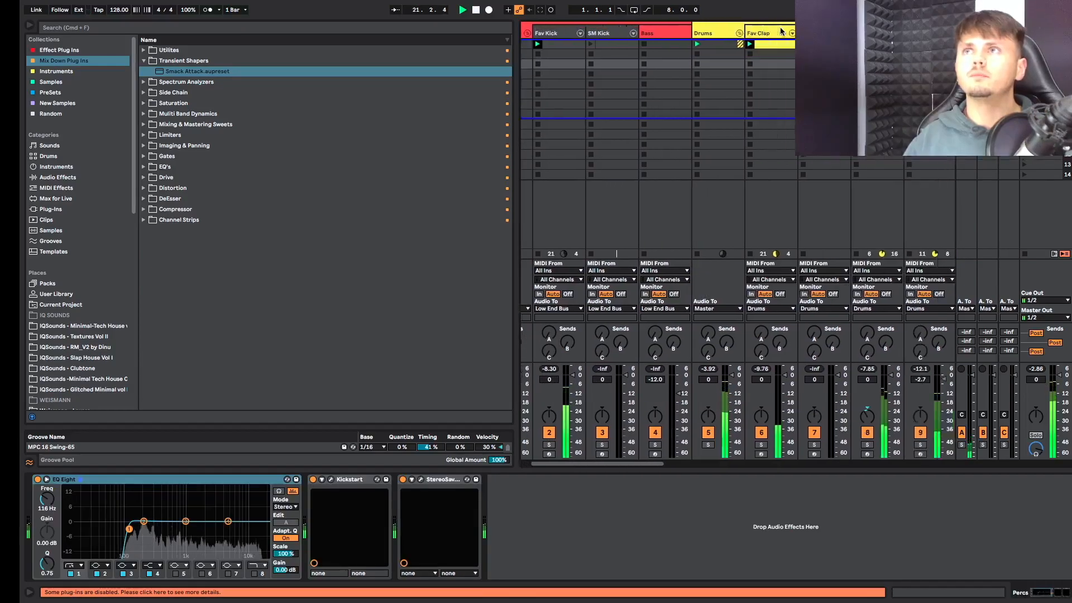
scroll(830, 227, right, 10)
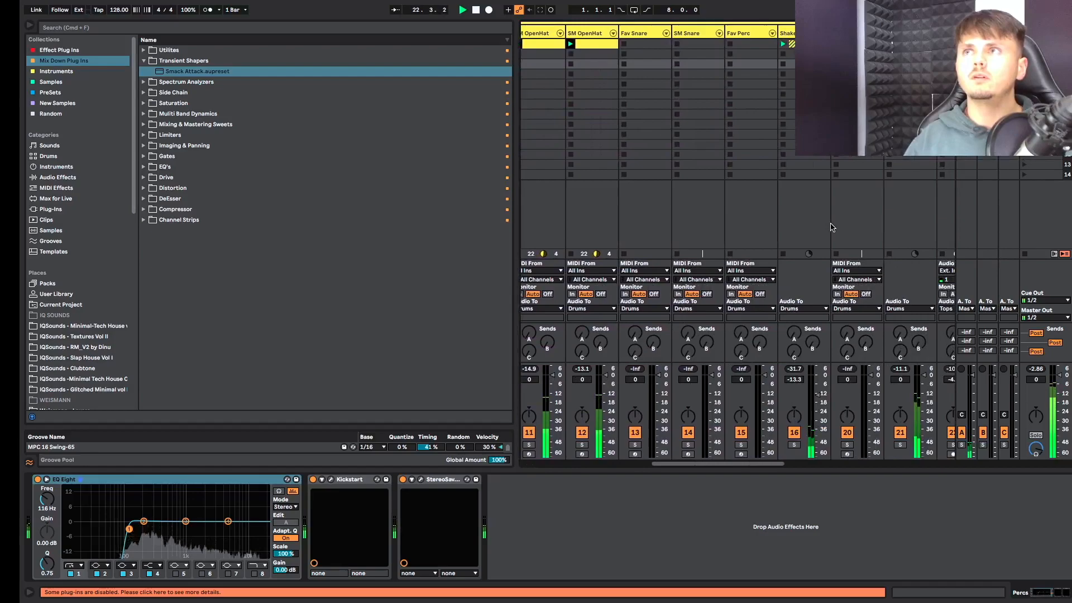
scroll(830, 227, right, 1)
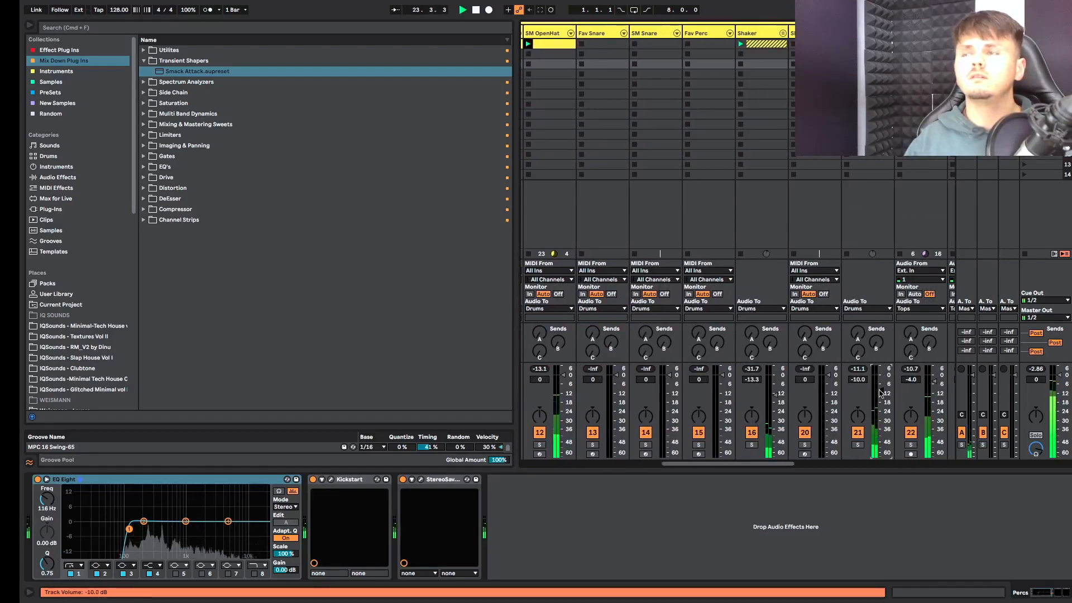
scroll(831, 227, right, 1)
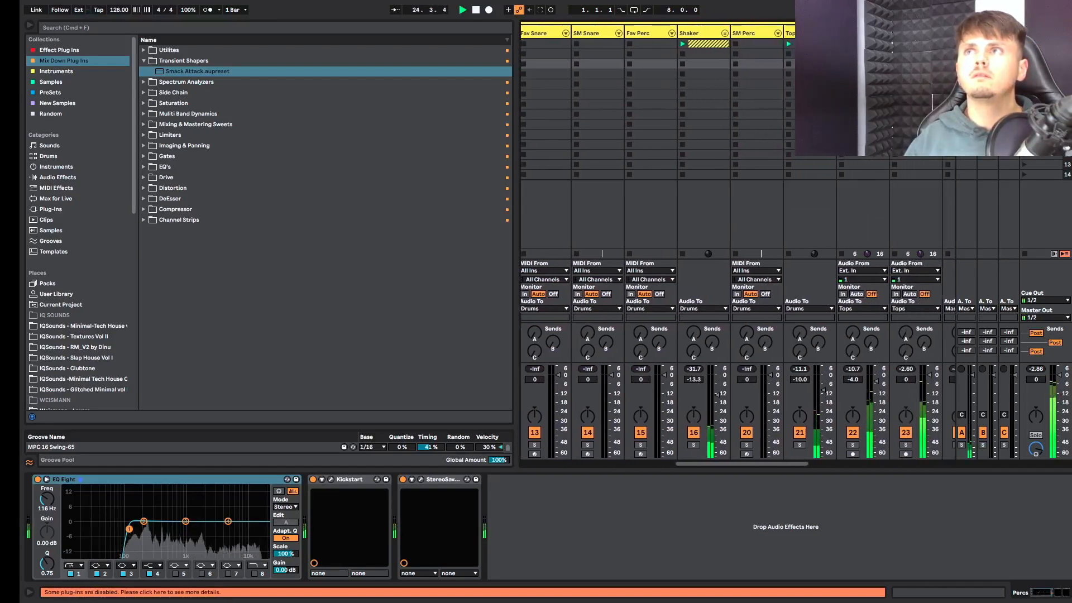
Fold the Tops group and select the Fav Perc track to play sounds from its Favourite Percs rack.
scroll(830, 228, left, 4)
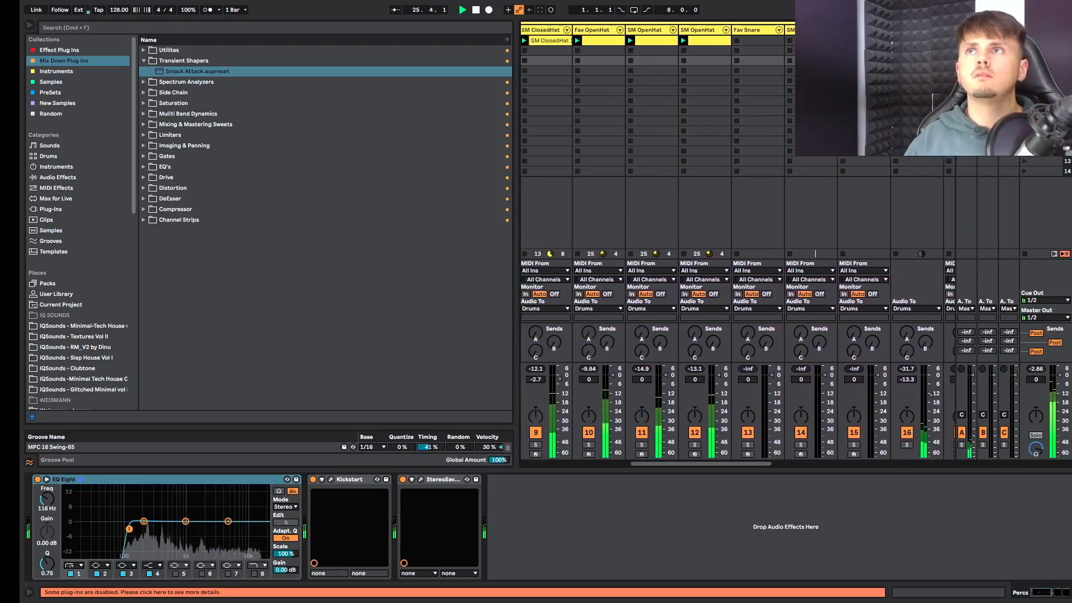
scroll(830, 228, right, 2)
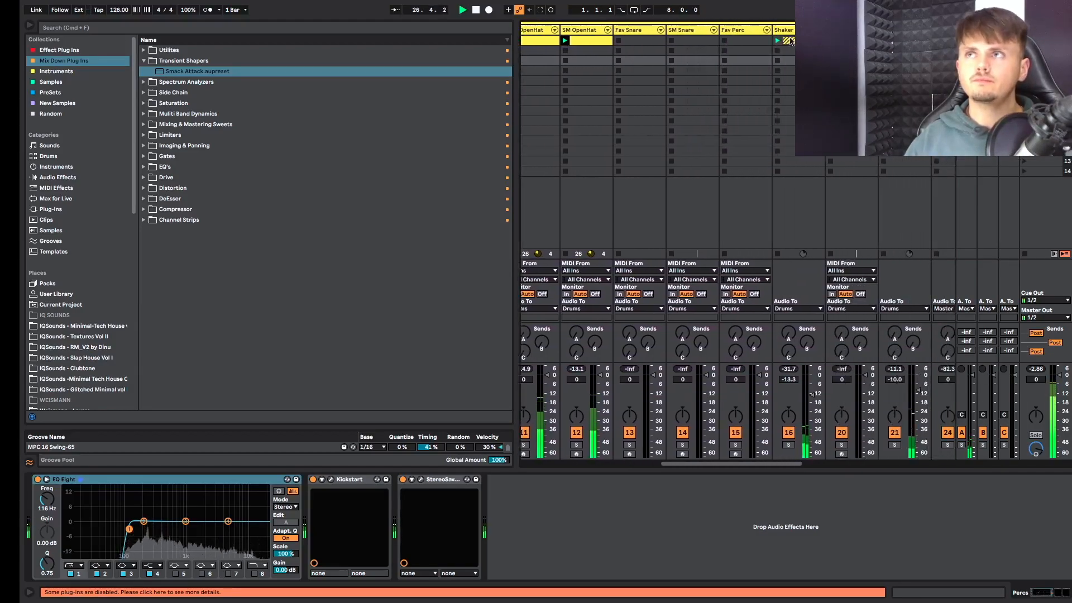
click(751, 61)
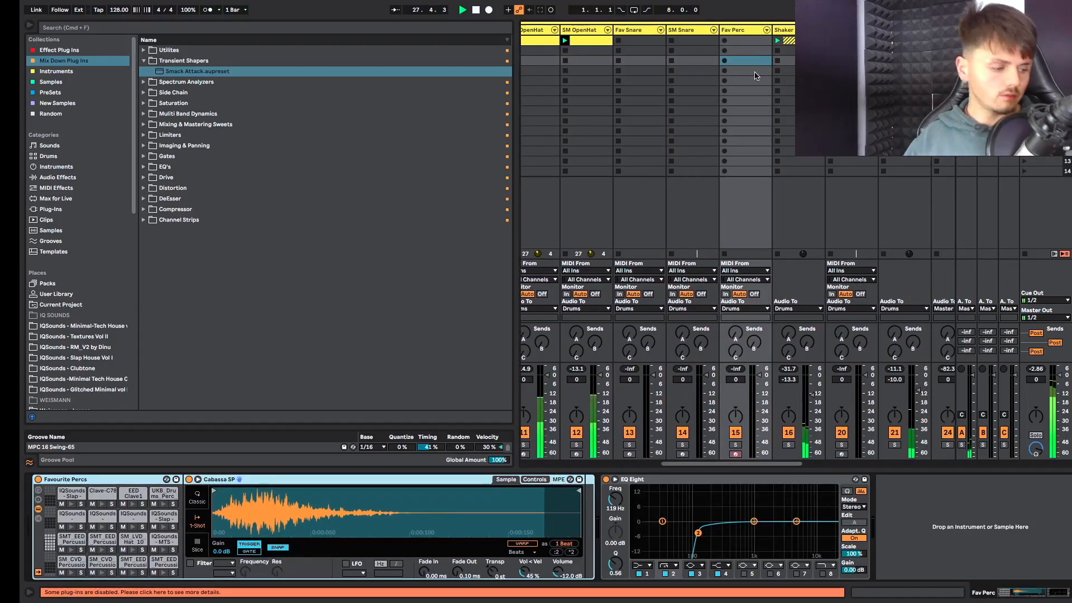
scroll(756, 76, right, 1)
click(753, 374)
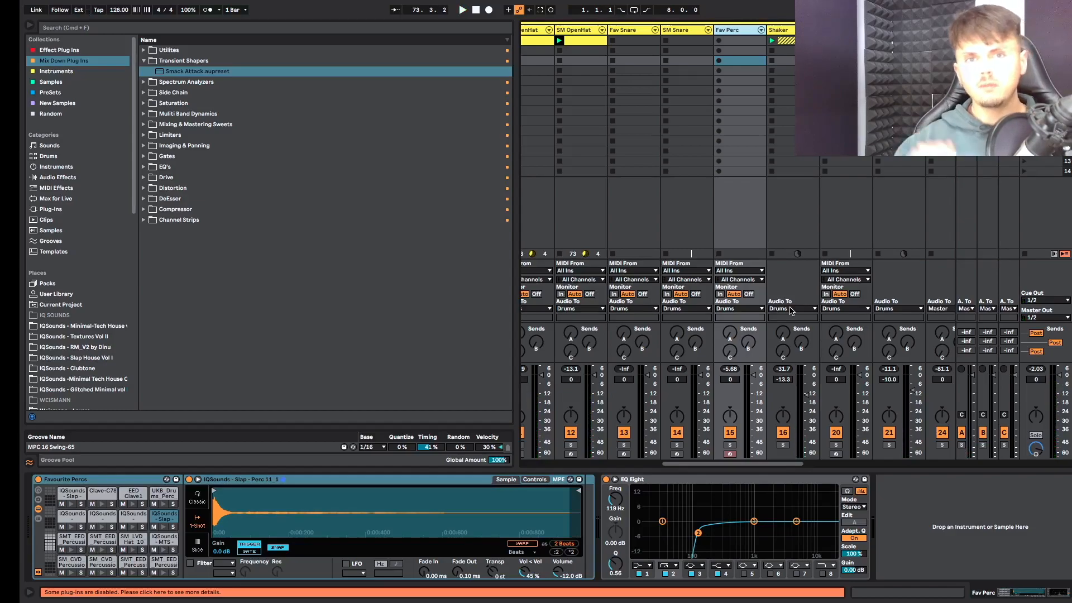
Record a two-bar clip in the Fav Perc track's first slot with the IQSounds - Slap - Perc 11 sound and open it.
click(720, 41)
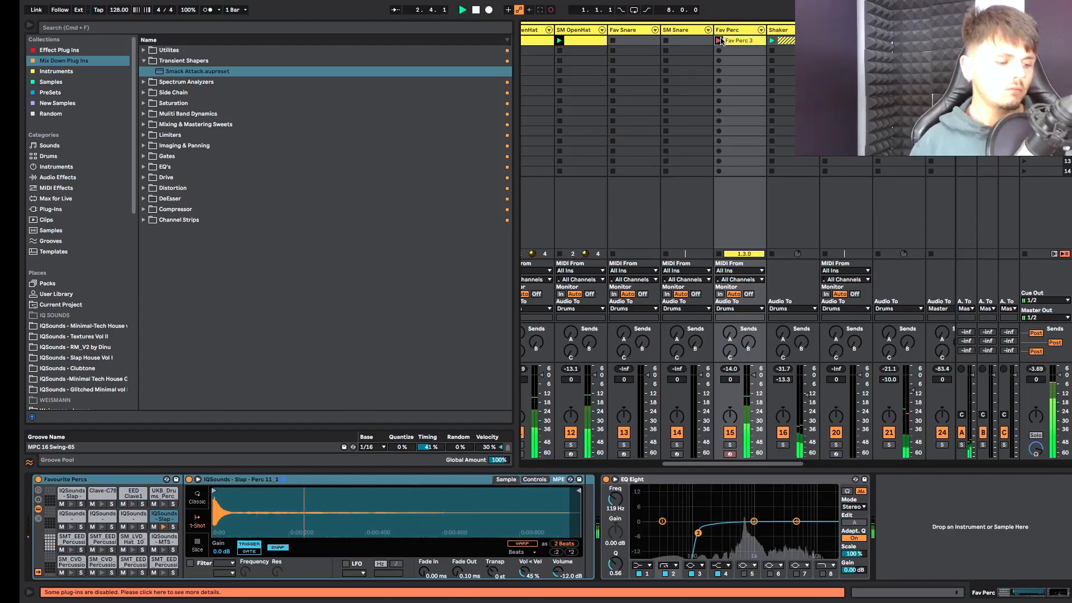
click(720, 40)
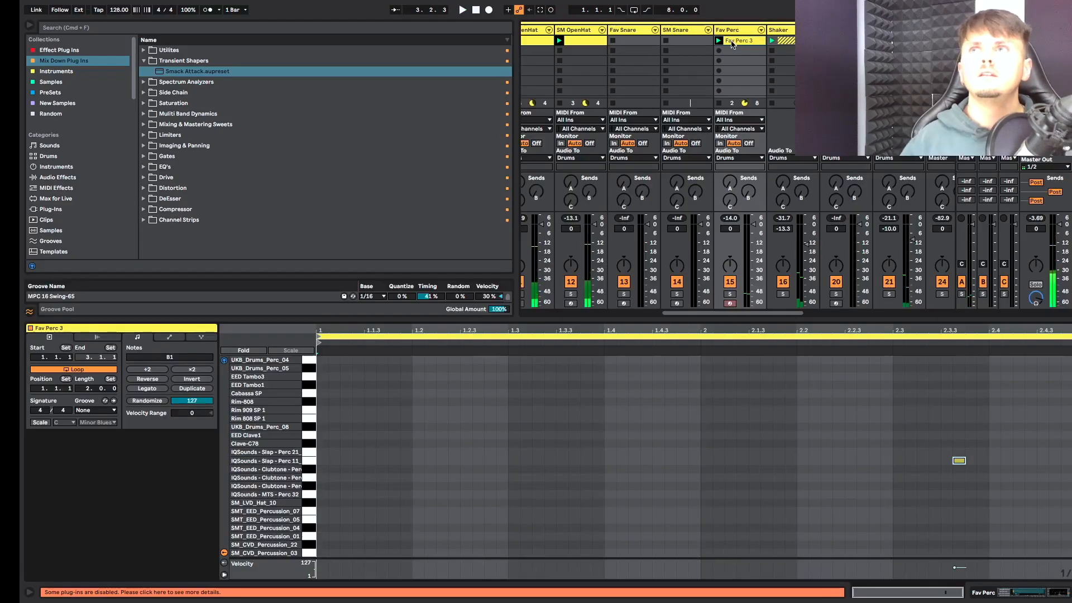
Nudge the recorded IQSounds - Slap - Perc 11 note earlier so it starts at 2.3.3.
key(super+Left)
key(super+Left)
key(super+Left)
key(super+Left)
key(super+Left)
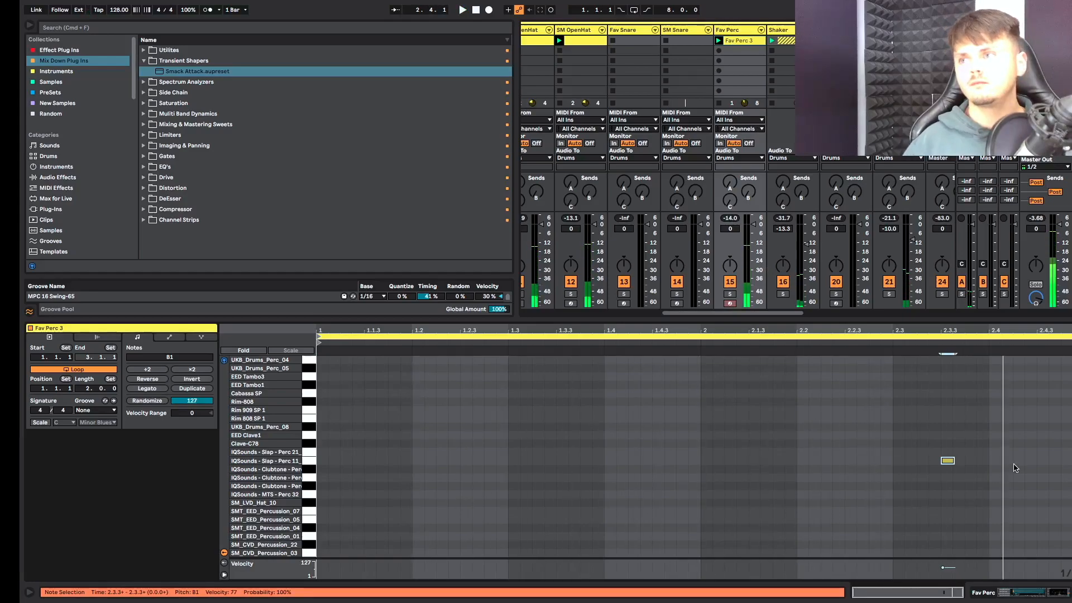
Add a Rim 909 SP 1 note at 2.4.1 with velocity 39 and an IQSounds - Slap - Perc 11 note at 2.4.3.
click(993, 484)
drag(994, 489, 995, 470)
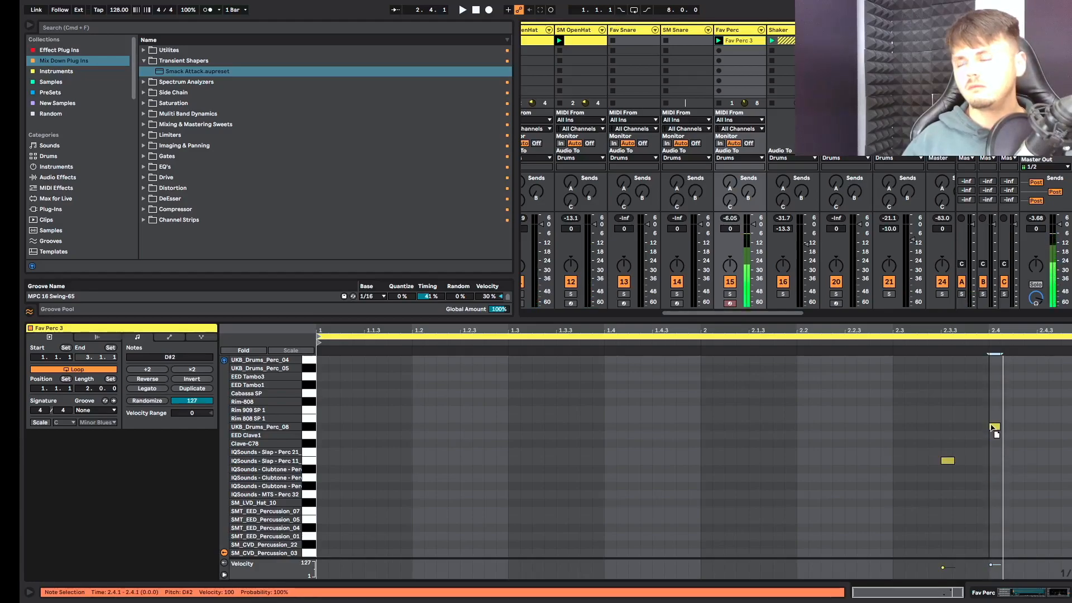
key(space)
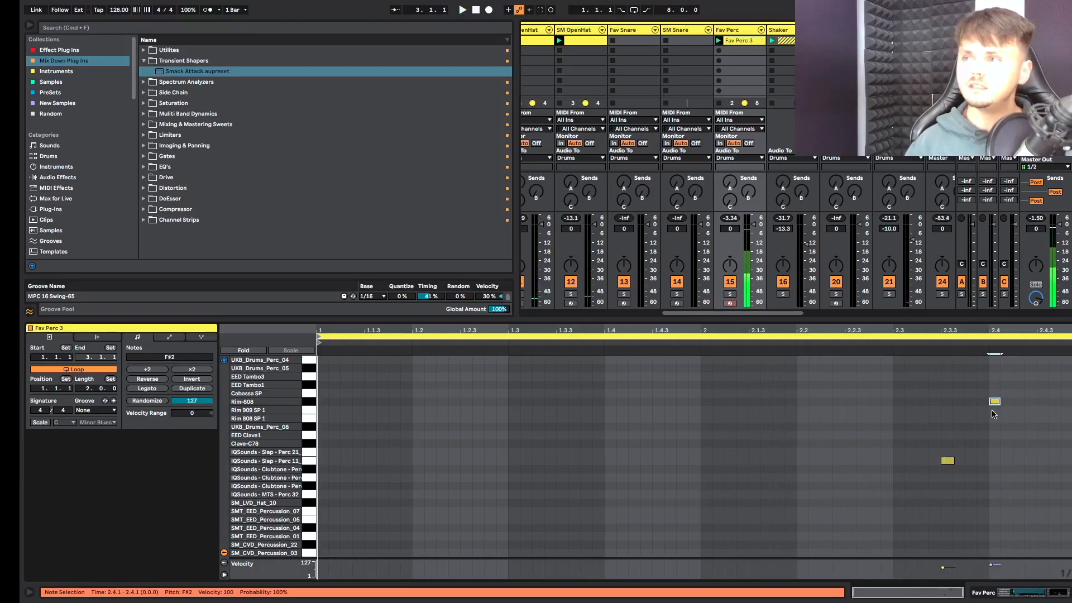
key(space)
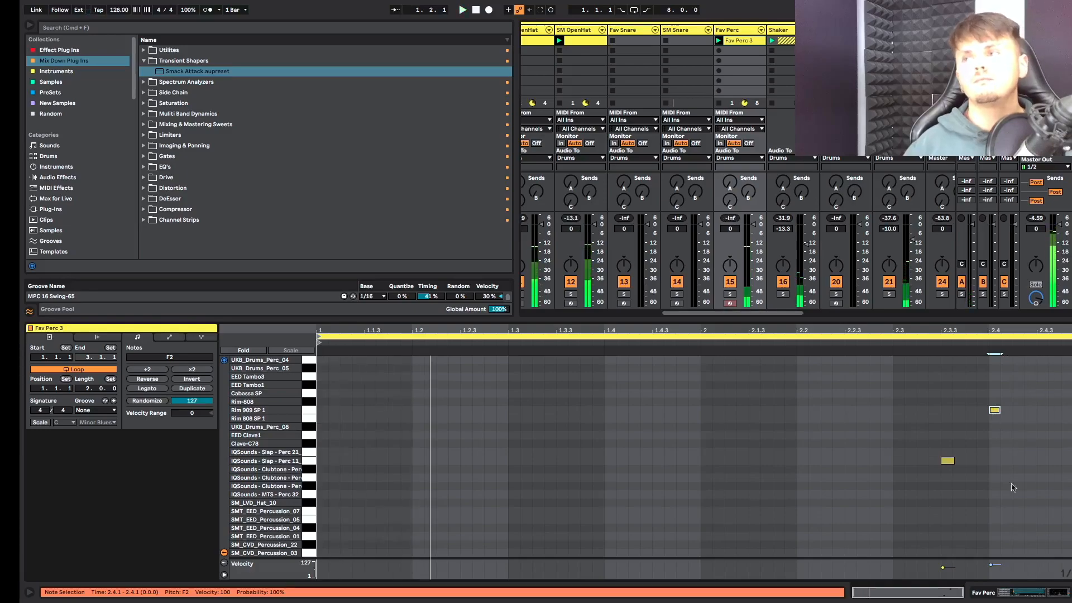
drag(994, 413, 993, 428)
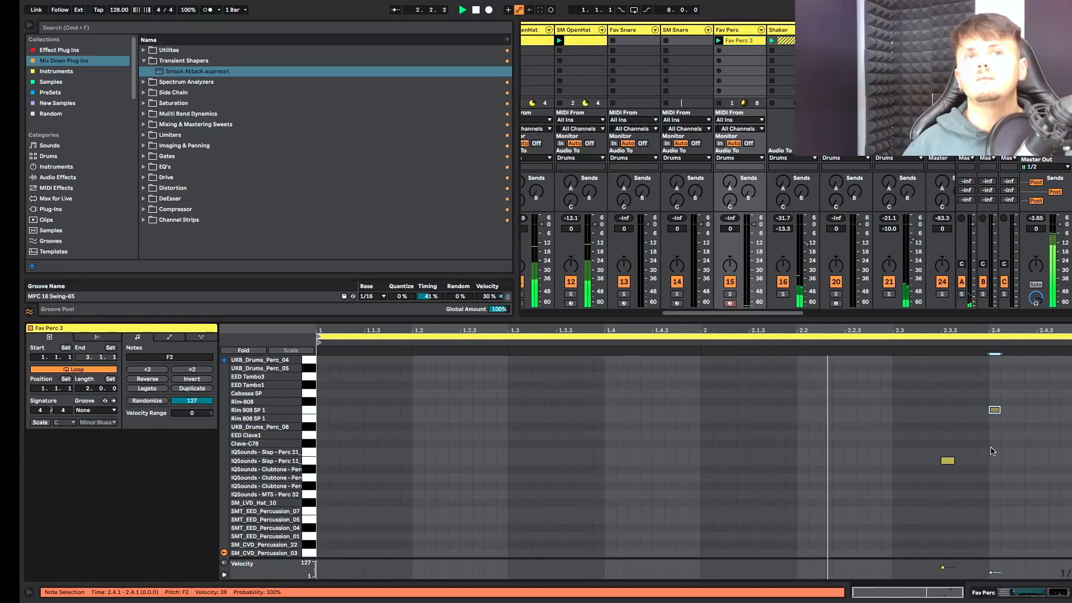
double_click(1043, 469)
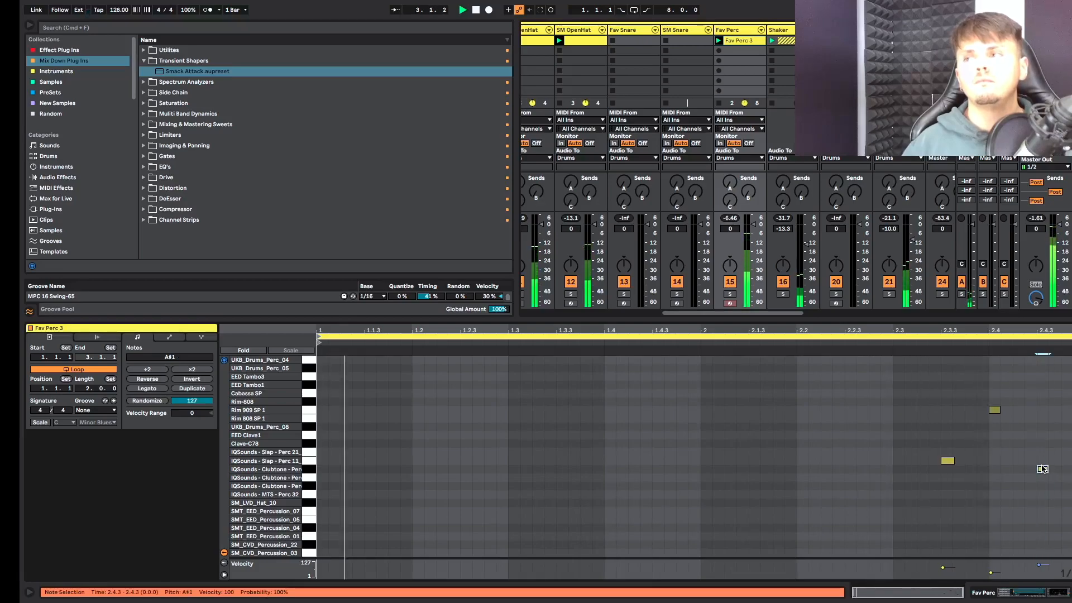
drag(1043, 469, 1042, 458)
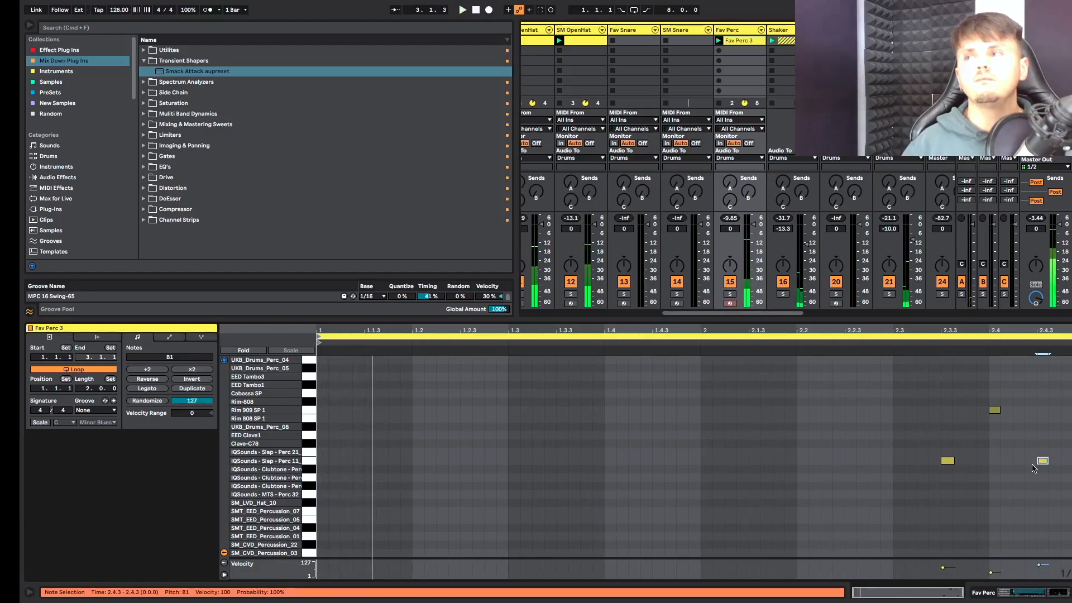
Insert a new MIDI track directly after the Fav Perc track.
scroll(752, 136, left, 4)
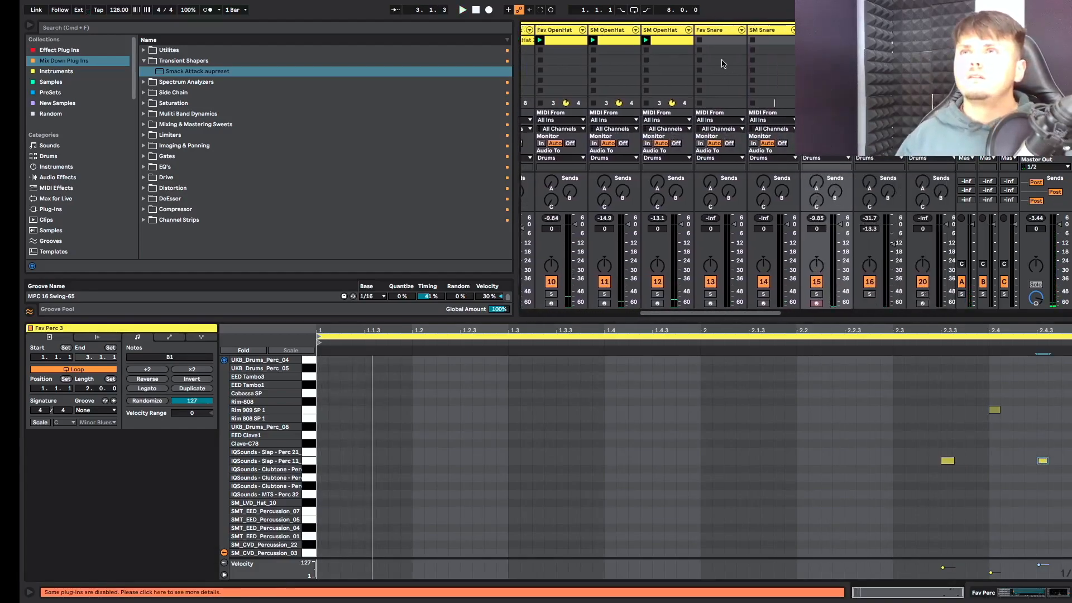
scroll(722, 63, right, 2)
right_click(791, 31)
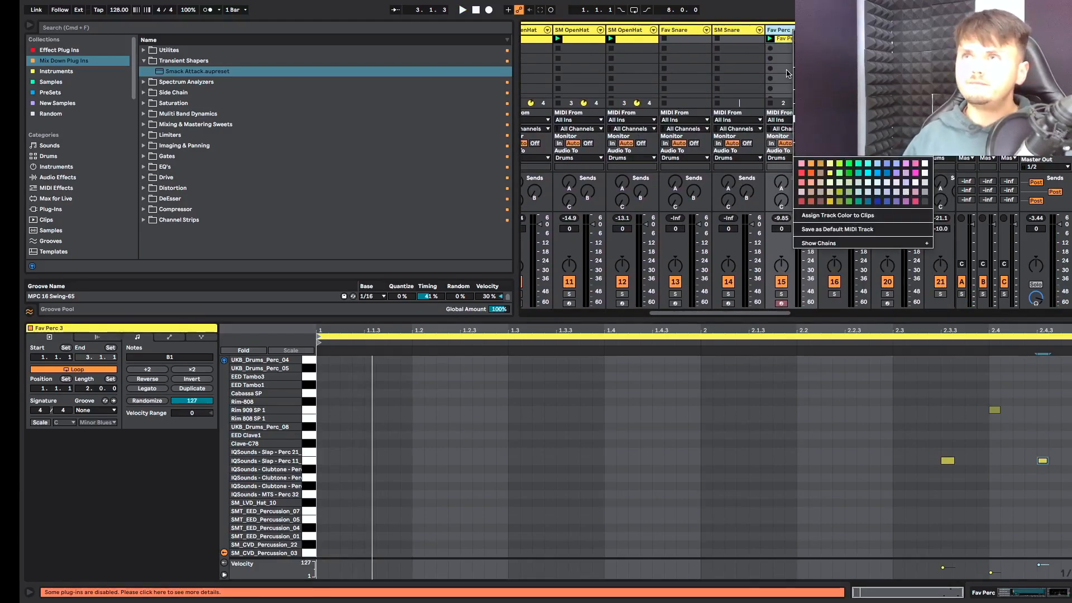
click(821, 119)
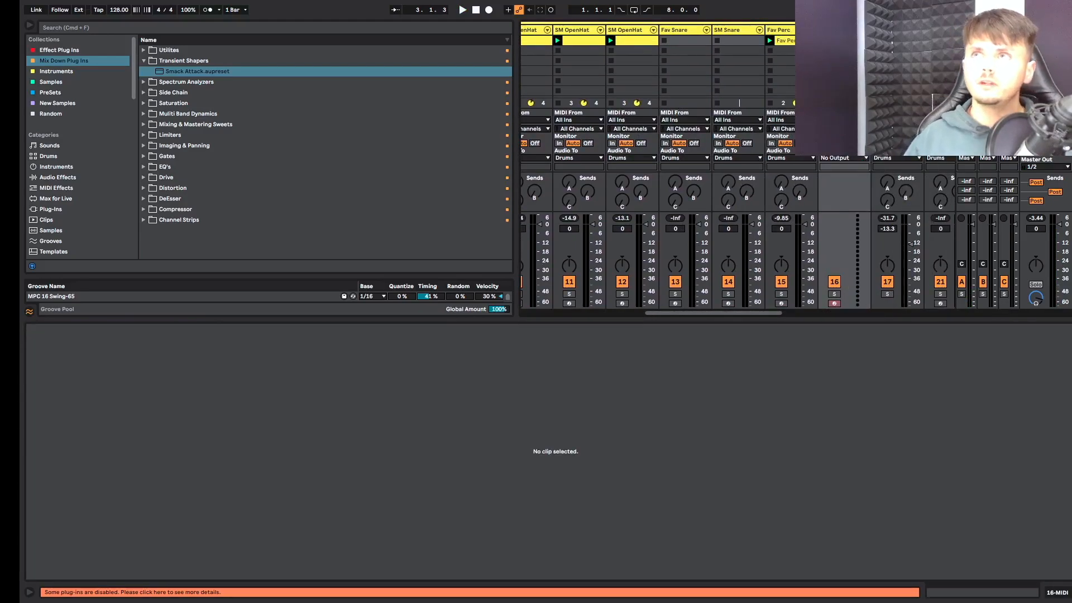
Locate the rack's IQSounds - Slap - Perc 11_1.wav sample in the browser and load it onto the new MIDI track.
double_click(792, 30)
key(space)
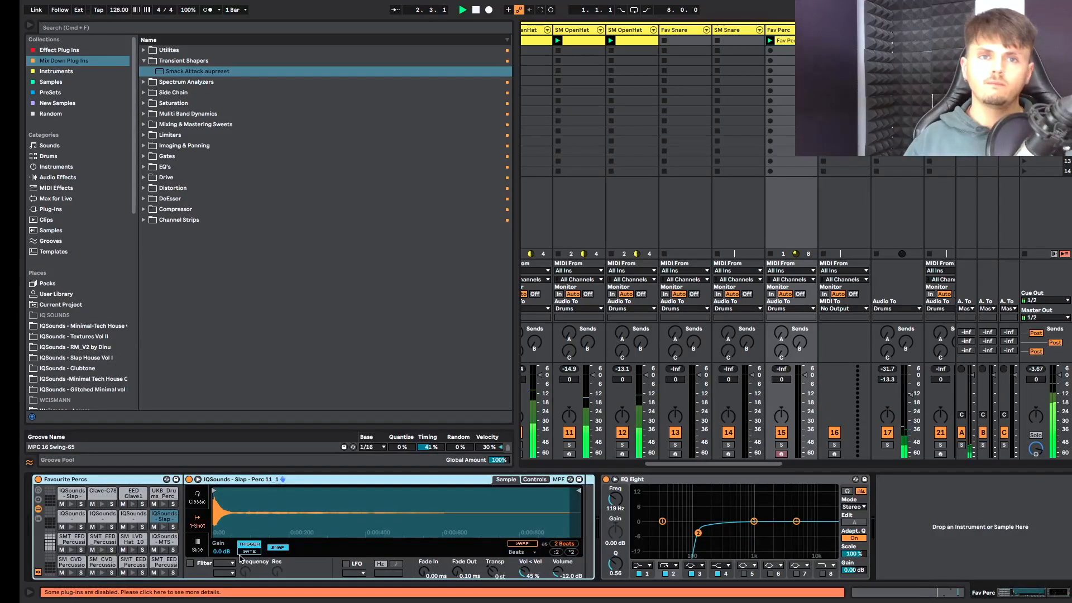
click(174, 519)
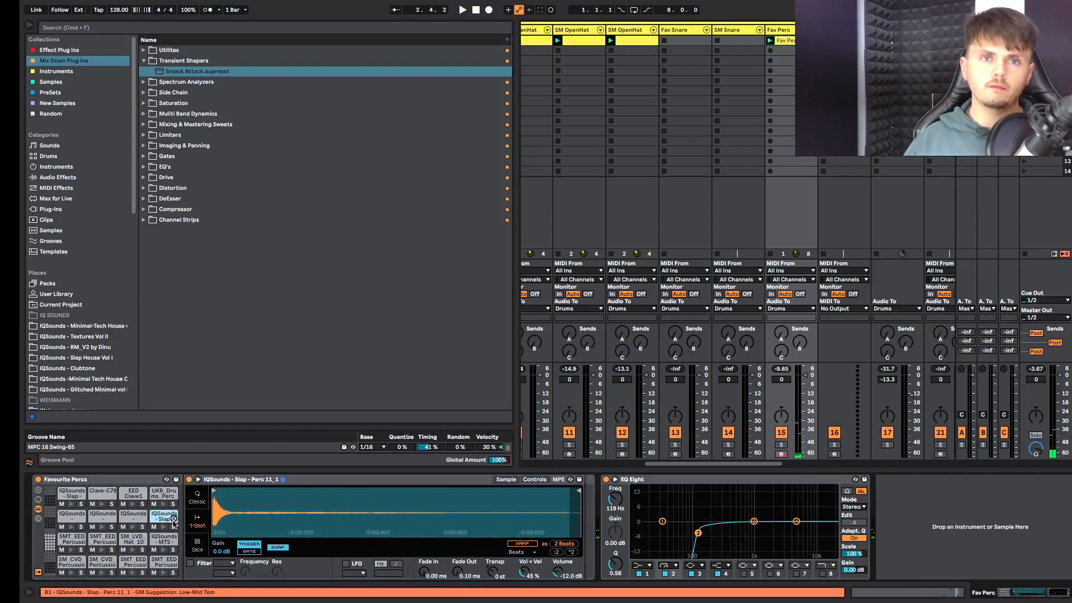
click(174, 519)
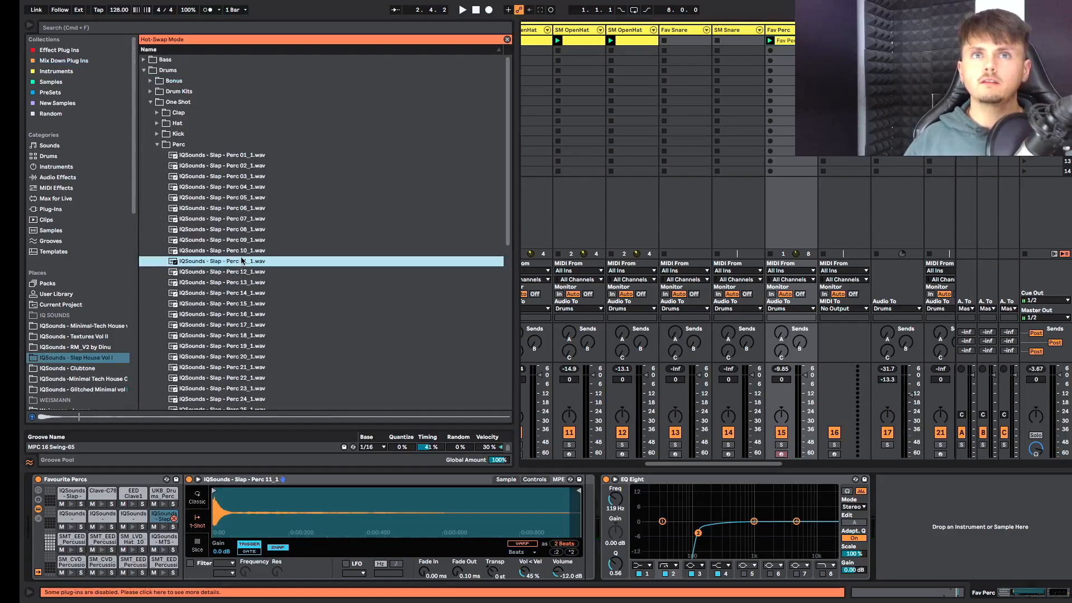
click(844, 30)
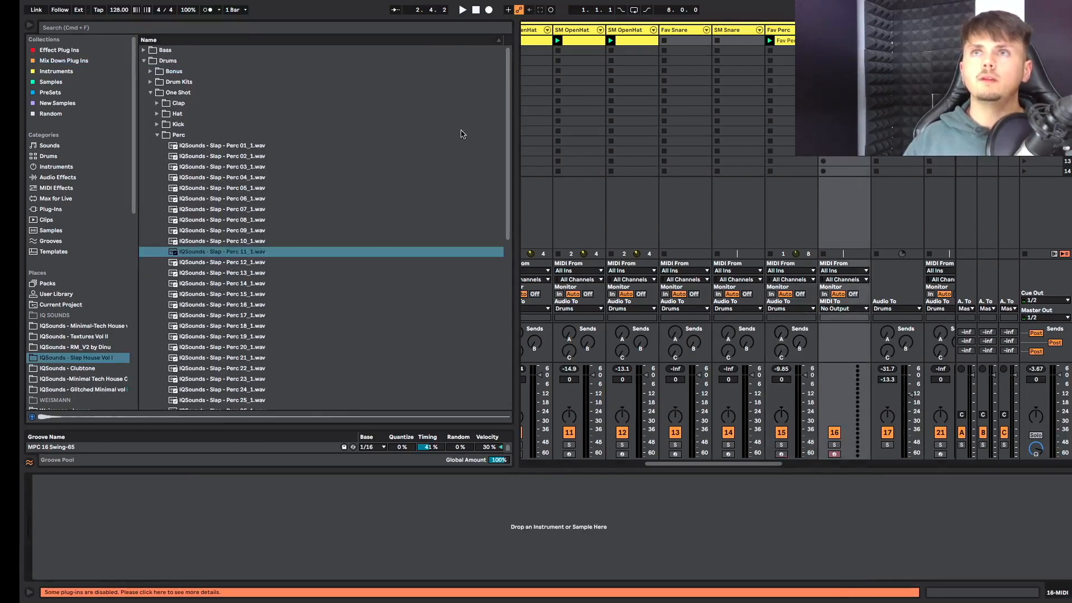
drag(203, 255, 237, 553)
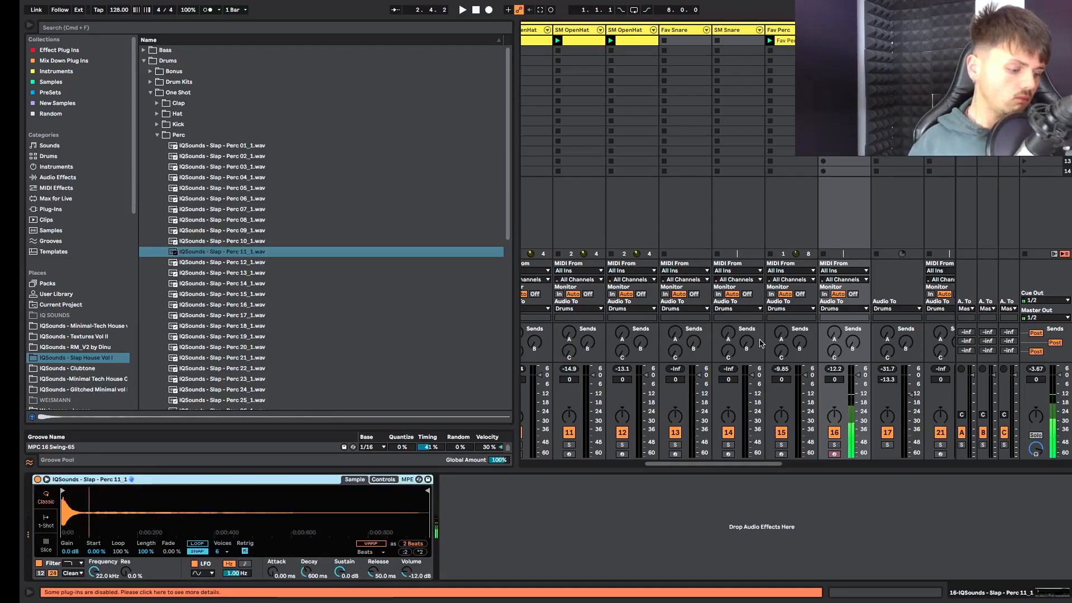
Move the Fav Perc 3 clip into the first slot of the new Slap - Perc 11 track and start playback.
click(770, 40)
double_click(844, 41)
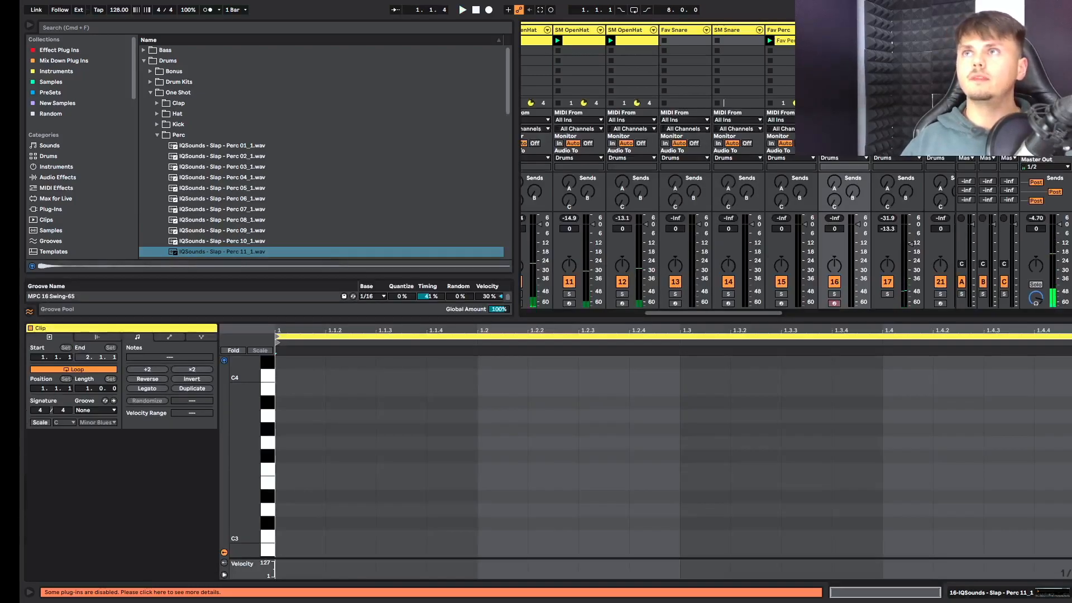
click(791, 41)
click(844, 40)
drag(787, 41, 844, 41)
key(space)
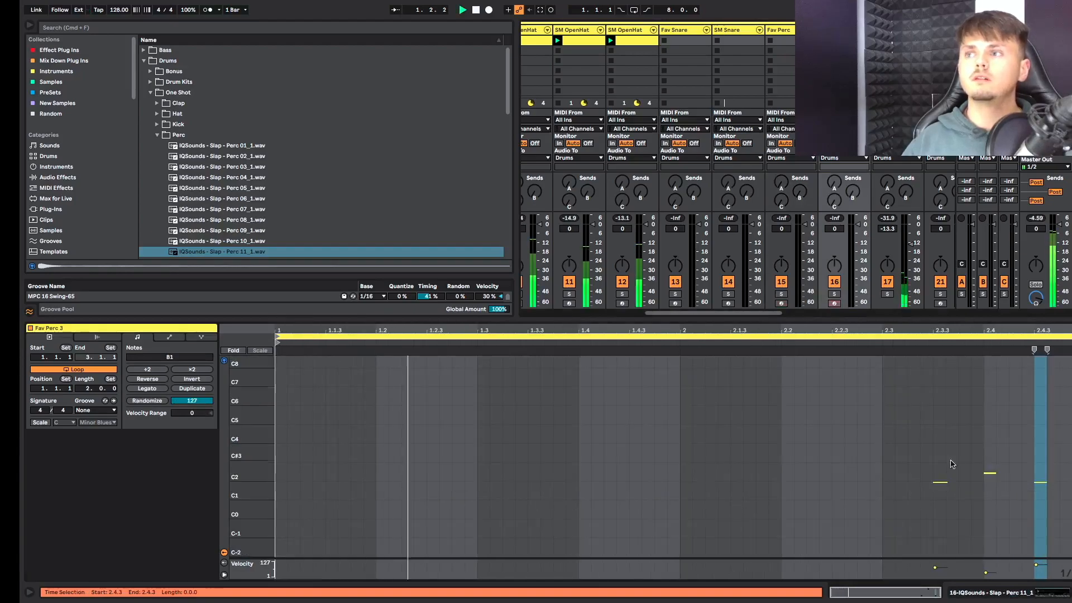
Transpose all three notes of the moved clip up an octave, to B2 and F3.
double_click(253, 415)
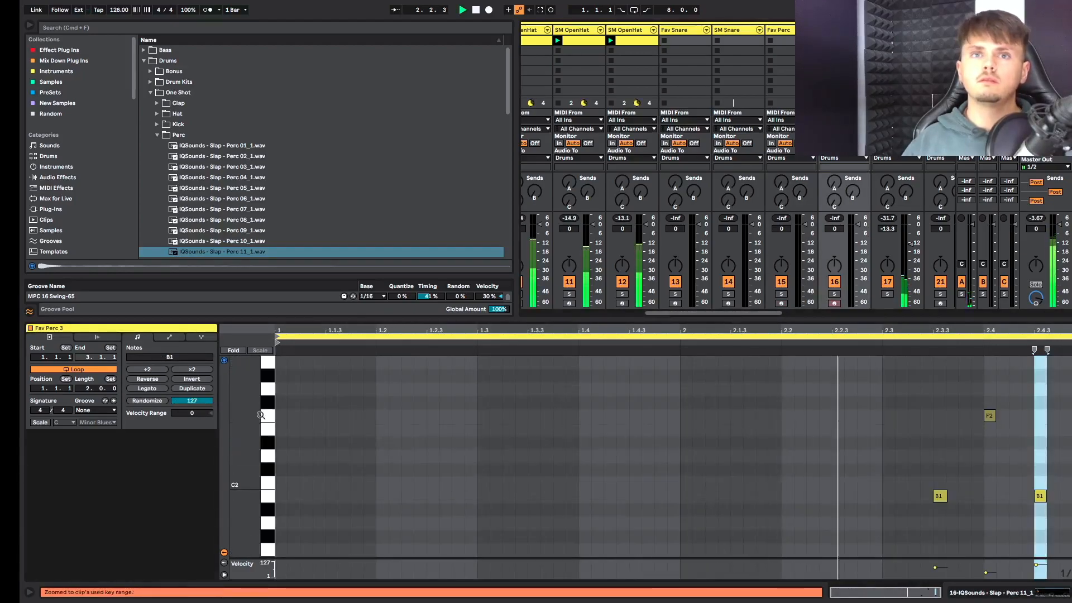
drag(841, 528, 1071, 395)
key(shift+Up)
key(shift+Down)
key(shift+Up)
key(shift+Down)
key(space)
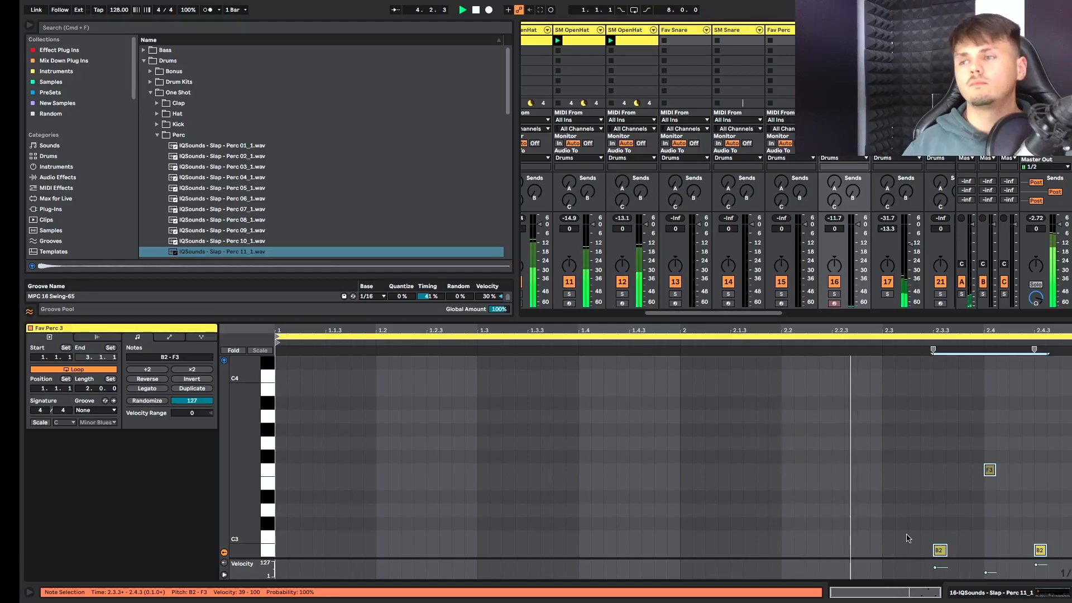
Raise the three percussion notes by a semitone, to C3 and F#3, and play them with the drums.
drag(907, 547, 1069, 447)
key(Up)
key(Up)
key(Up)
key(Down)
key(Down)
key(space)
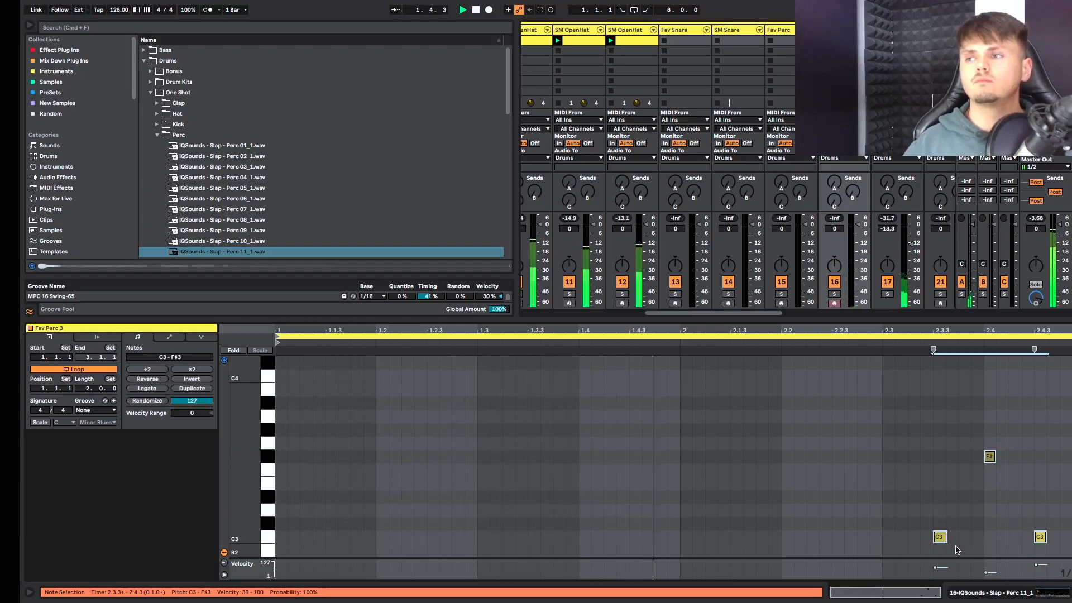
Lengthen the three percussion notes together and transpose them down an octave, to C2 and F#2.
drag(947, 537, 972, 533)
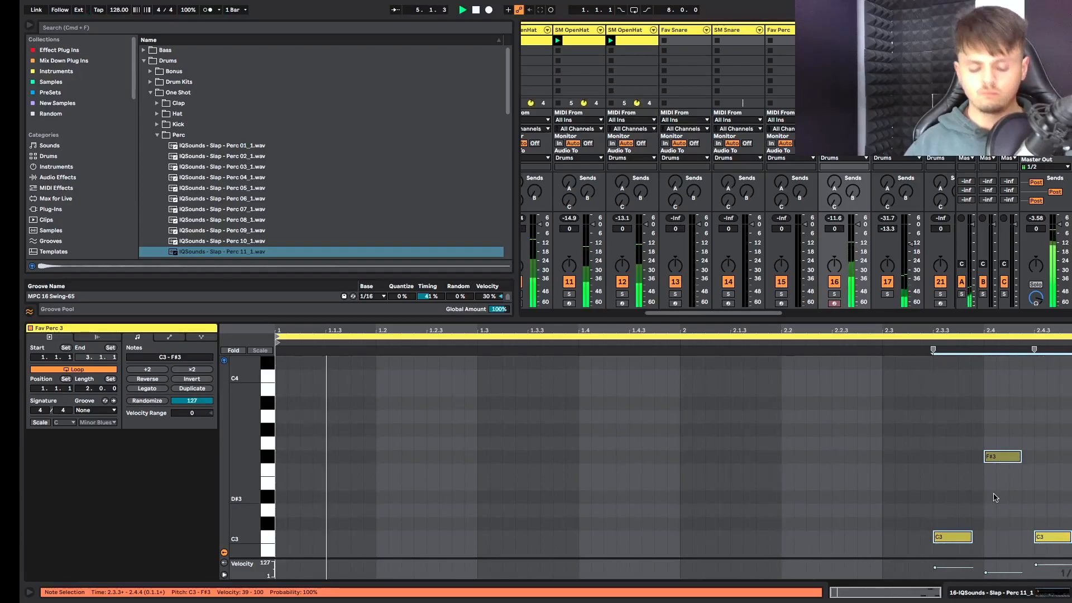
key(shift+Down)
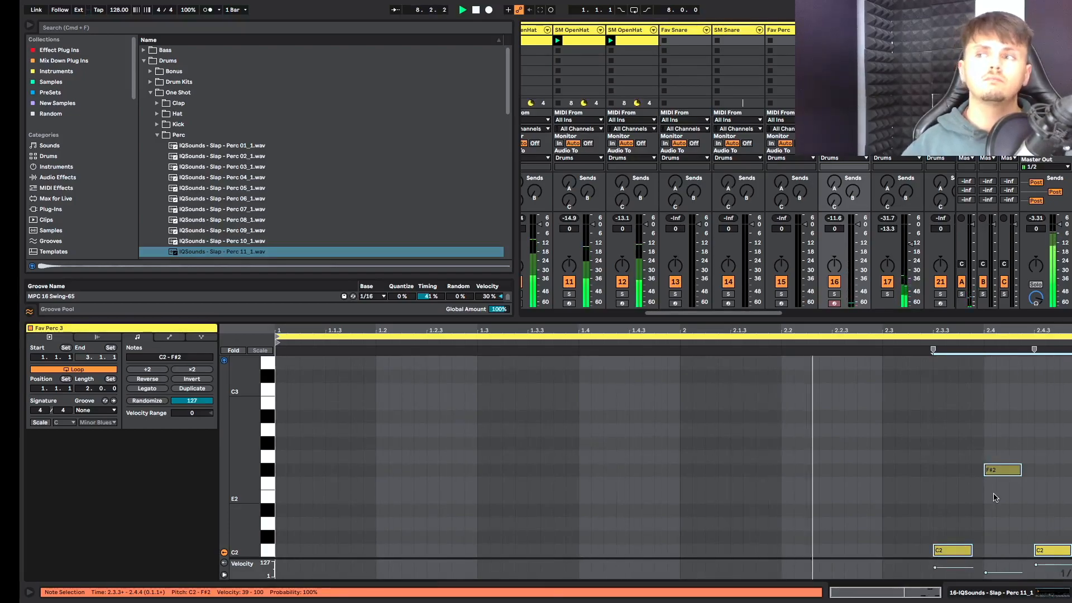
Raise send A on the Slap - Perc 11 track and set its sampler's attack to 15.4 ms.
drag(835, 187, 835, 182)
double_click(840, 30)
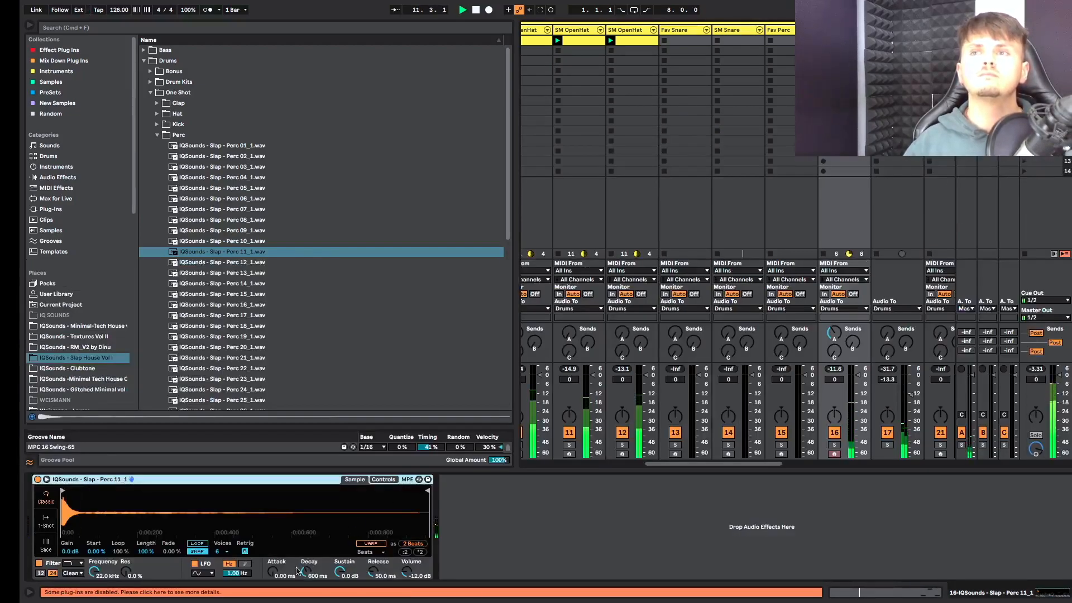
drag(264, 559, 264, 557)
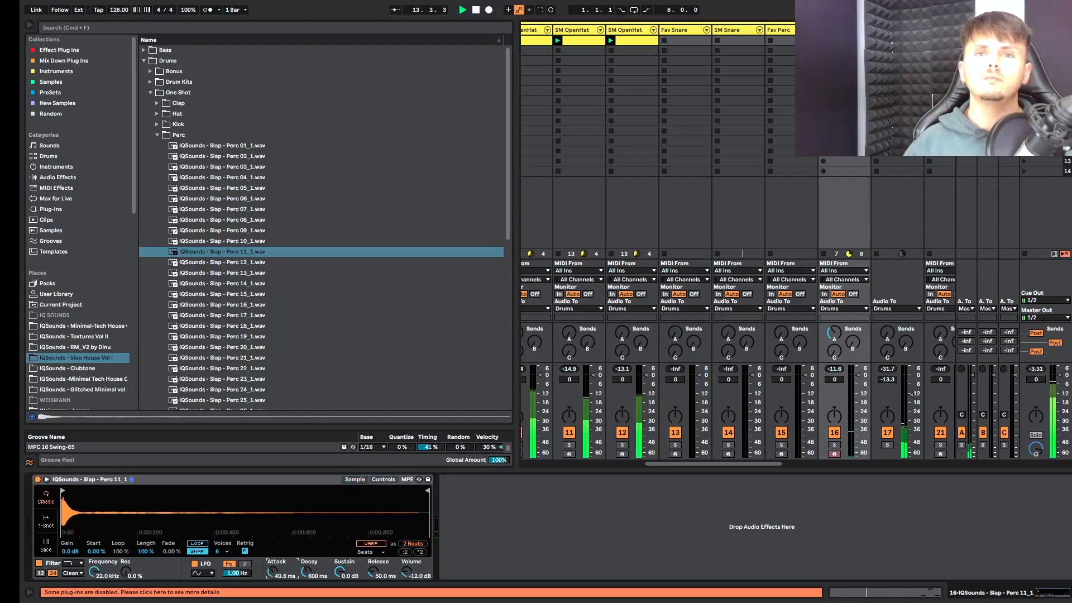
drag(272, 570, 271, 573)
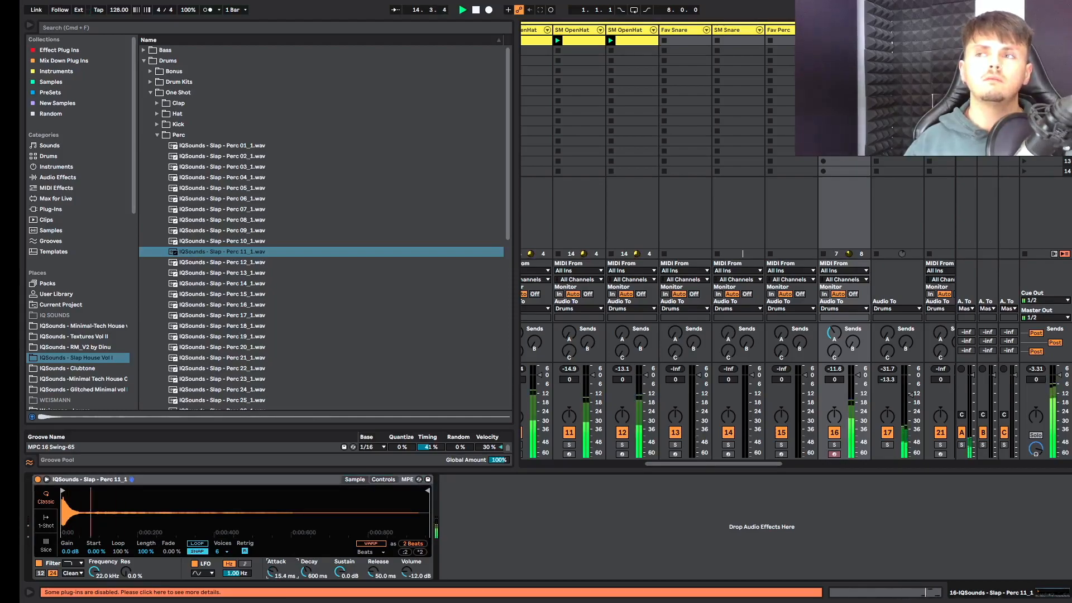
Load the Soundtoys Effects Rack from the Saturation plug-ins onto the Slap - Perc 11 track and add MicroShift to it.
click(58, 61)
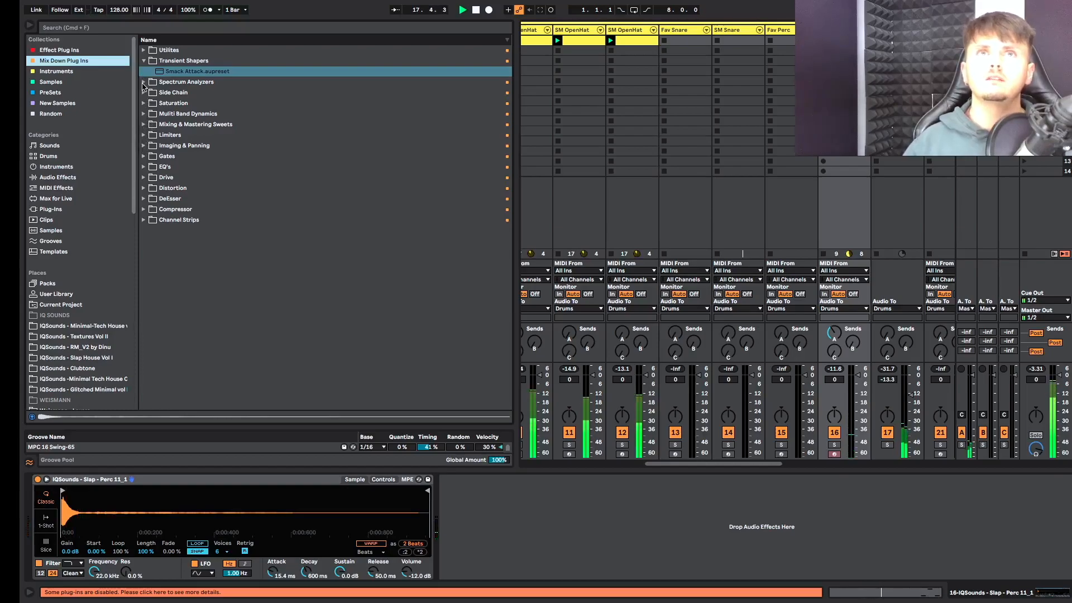
click(144, 96)
click(144, 94)
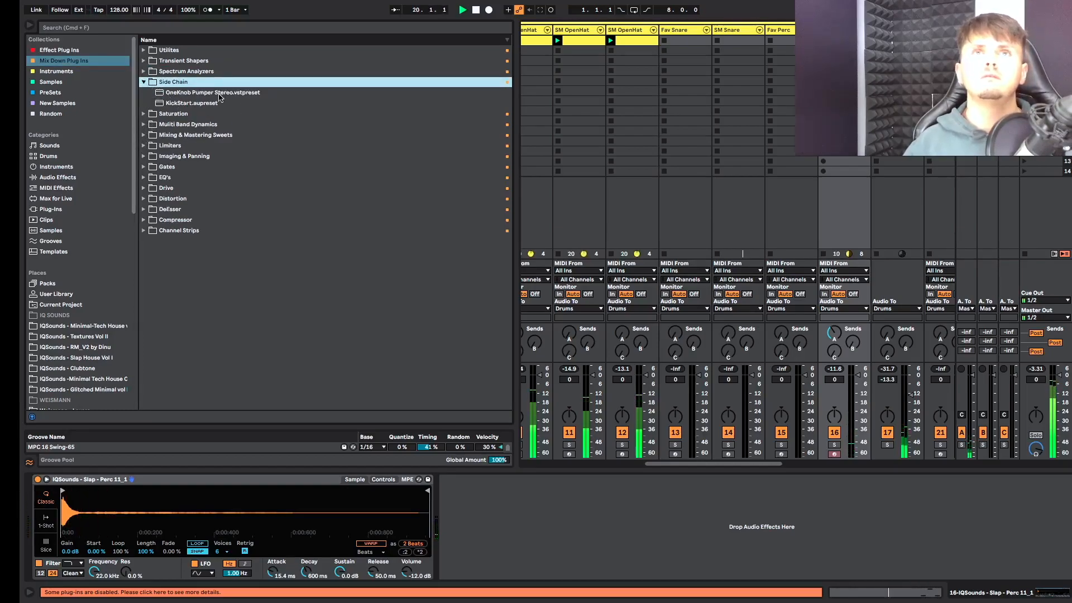
click(196, 113)
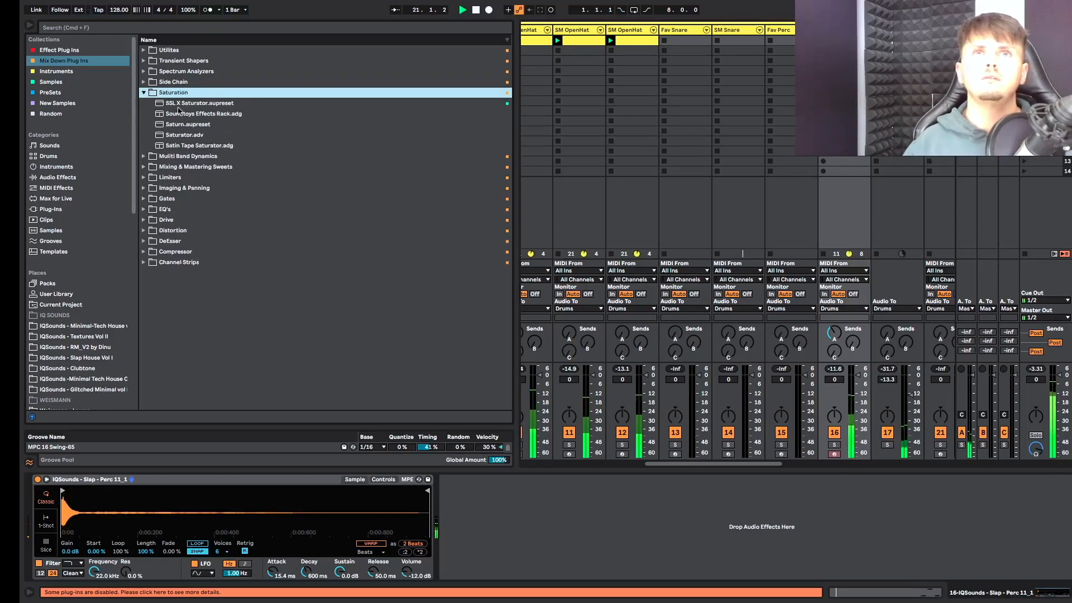
click(191, 115)
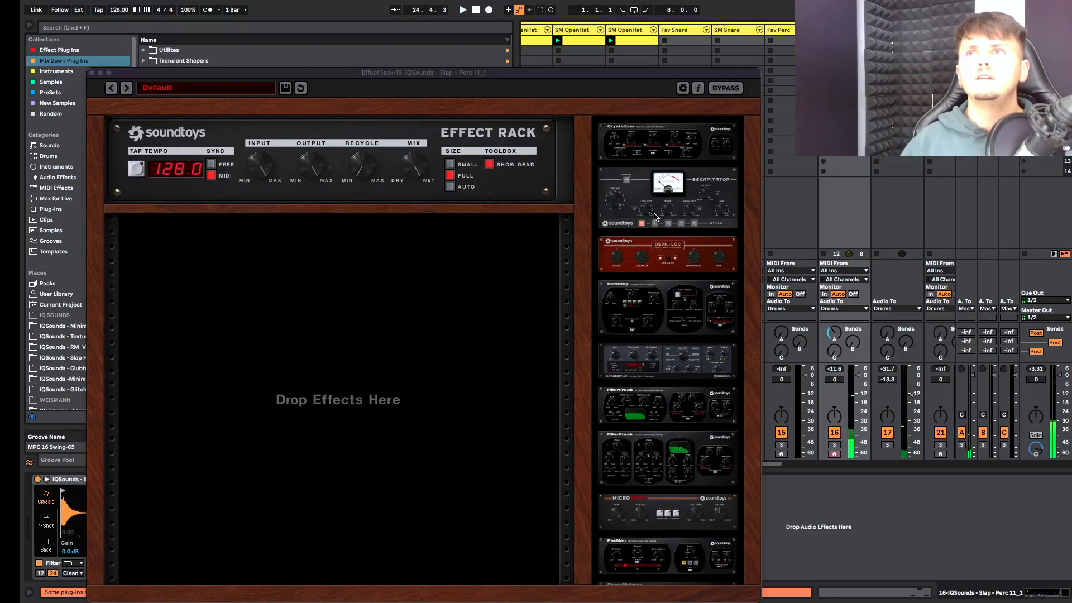
drag(666, 509, 423, 351)
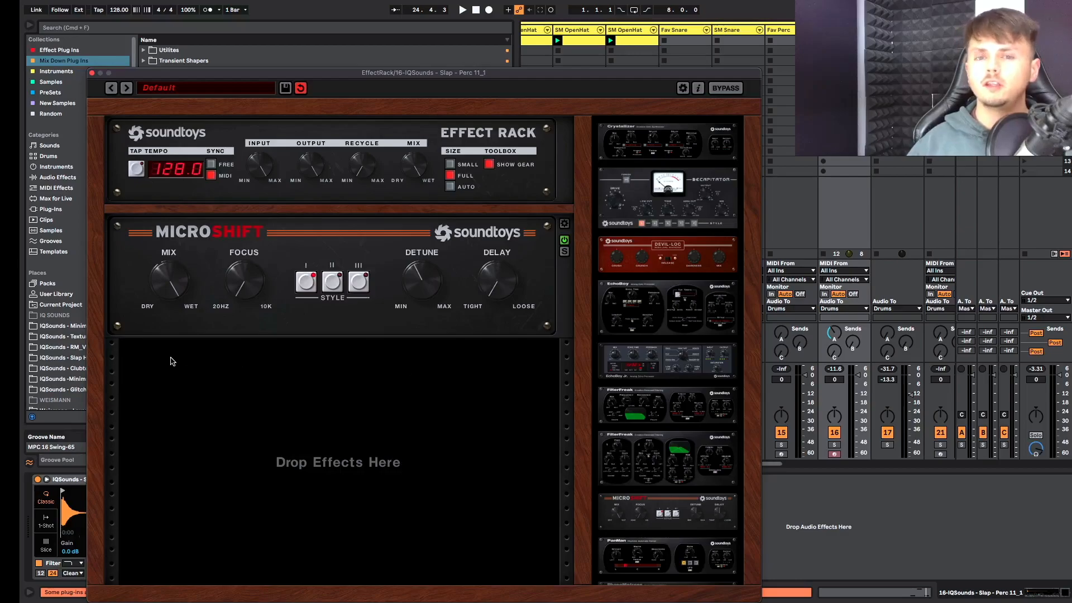
Audition the MicroShift effect on the percussion track, both with the full drums and in solo.
key(space)
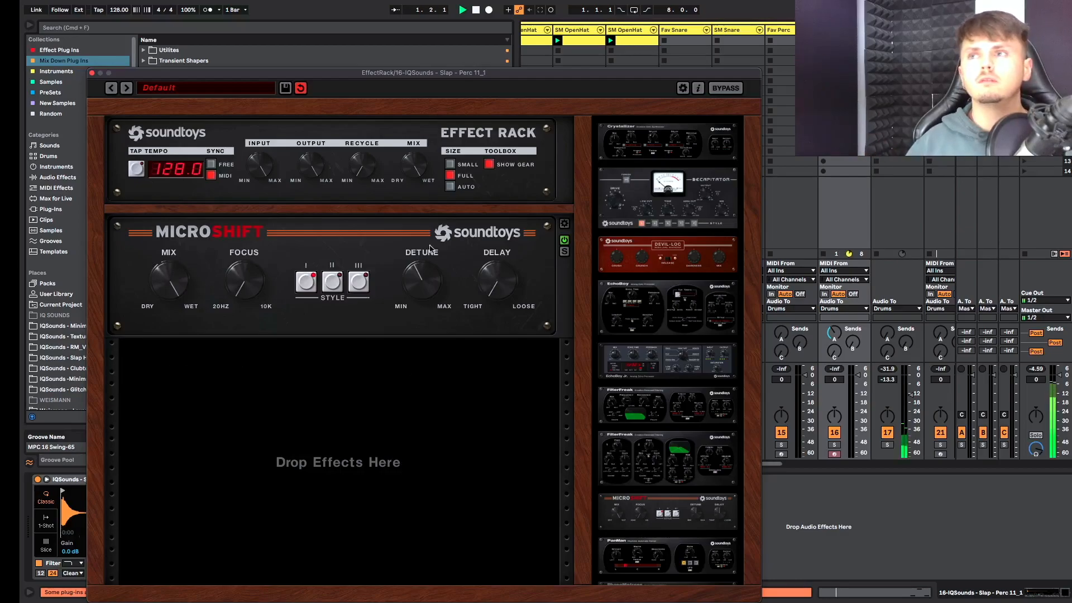
drag(501, 73, 466, 29)
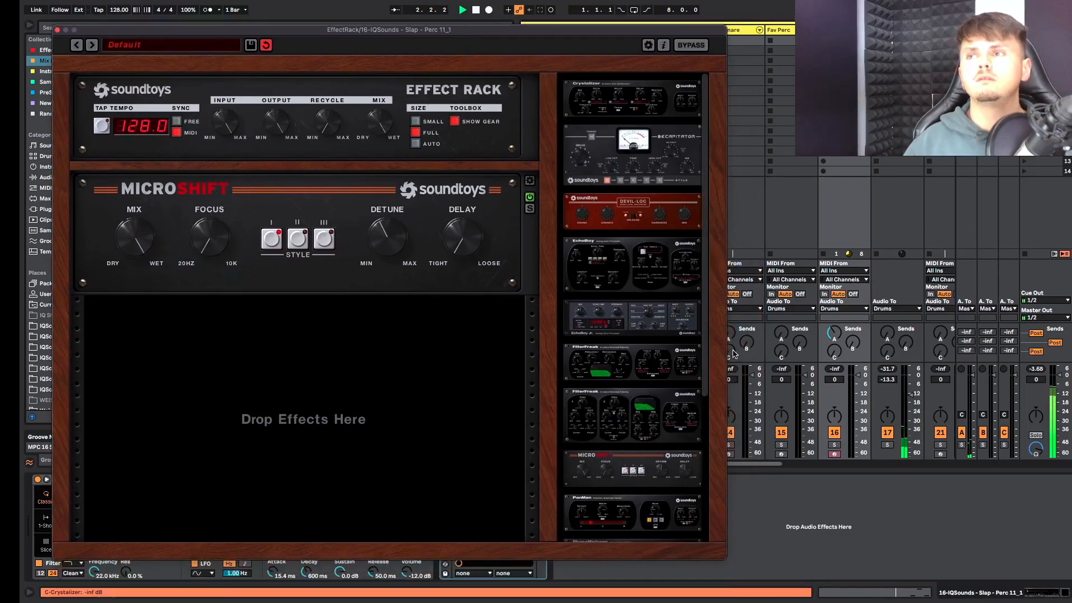
click(836, 444)
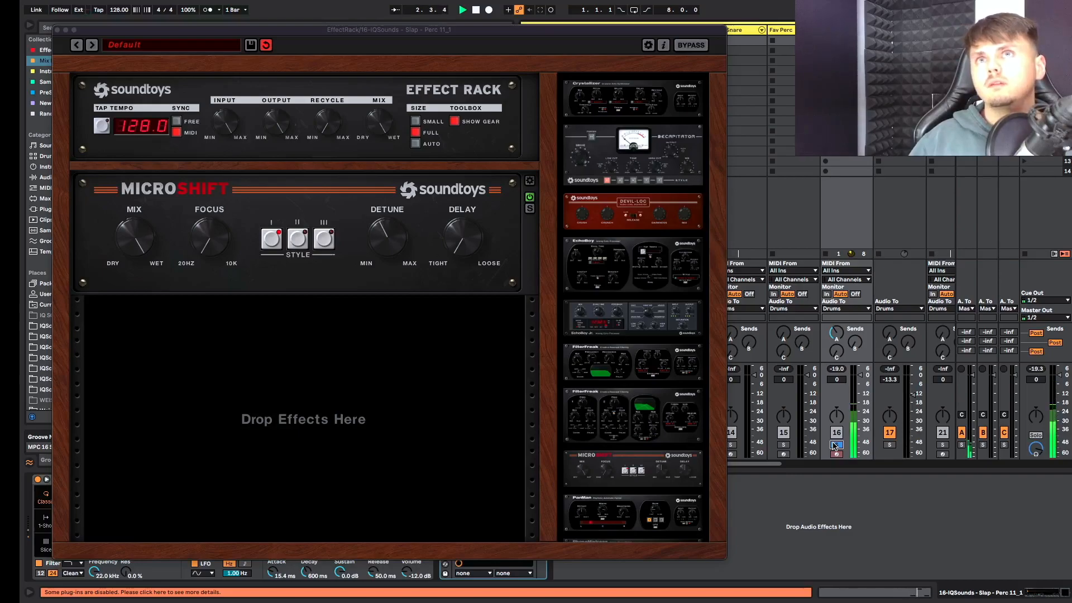
click(836, 444)
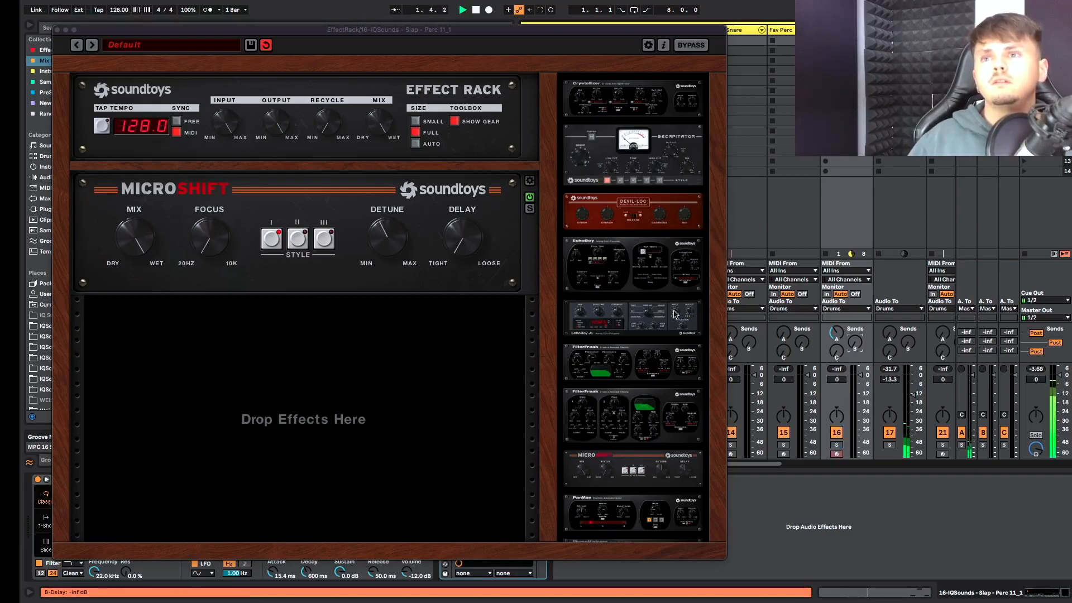
Add EchoBoy below MicroShift in the Slap - Perc 11 track's effect rack and start playback.
scroll(616, 406, down, 2)
scroll(616, 406, down, 1)
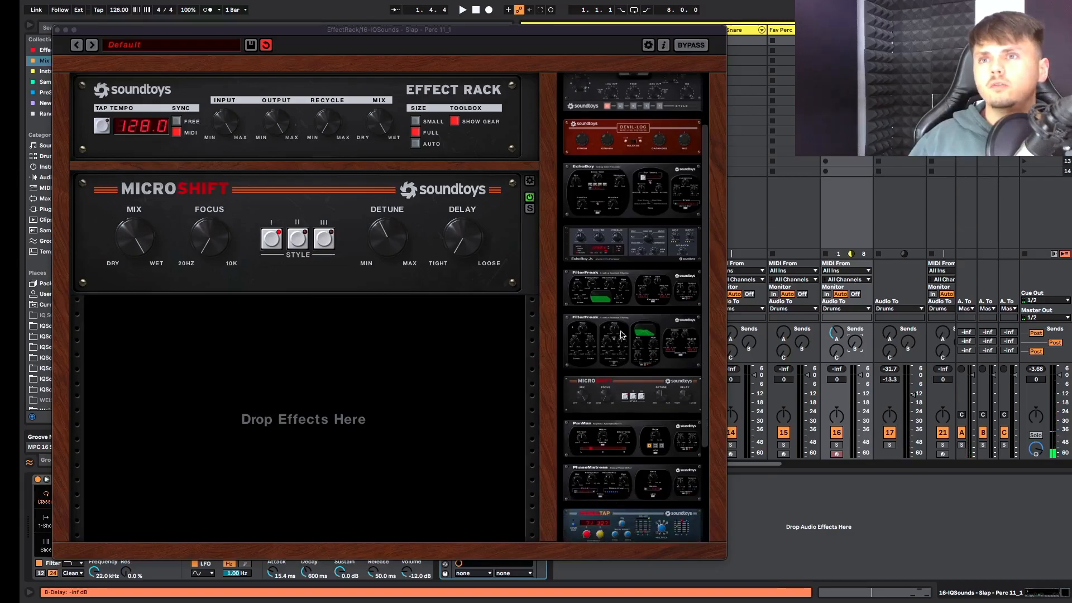
drag(620, 191, 338, 352)
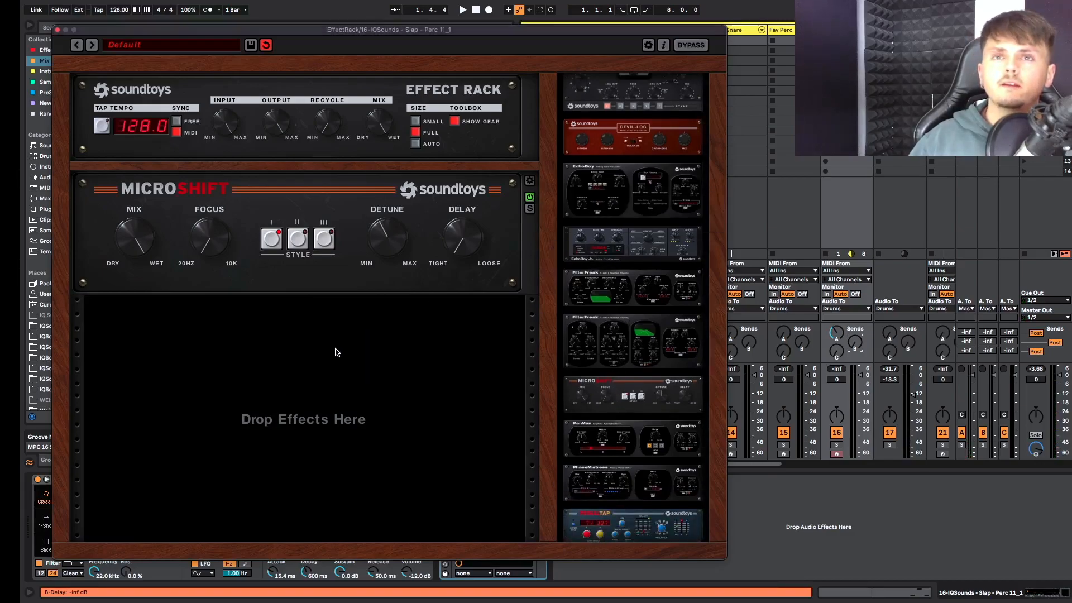
key(space)
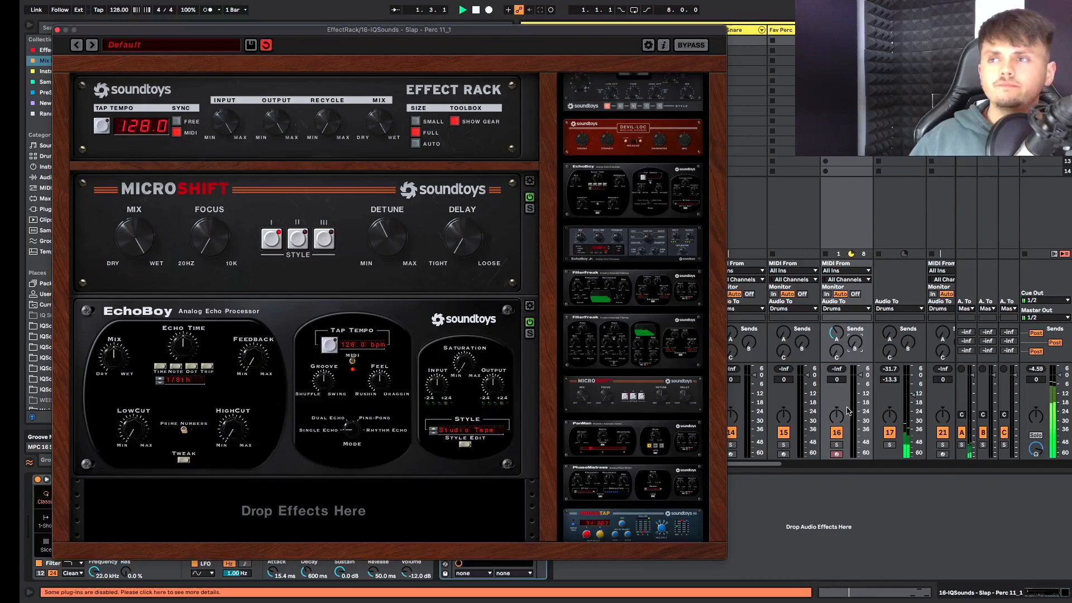
Show EchoBoy's presets, load the DarkEchoCan preset, and check the percussion track in solo.
click(530, 307)
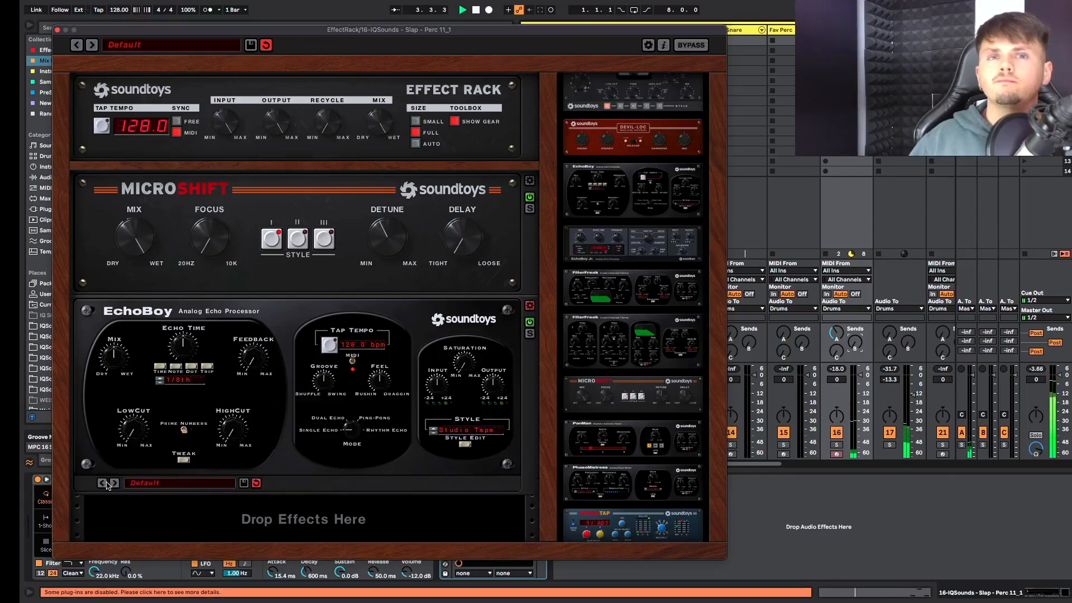
click(115, 483)
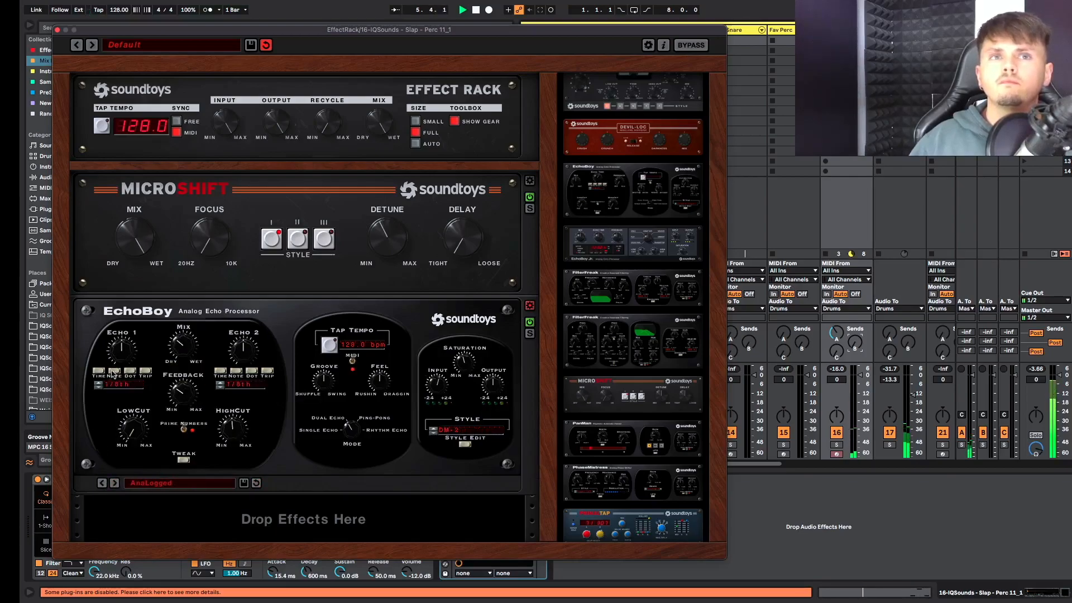
click(114, 483)
click(837, 446)
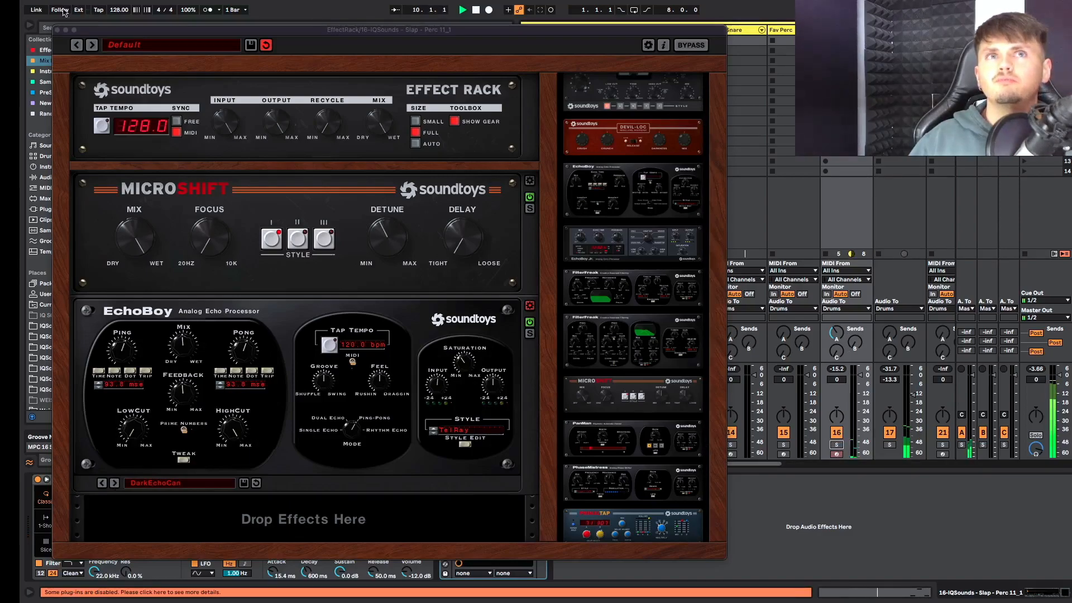
Pan the percussion track off centre and sync EchoBoy's Ping to 1/8th and Pong to 1/16th notes.
click(58, 30)
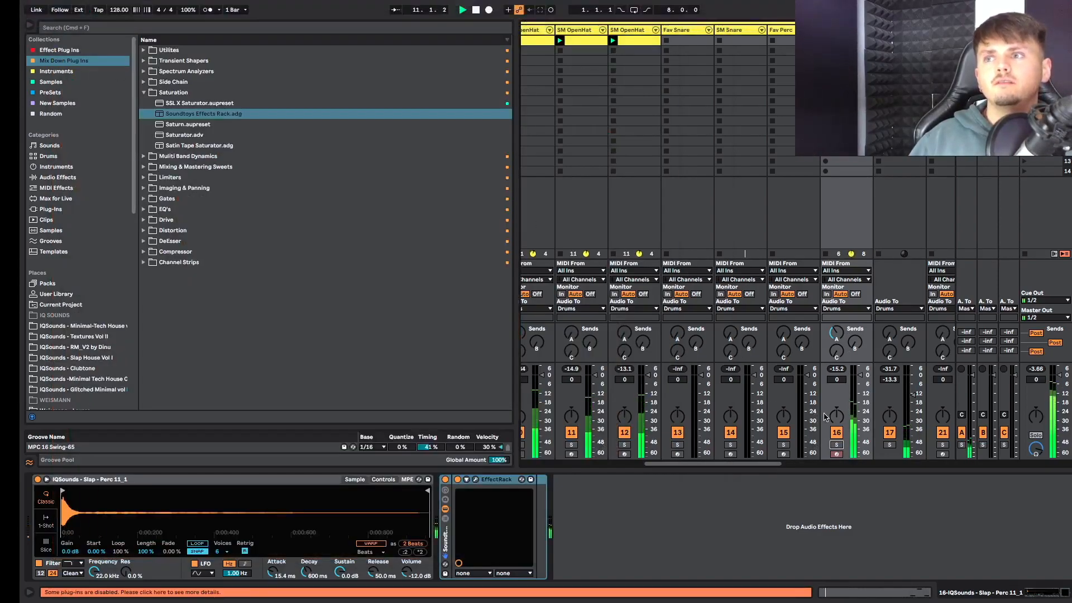
click(475, 479)
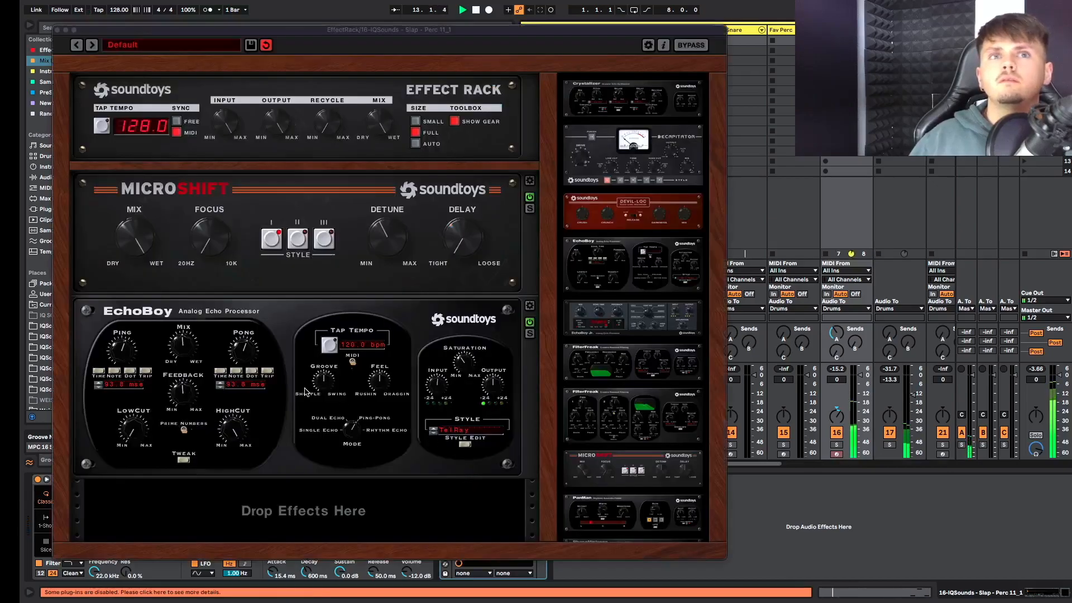
click(114, 370)
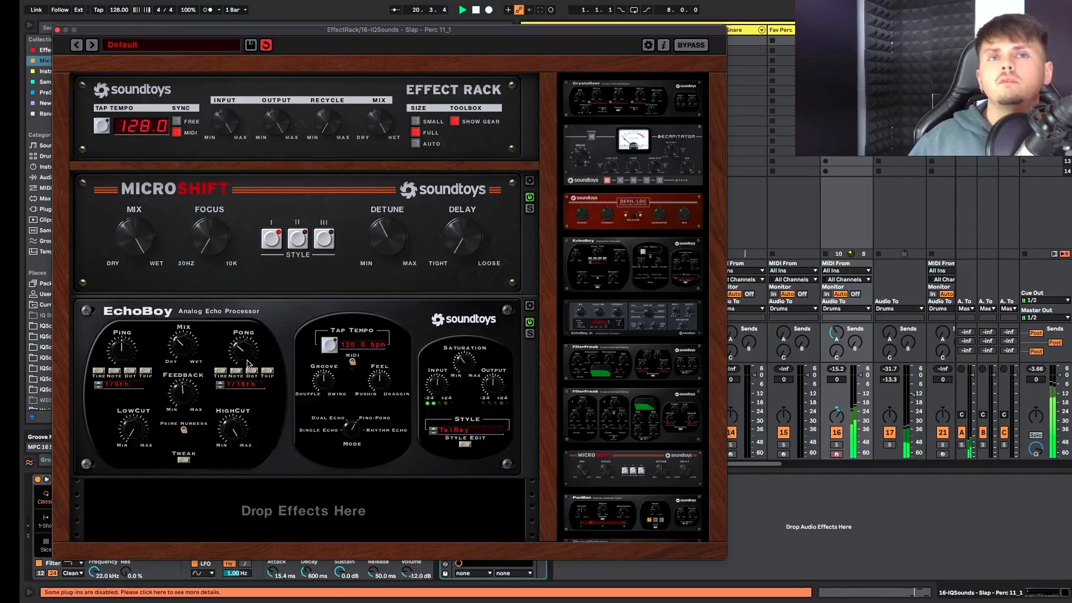
Check the percussion track's solo, lower EchoBoy's mix slightly and close the effect rack window.
click(837, 445)
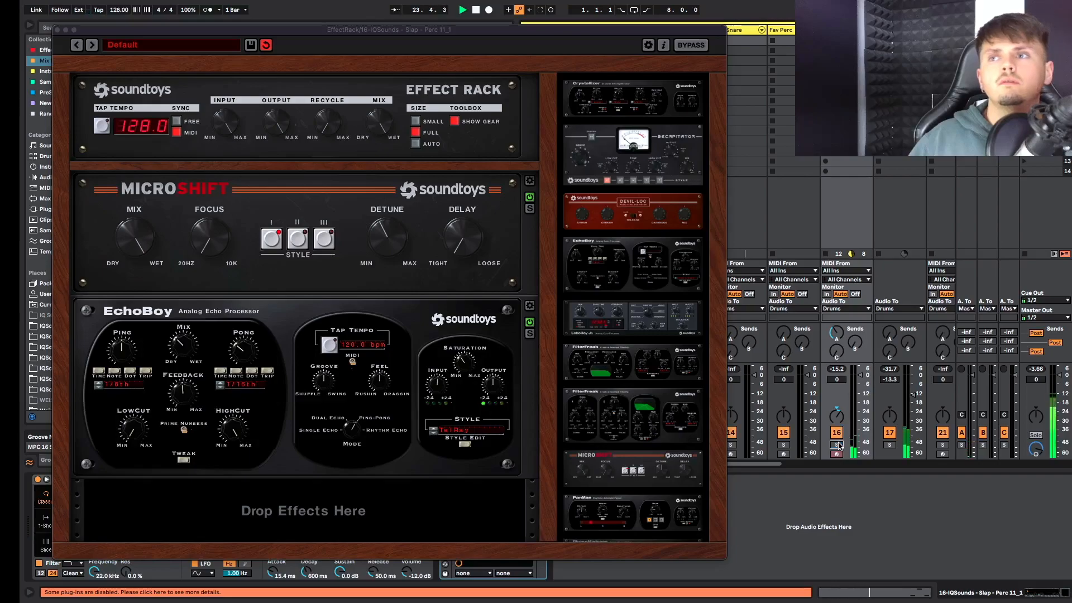
drag(186, 347, 184, 351)
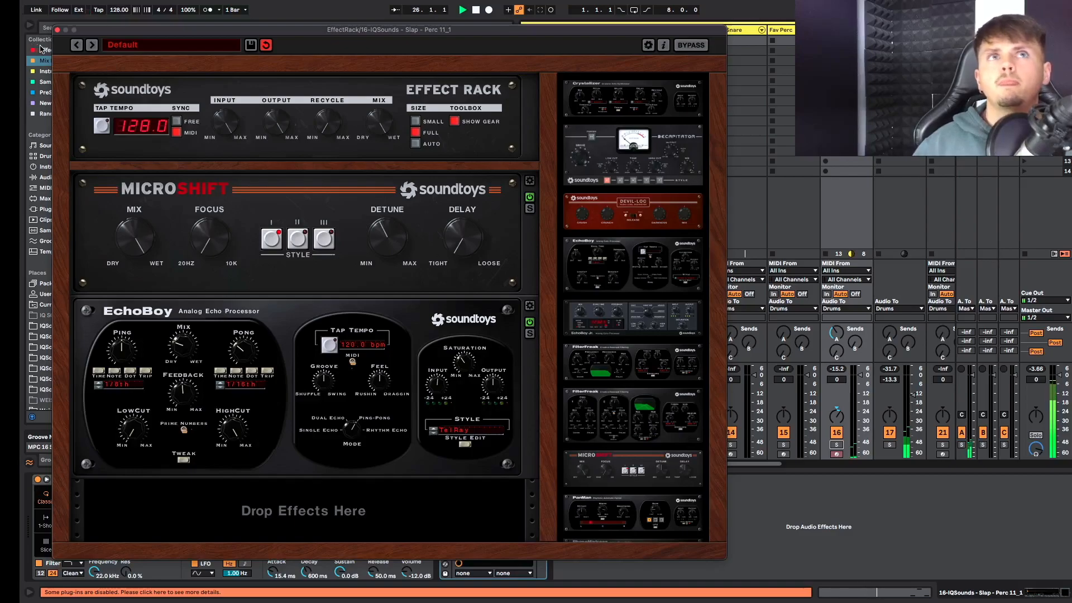
click(57, 30)
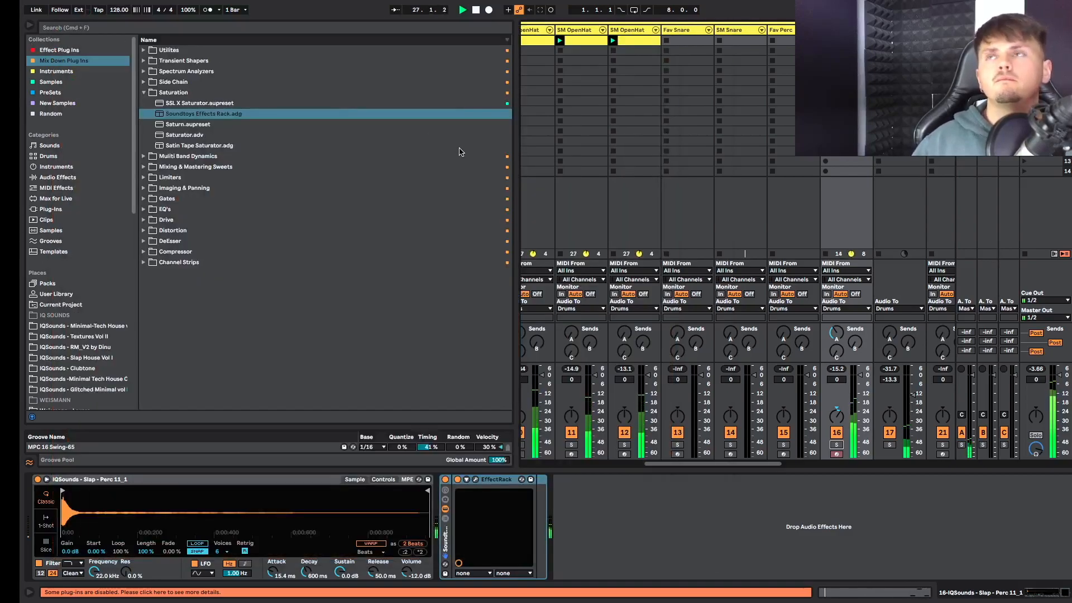
Stop playback and delete the unused Fav Perc track.
scroll(660, 76, right, 5)
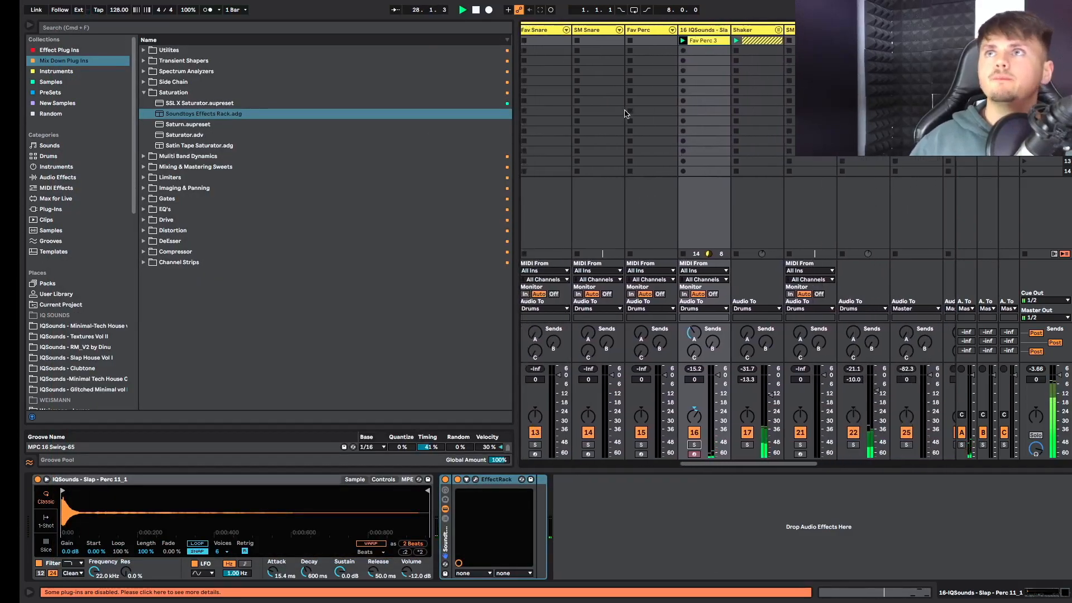
scroll(740, 59, right, 1)
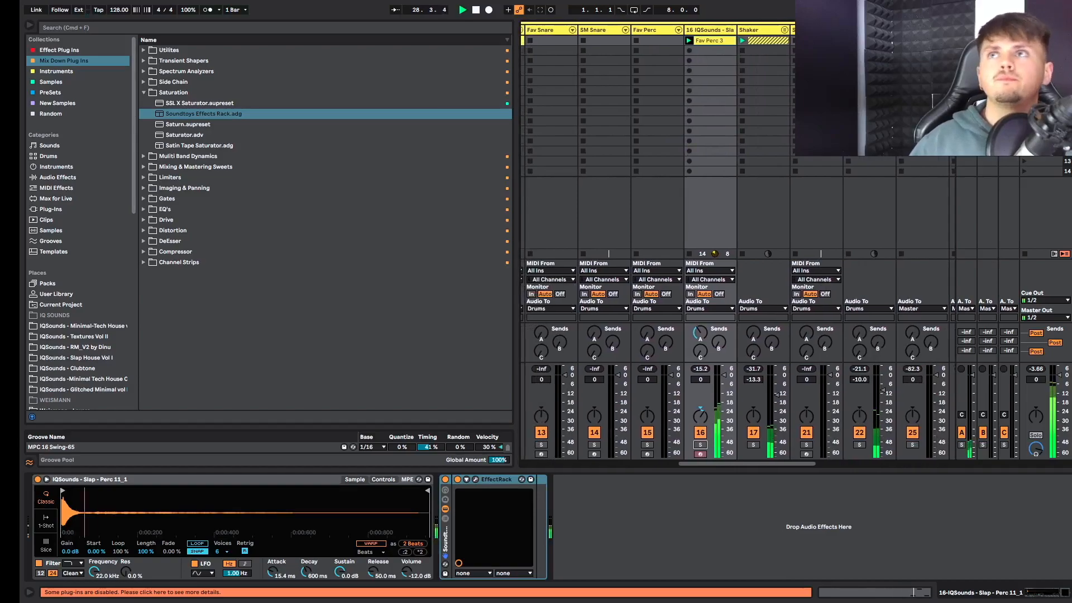
click(647, 30)
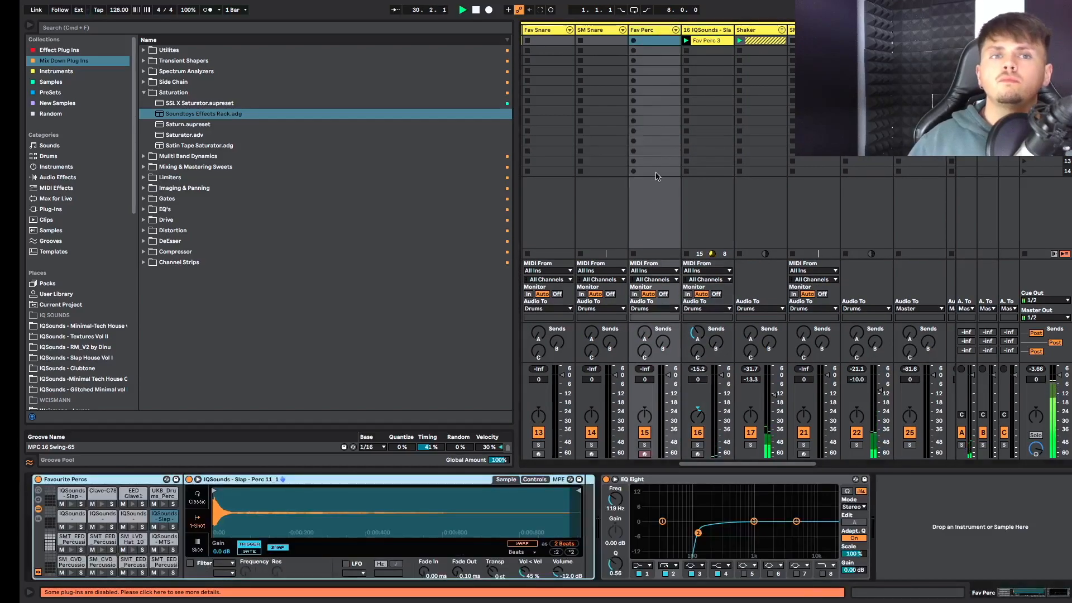
key(space)
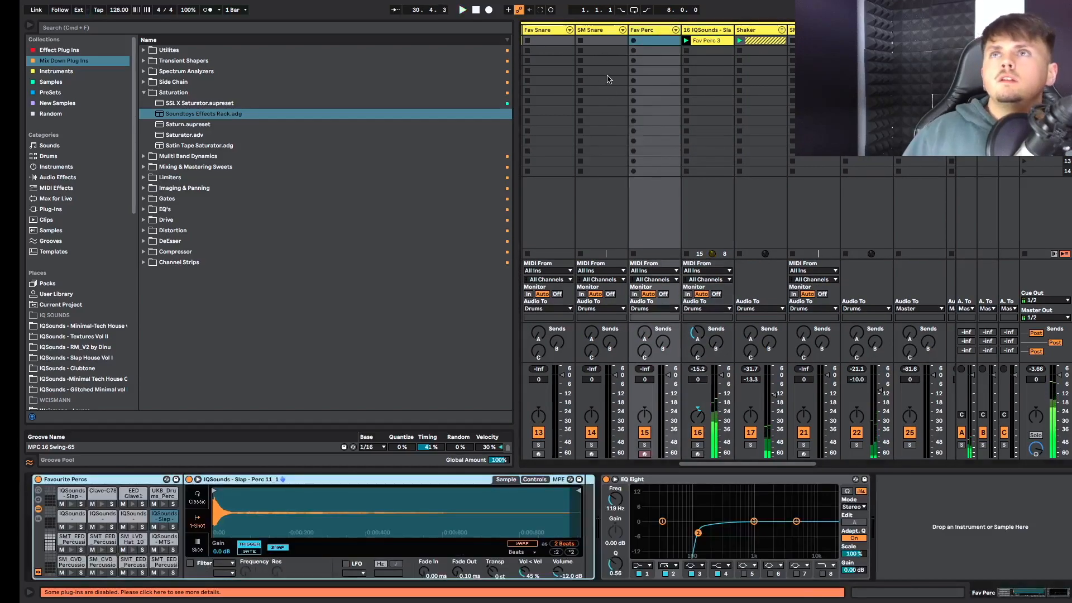
click(648, 30)
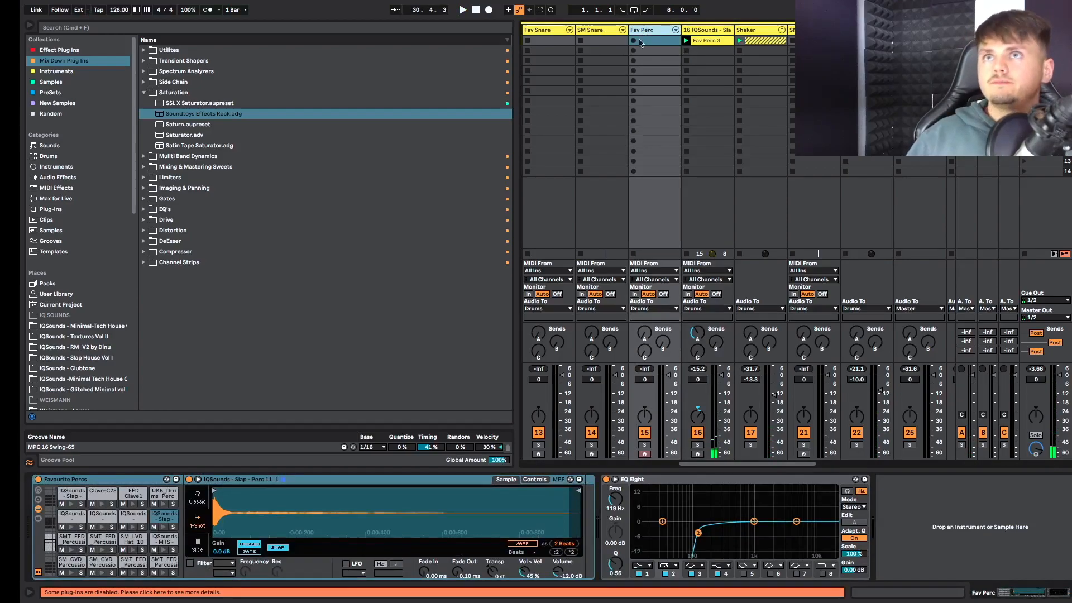
Delete the unused Fav Snare track and restart playback.
scroll(636, 40, left, 2)
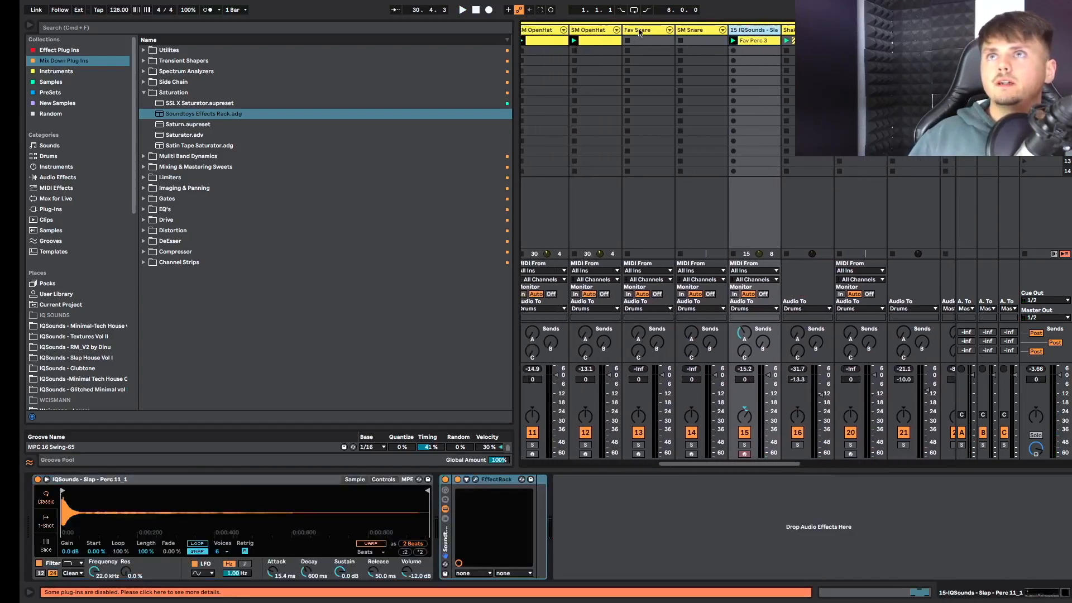
click(641, 36)
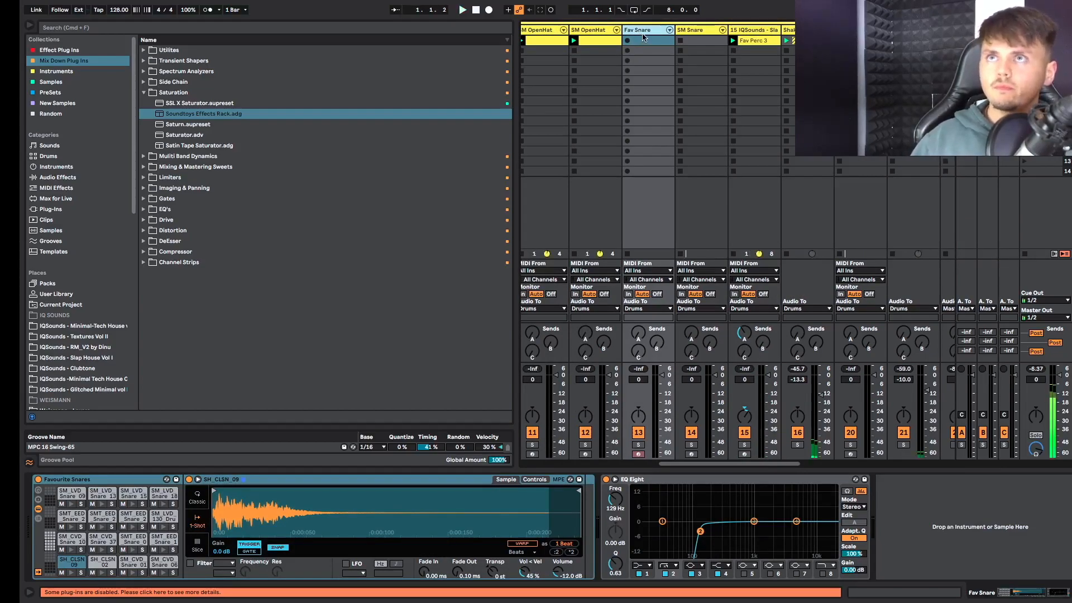
key(space)
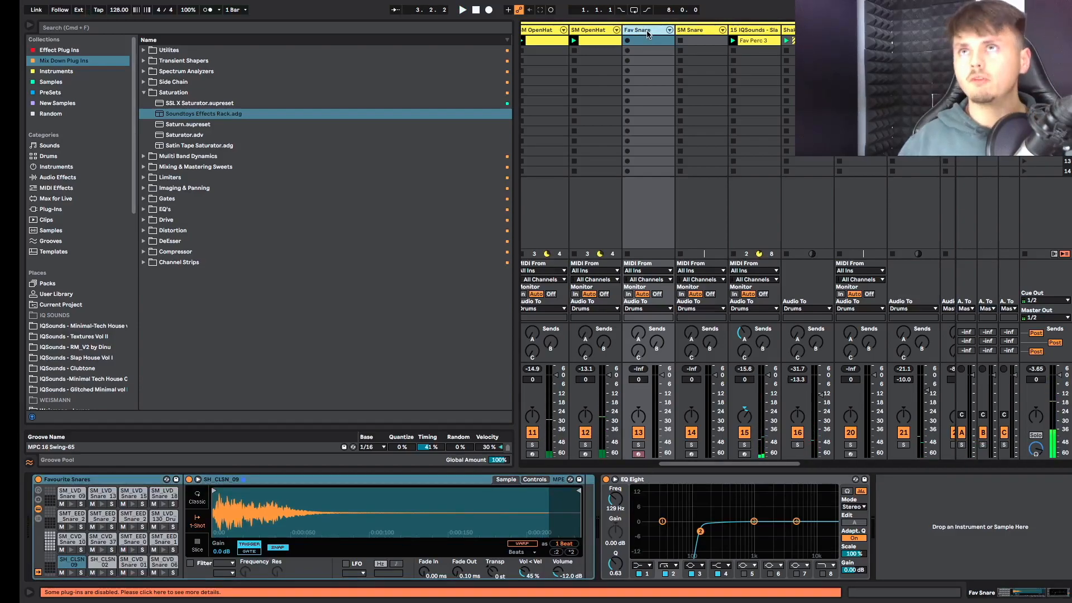
key(Delete)
key(space)
Create a MIDI clip in the SM Clap track's first slot with one Clap 808 MPC3000 note on beat 1.4.
scroll(678, 66, left, 4)
scroll(677, 66, left, 4)
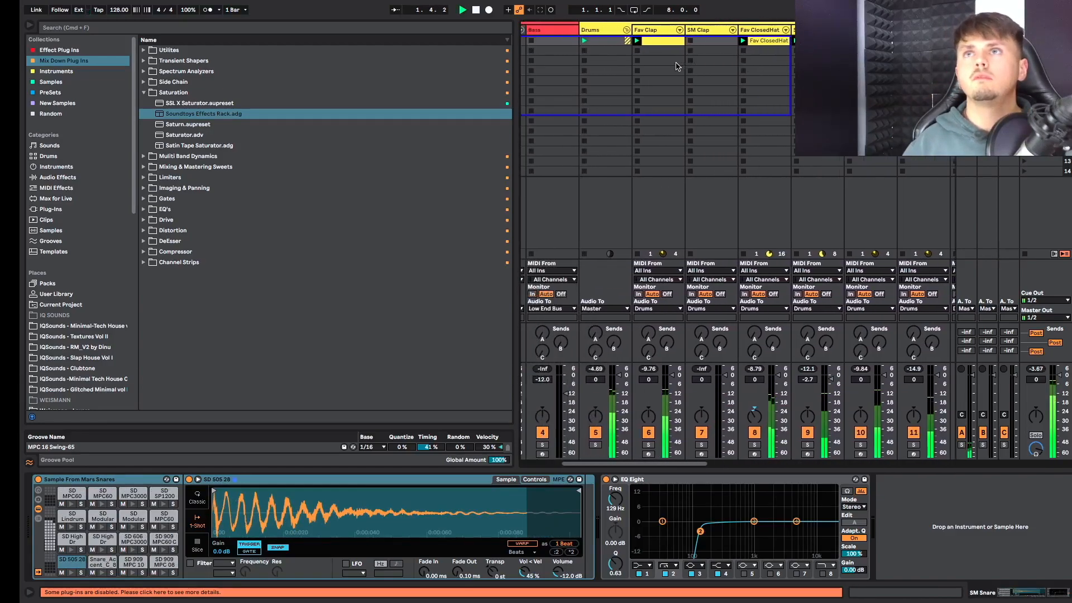
click(702, 43)
double_click(702, 42)
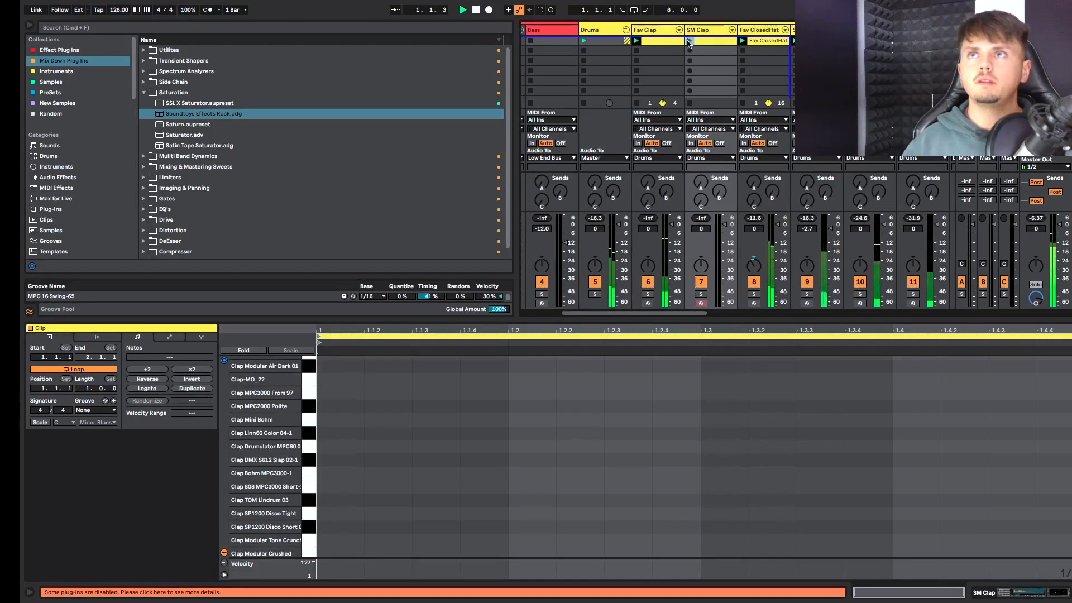
double_click(626, 446)
drag(632, 450, 908, 497)
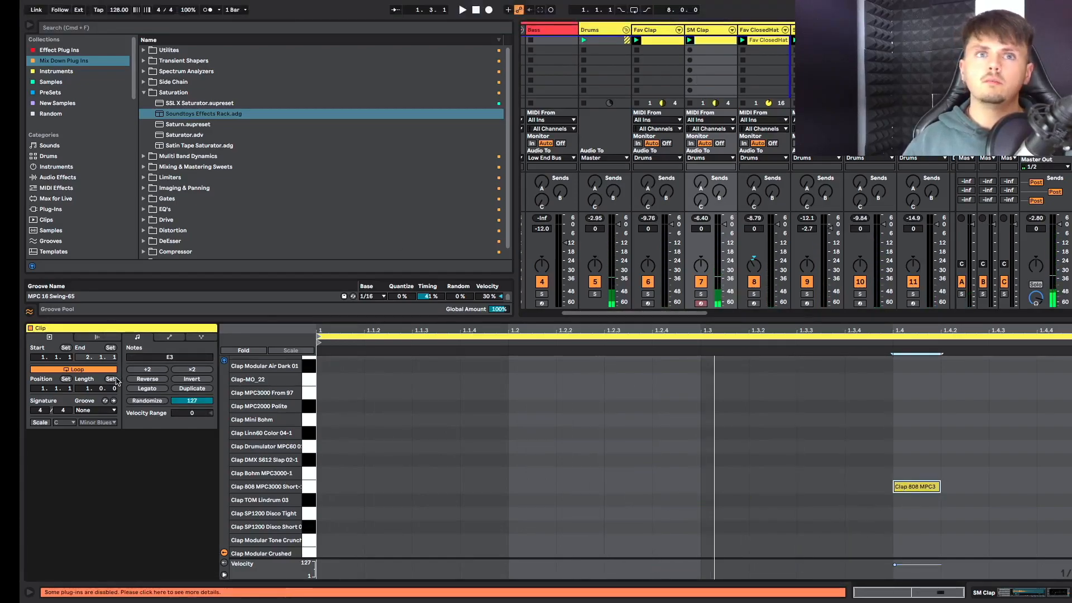
Extend the SM Clap clip to eight bars by duplicating its loop, and delete every clap except the last.
click(192, 388)
click(192, 388)
click(192, 388)
drag(357, 525, 1026, 441)
key(Delete)
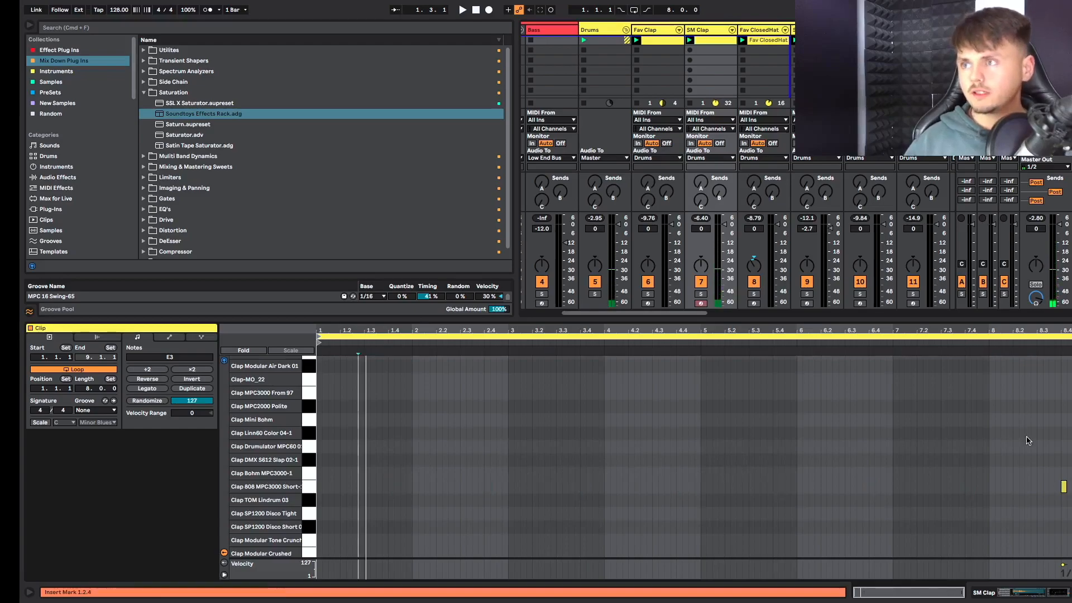
Move the remaining clap an eighth note earlier, shorten the clip's loop to bar 8 only and audition it.
drag(1058, 486, 1051, 487)
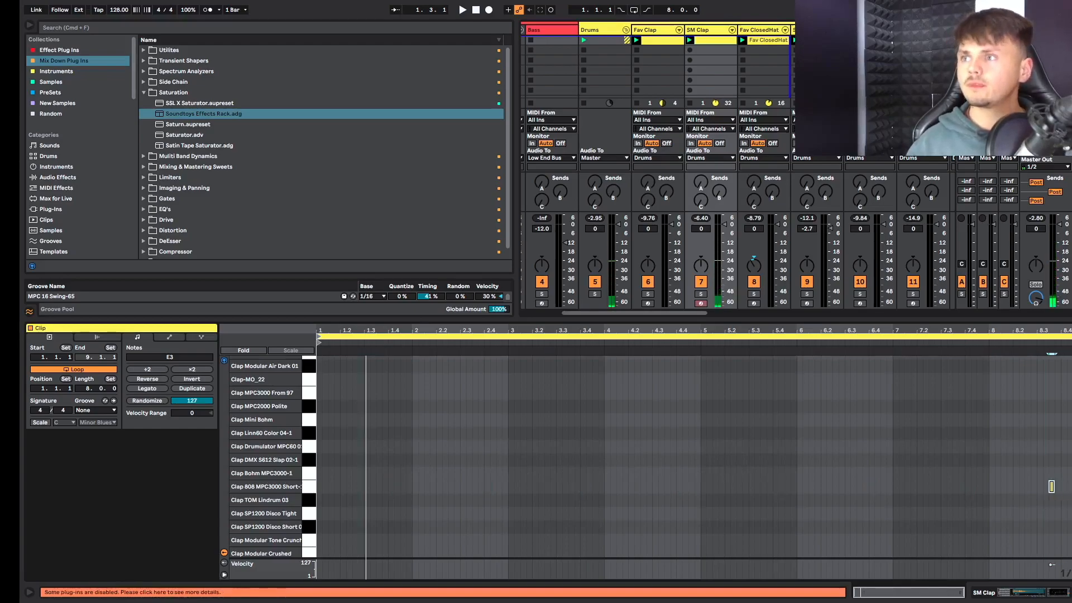
click(716, 30)
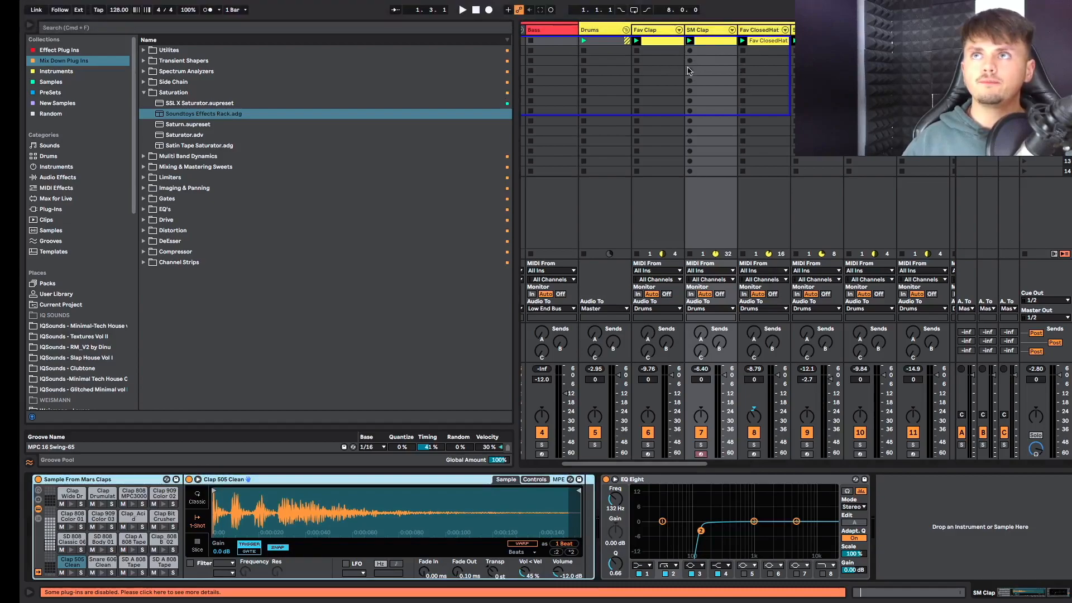
double_click(704, 41)
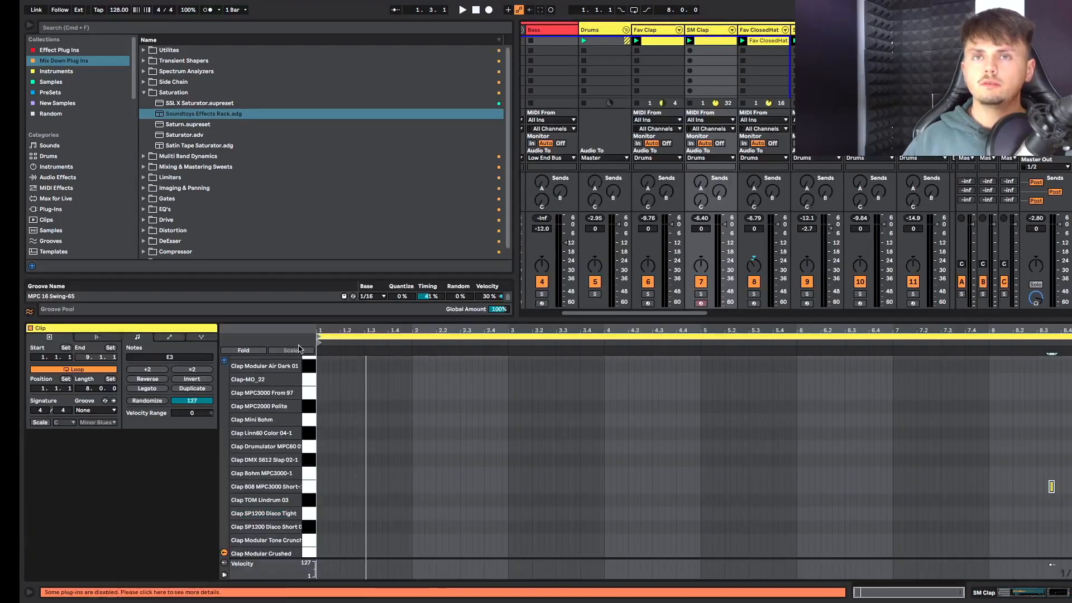
mouse_move(321, 337)
mouse_down()
mouse_move(974, 340)
mouse_move(988, 362)
mouse_up()
key(space)
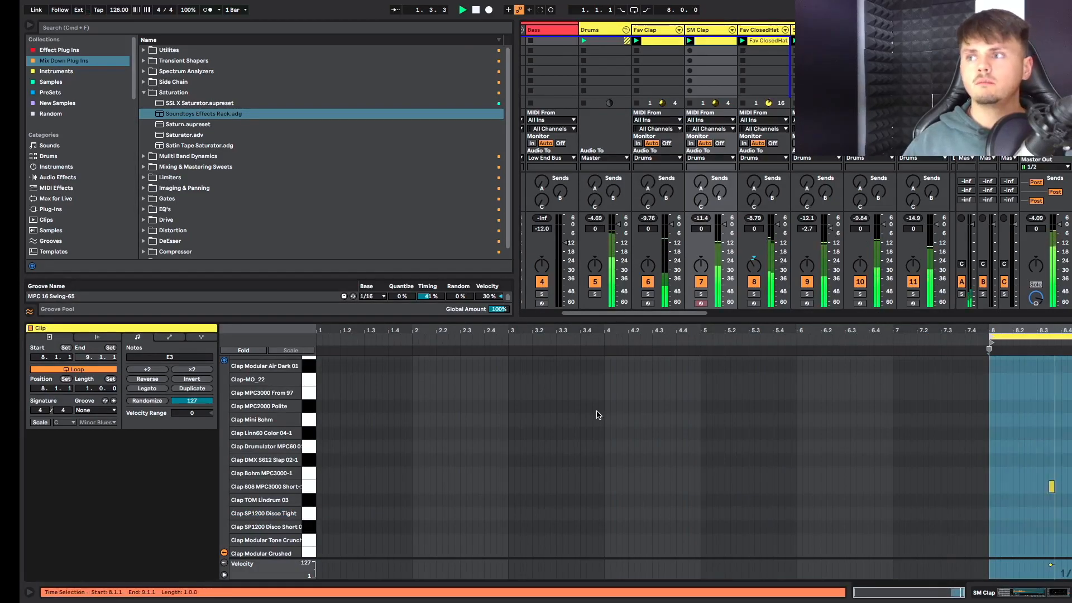
key(space)
key(space)
scroll(705, 34, left, 1)
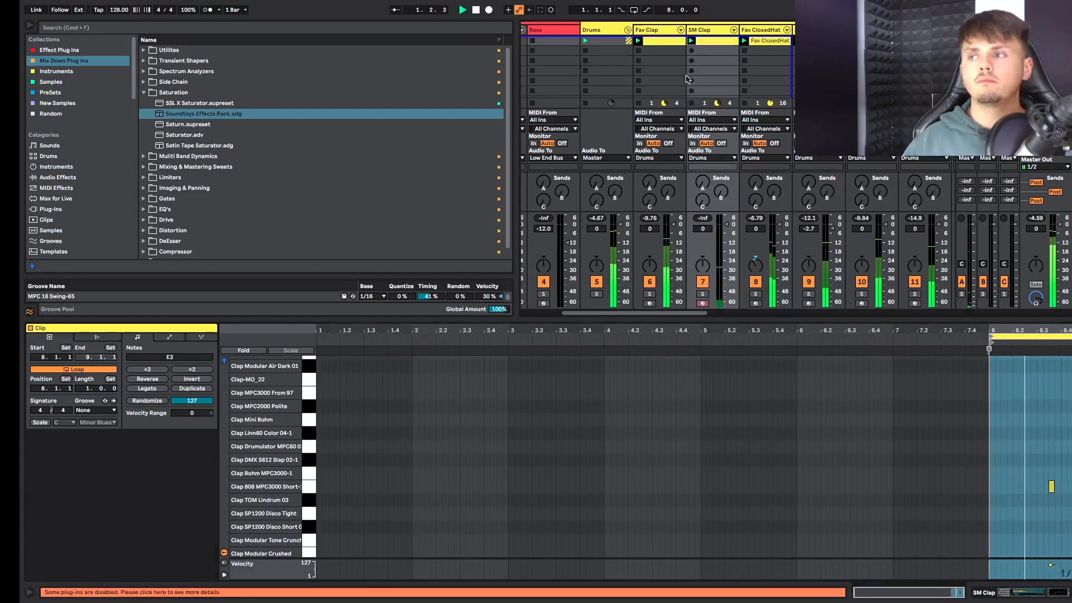
key(space)
Load H-Delay Stereo from the Echo & Delays effect plug-ins onto the SM Clap track.
double_click(704, 33)
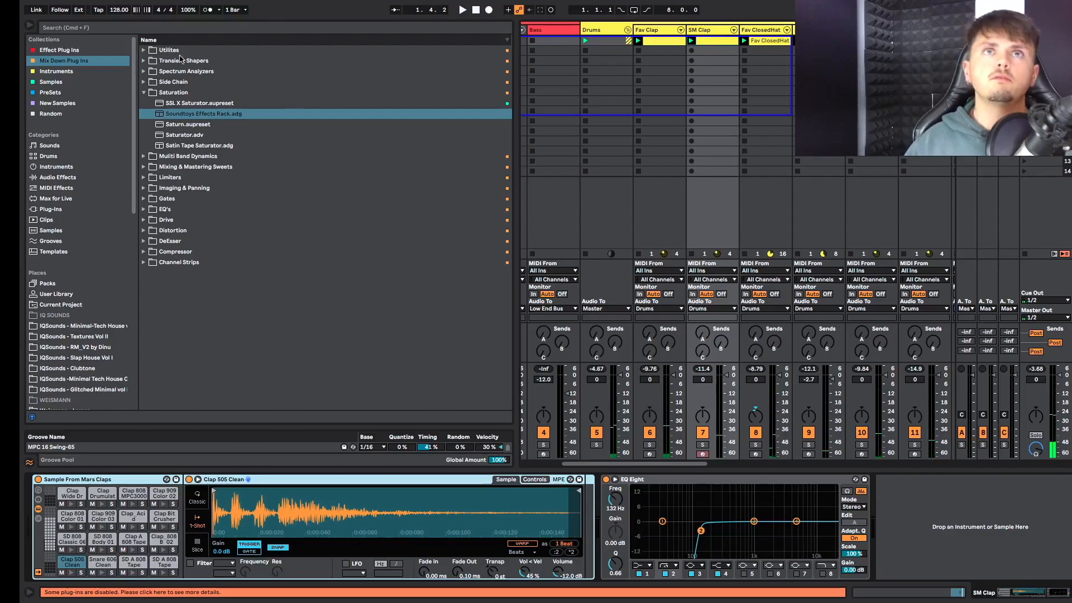
click(41, 50)
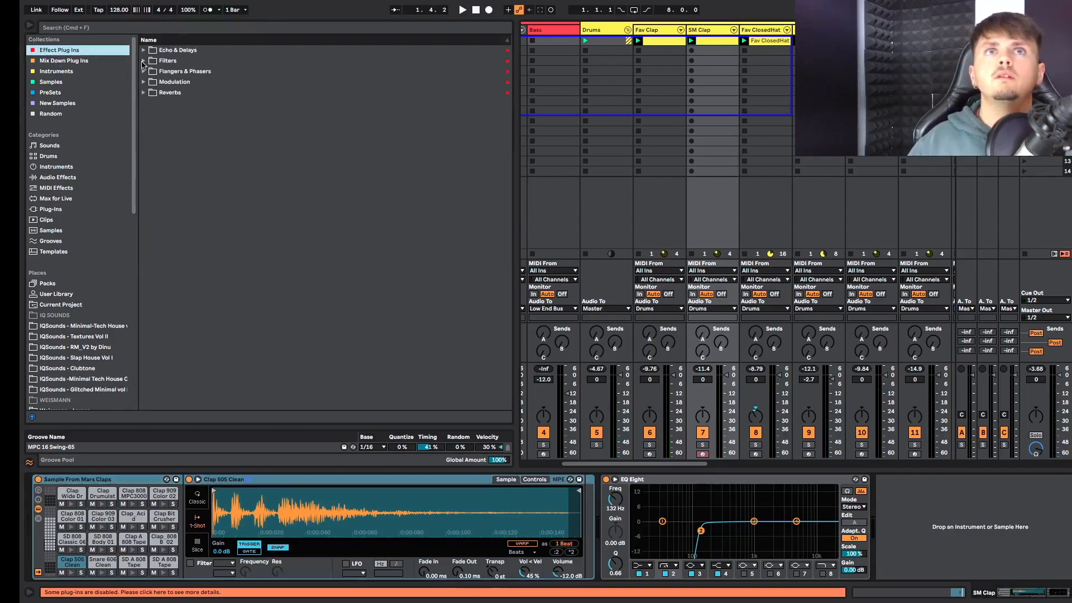
click(143, 49)
drag(169, 92, 221, 103)
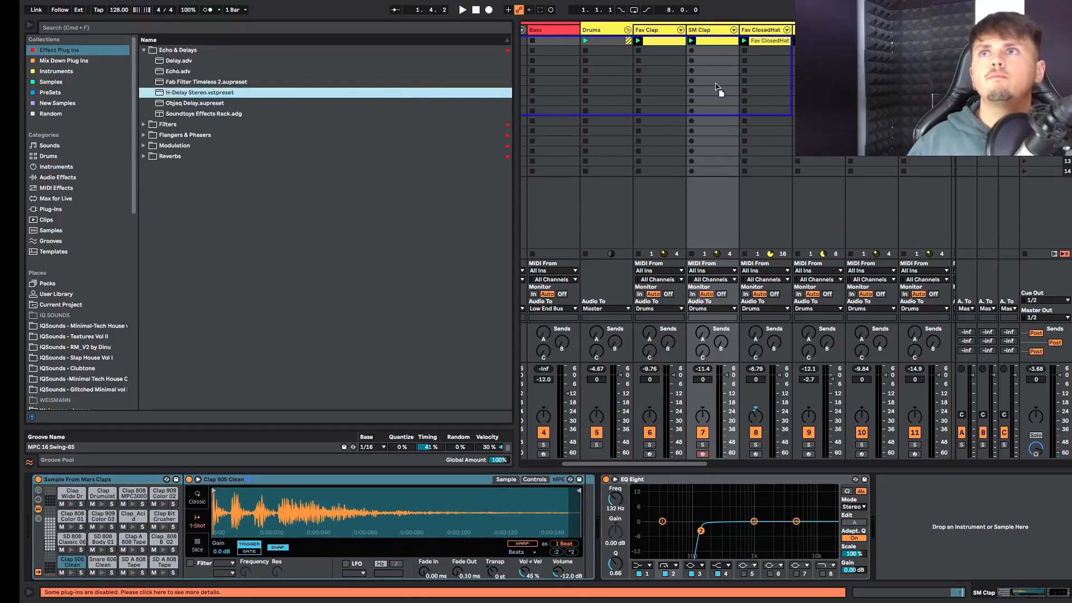
drag(714, 83, 717, 85)
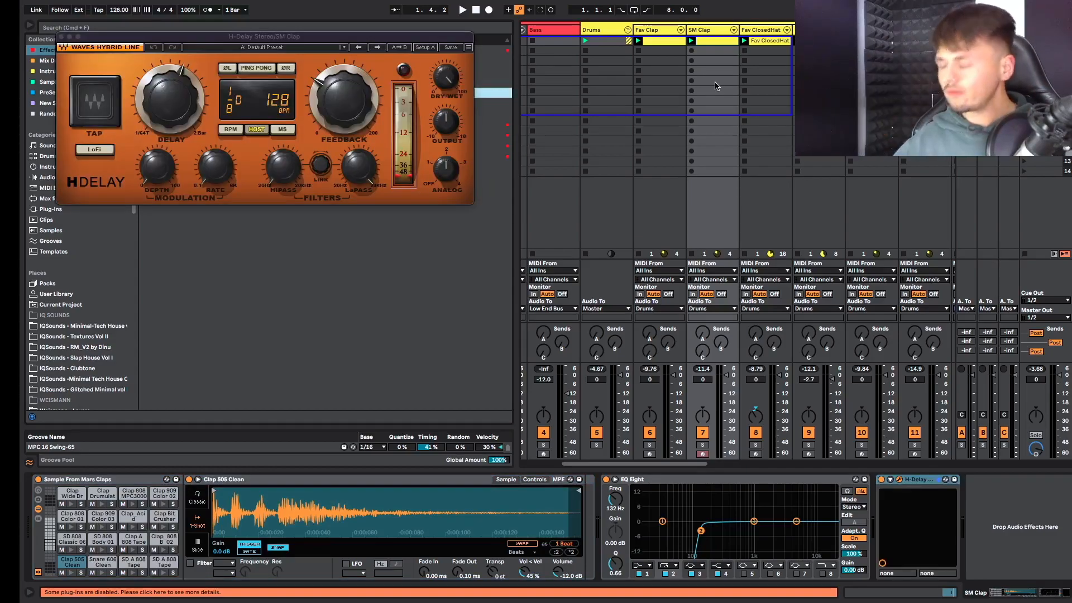
Step through the H-Delay presets to Ping Pong and play the drums to audition the delayed clap.
click(378, 50)
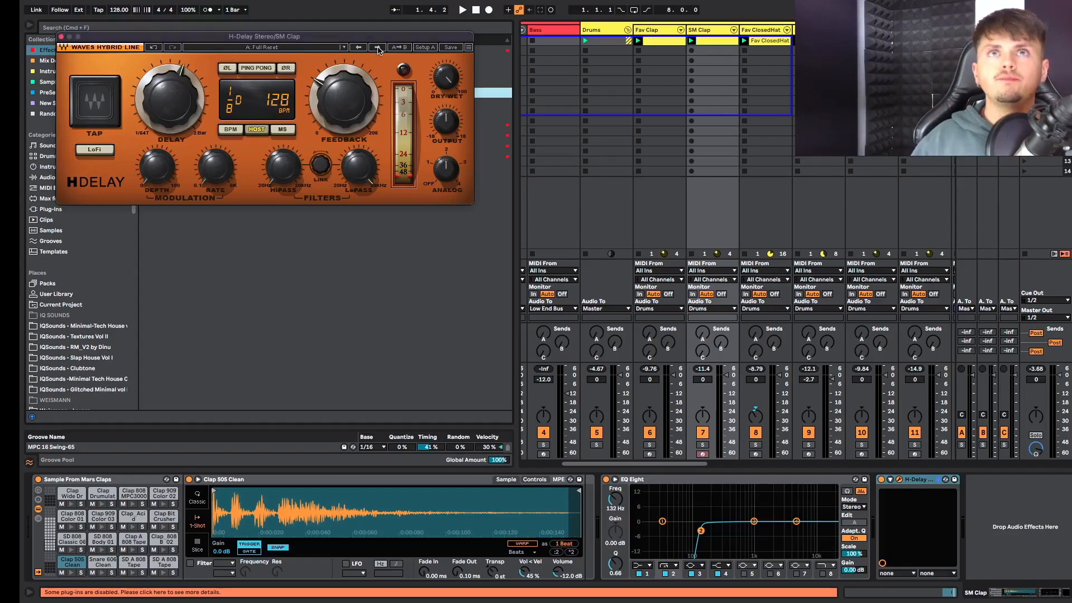
click(378, 48)
click(378, 47)
key(space)
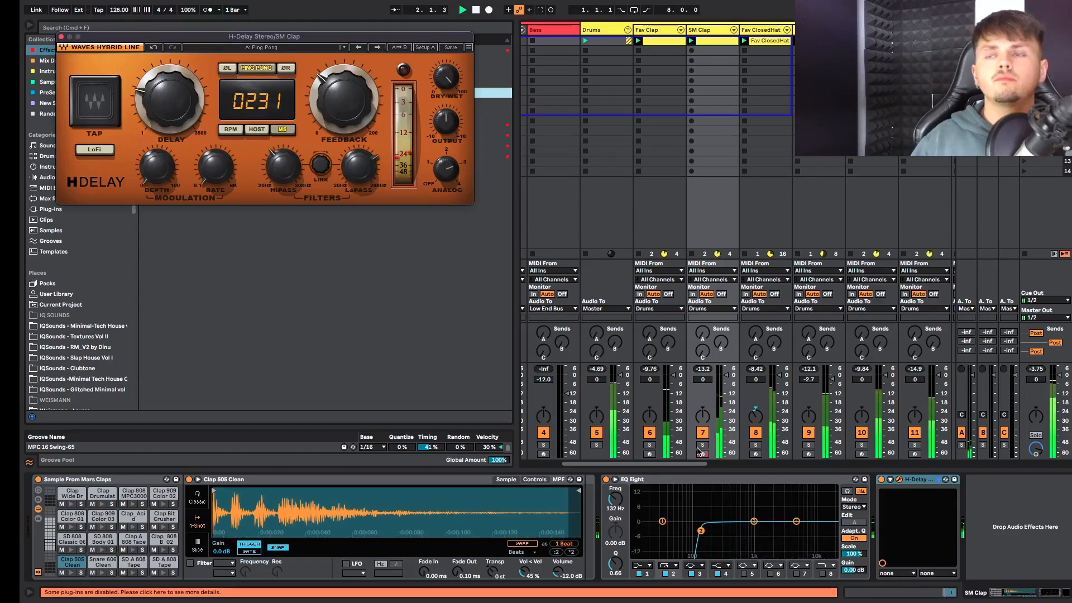
Solo the SM Clap track and step H-Delay through the classic presets from Basic Stereo to Lo Fi Slap.
click(378, 47)
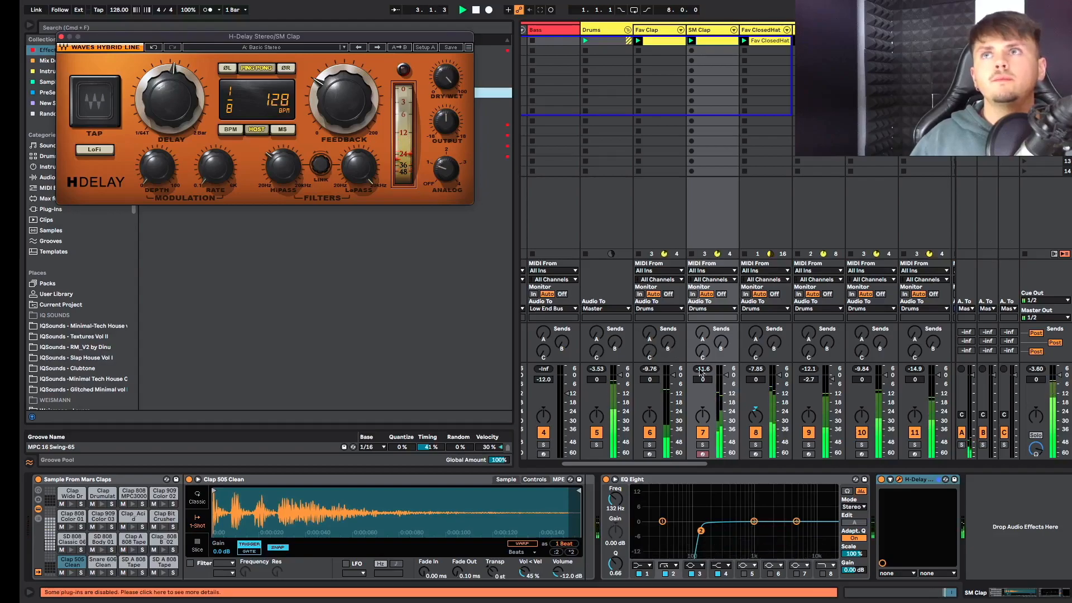
click(702, 445)
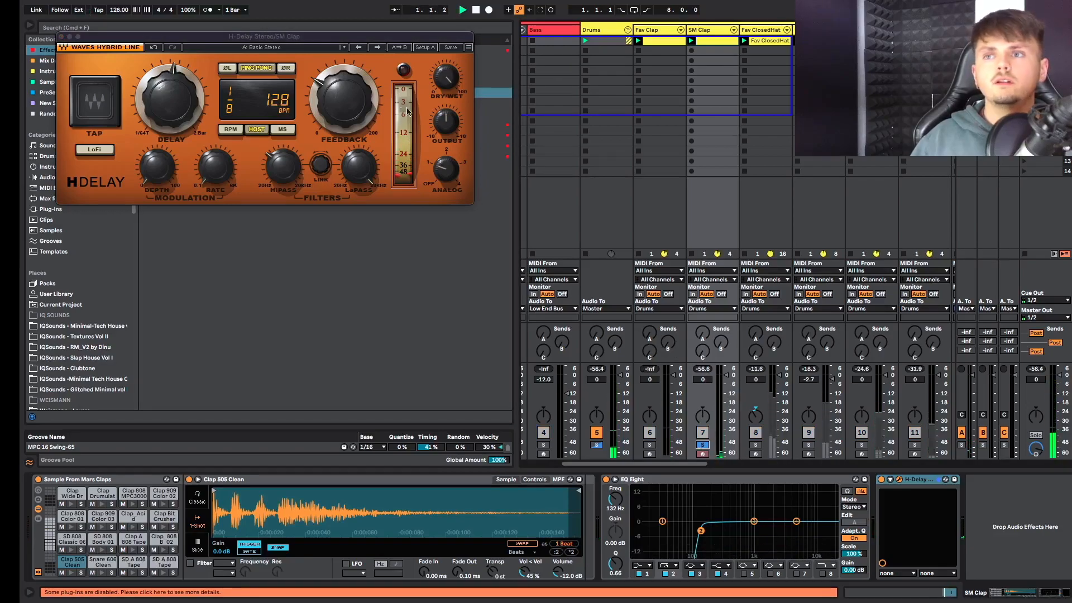
click(380, 50)
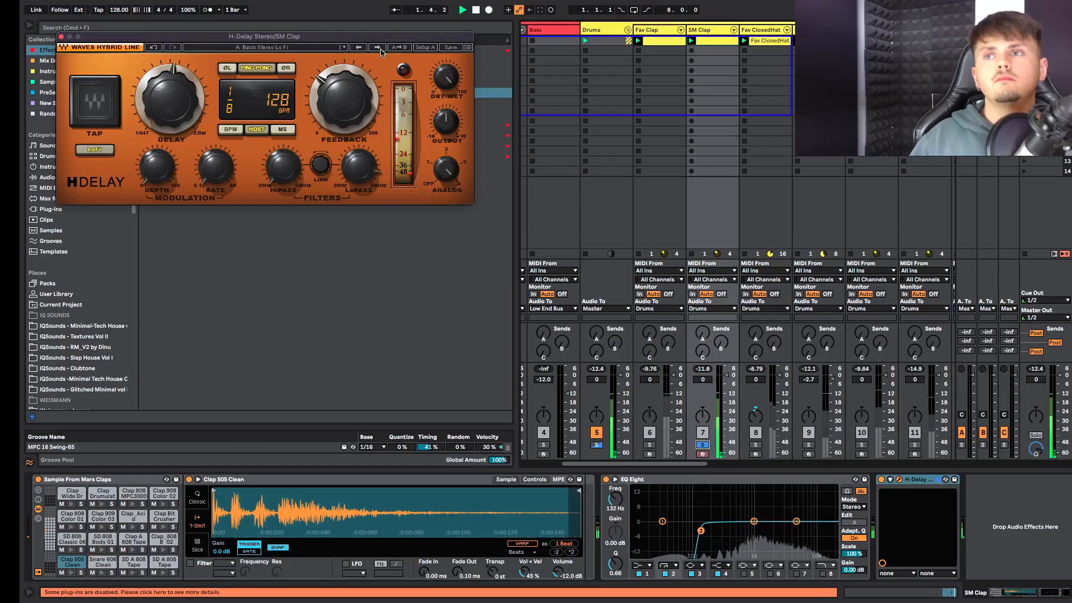
click(380, 51)
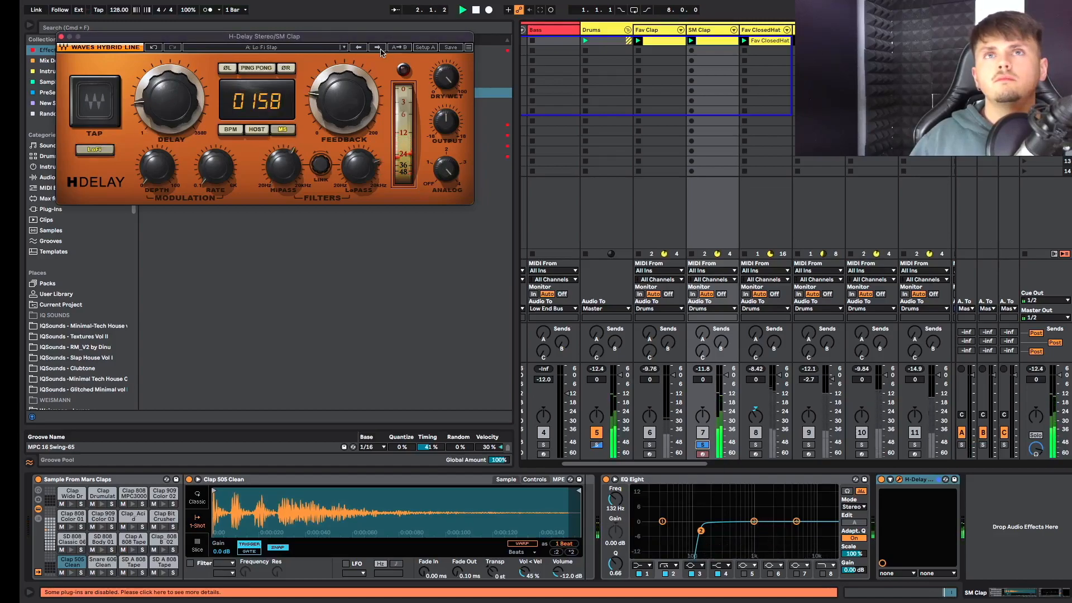
Load H-Delay's Chorus Delay preset from the Modulation group and step onward through the presets to Lefty Guitar.
click(326, 53)
mouse_move(366, 215)
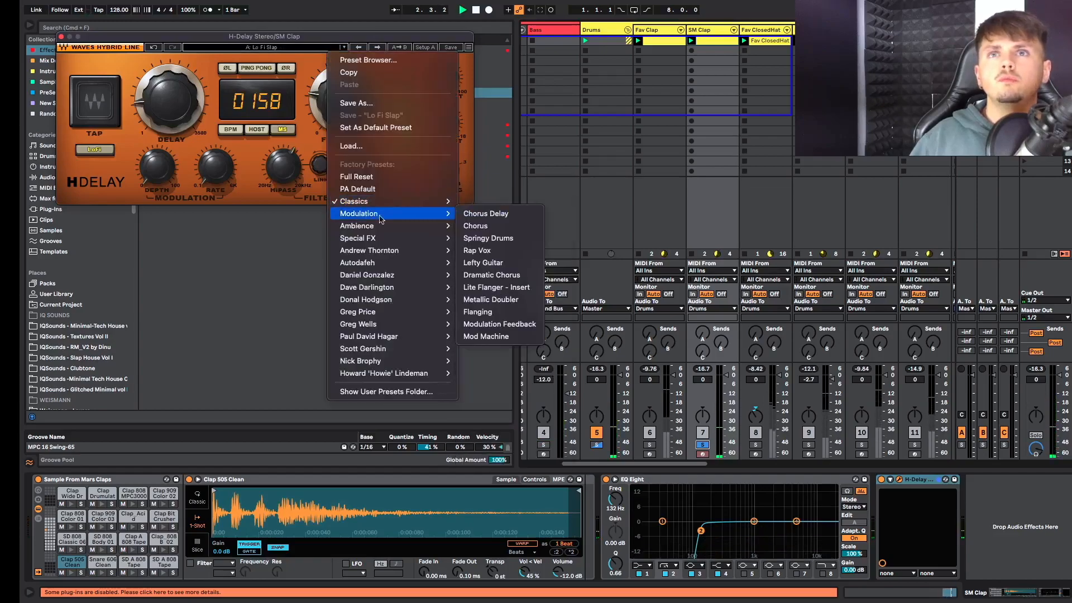
click(485, 214)
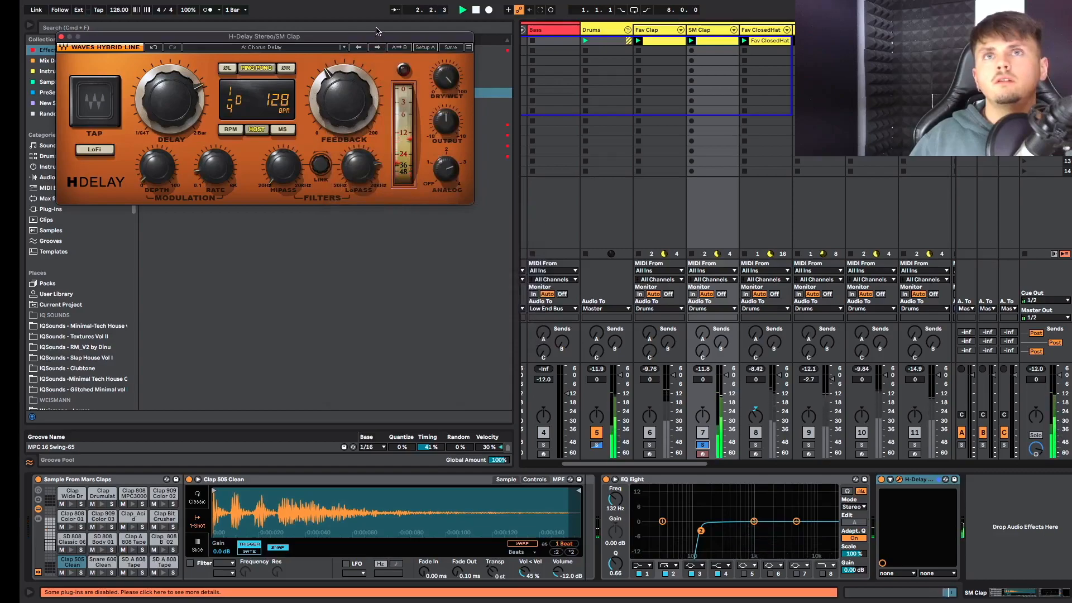
click(378, 47)
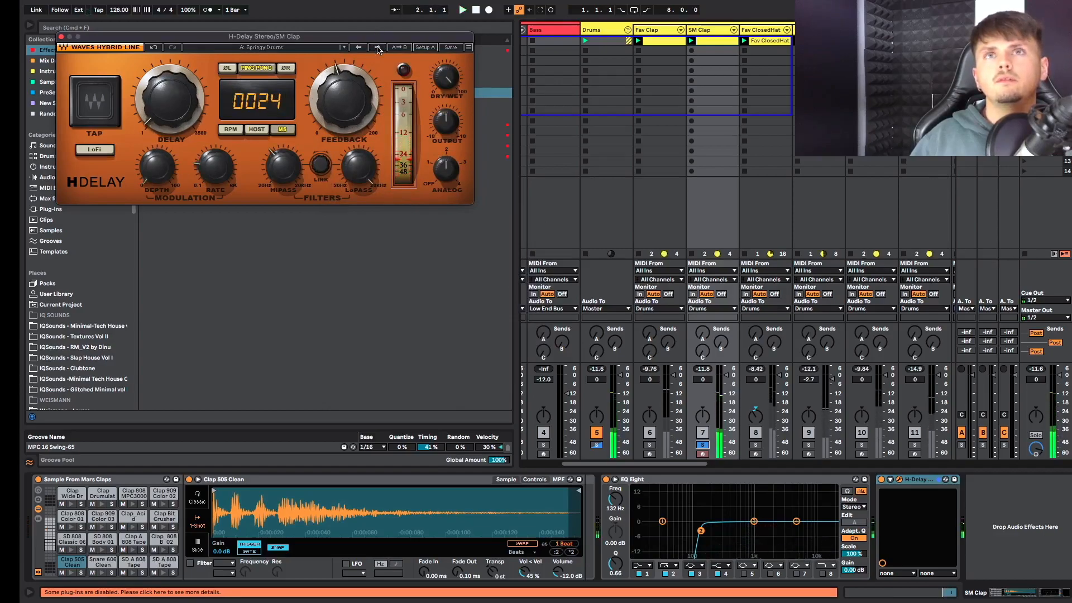
click(378, 47)
click(378, 47)
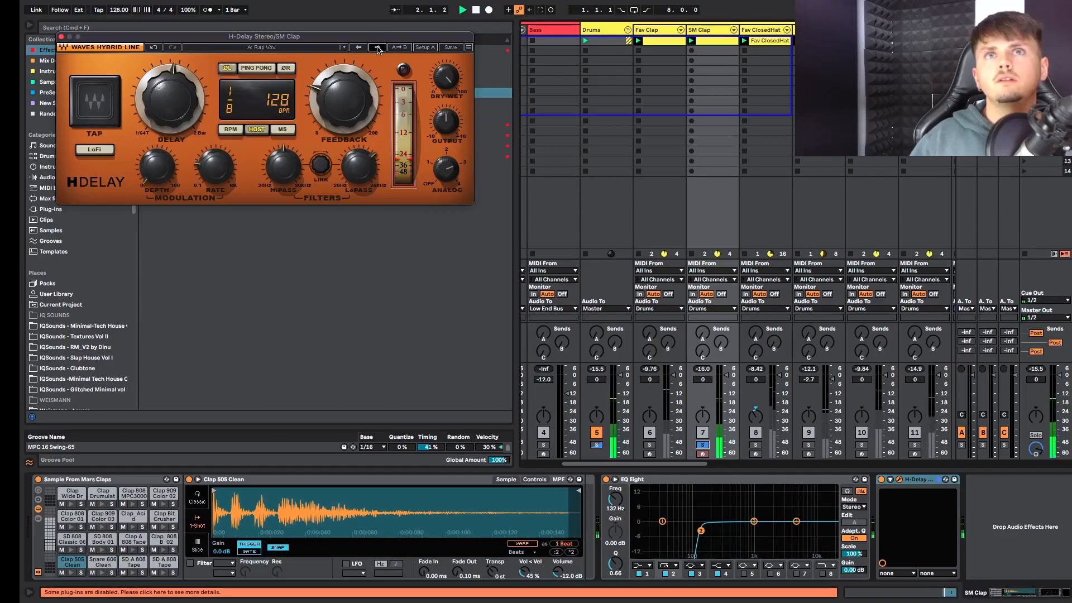
Load H-Delay's Long Distance preset from the Ambience group, advance to Bath Room and audition the clap with the full drums.
click(330, 50)
mouse_move(374, 226)
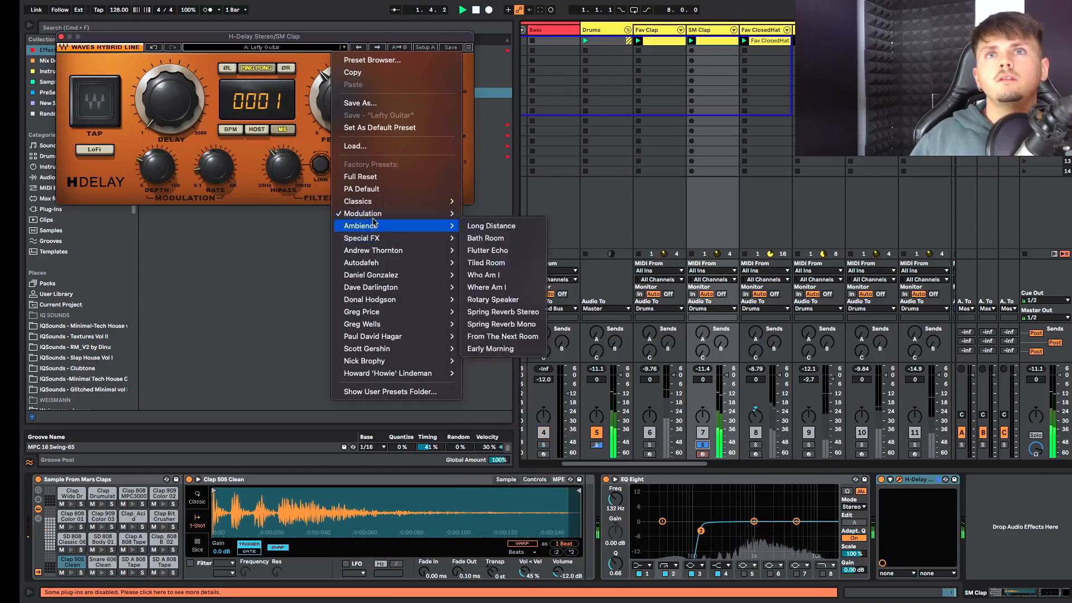
click(518, 233)
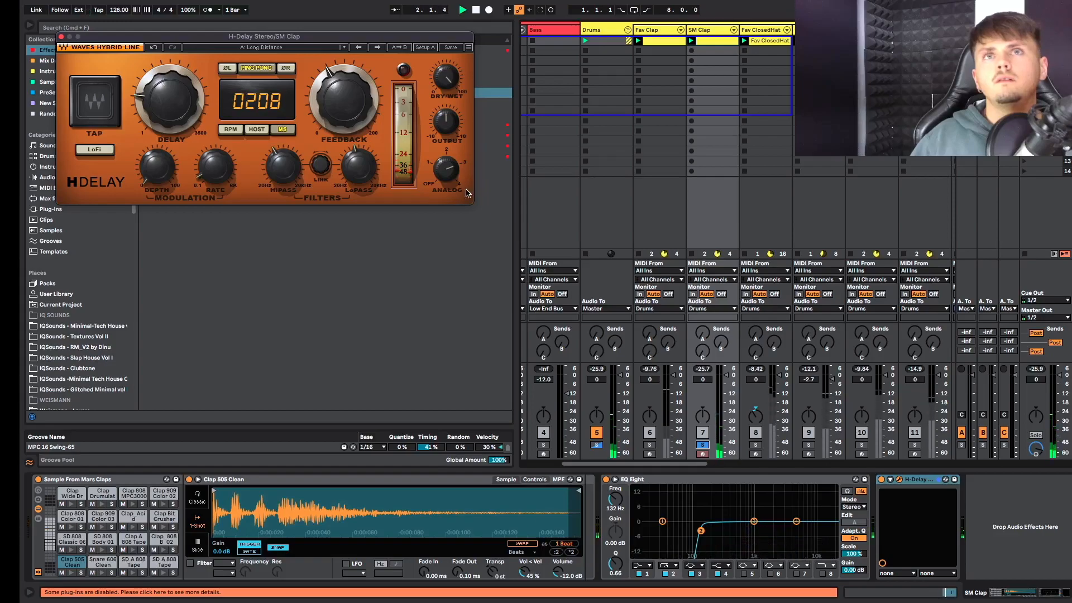
click(380, 50)
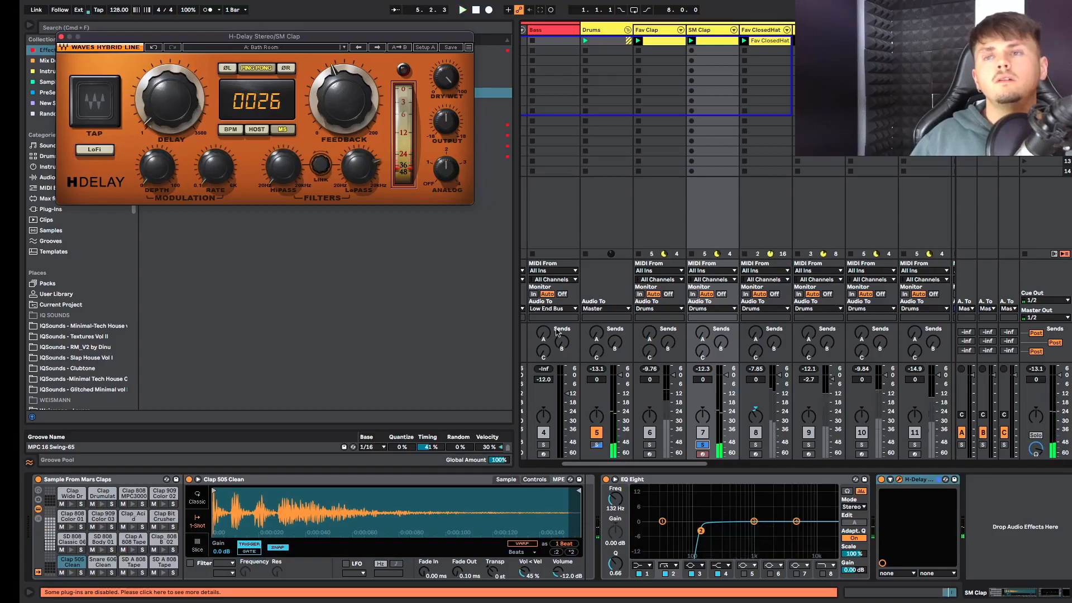
click(703, 445)
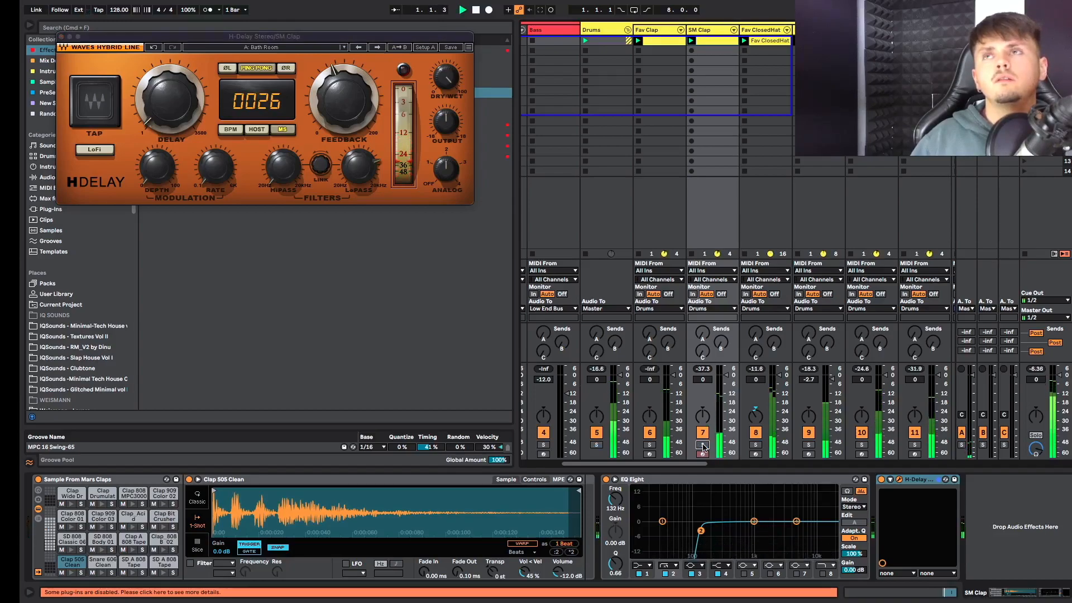
Set the SM Clap clip's remaining note to velocity 23 and extend the loop back to bar 7.
double_click(721, 43)
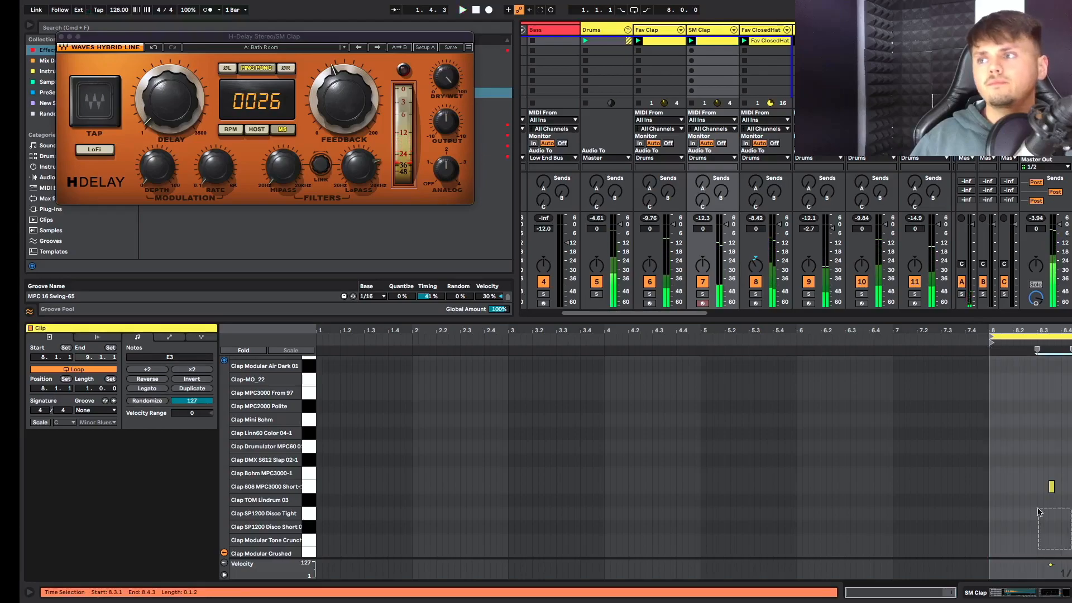
drag(1054, 566, 1052, 571)
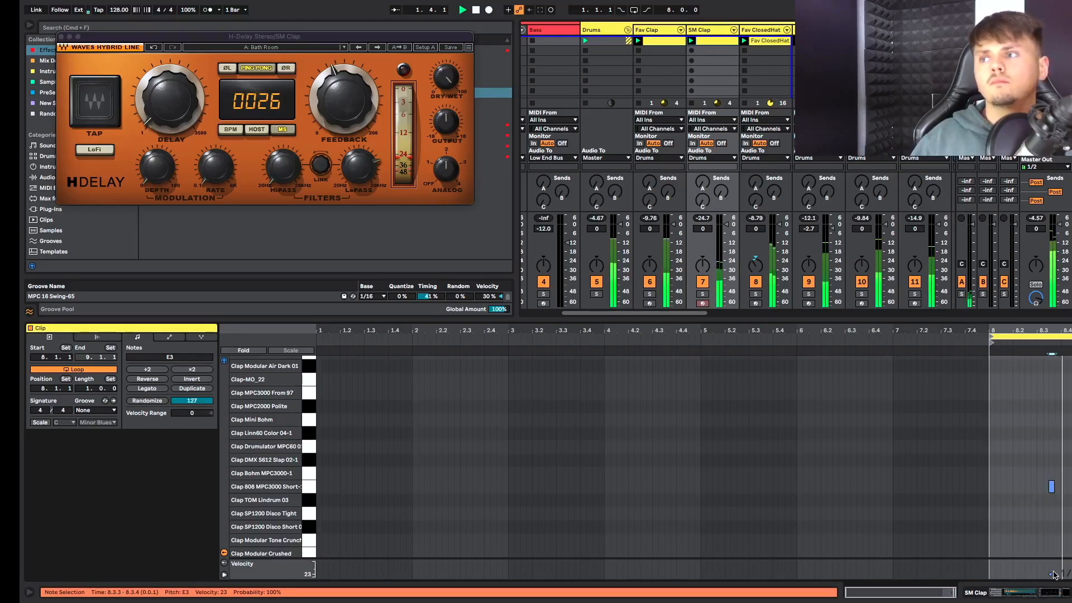
drag(992, 339, 894, 338)
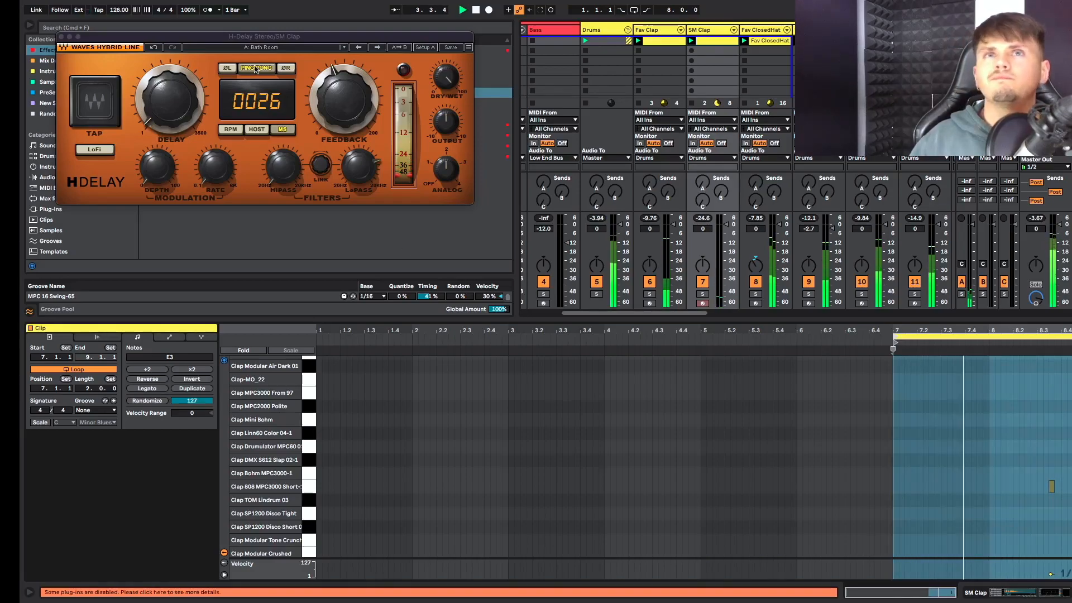
Advance the H-Delay preset to Flutter Echo, solo the SM Clap track to hear it and close the plug-in window.
click(375, 47)
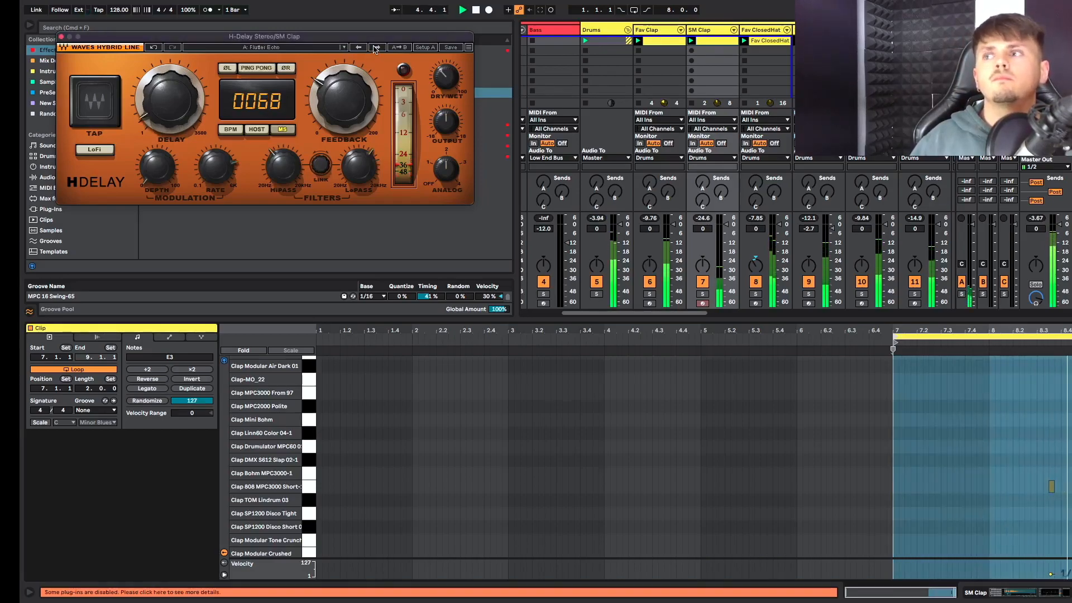
click(701, 294)
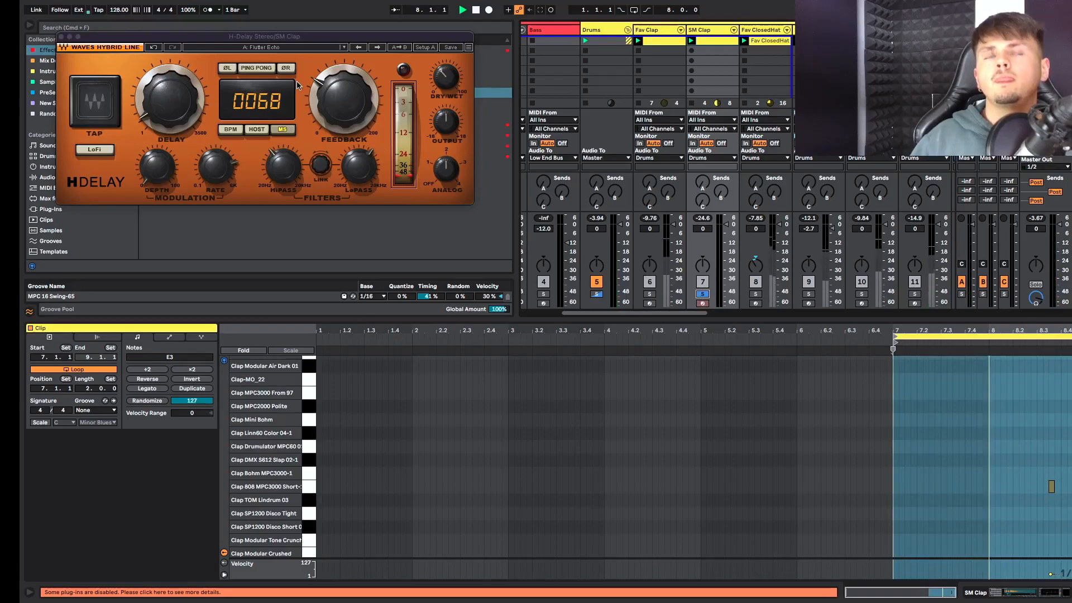
click(61, 37)
Duplicate the H-Delay device at the end of the SM Clap track's effect chain.
click(703, 32)
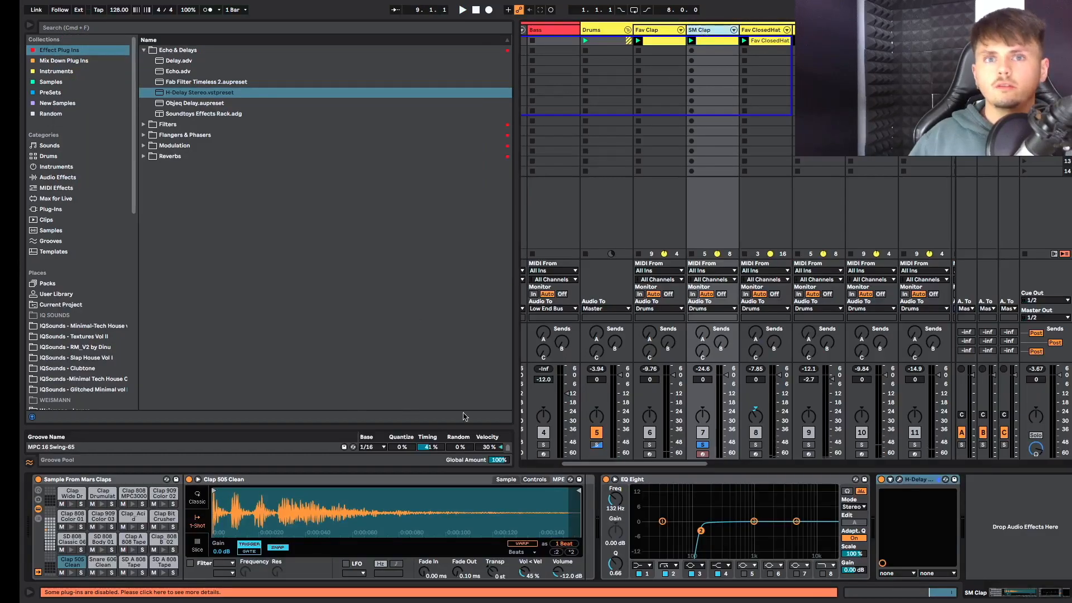
click(928, 484)
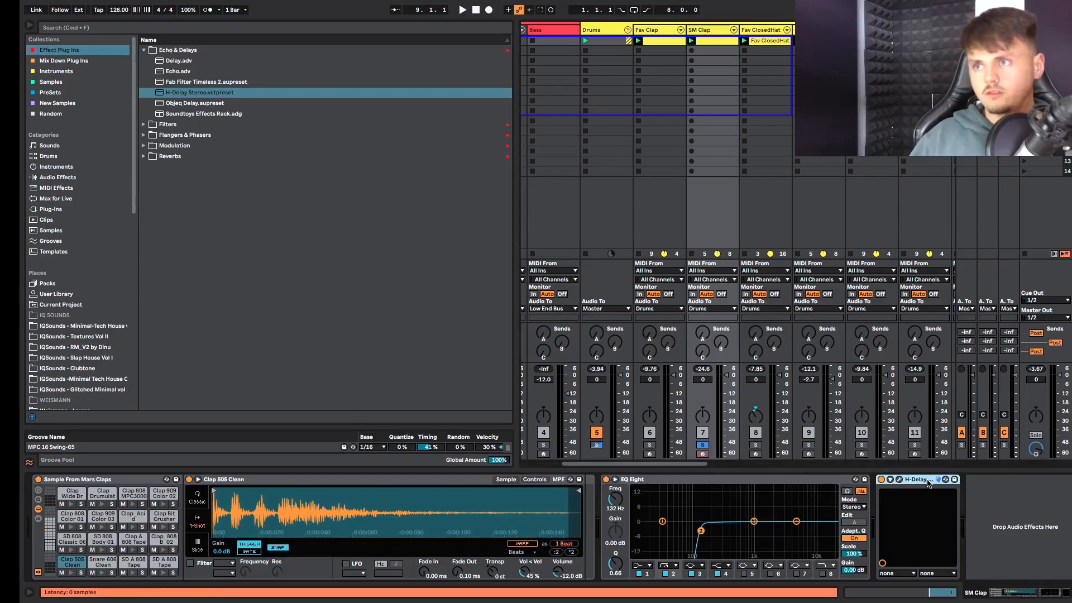
key(super+d)
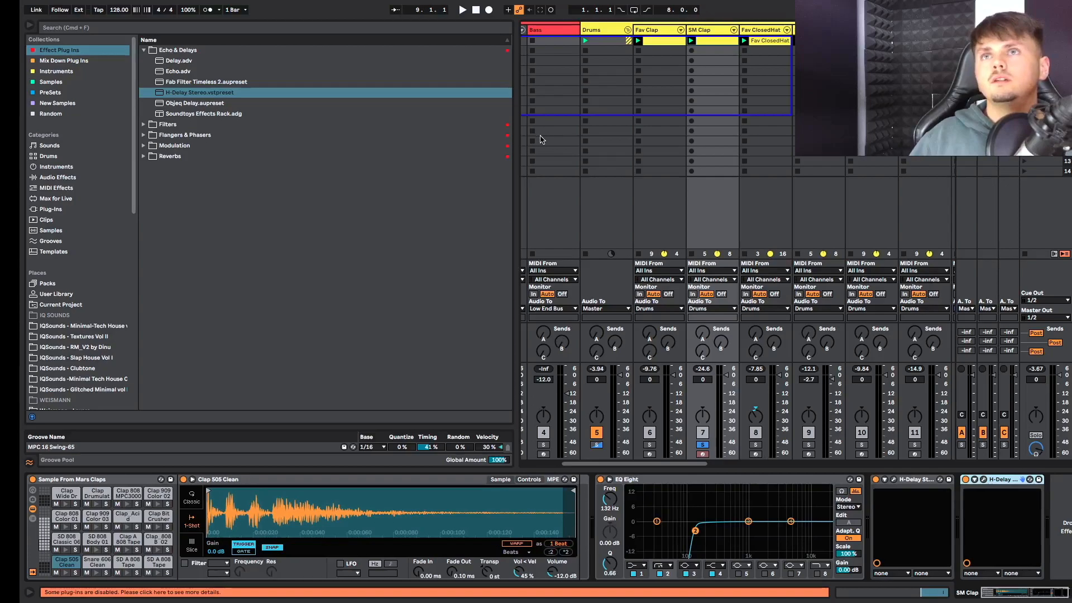
Load the Long Distance preset from the Ambience group in the second H-Delay and play the soloed clap.
click(984, 480)
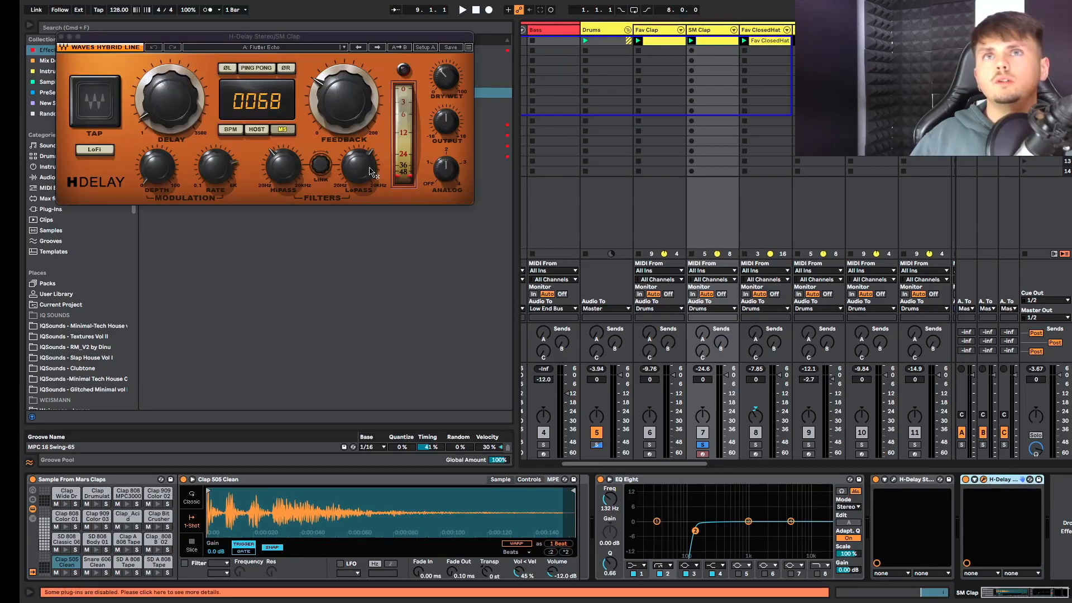
click(359, 47)
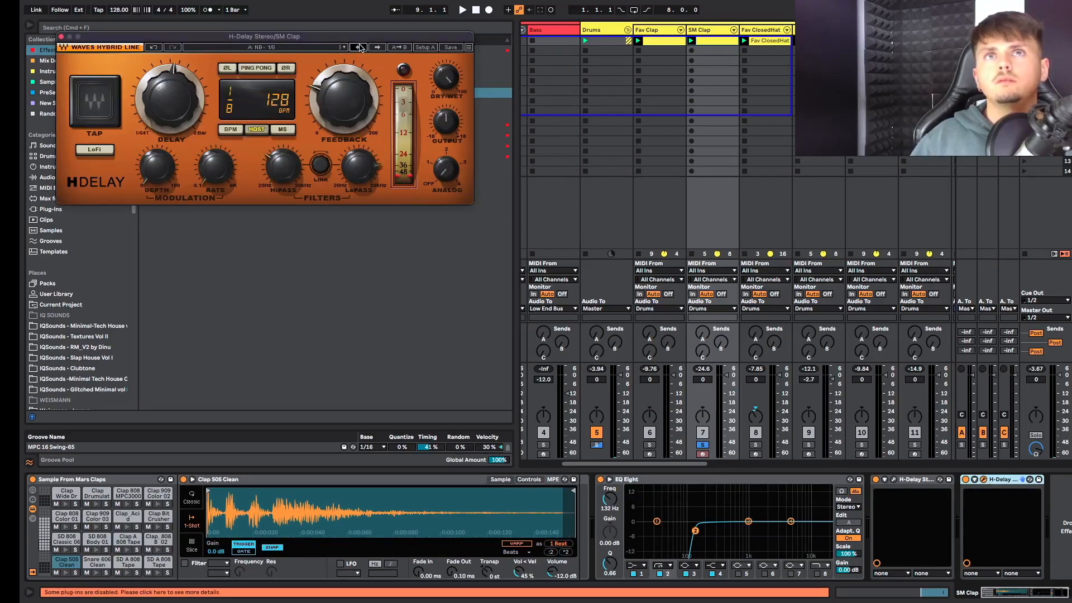
click(339, 49)
mouse_move(402, 225)
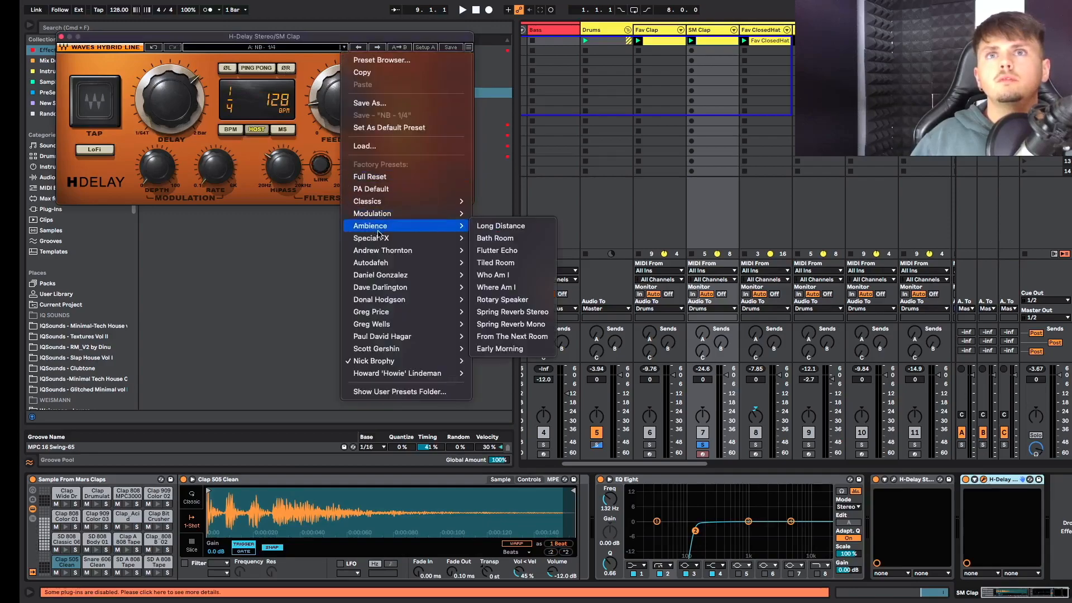
click(501, 226)
key(space)
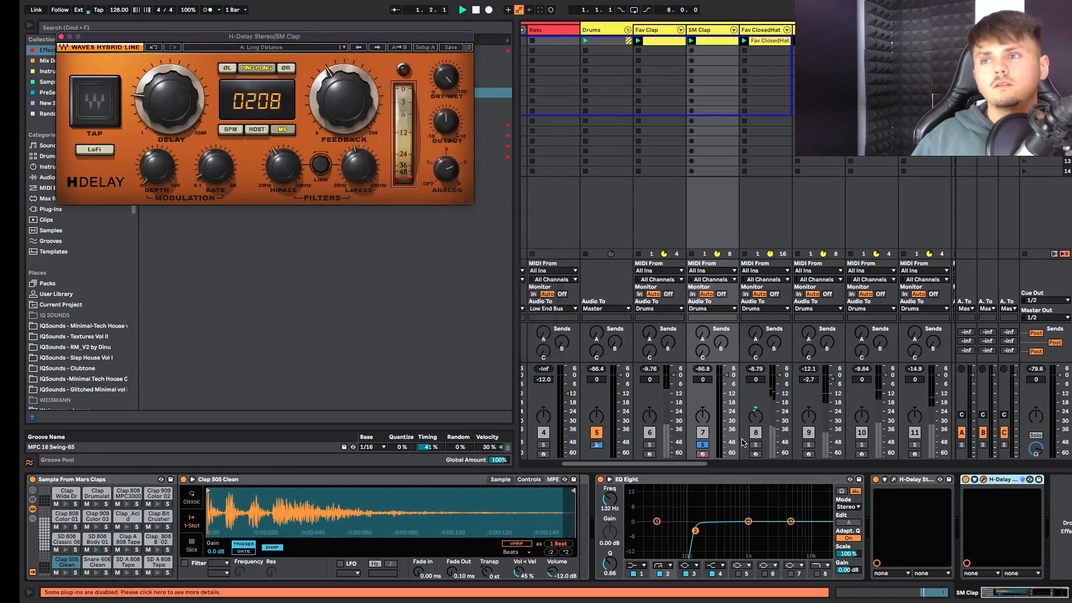
Set the SM Clap note's velocity to 117 and extend the clip's loop back to bar 1 for eight bars.
double_click(706, 41)
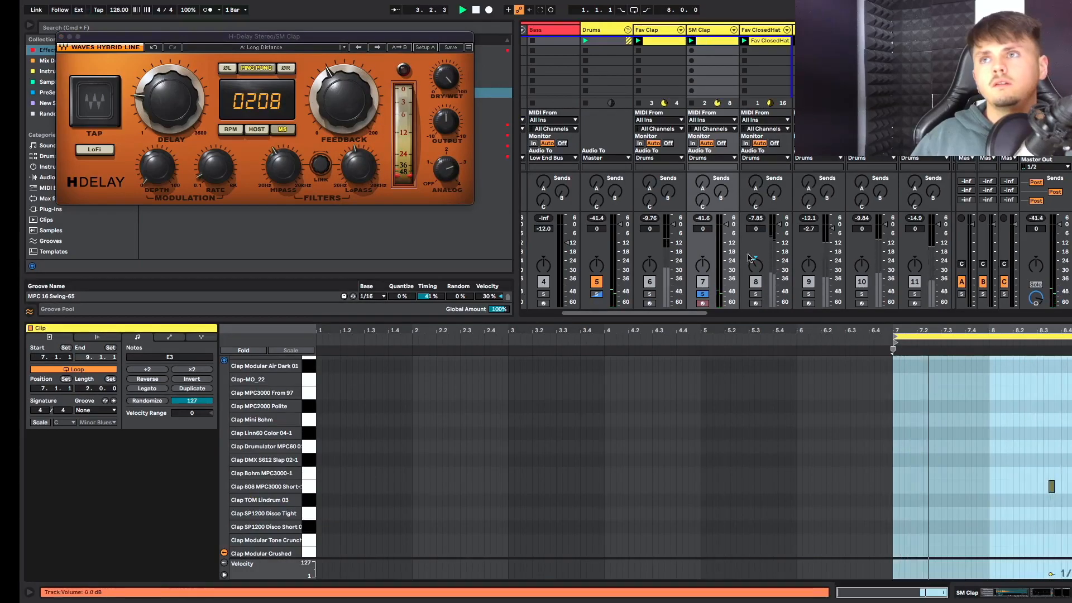
drag(1000, 506, 1052, 431)
drag(1050, 561, 1050, 562)
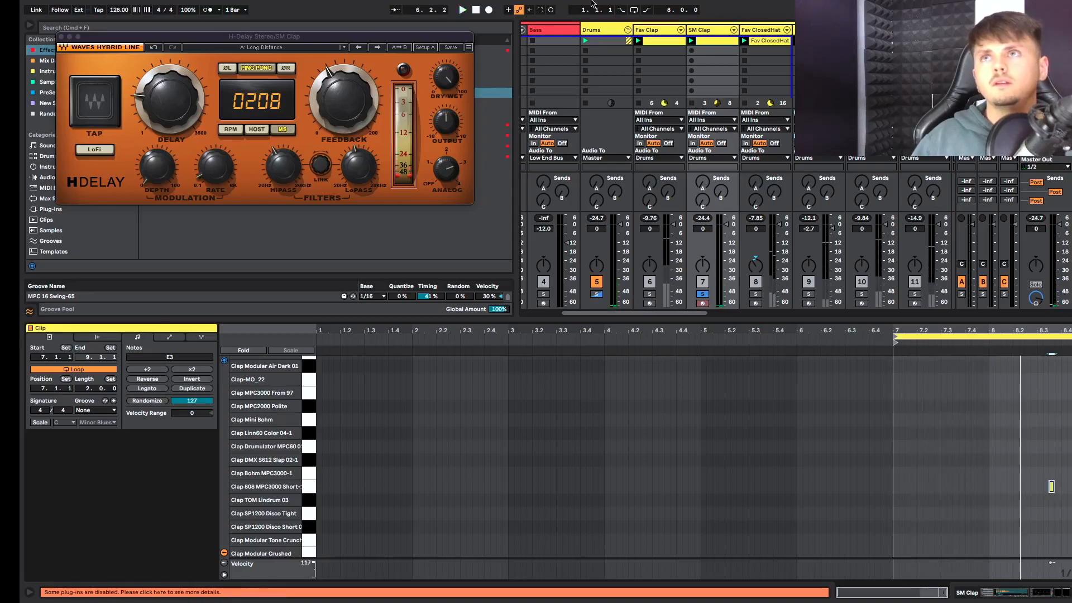
drag(891, 343, 320, 436)
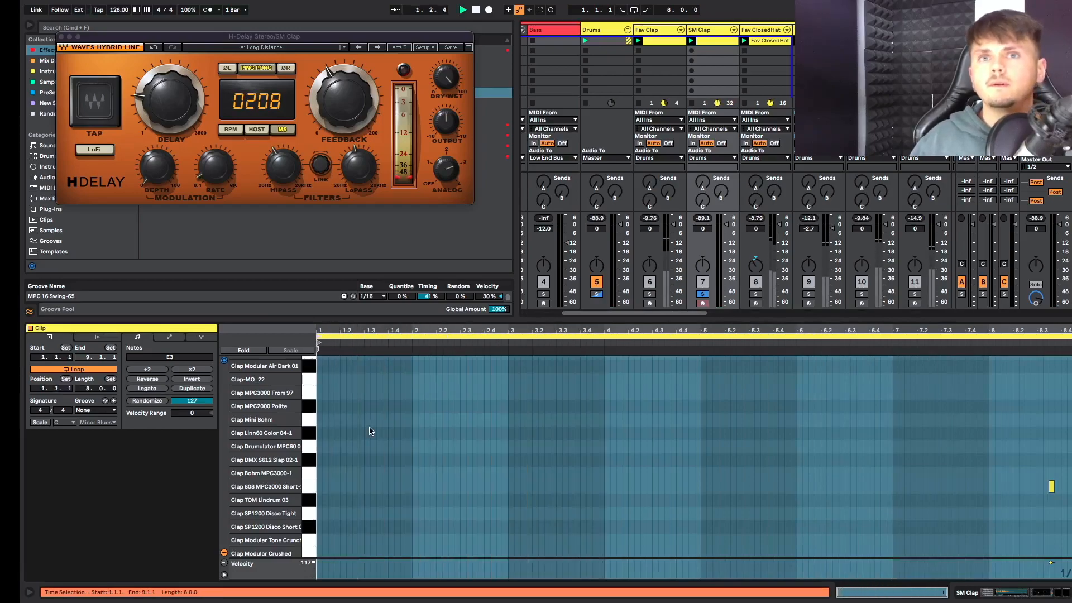
Unsolo the drums and show the device chains of the Fav Clap and SM Clap tracks.
click(597, 294)
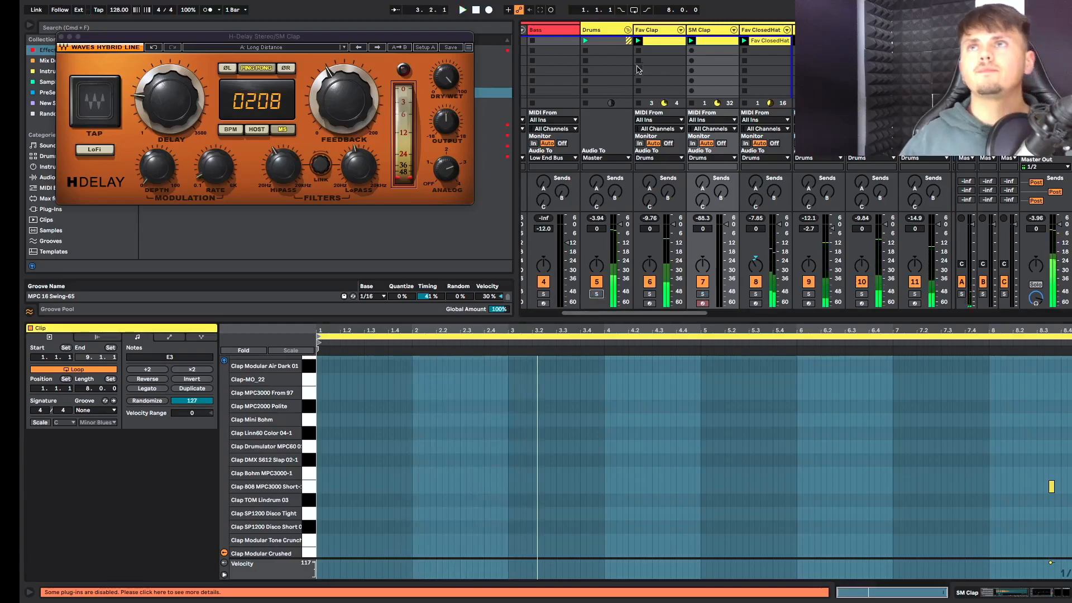
click(651, 30)
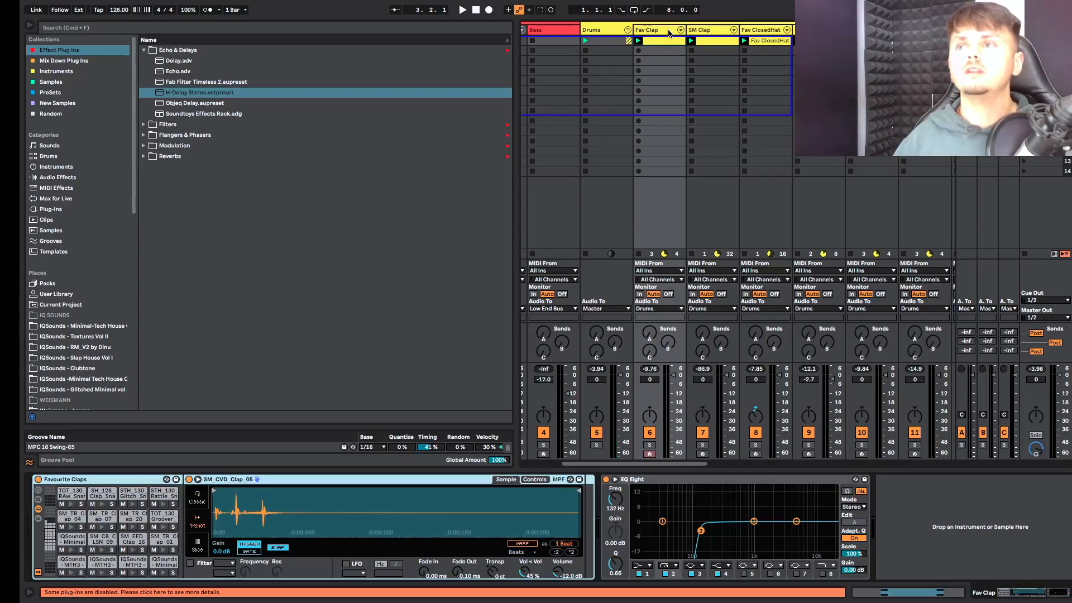
click(691, 32)
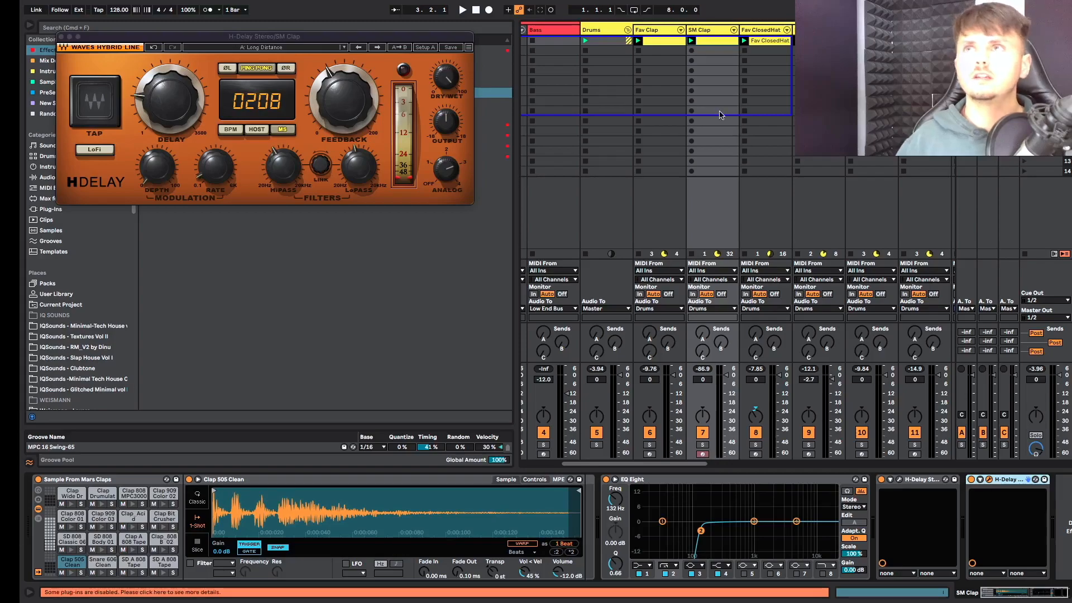
Add Clap Small Verb Reserve notes on beats 2 and 4 of bar 1 in the SM Clap clip, and show the track's devices.
double_click(717, 42)
key(space)
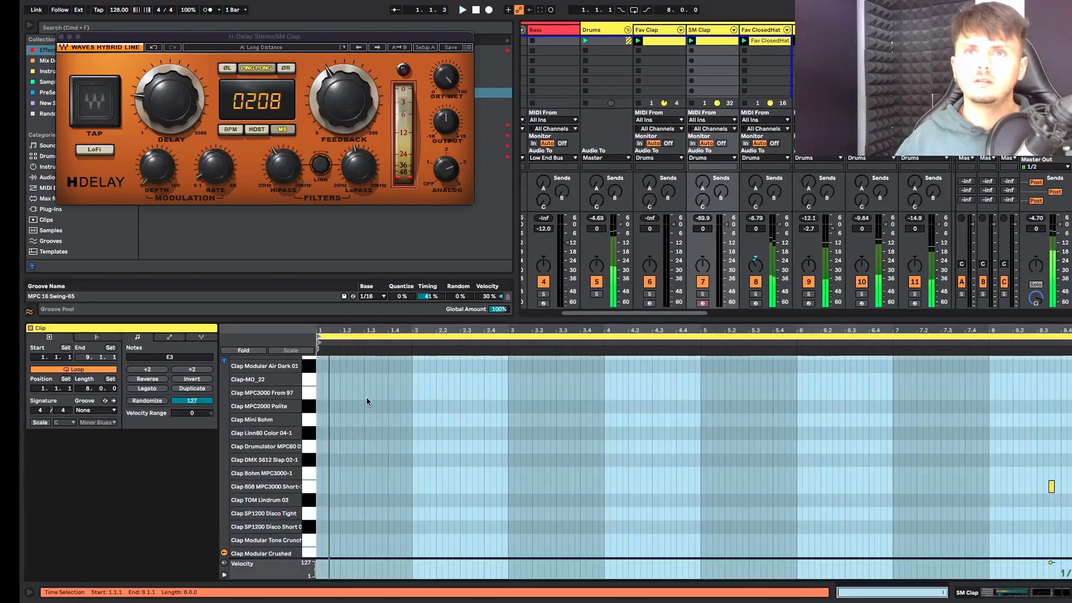
scroll(360, 394, up, 5)
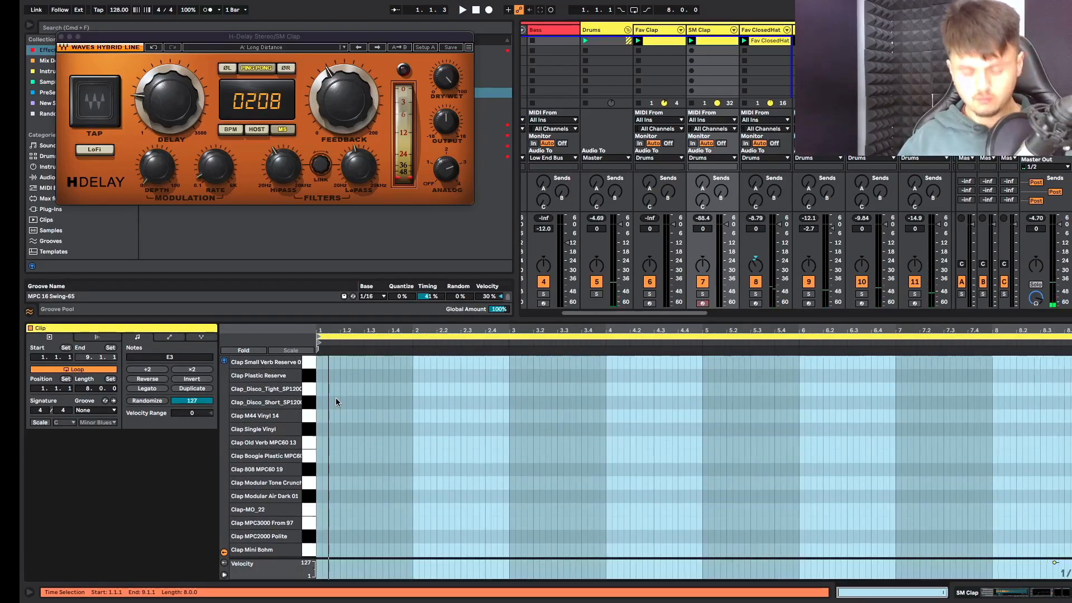
key(plus)
key(plus)
double_click(375, 363)
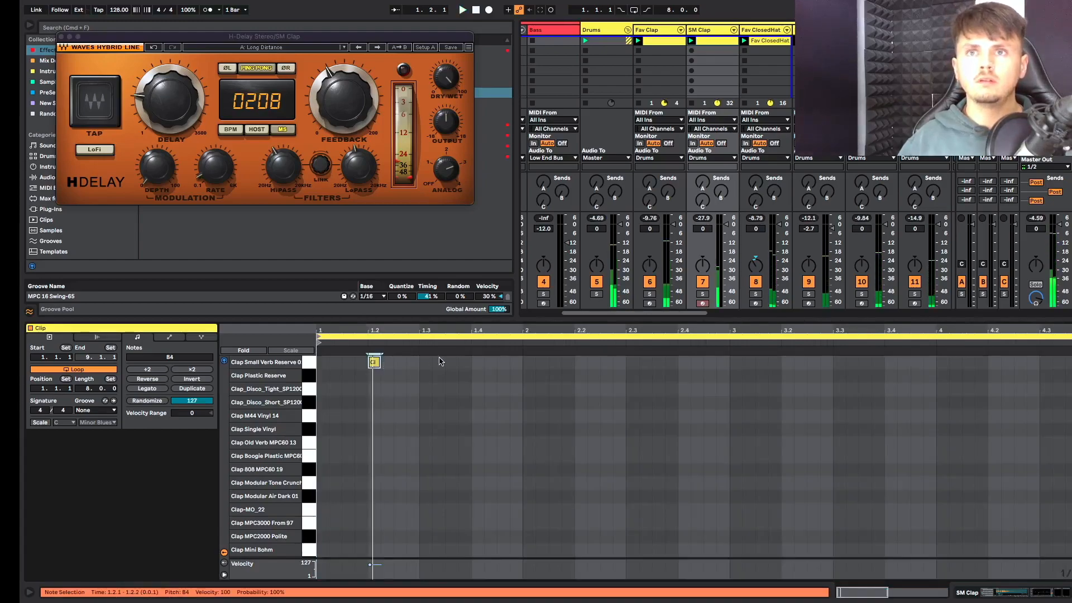
double_click(480, 363)
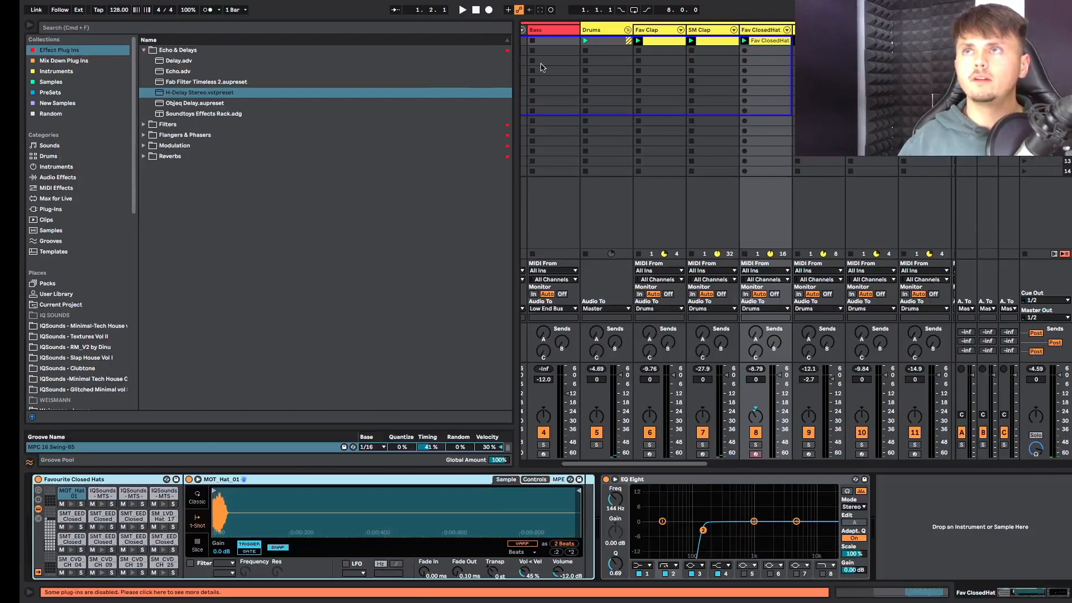
click(717, 33)
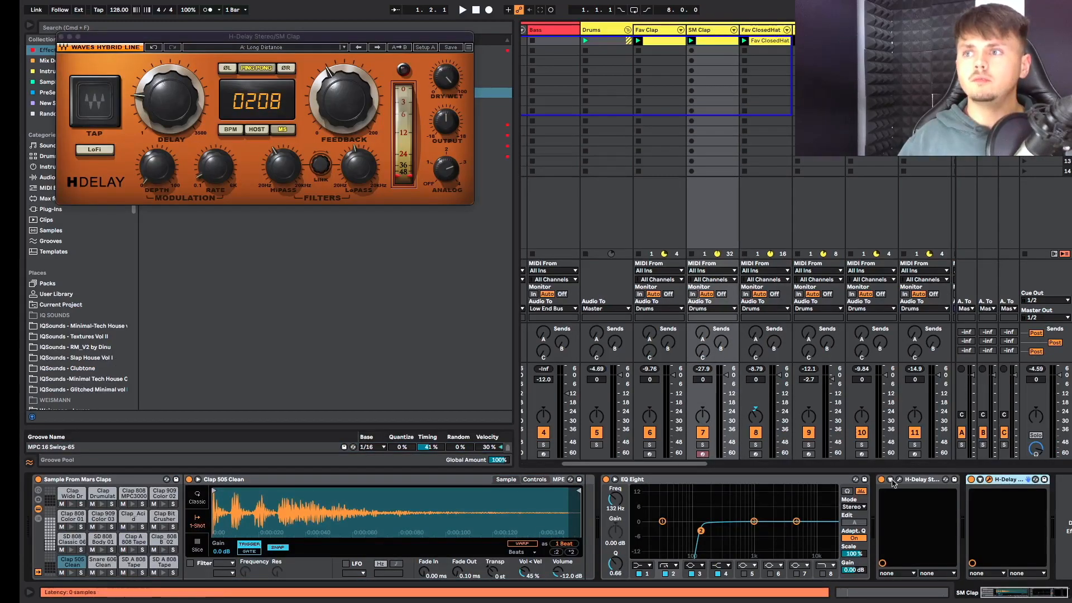
Check in the SM Clap clip which clap sample the note in bar 8 triggers.
drag(908, 483, 1004, 482)
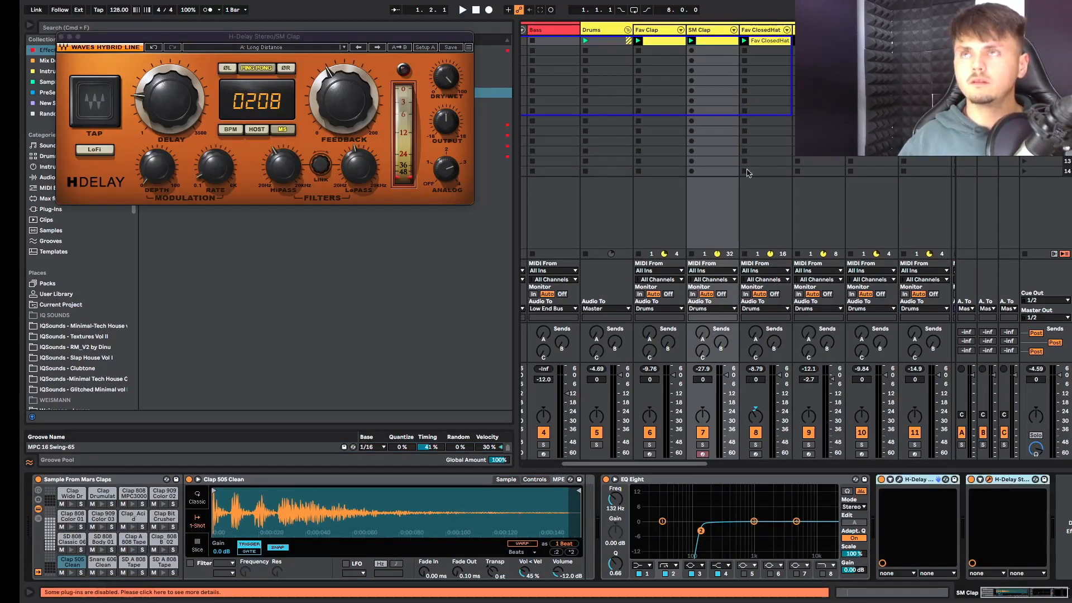
double_click(711, 43)
scroll(859, 468, down, 4)
scroll(853, 469, down, 4)
scroll(853, 469, right, 5)
scroll(853, 470, right, 8)
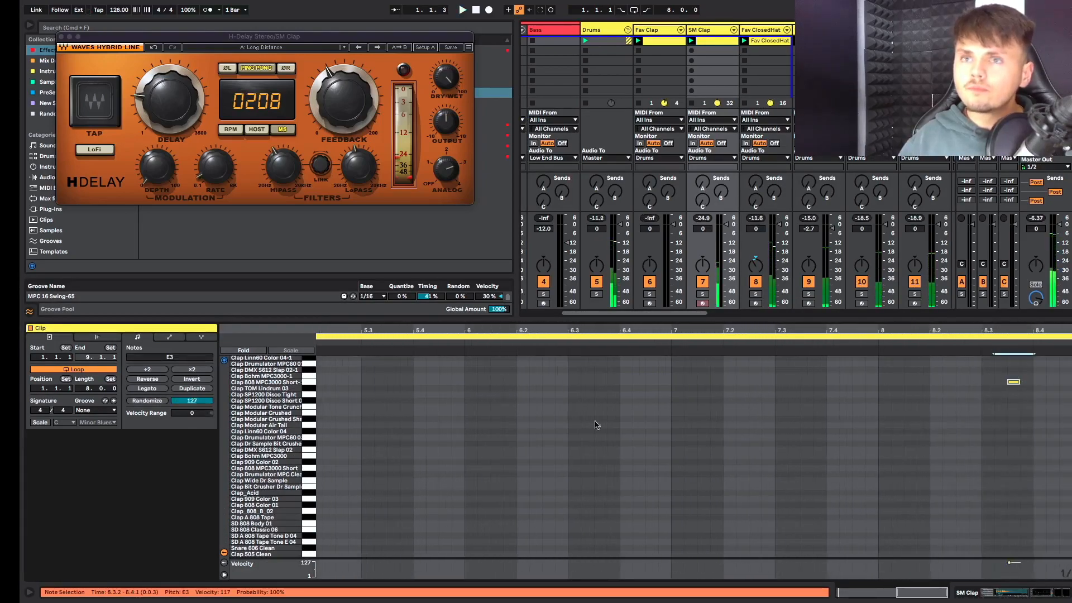
click(308, 384)
click(307, 384)
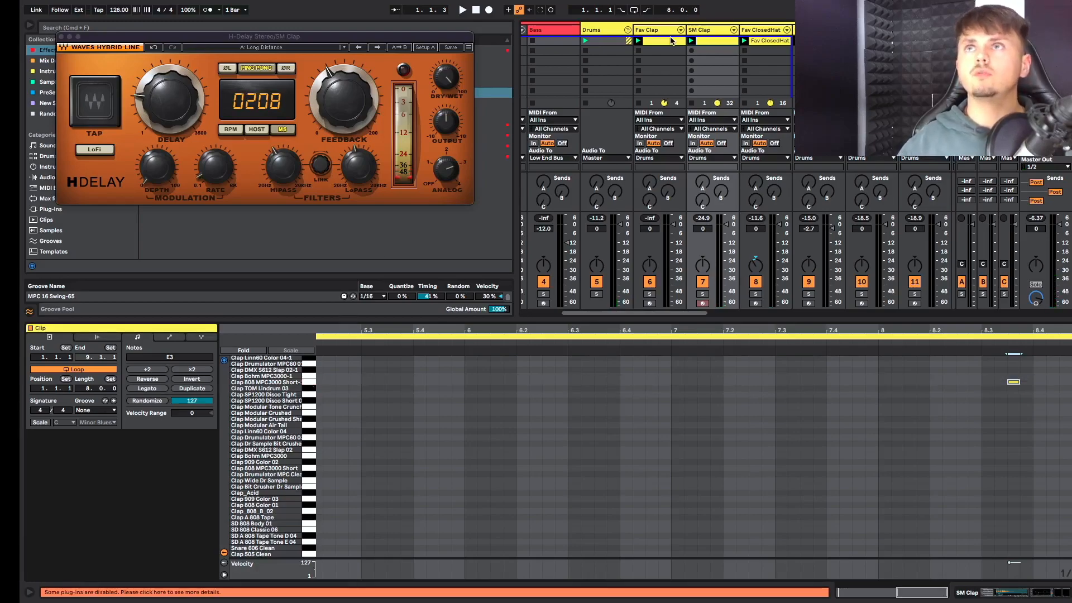
Move both H-Delay devices into the Clap 808 MPC3000 Short pad's own chain in the SM Clap drum rack.
click(713, 34)
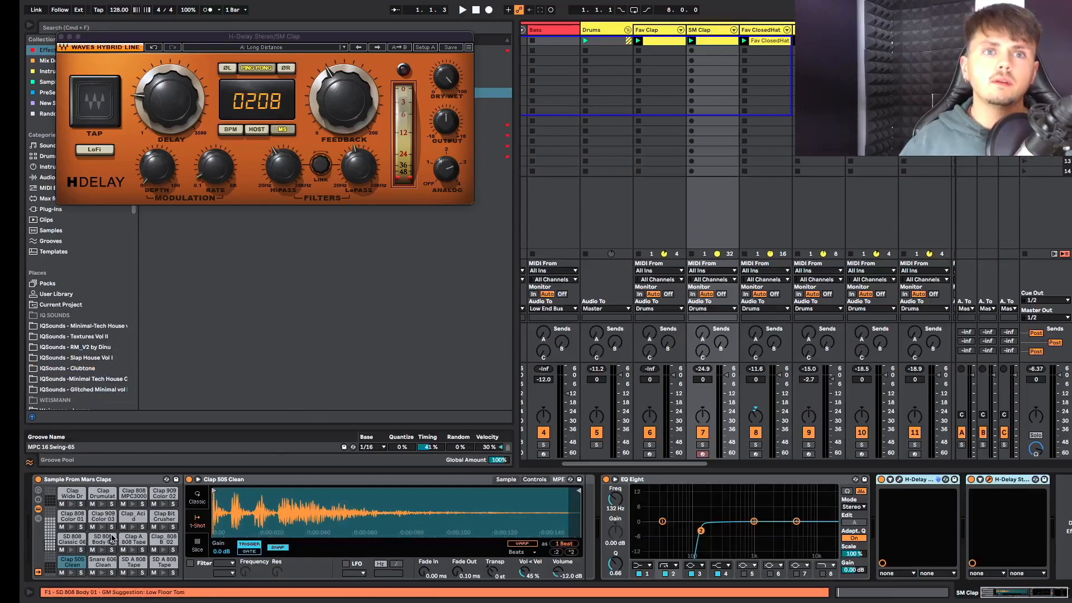
click(134, 498)
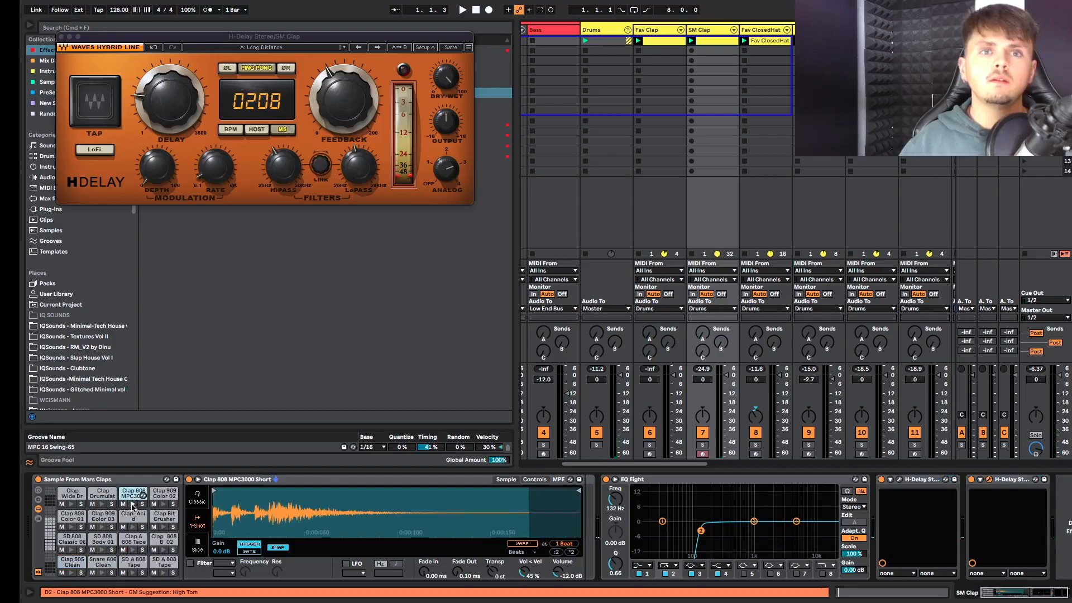
click(938, 484)
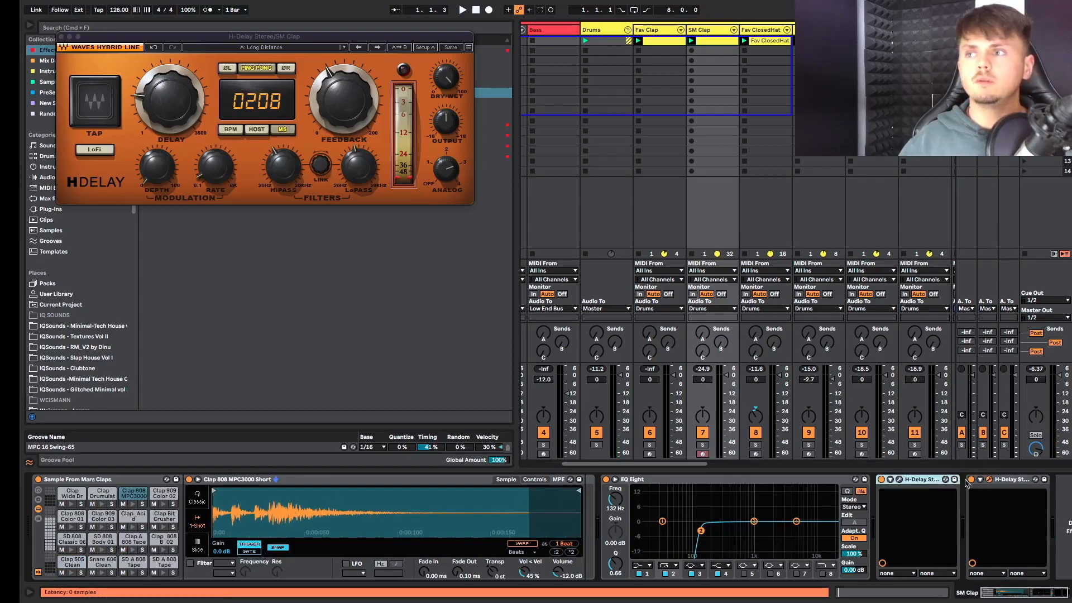
drag(925, 484, 589, 507)
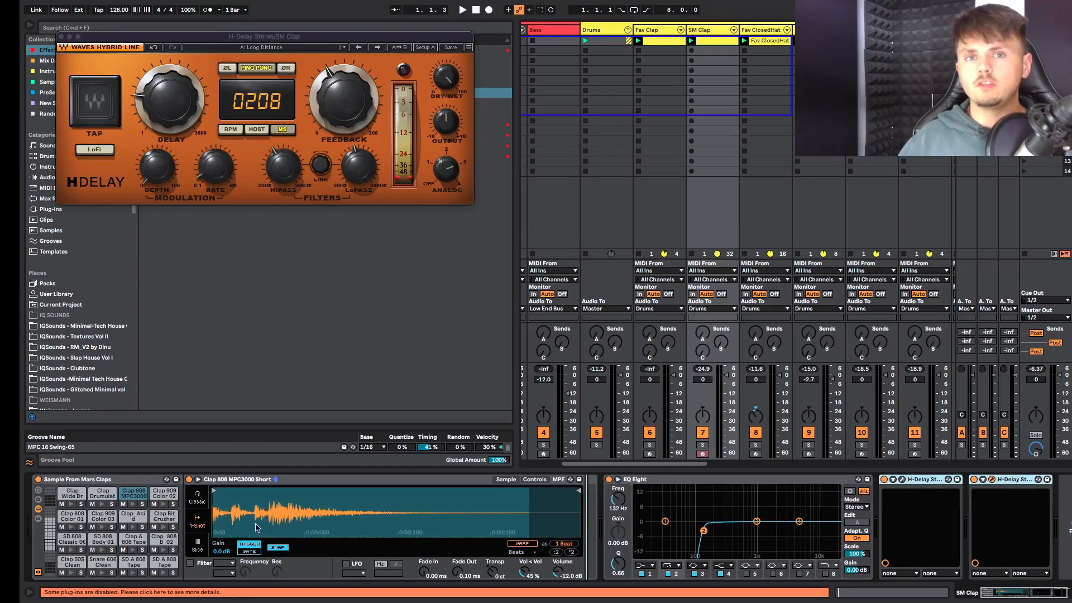
drag(589, 506, 590, 508)
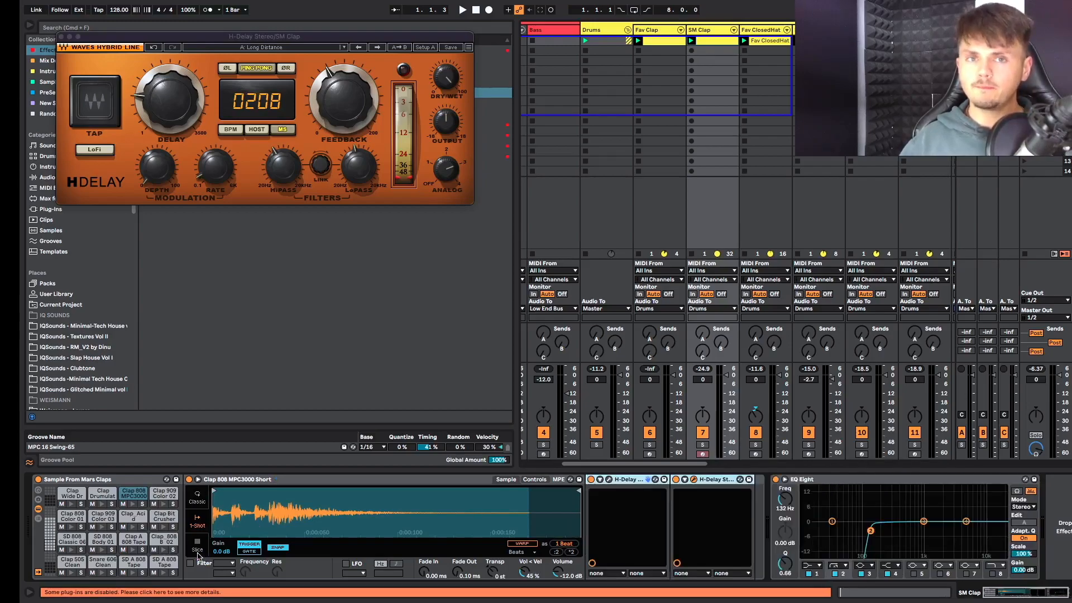
Audition the Clap_Acid, Clap 909 Color 03, Clap 808 Color 01 and Clap 505 Clean pads.
click(134, 528)
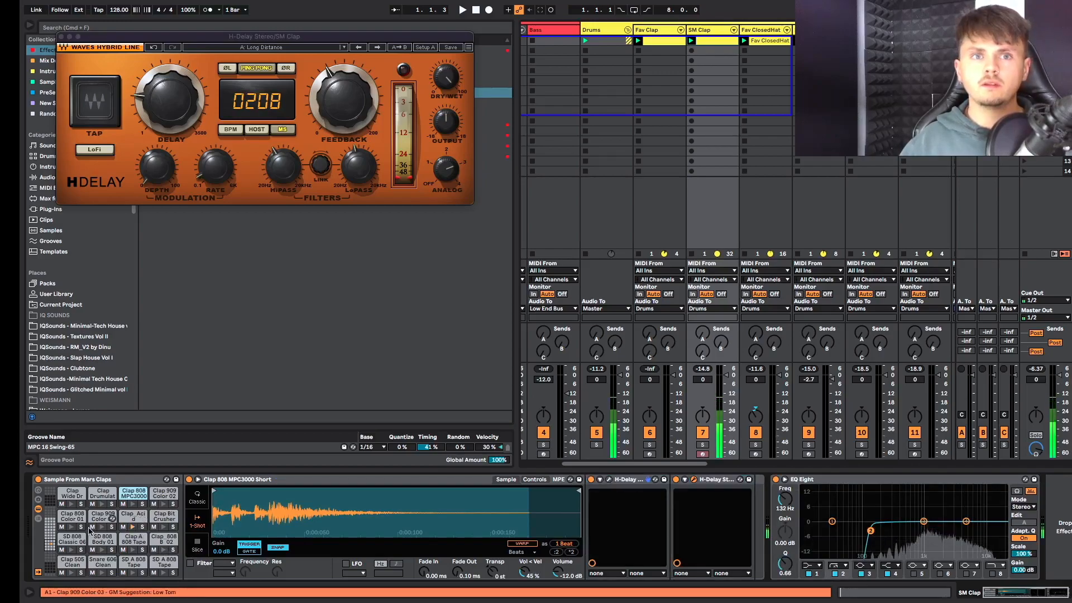
click(103, 528)
click(71, 528)
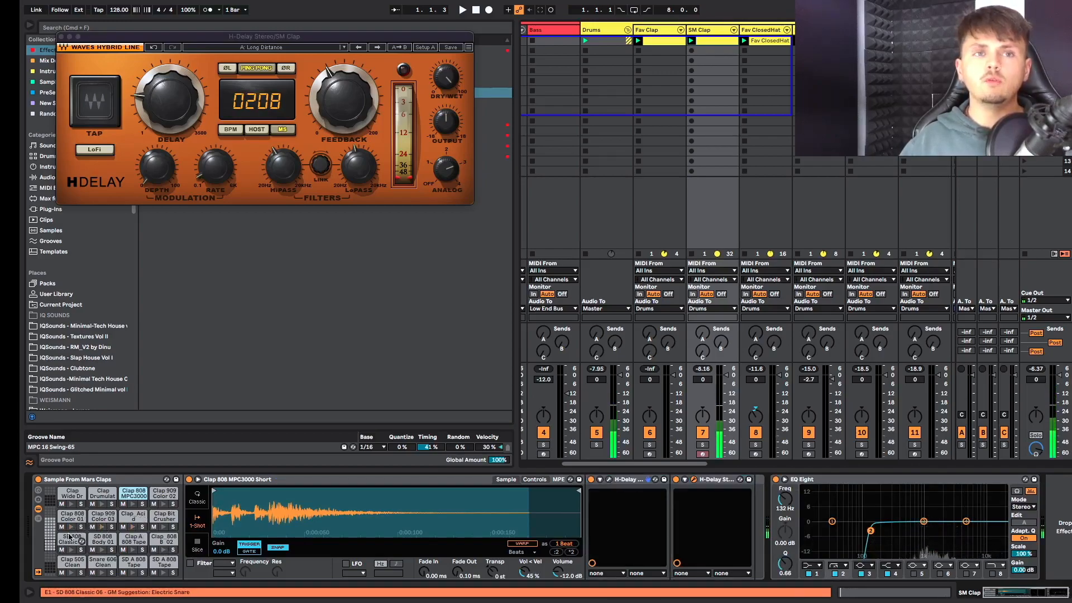
click(71, 572)
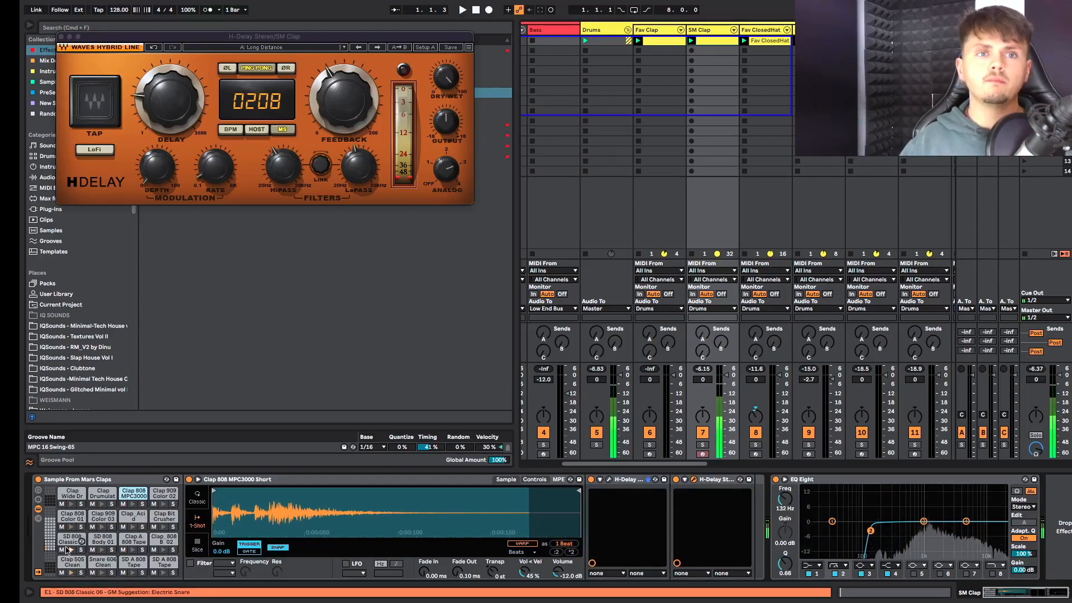
click(72, 528)
Transpose the two bar 1 notes in the SM Clap clip down to Clap Modular Air Dark 01 while listening to the playback.
double_click(703, 42)
scroll(536, 366, up, 5)
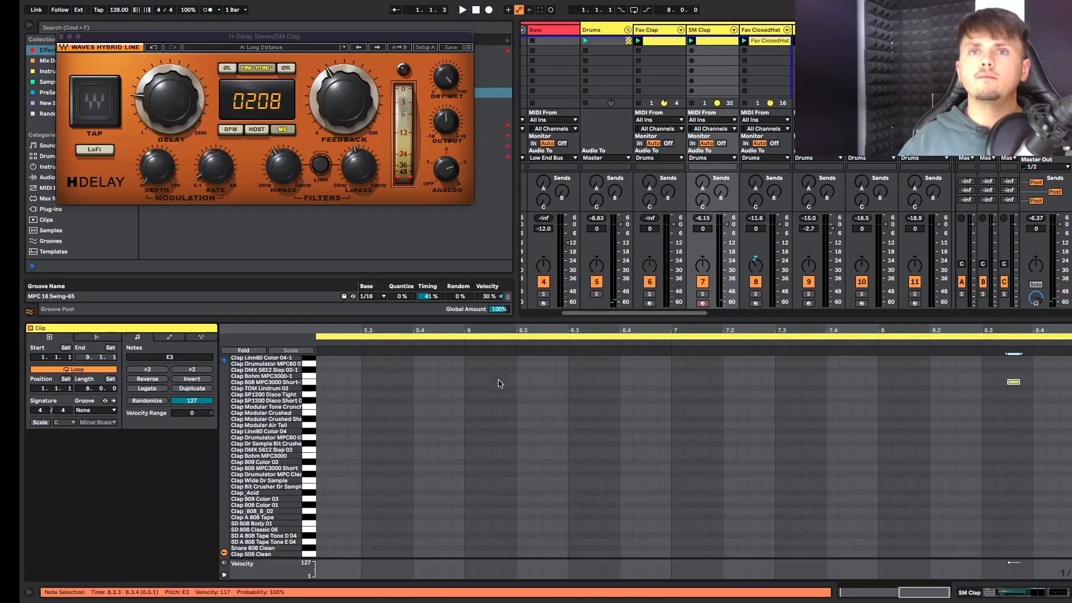
scroll(584, 377, left, 10)
scroll(570, 377, left, 20)
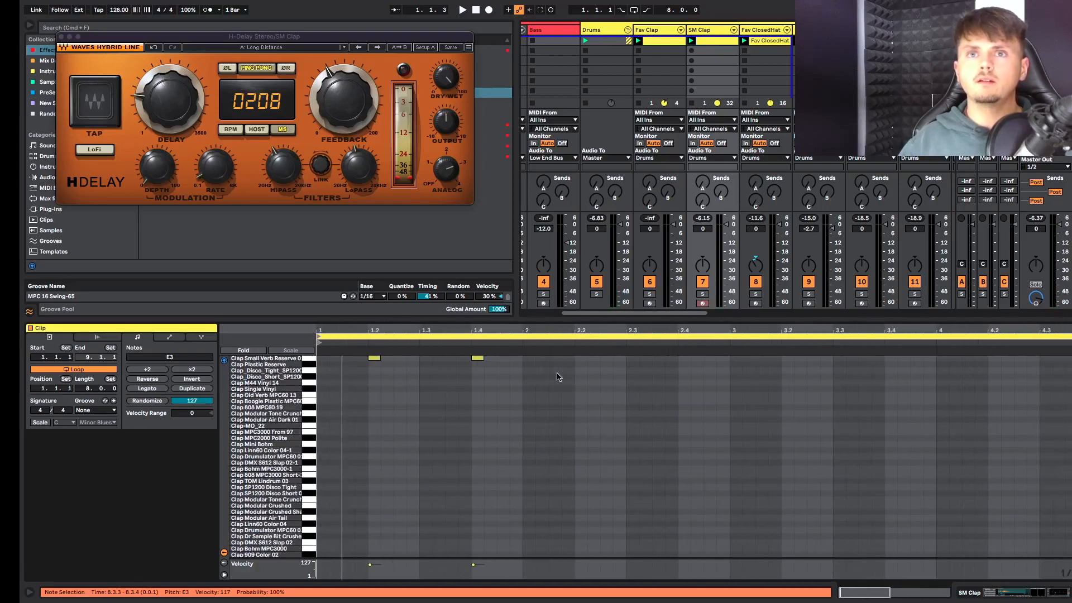
drag(353, 371, 578, 355)
key(Down)
key(Down)
key(Down)
key(Down)
key(Down)
key(Down)
key(space)
key(Down)
key(Down)
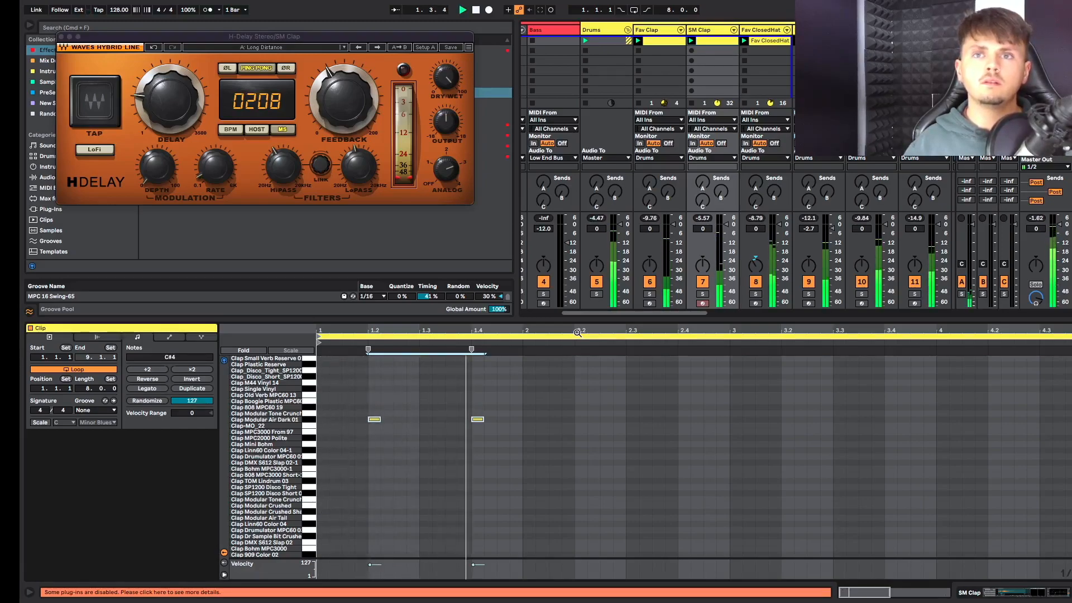
Duplicate bar 1 with its two clap notes through the rest of the SM Clap clip, and show the track's devices.
drag(523, 434, 317, 425)
key(super+d)
key(super+d)
key(super+d)
key(super+d)
key(super+d)
key(super+d)
key(super+d)
key(super+d)
scroll(357, 416, left, 3)
click(712, 32)
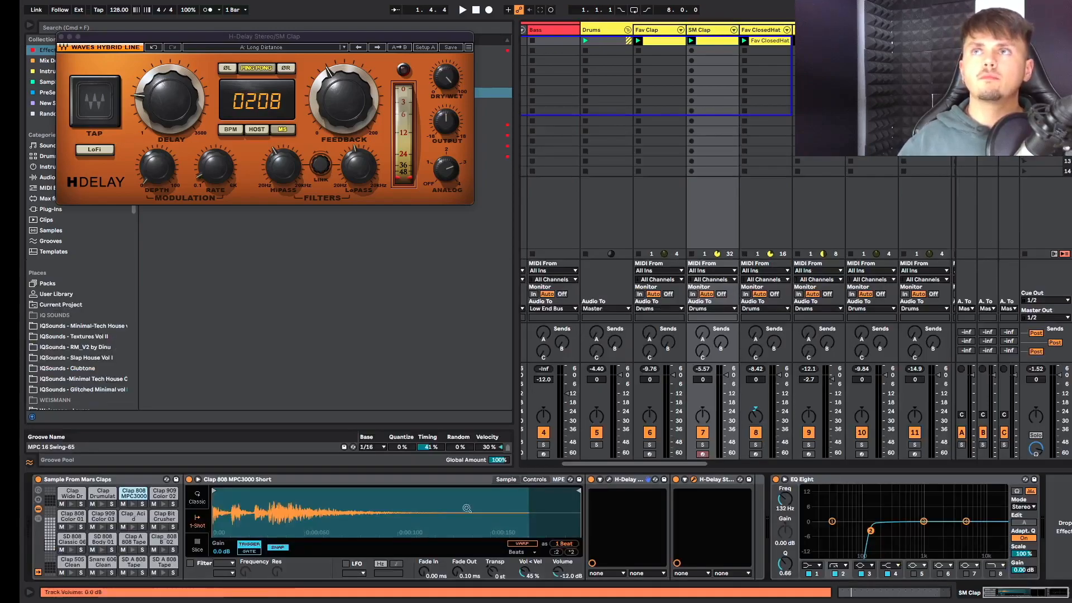
Close the H-Delay window and load the Delay effect from Echo & Delays onto the Clap Modular Air Dark 01 pad.
click(63, 34)
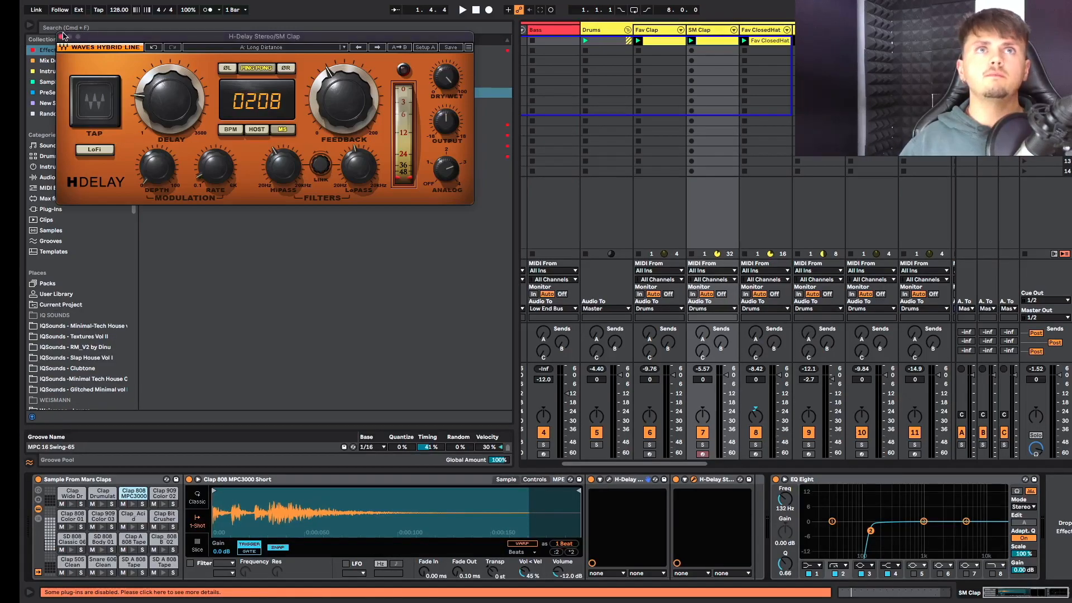
key(space)
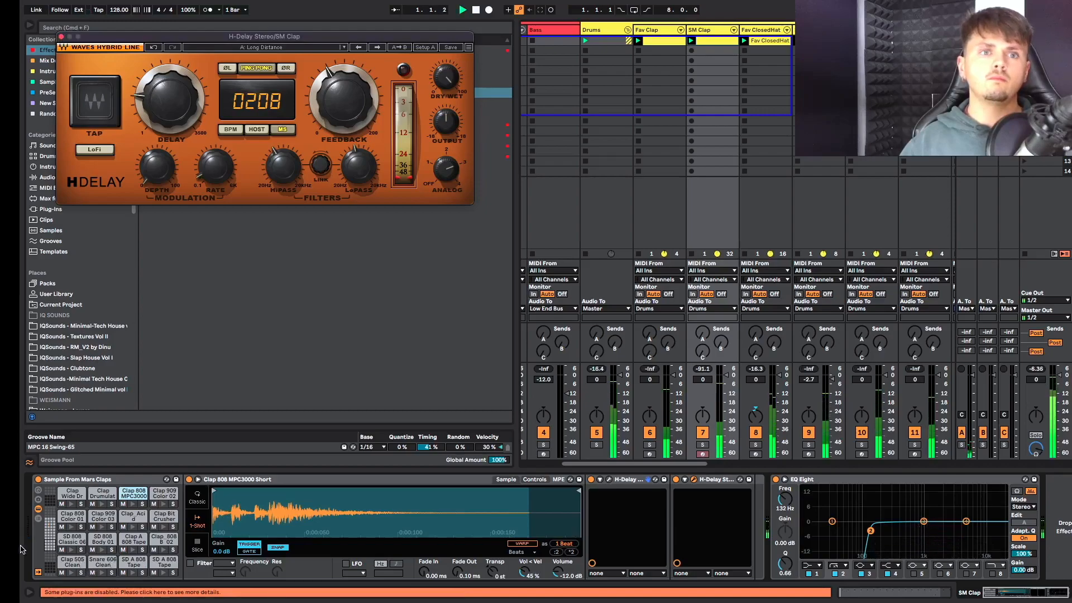
click(46, 530)
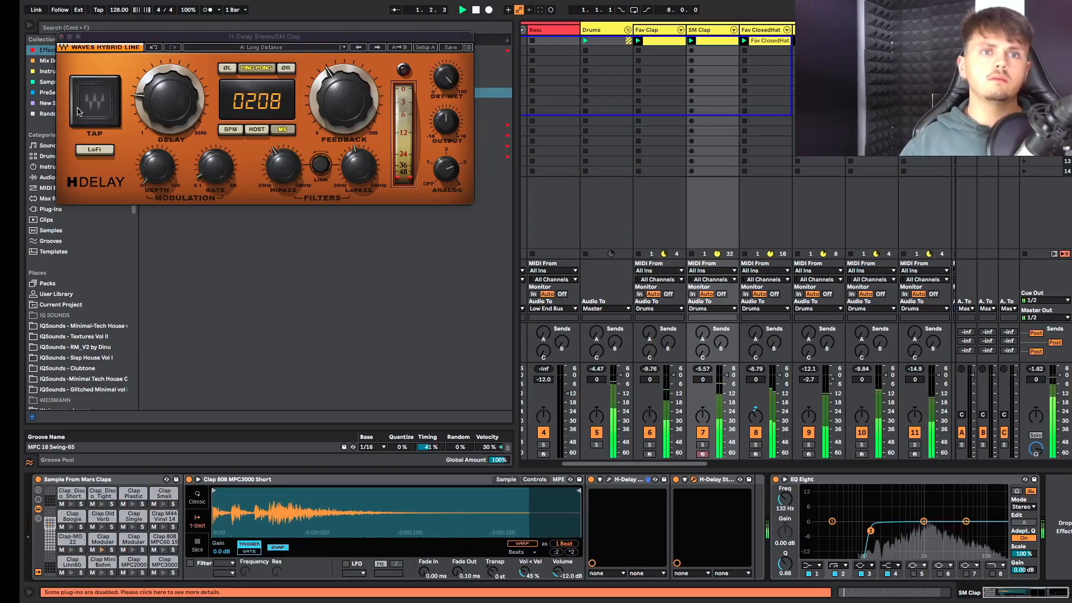
click(62, 37)
click(63, 61)
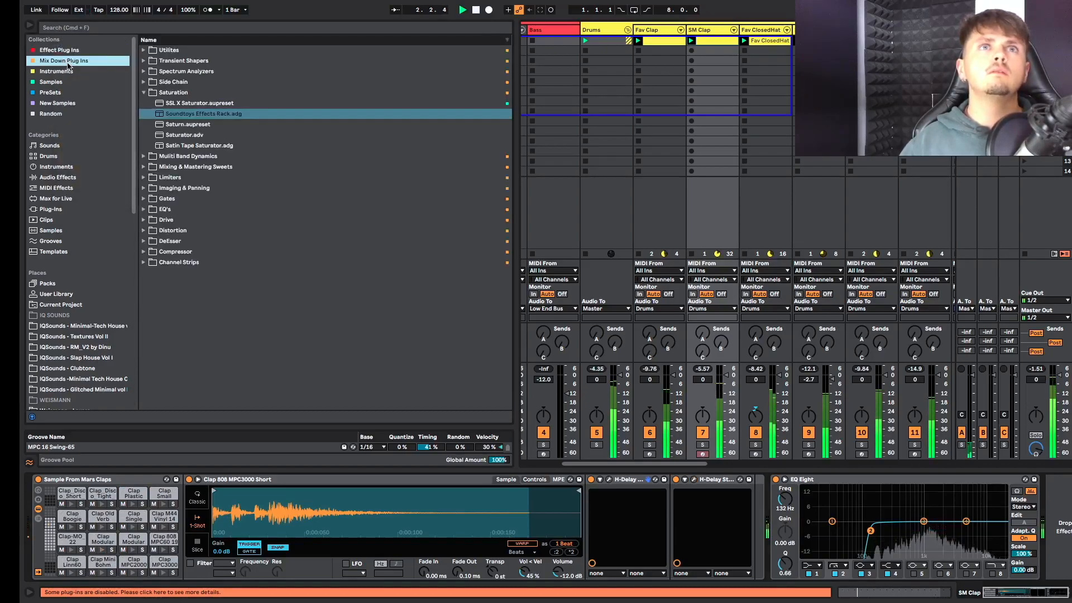
click(59, 50)
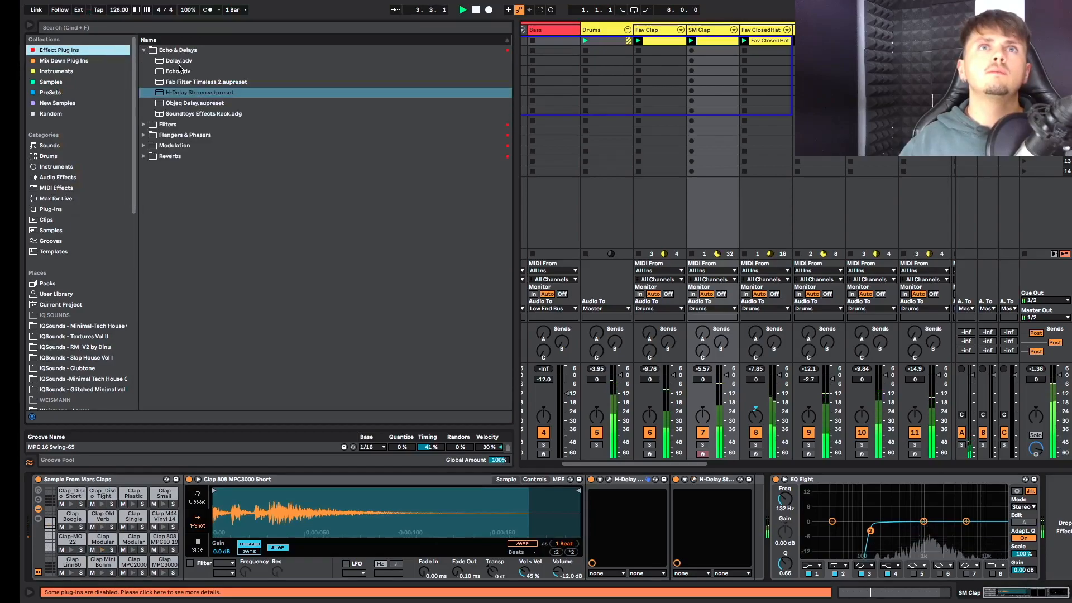
click(170, 62)
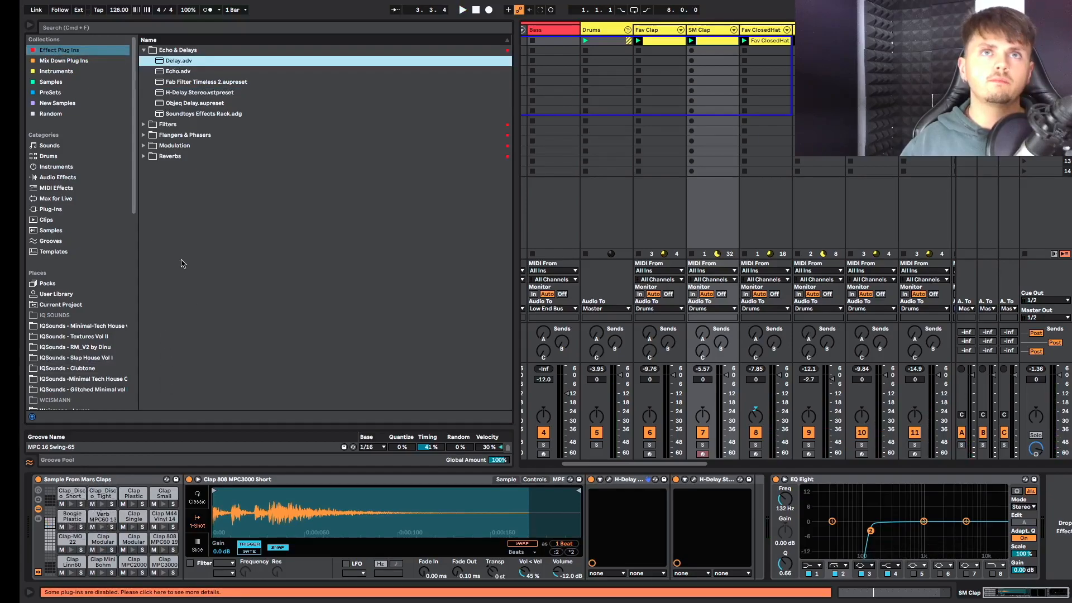
key(space)
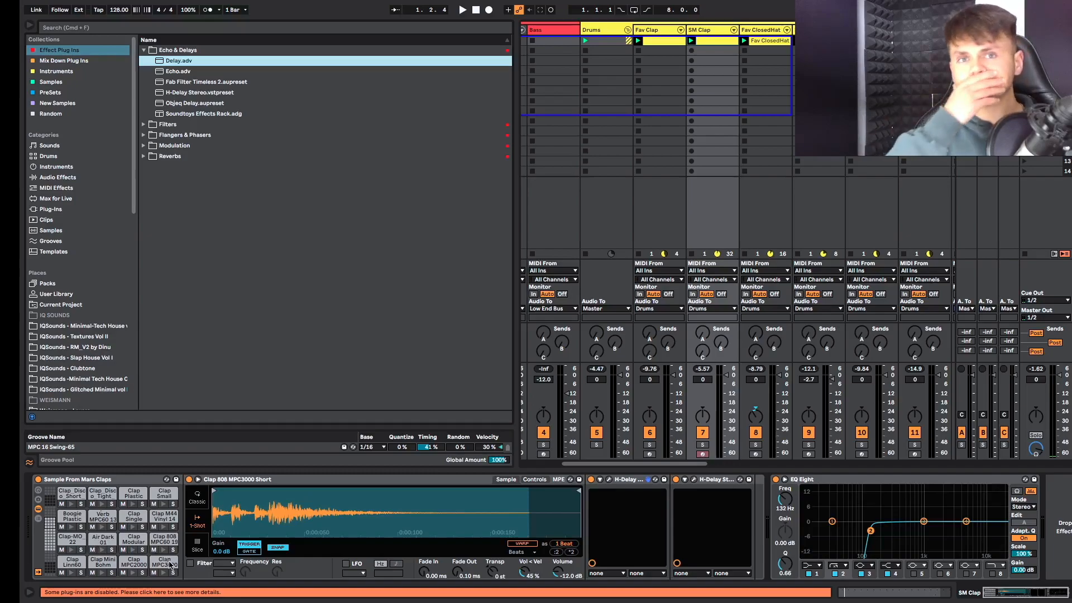
key(space)
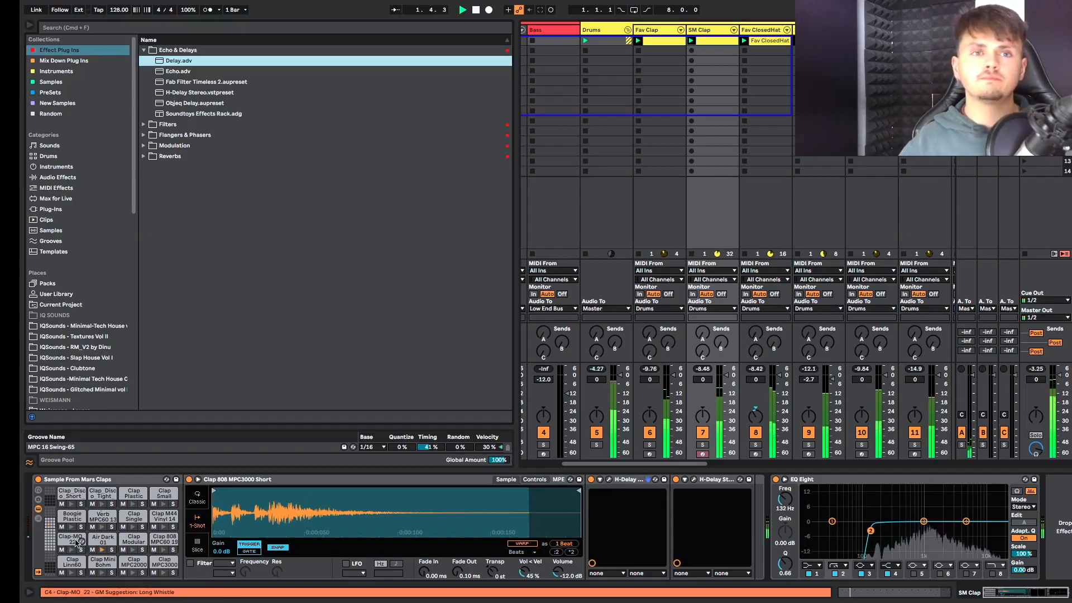
click(103, 539)
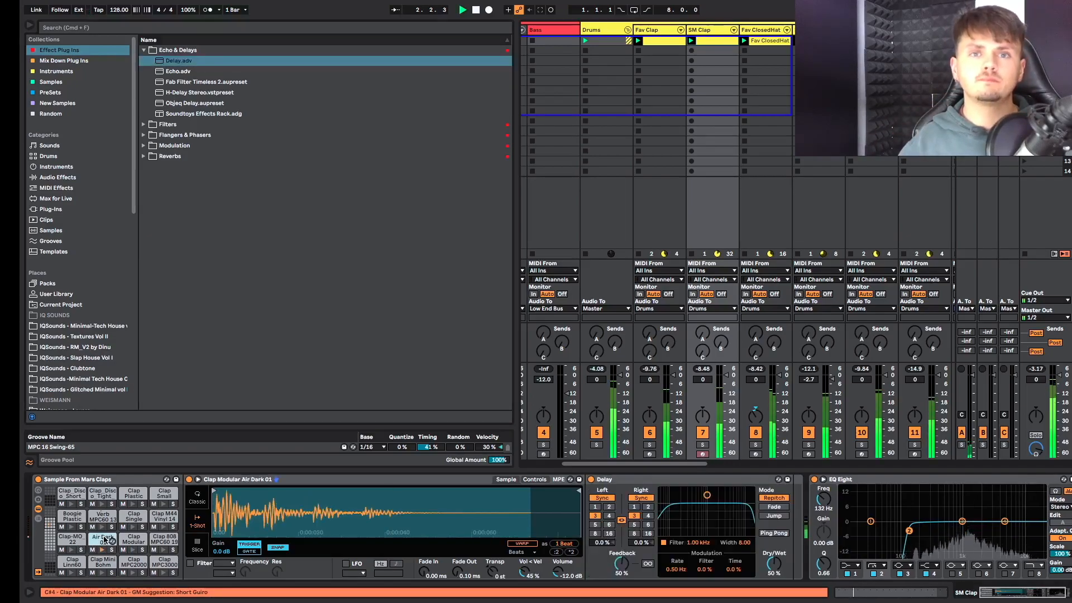
Unsync the Delay's times, set dry/wet to 16%, feedback to 20% and both delay times to 585 ms.
click(641, 498)
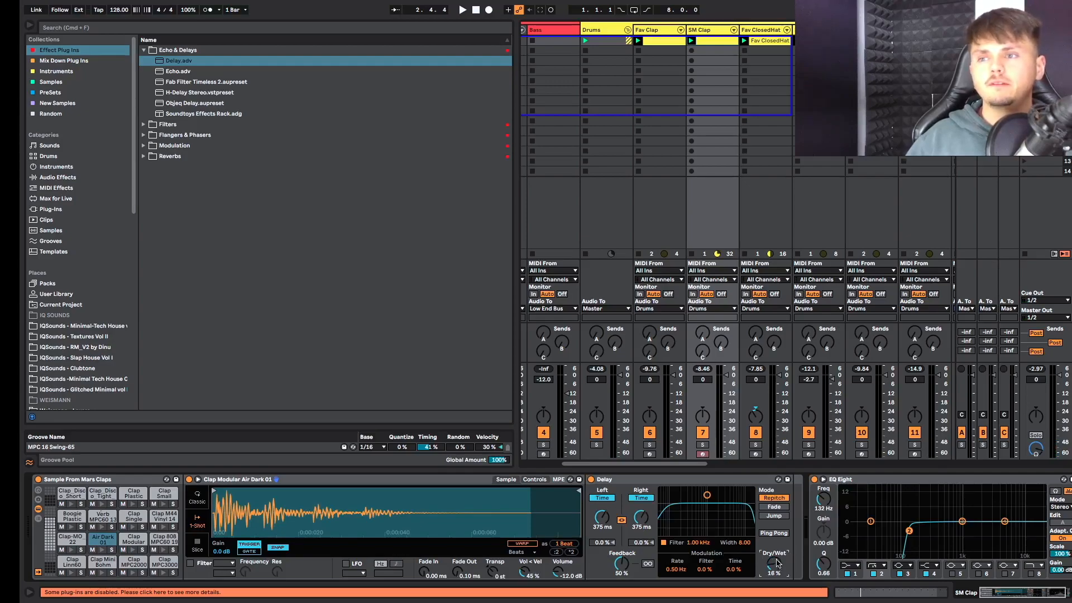
key(space)
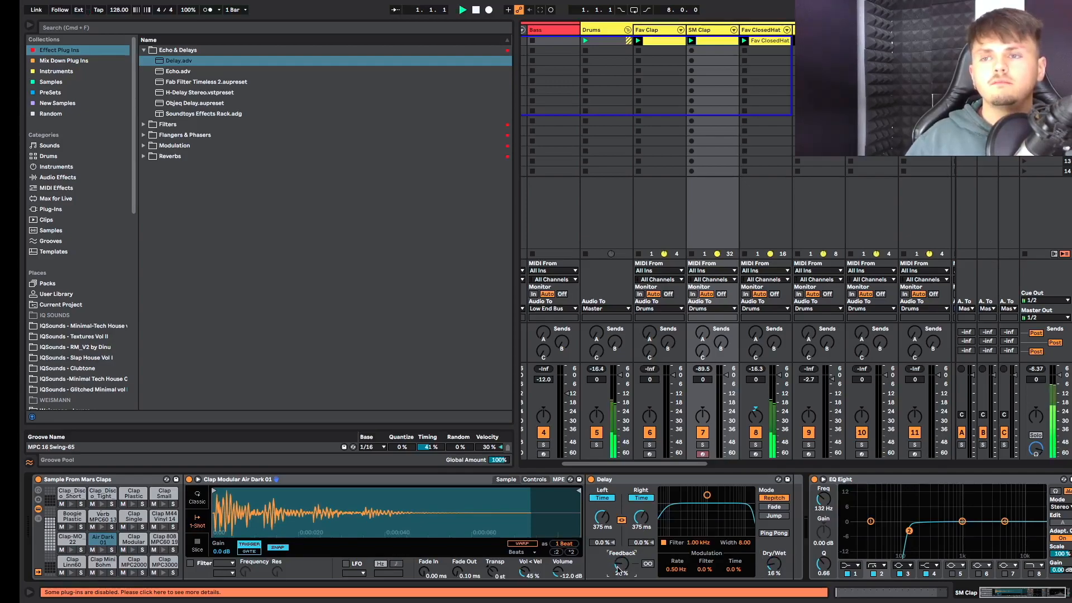
drag(641, 518, 641, 552)
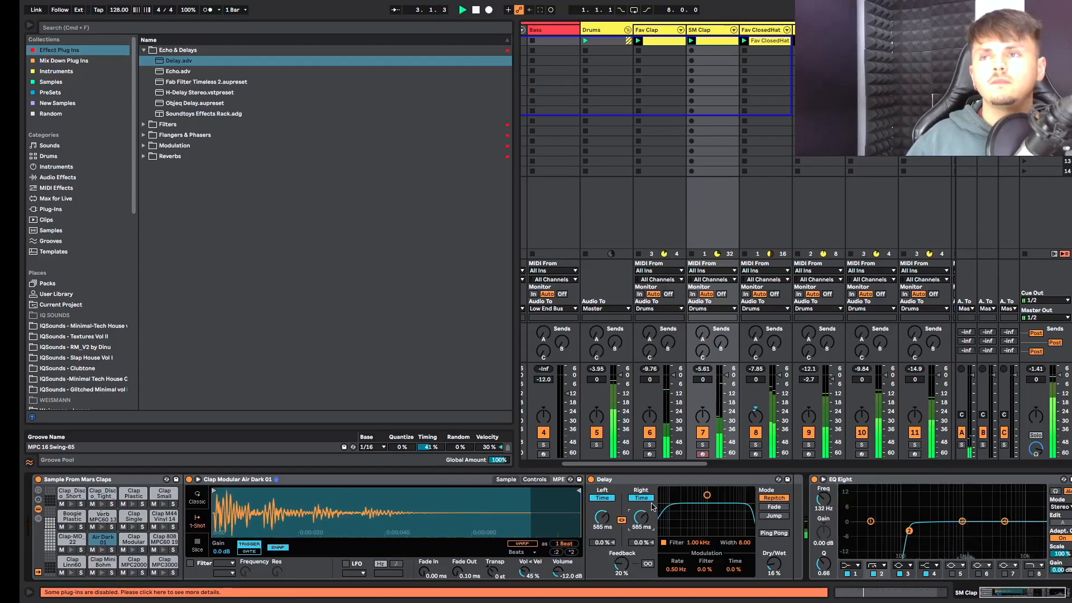
Solo the SM Clap track and set both Delay times to 285 ms during playback.
click(702, 445)
key(space)
key(space)
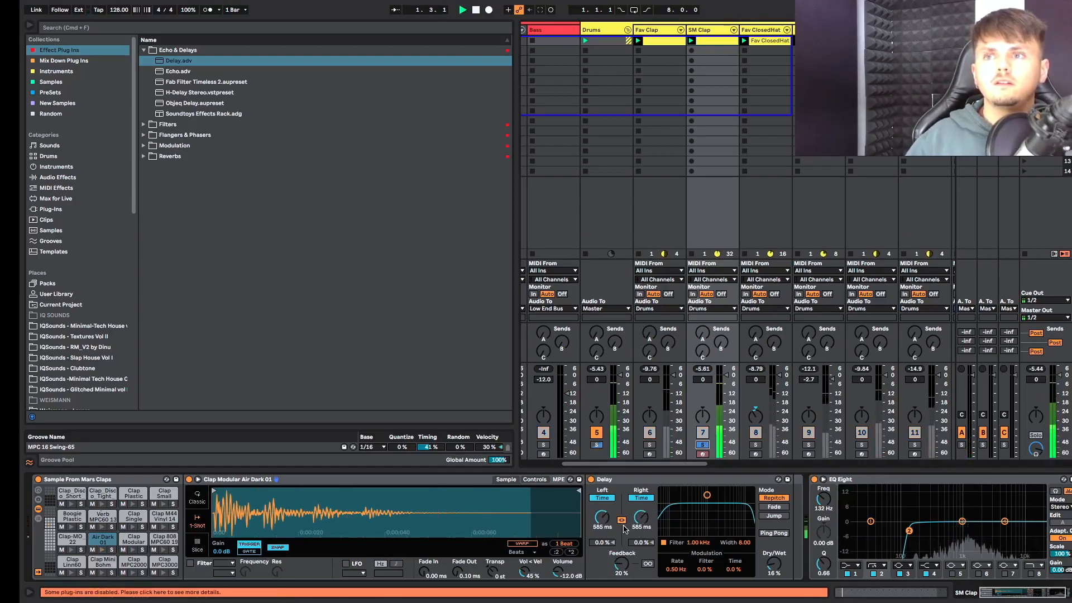
drag(641, 518, 641, 537)
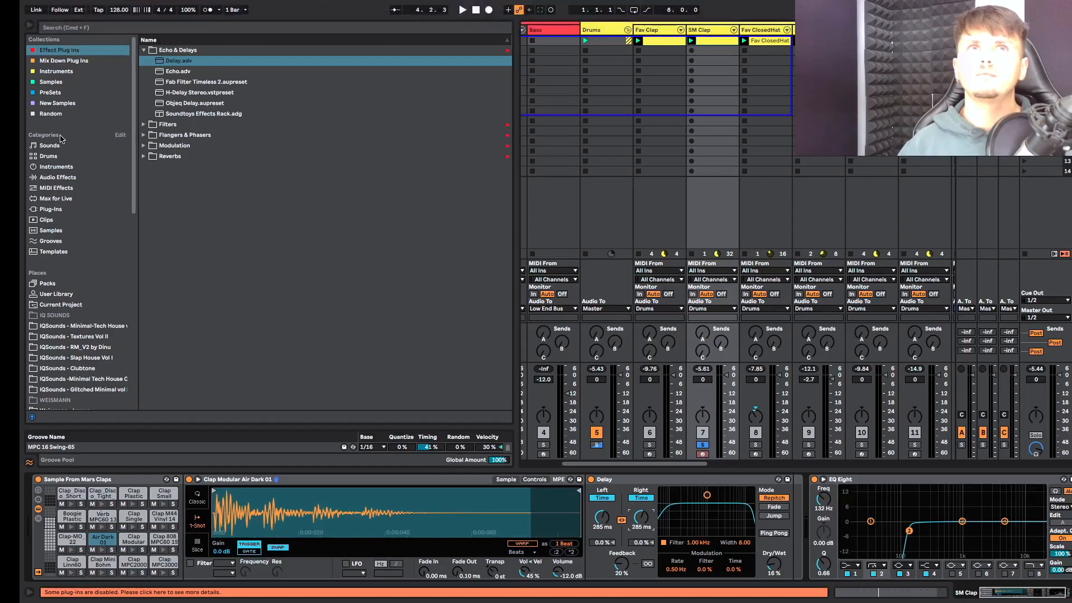
Search the browser for "lfo" and list the matches from all results.
click(66, 27)
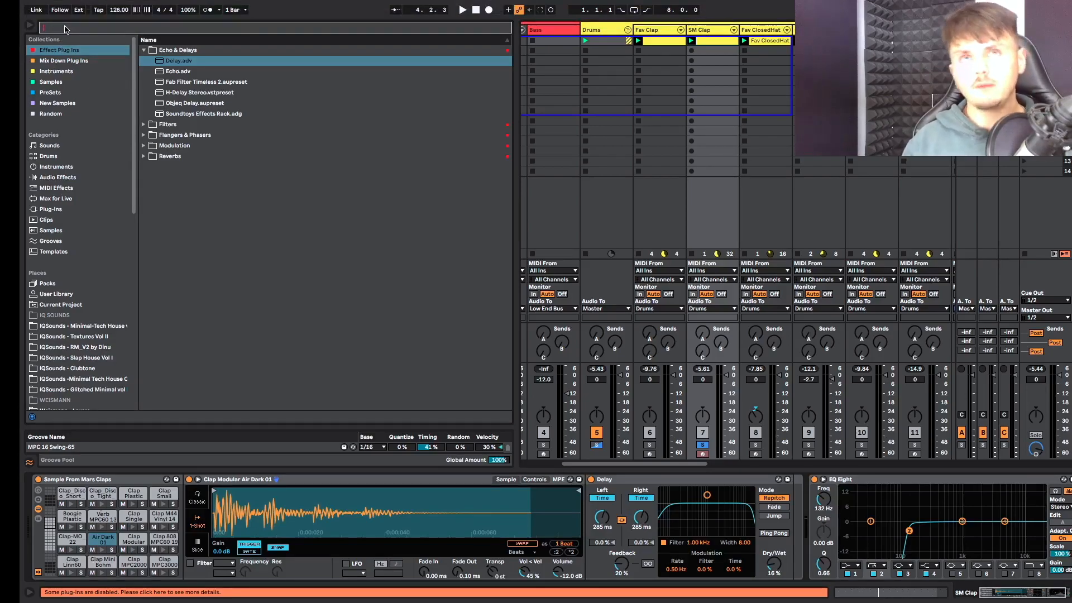
click(80, 62)
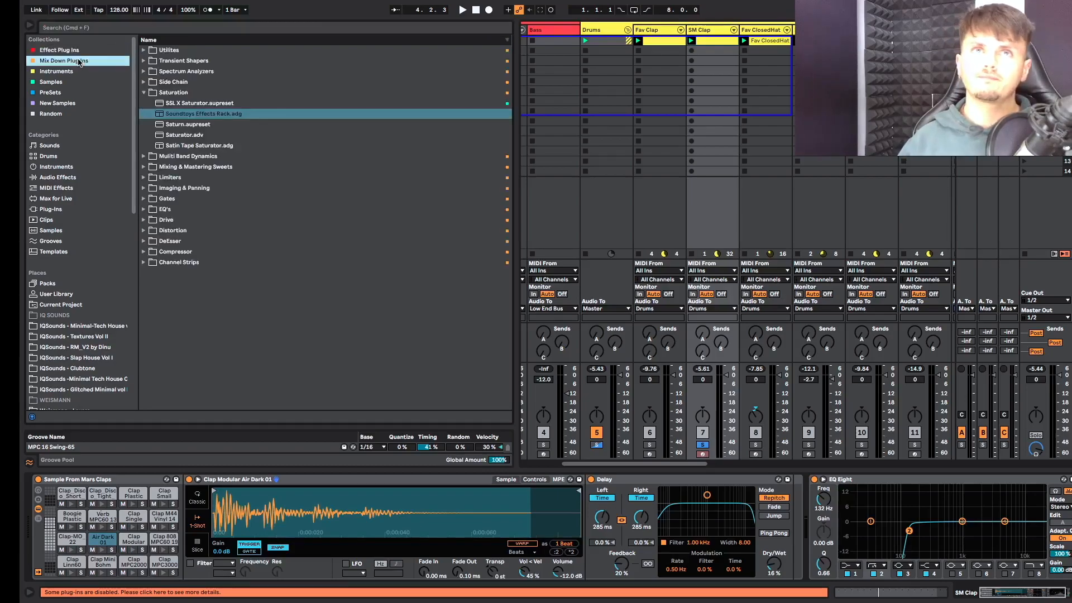
click(145, 93)
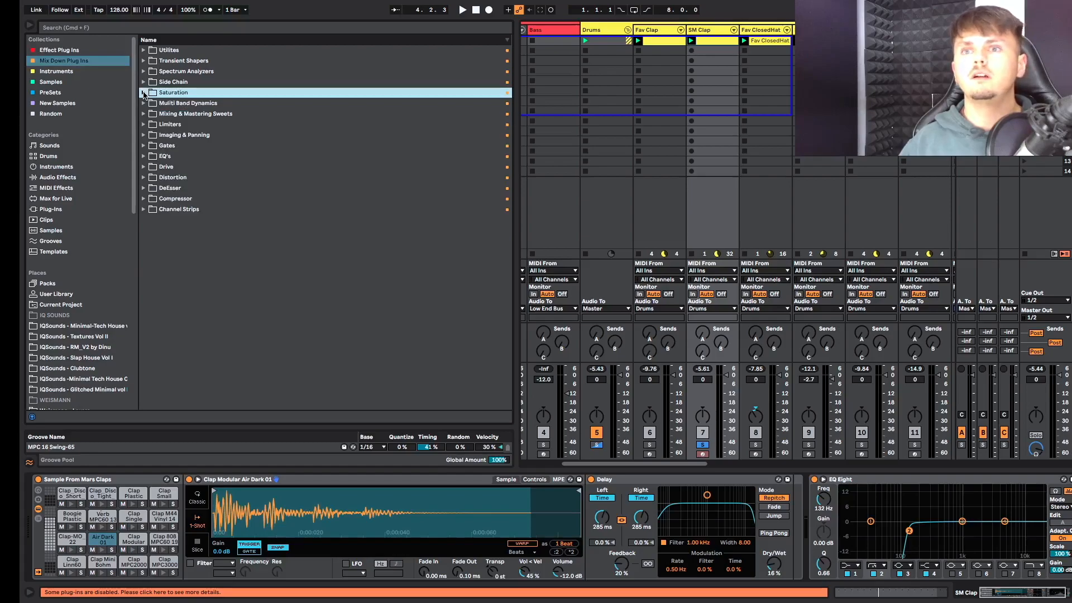
click(71, 28)
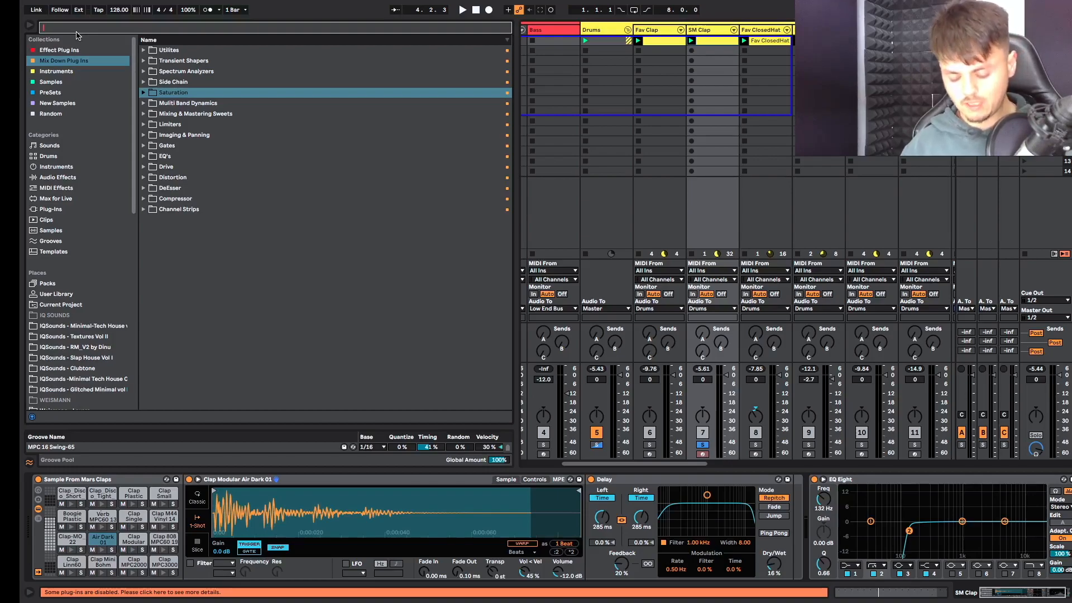
text(lfo)
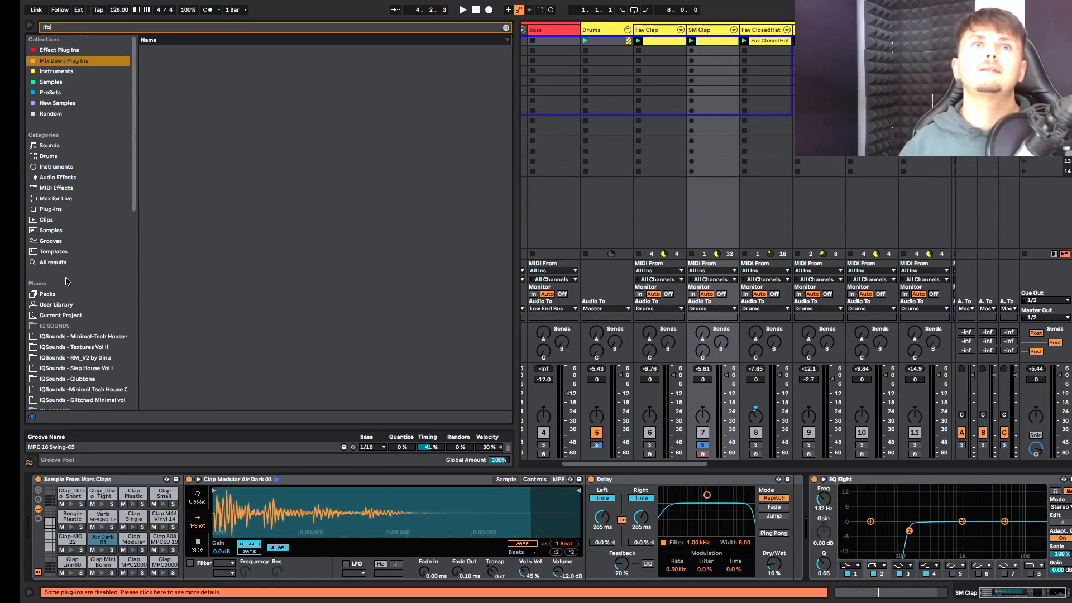
click(54, 262)
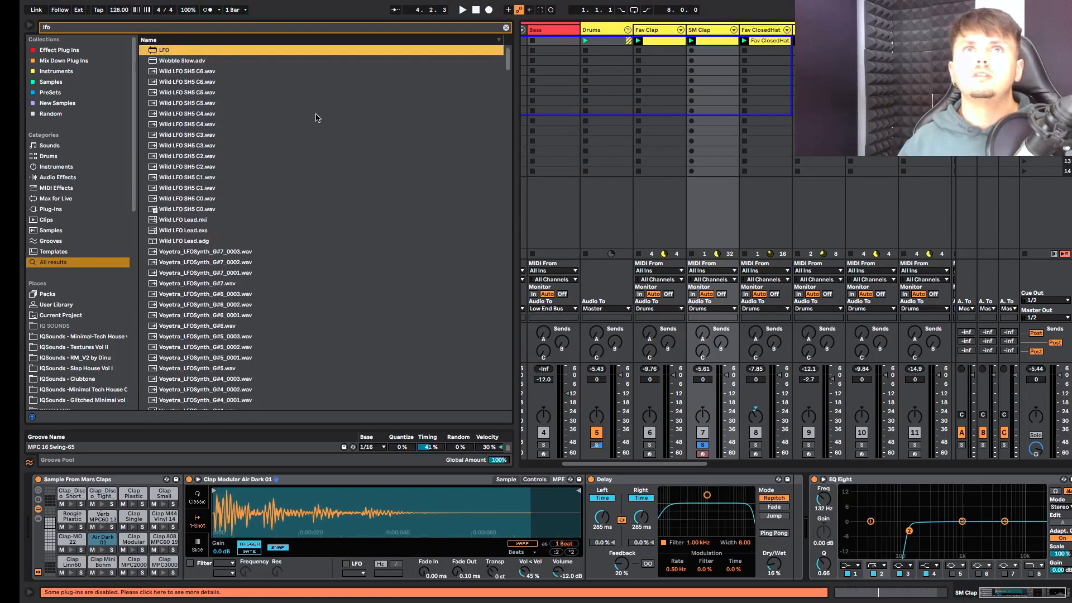
Insert an LFO before the Delay on the Clap Modular Air Dark 01 pad and map it to the left delay time during playback.
drag(665, 602, 596, 565)
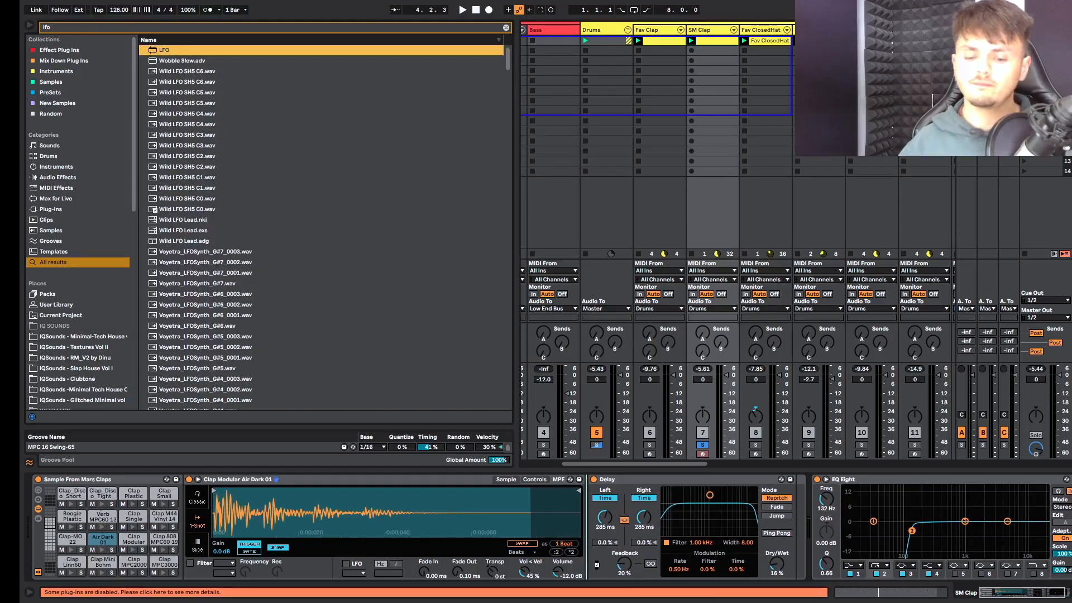
key(space)
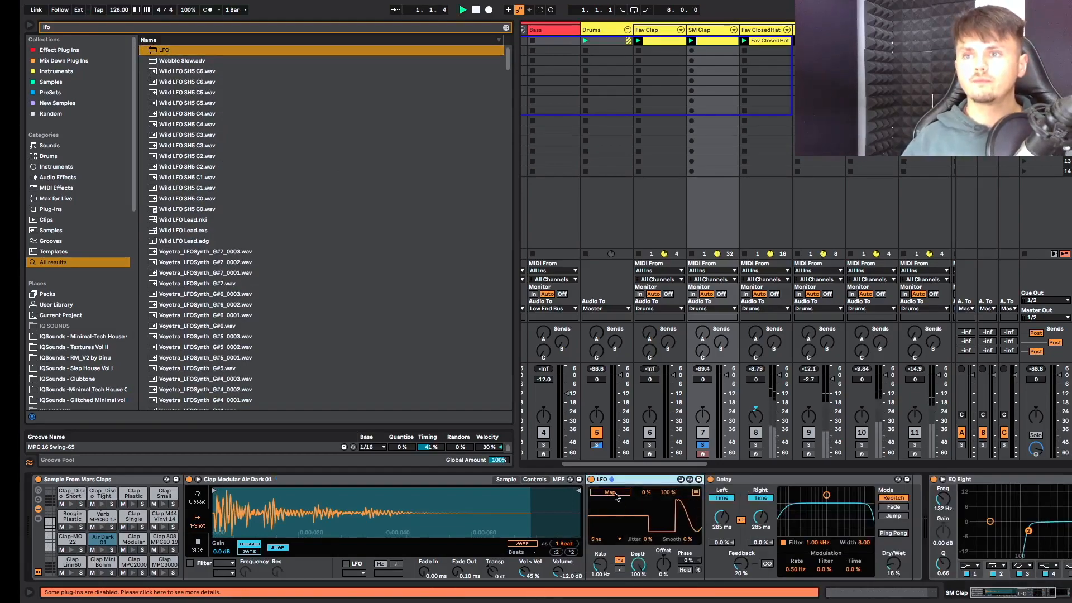
click(733, 515)
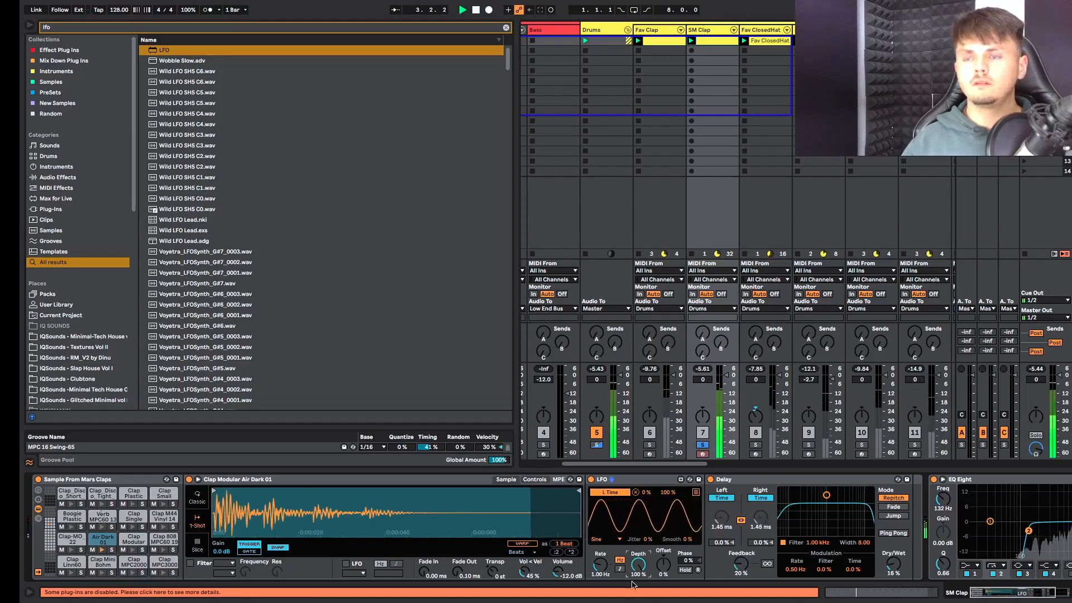
Set the LFO's depth to 28.3%, rate to 0.18 Hz and offset to 0%.
drag(638, 566, 638, 598)
mouse_move(600, 566)
mouse_down()
mouse_move(600, 549)
mouse_move(600, 581)
mouse_up()
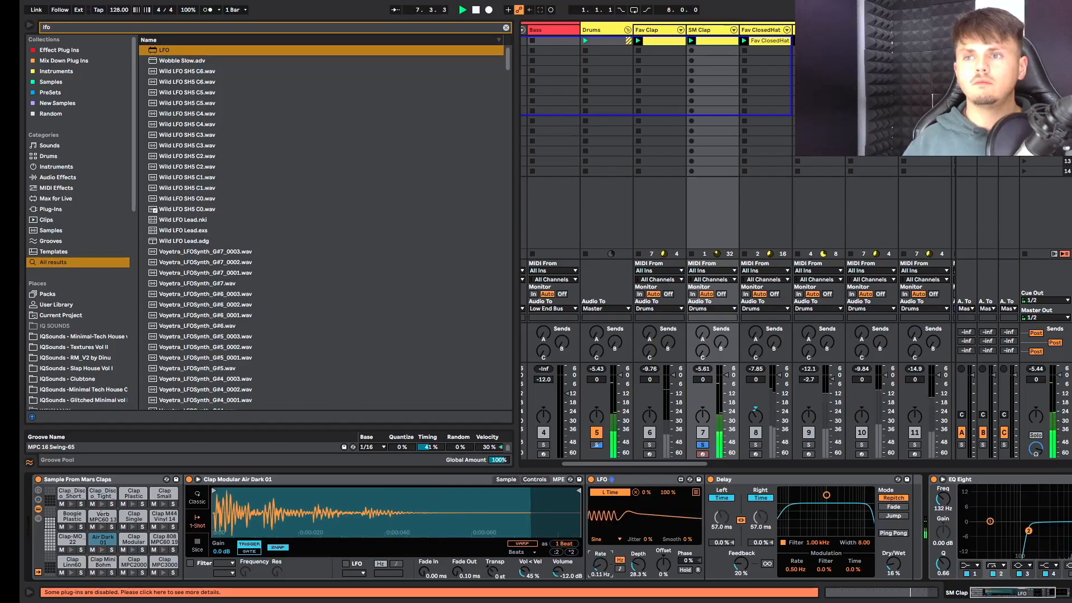
drag(601, 565, 600, 563)
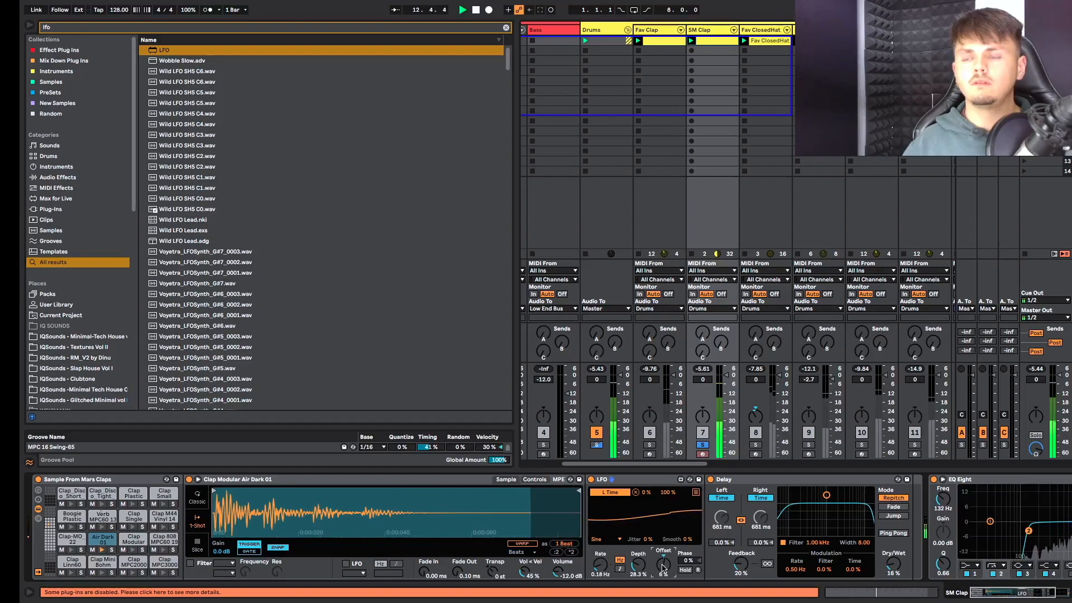
drag(663, 569, 664, 572)
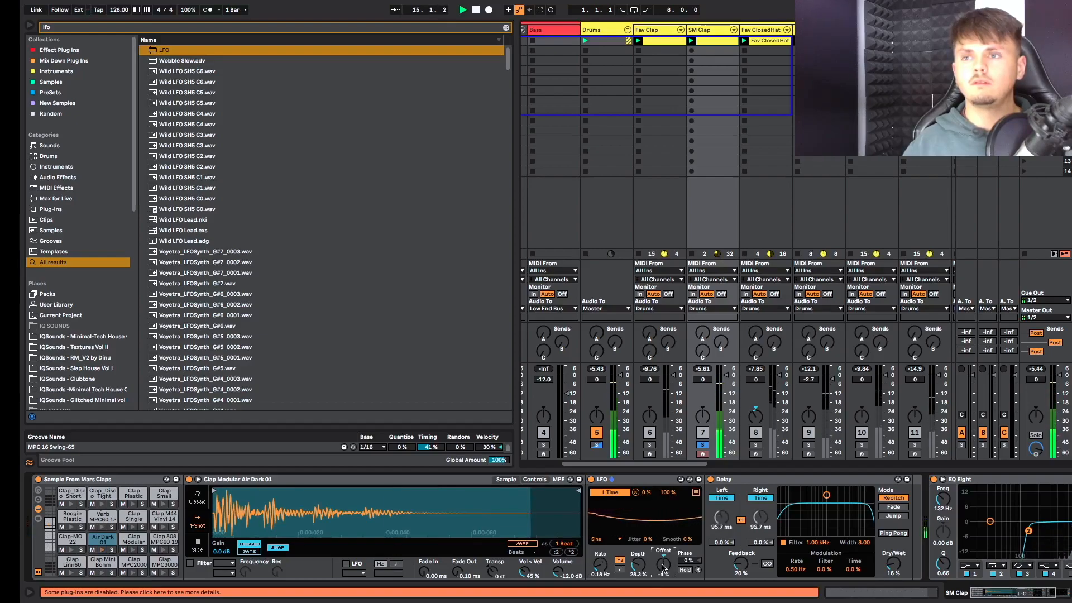
drag(663, 568, 663, 566)
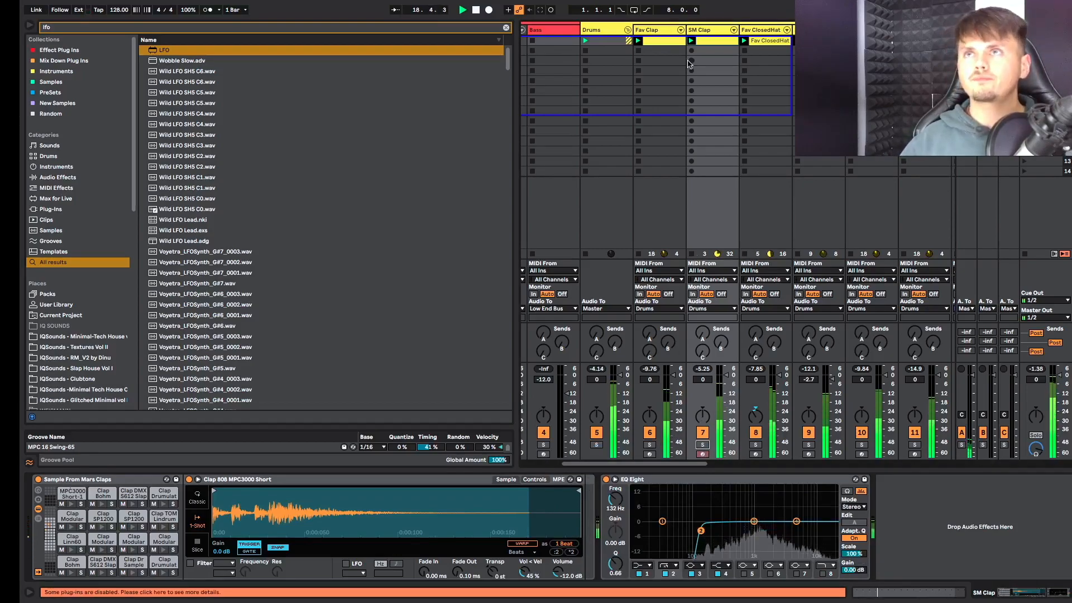
Group the Fav Clap and SM Clap tracks and name the group Clap.
shift+click(656, 34)
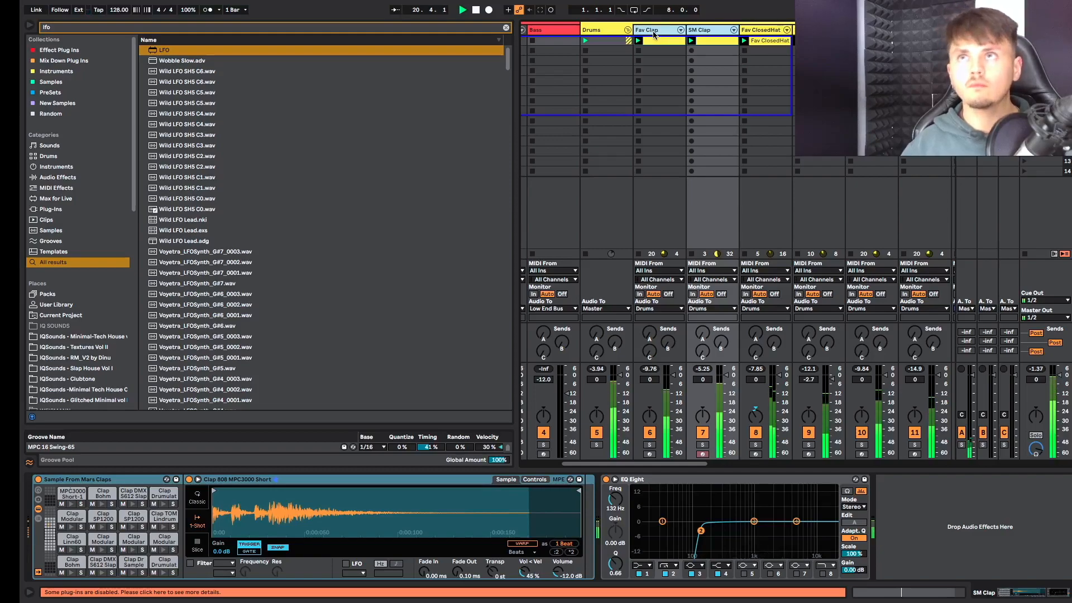
key(ctrl+g)
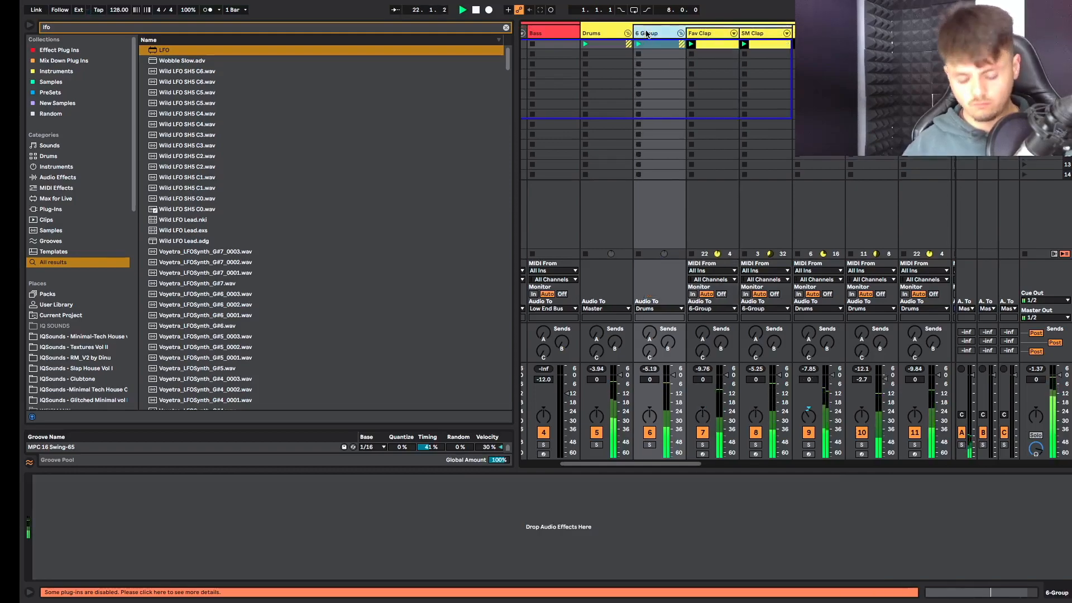
key(ctrl+r)
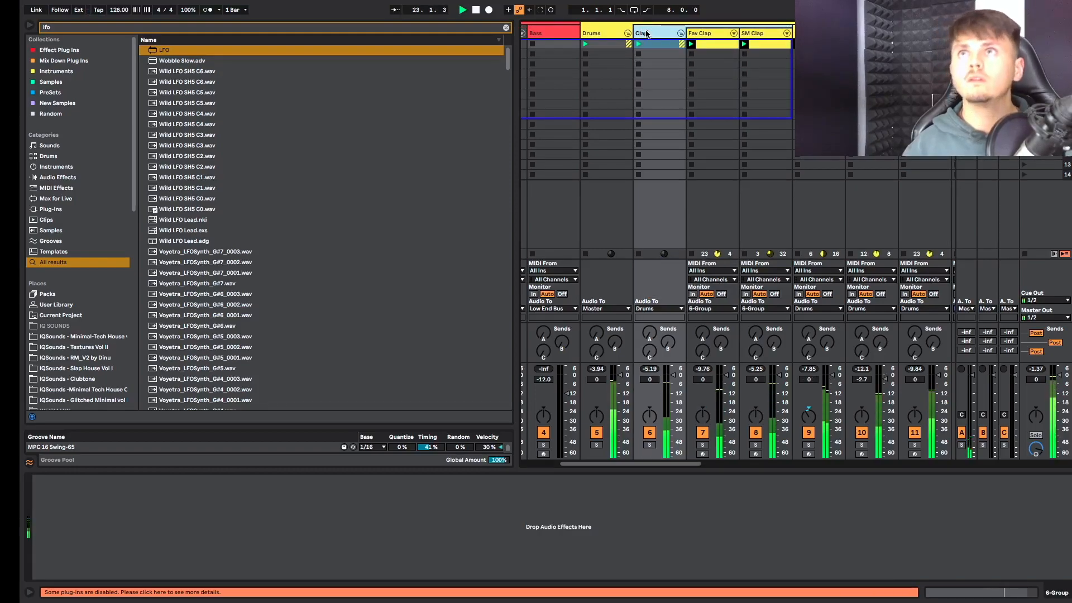
text(Clap)
key(Return)
Solo the Clap group, set the Clap Modular Air Dark 01 sample's volume to -20.6 dB and its Delay feedback to 11%.
click(650, 445)
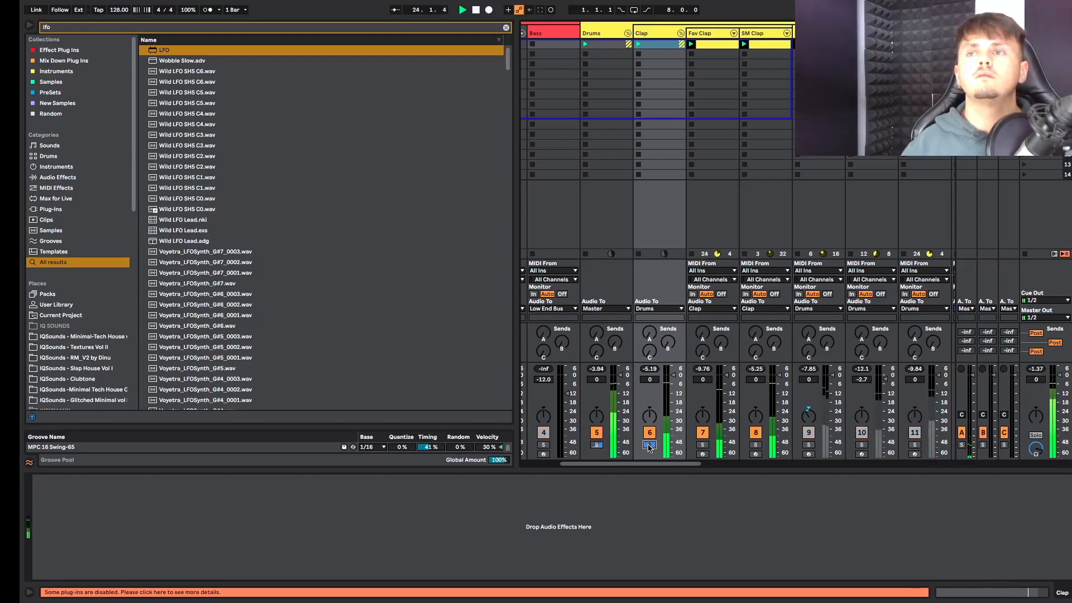
click(783, 36)
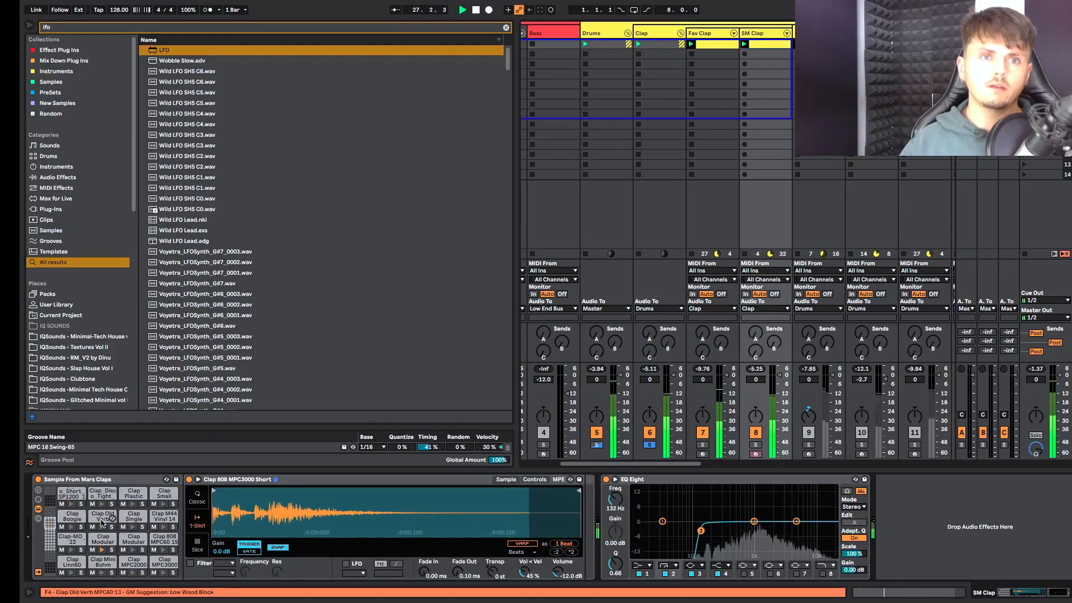
click(103, 539)
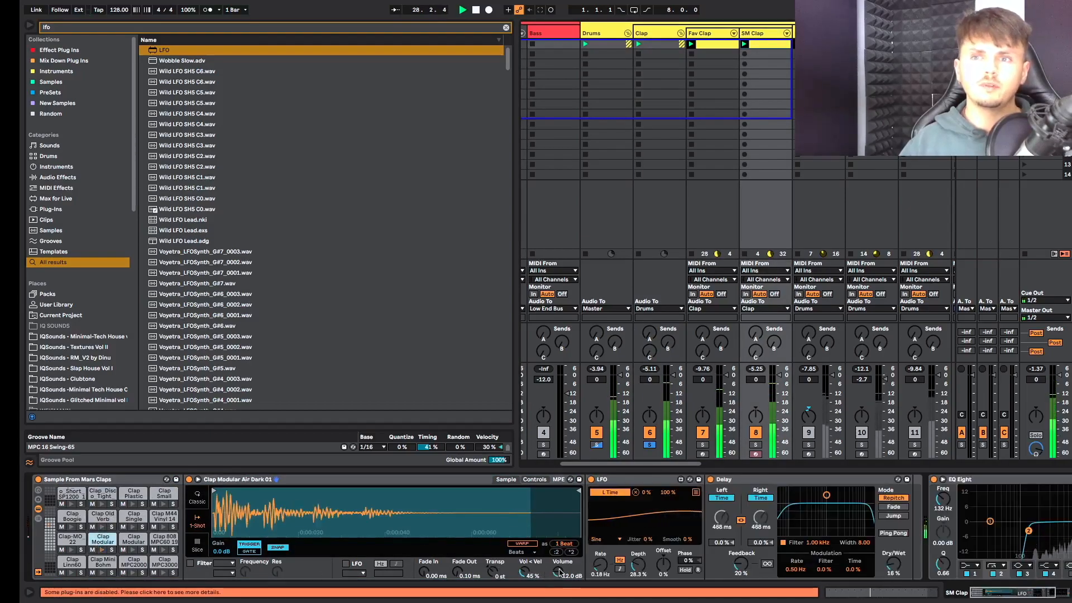
drag(559, 572, 559, 584)
drag(738, 566, 738, 577)
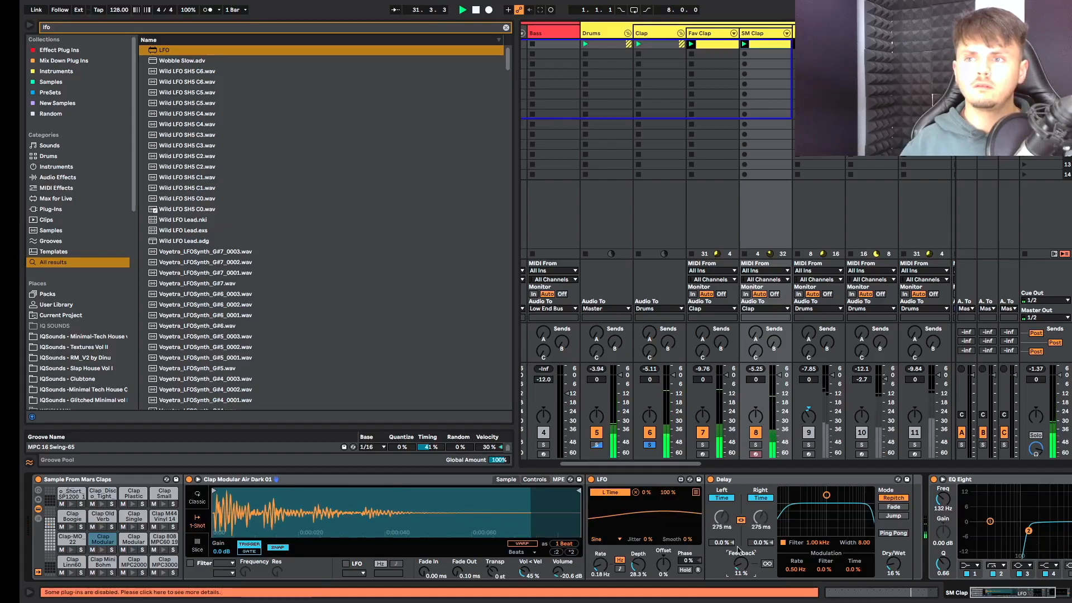
Retune the LFO on the soloed clap to an offset of -10%, a depth of 22.8% and a rate of 0.18 Hz.
drag(664, 577, 664, 602)
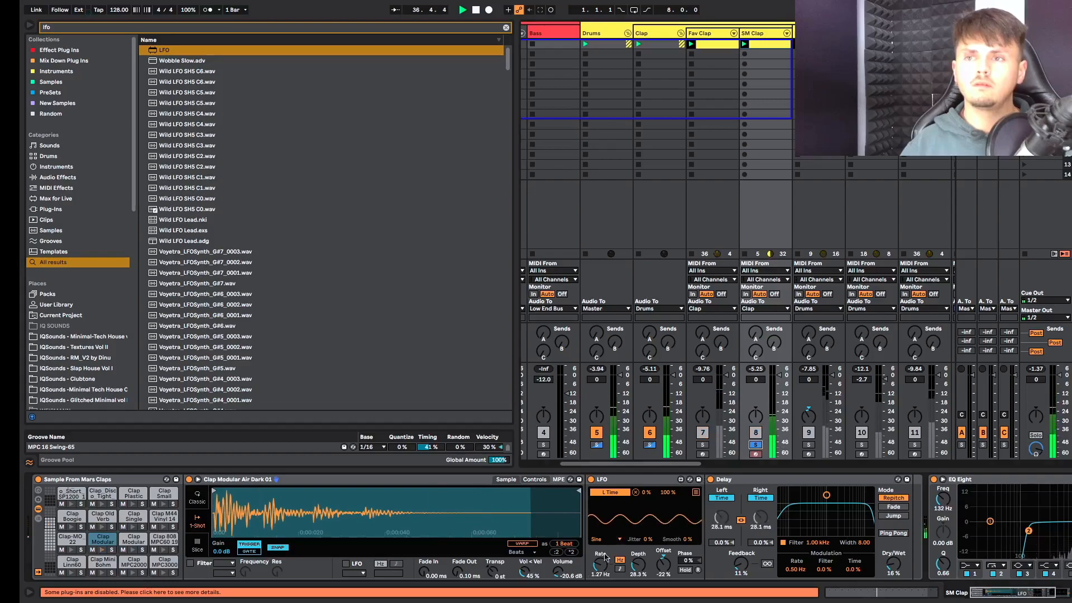
drag(638, 565, 638, 561)
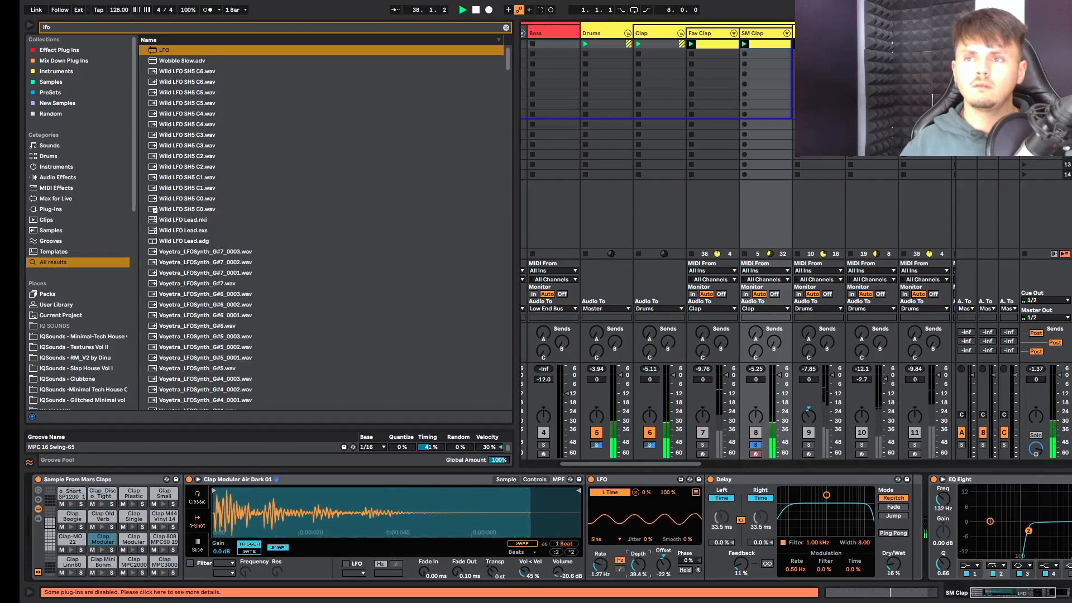
drag(638, 565, 600, 564)
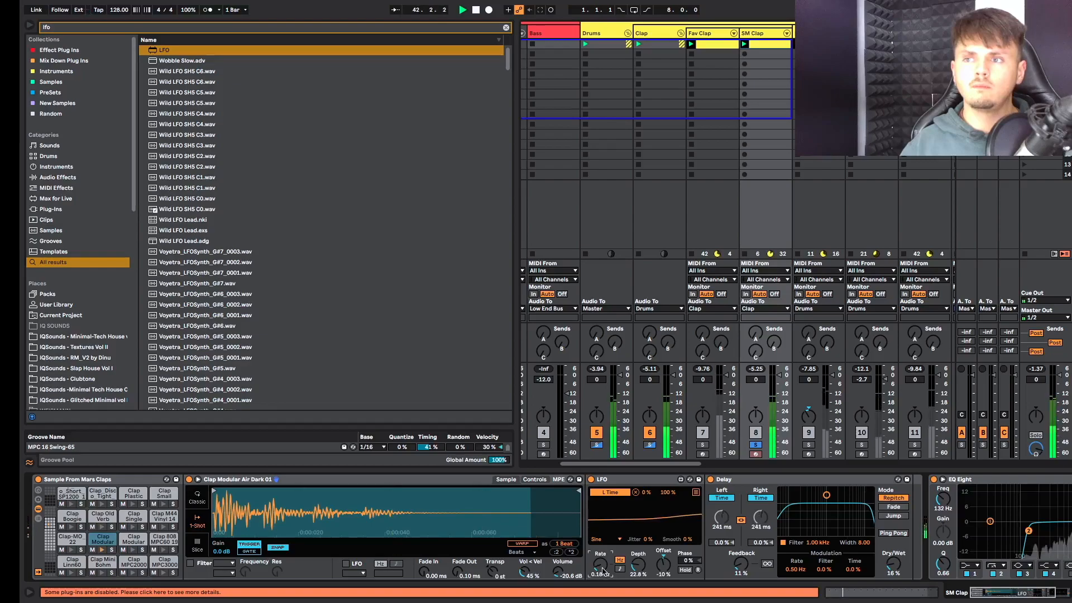
Set the Delay's dry/wet to 30% and feedback to 11%, and unsolo the claps to hear them in the full mix.
drag(740, 564, 741, 564)
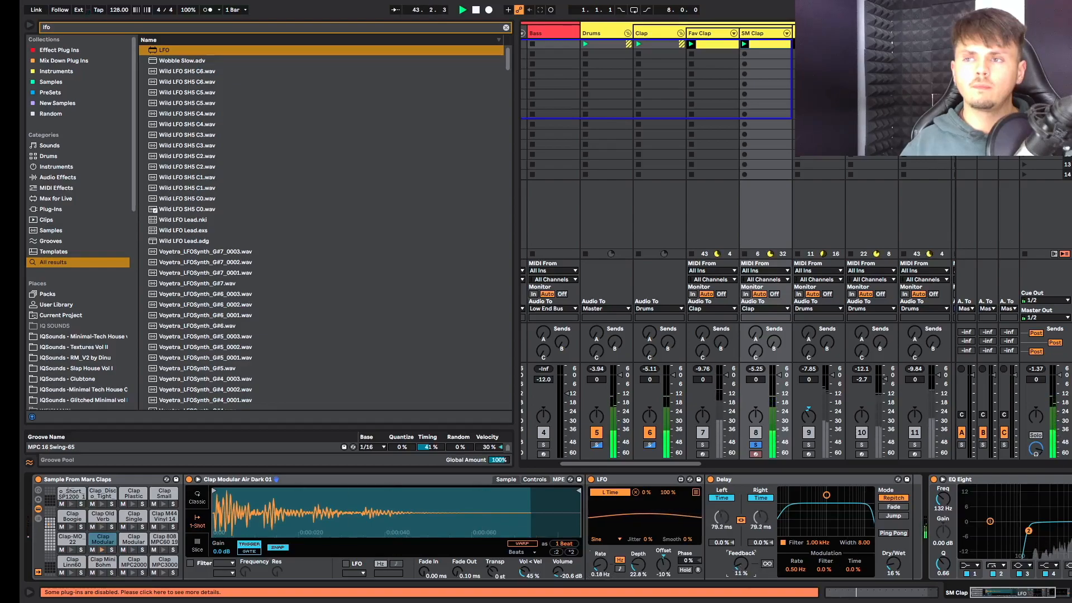
drag(892, 566, 892, 565)
drag(741, 565, 741, 565)
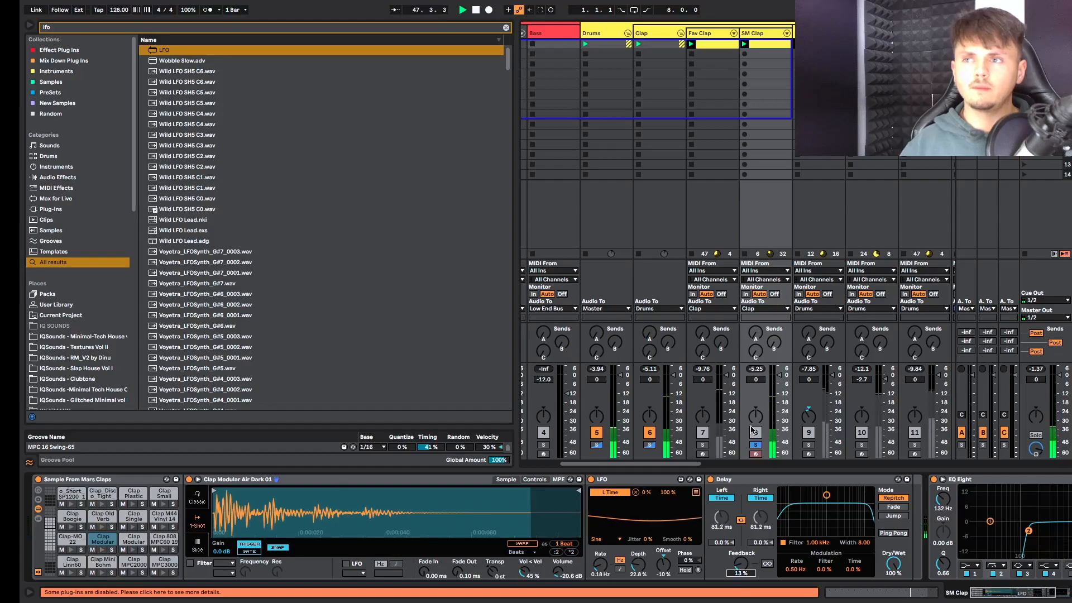
click(755, 445)
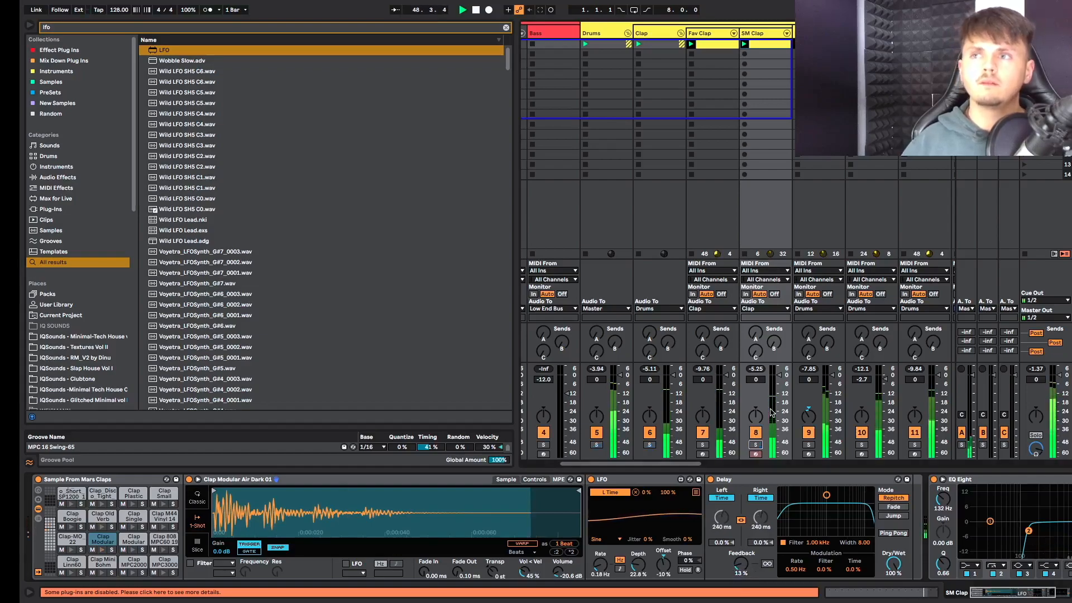
drag(741, 565, 741, 566)
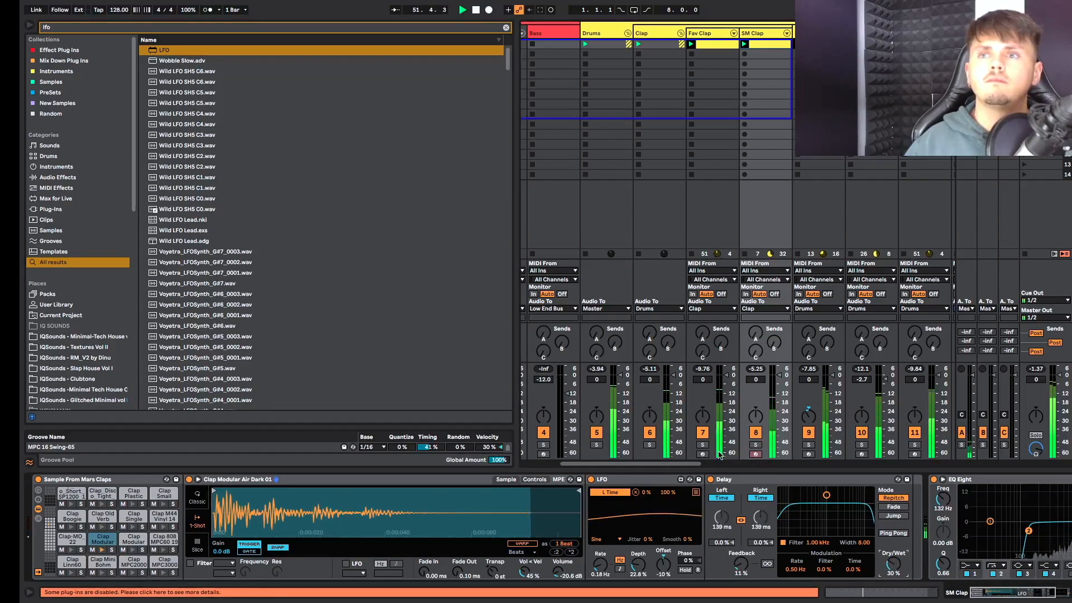
Set the clap sample's volume to -21.7 dB and the SM Clap track's level to -8.5 dB, and fold the Clap group.
drag(554, 570, 555, 573)
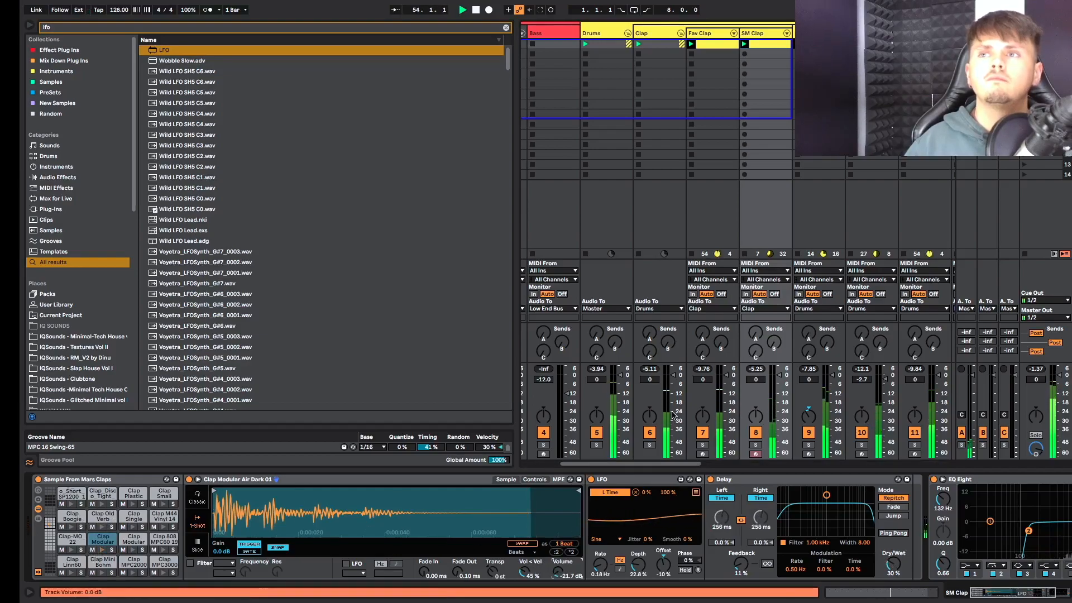
drag(780, 374, 780, 387)
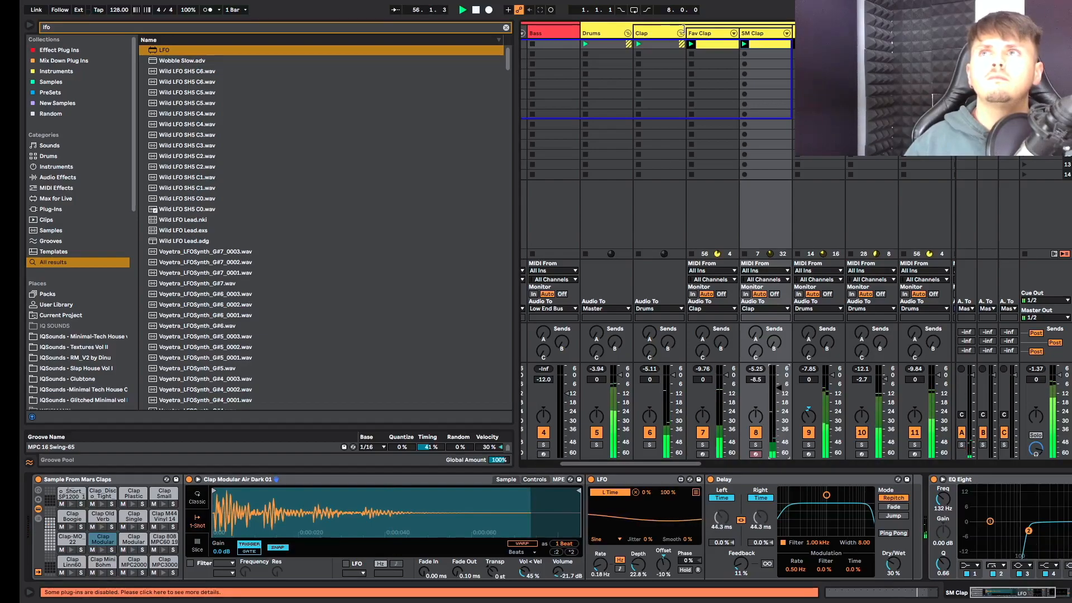
click(680, 34)
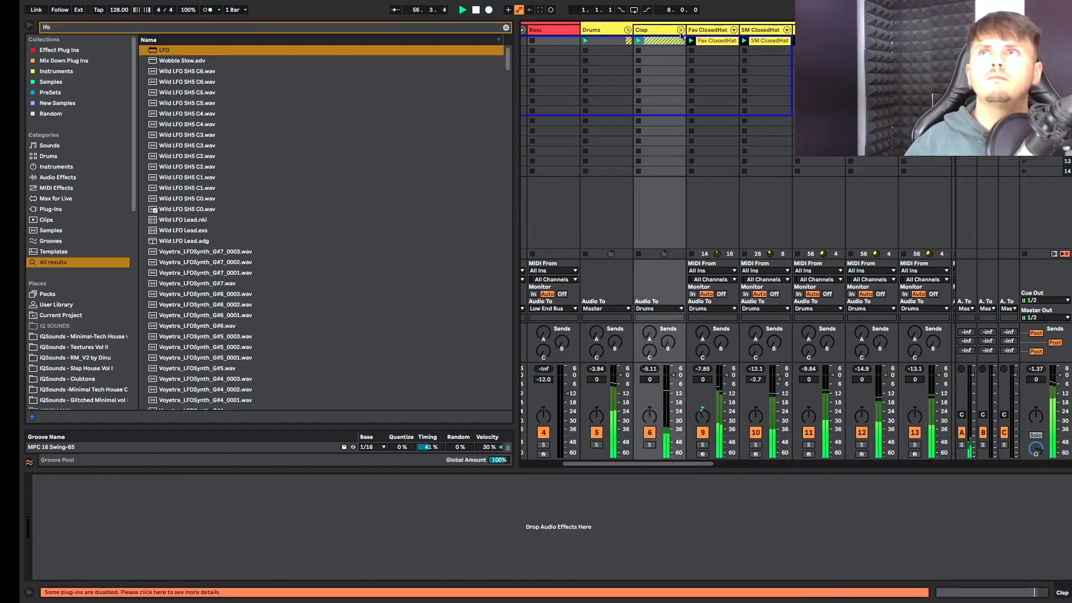
Solo the Drums group and audition the SM Perc track alongside the other percussion.
click(596, 444)
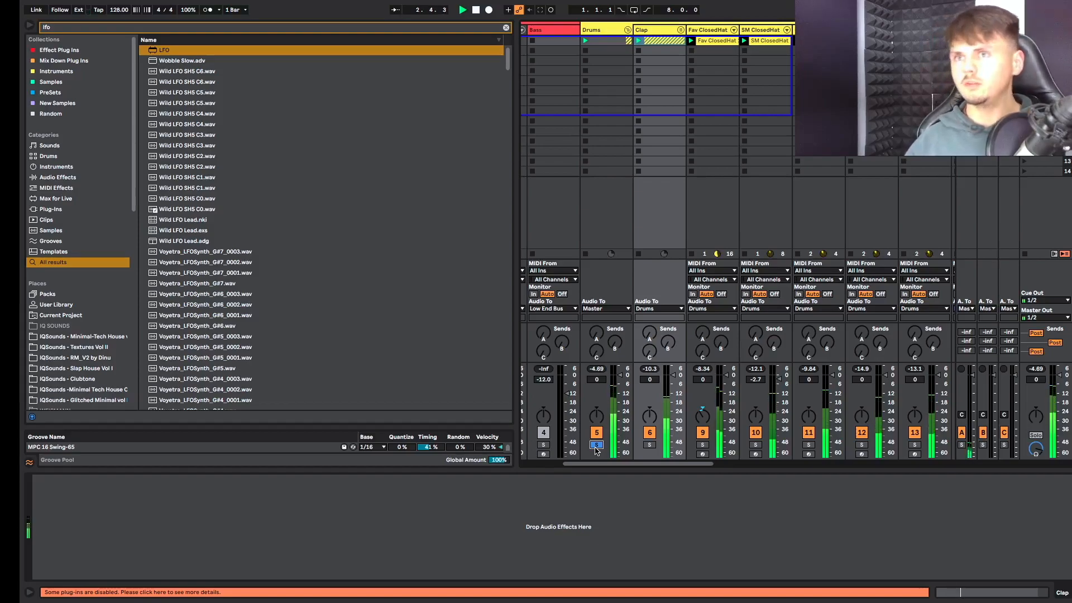
scroll(596, 447, right, 2)
scroll(594, 447, right, 10)
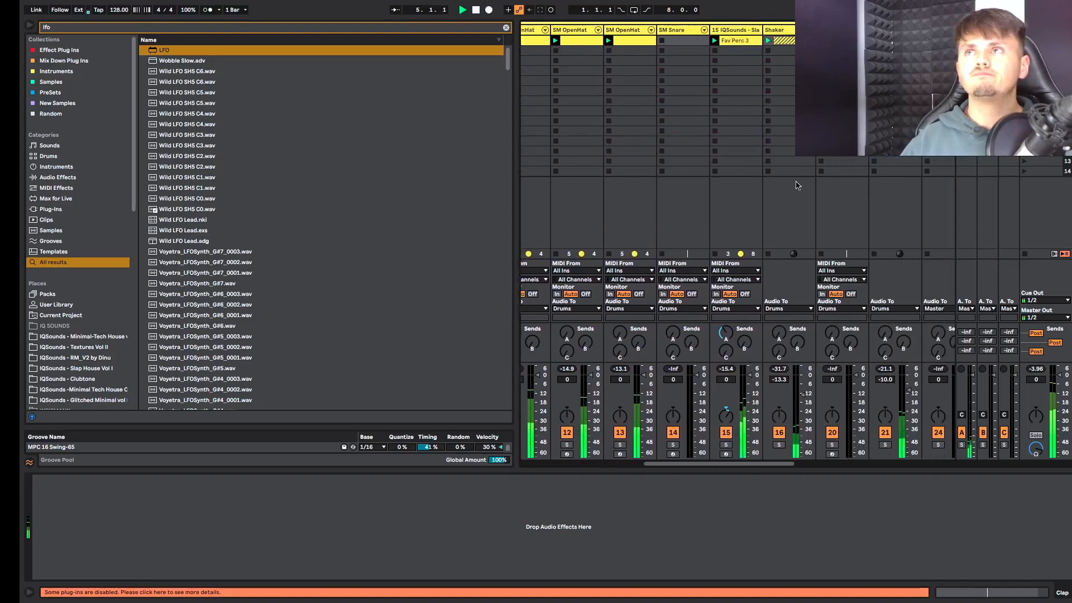
click(838, 30)
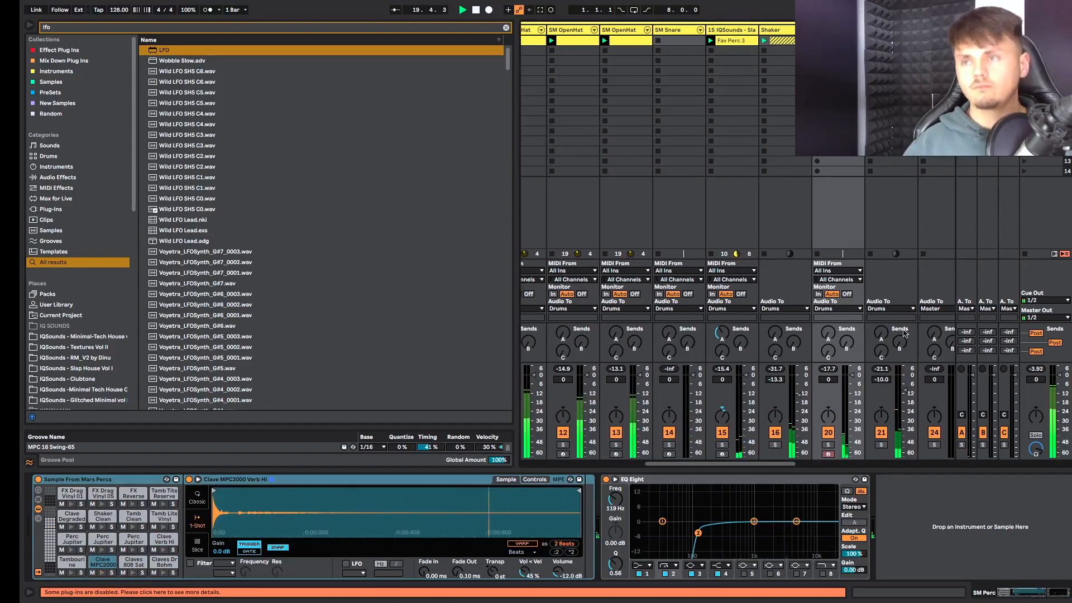
click(826, 450)
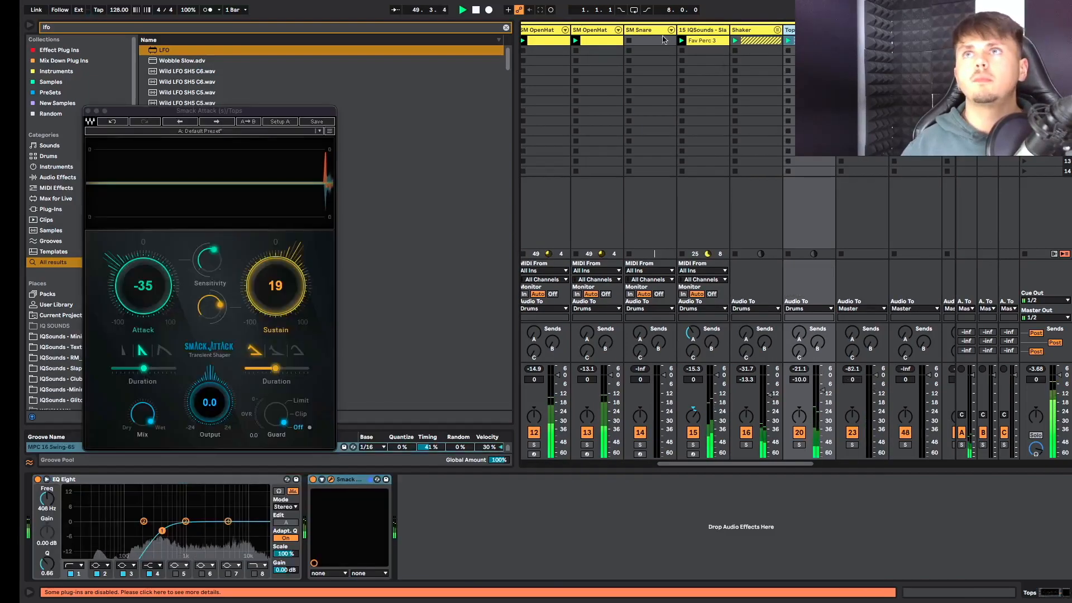
Duplicate the Fav Kick clip's one-bar pattern so the loop is two bars long.
scroll(673, 41, left, 5)
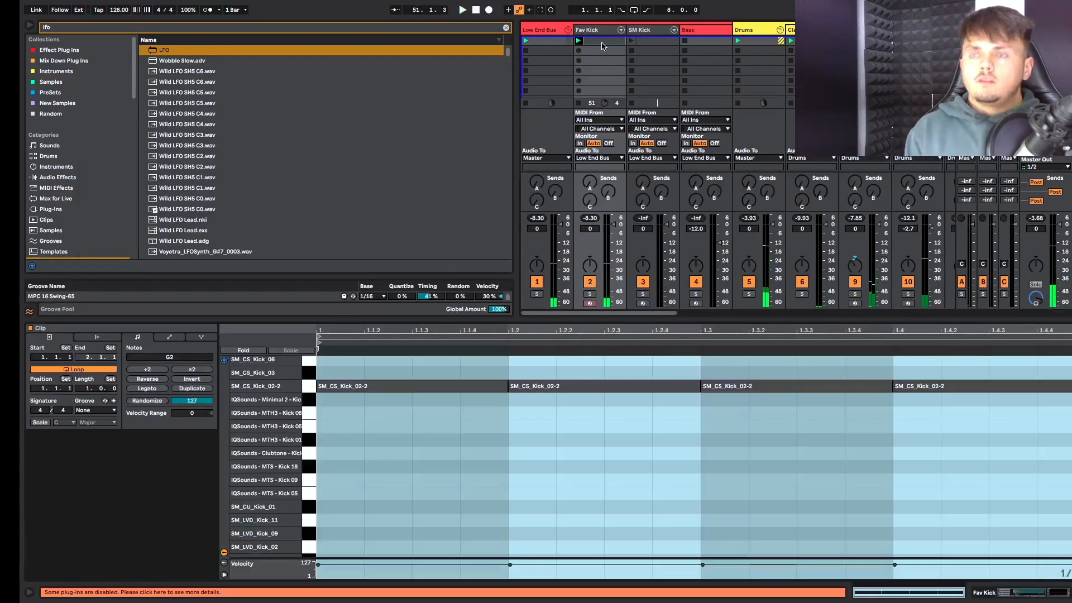
key(space)
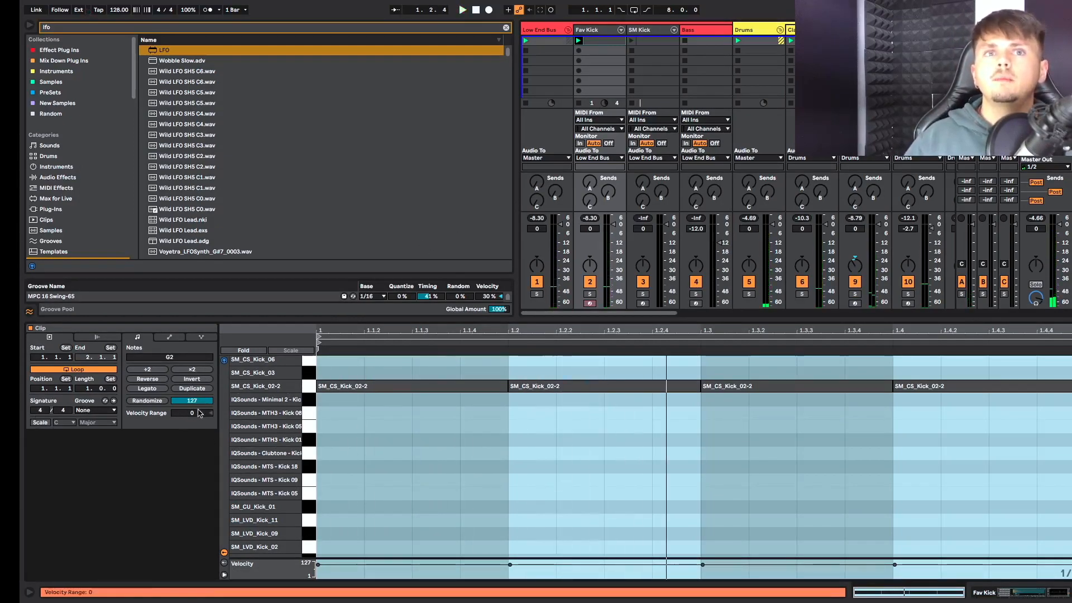
key(ctrl+d)
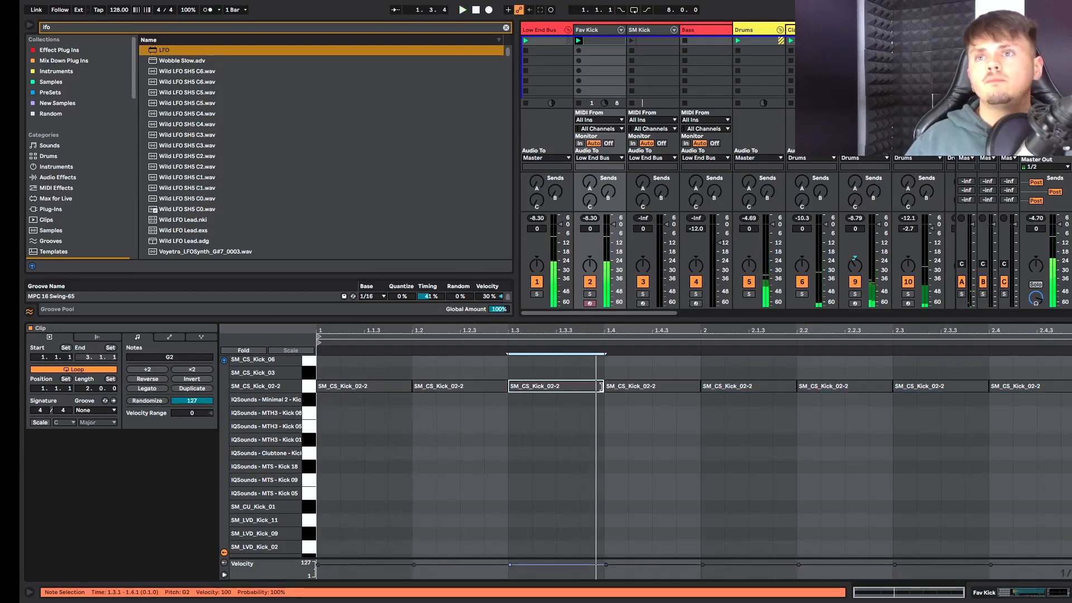
Shorten the kick on 1.3 to a sixteenth, duplicate it onto 1.3.2 at velocity 33 and add another kick on 1.3.3.
drag(603, 386, 532, 387)
key(ctrl+d)
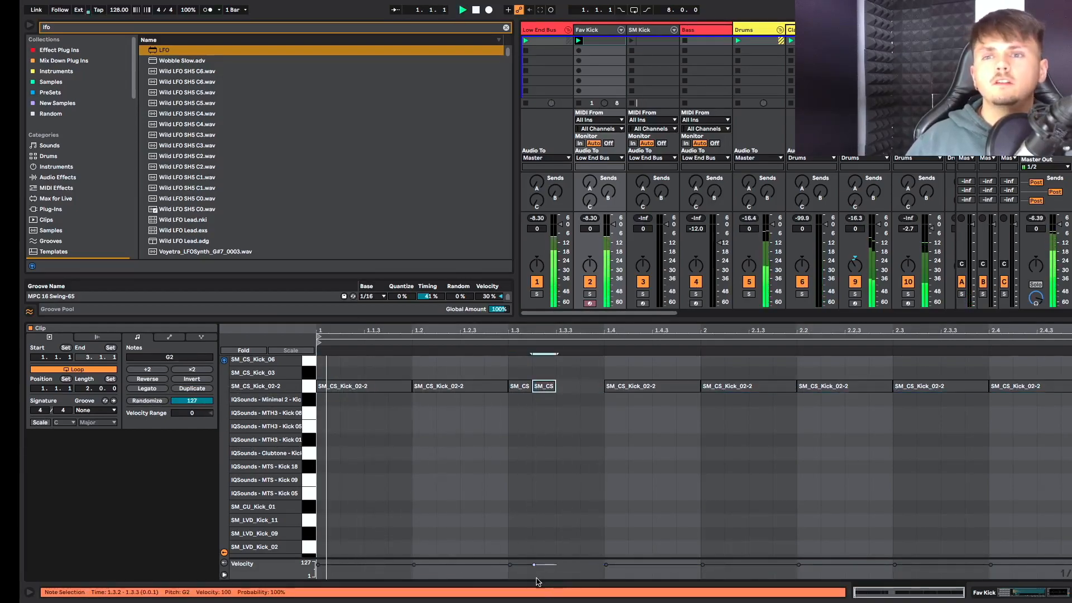
drag(545, 564, 546, 578)
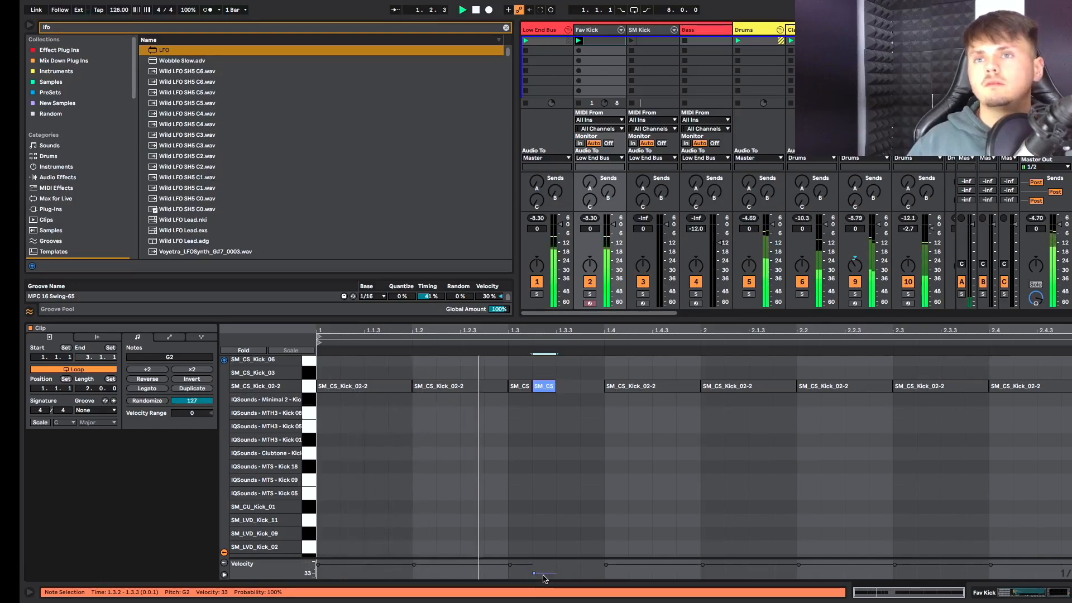
click(556, 514)
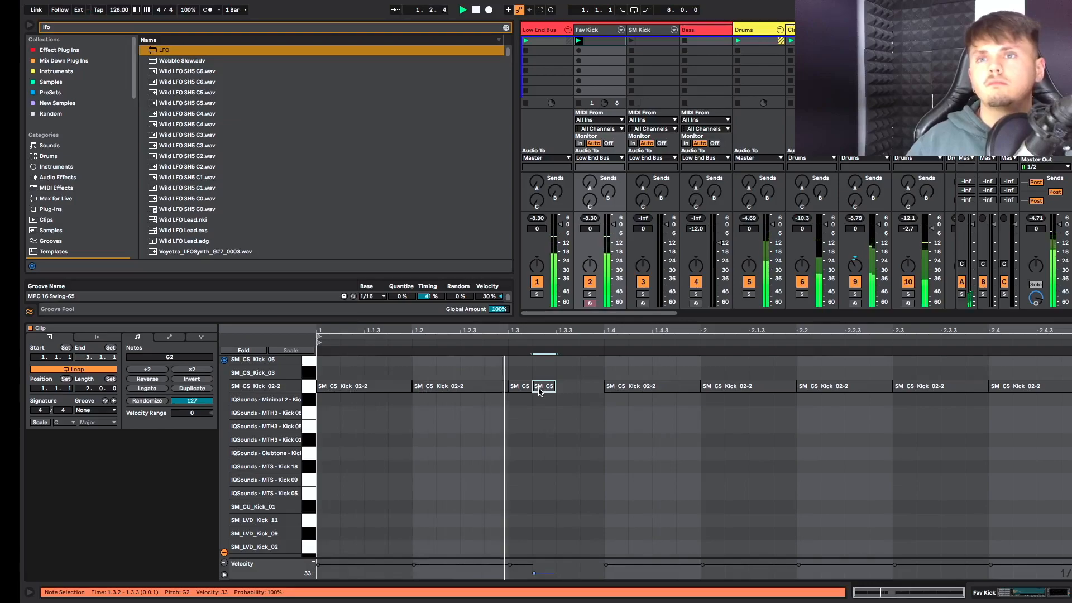
double_click(567, 386)
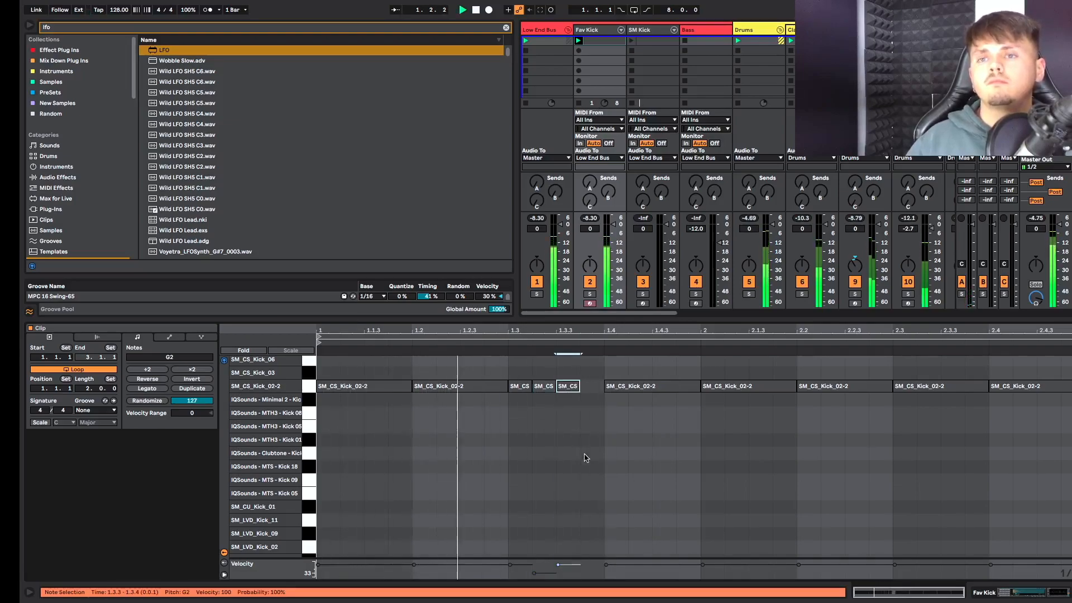
Remove the extra kicks on 1.3.2 and 1.3.3 and restore the kick on 1.3 to a full beat.
drag(571, 557, 571, 569)
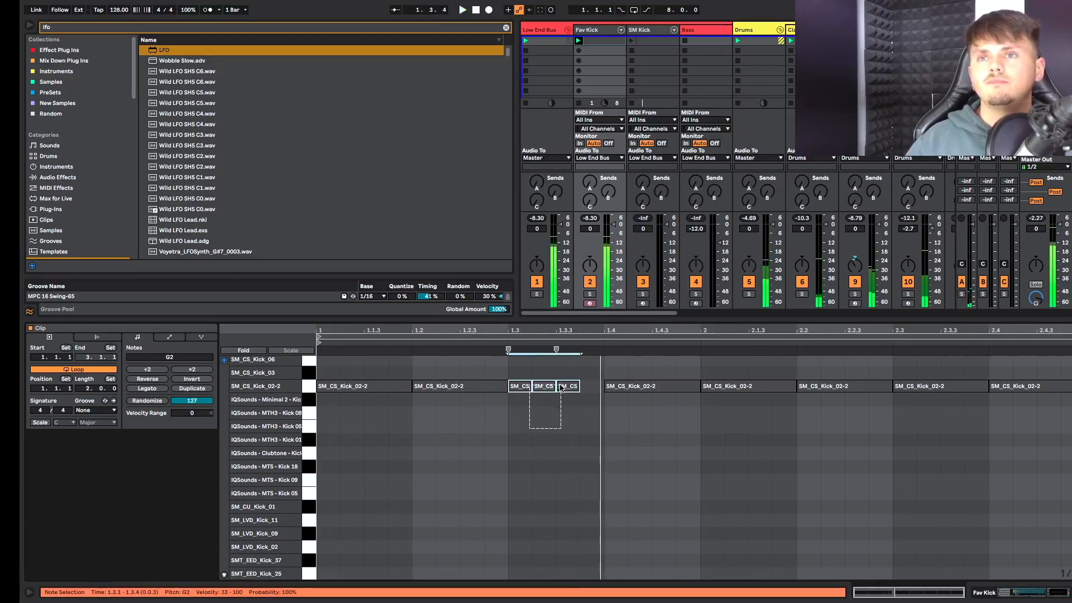
drag(552, 404, 603, 386)
key(Delete)
Enlarge the mixer view and create an empty one-bar MIDI clip in the first slot of the SM Snare track.
drag(609, 317, 608, 414)
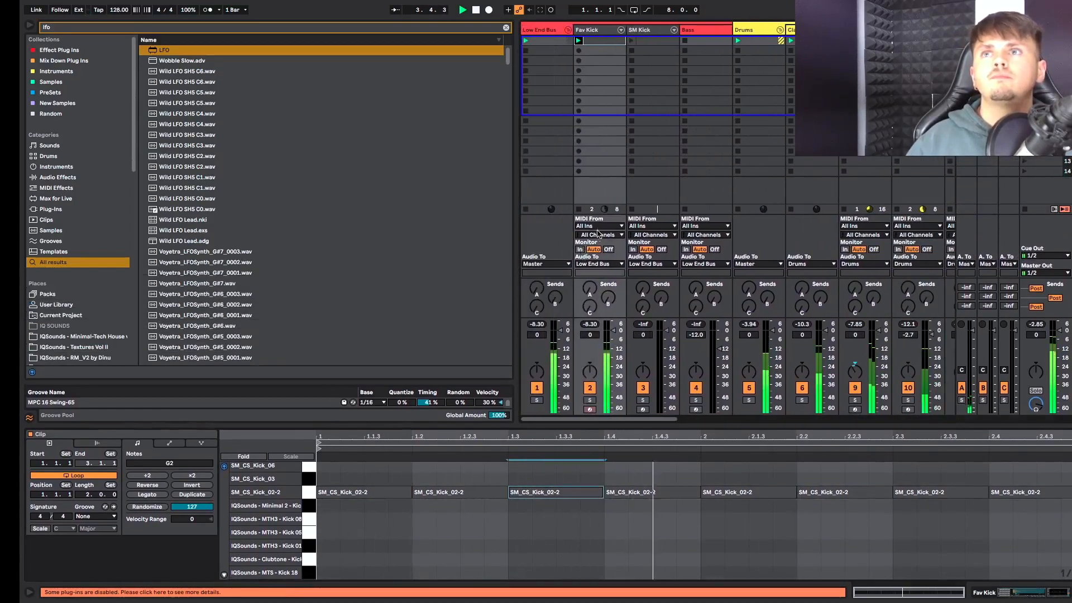
click(609, 193)
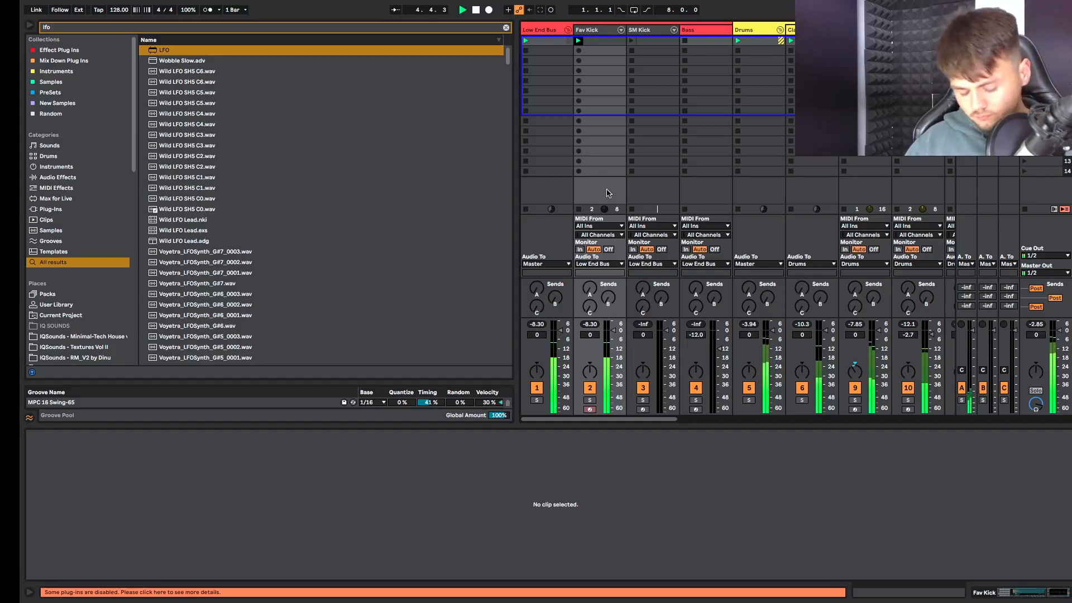
scroll(609, 193, right, 3)
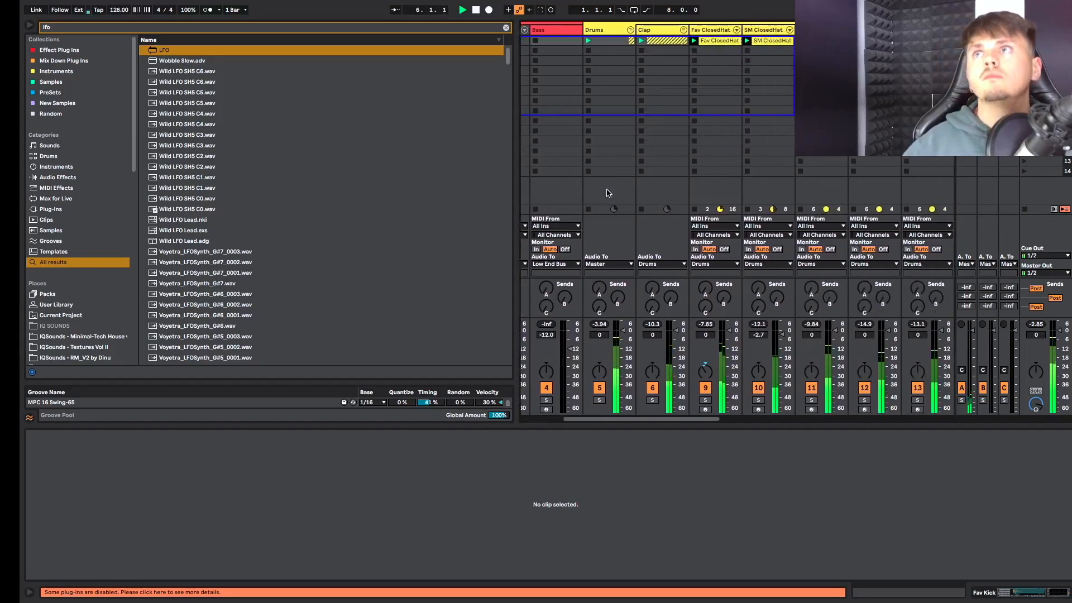
scroll(608, 193, right, 7)
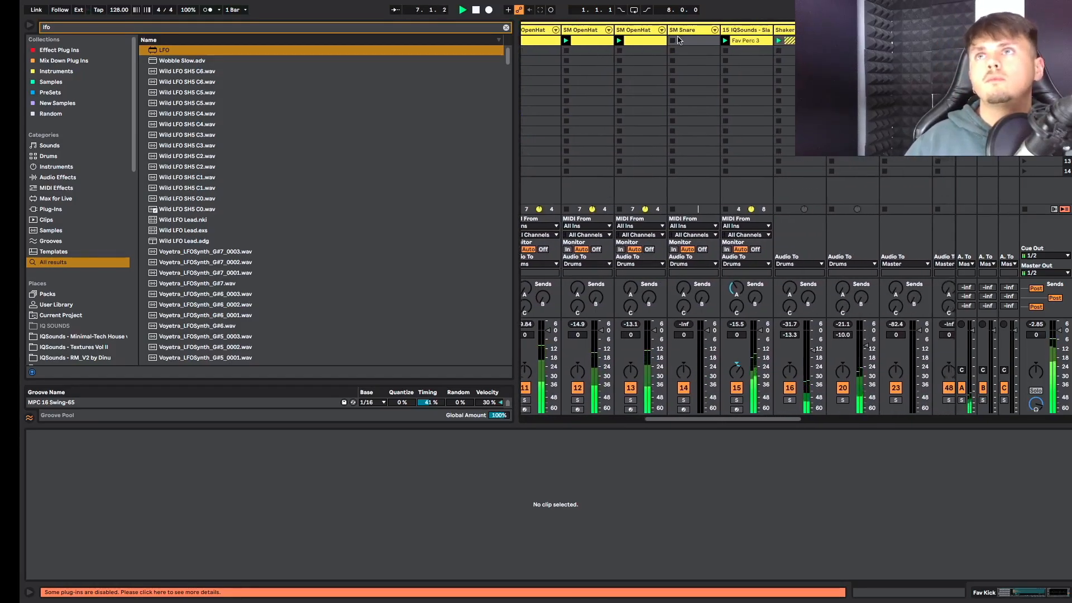
click(681, 40)
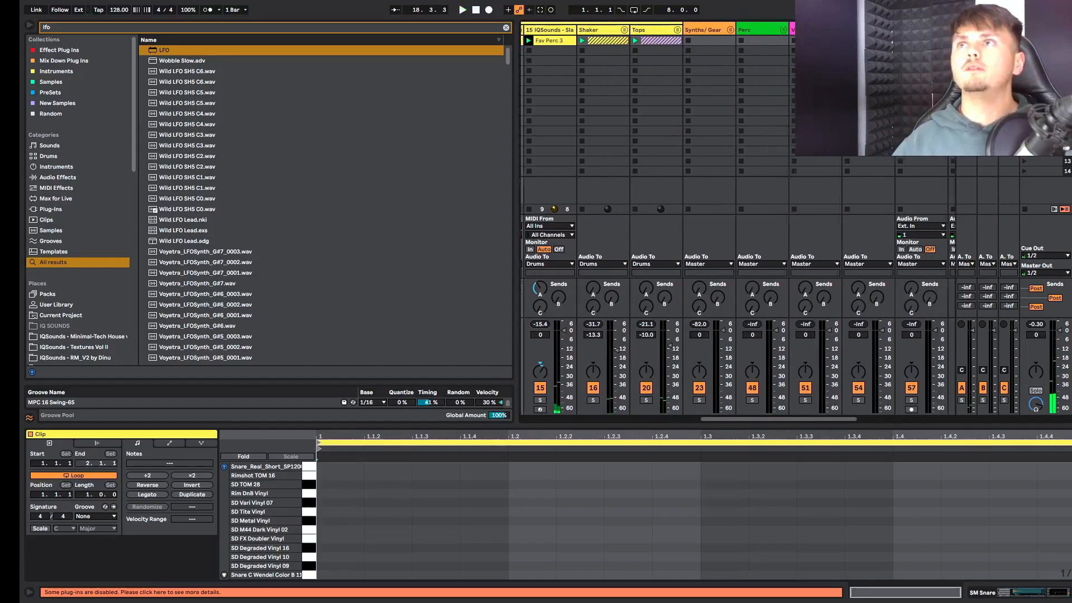
Save the project and briefly audition the current loop.
click(647, 196)
key(super+s)
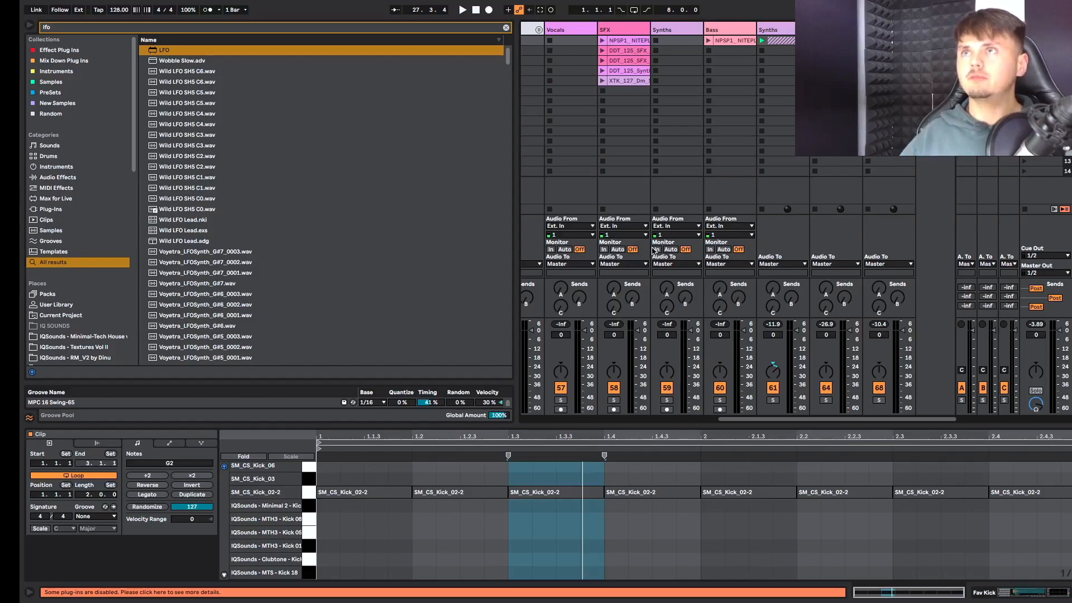
mouse_move(697, 4)
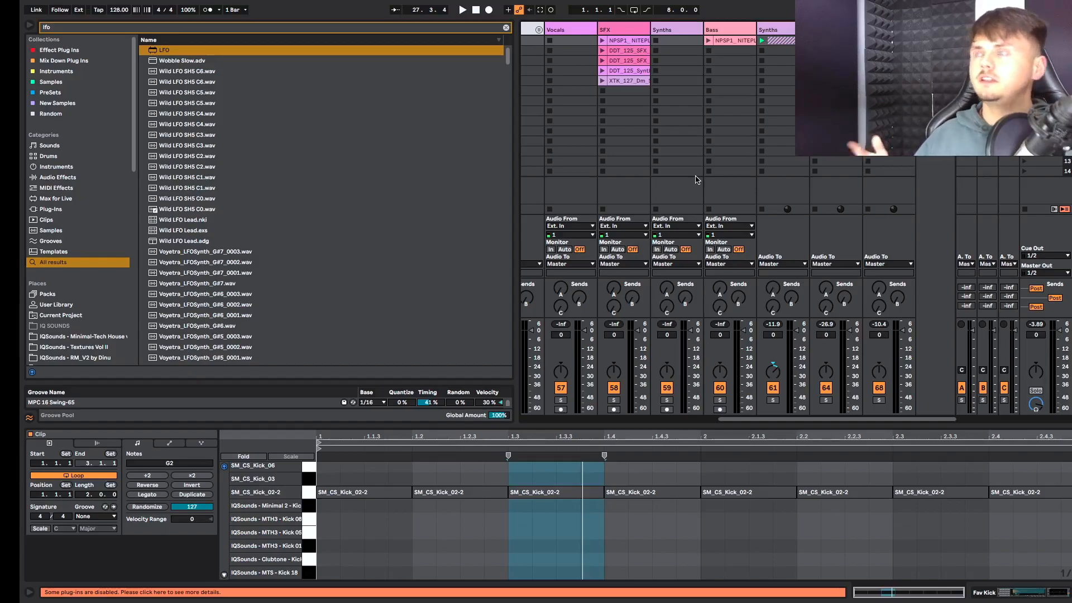
key(space)
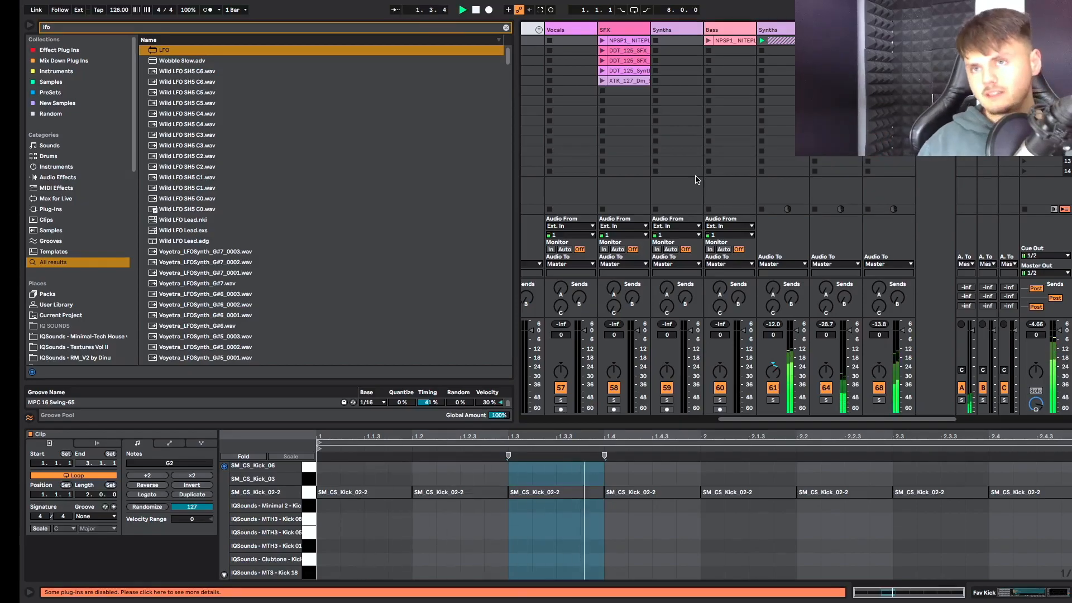
key(space)
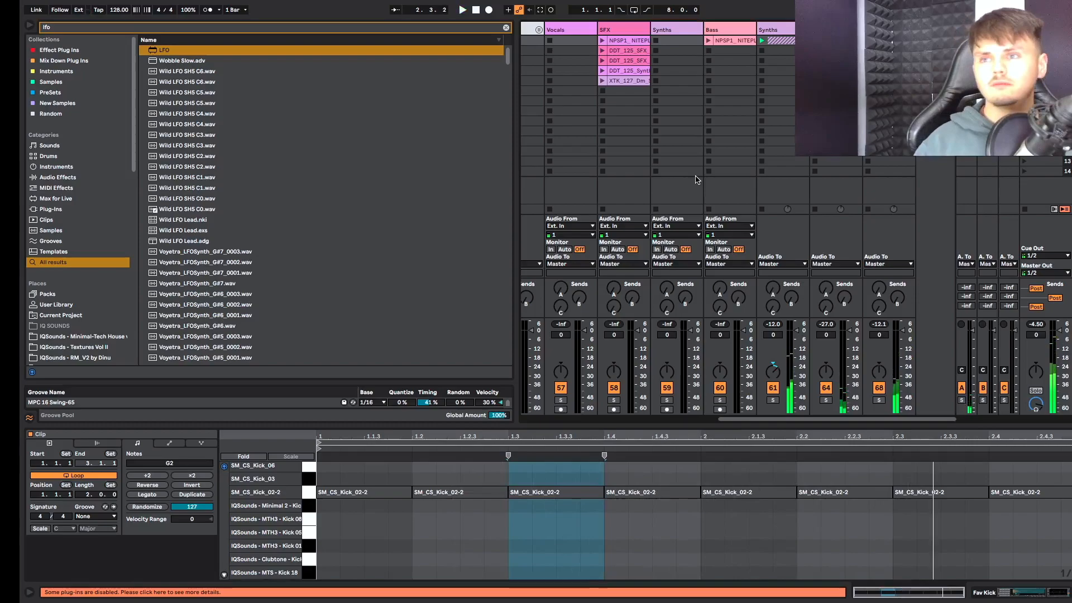